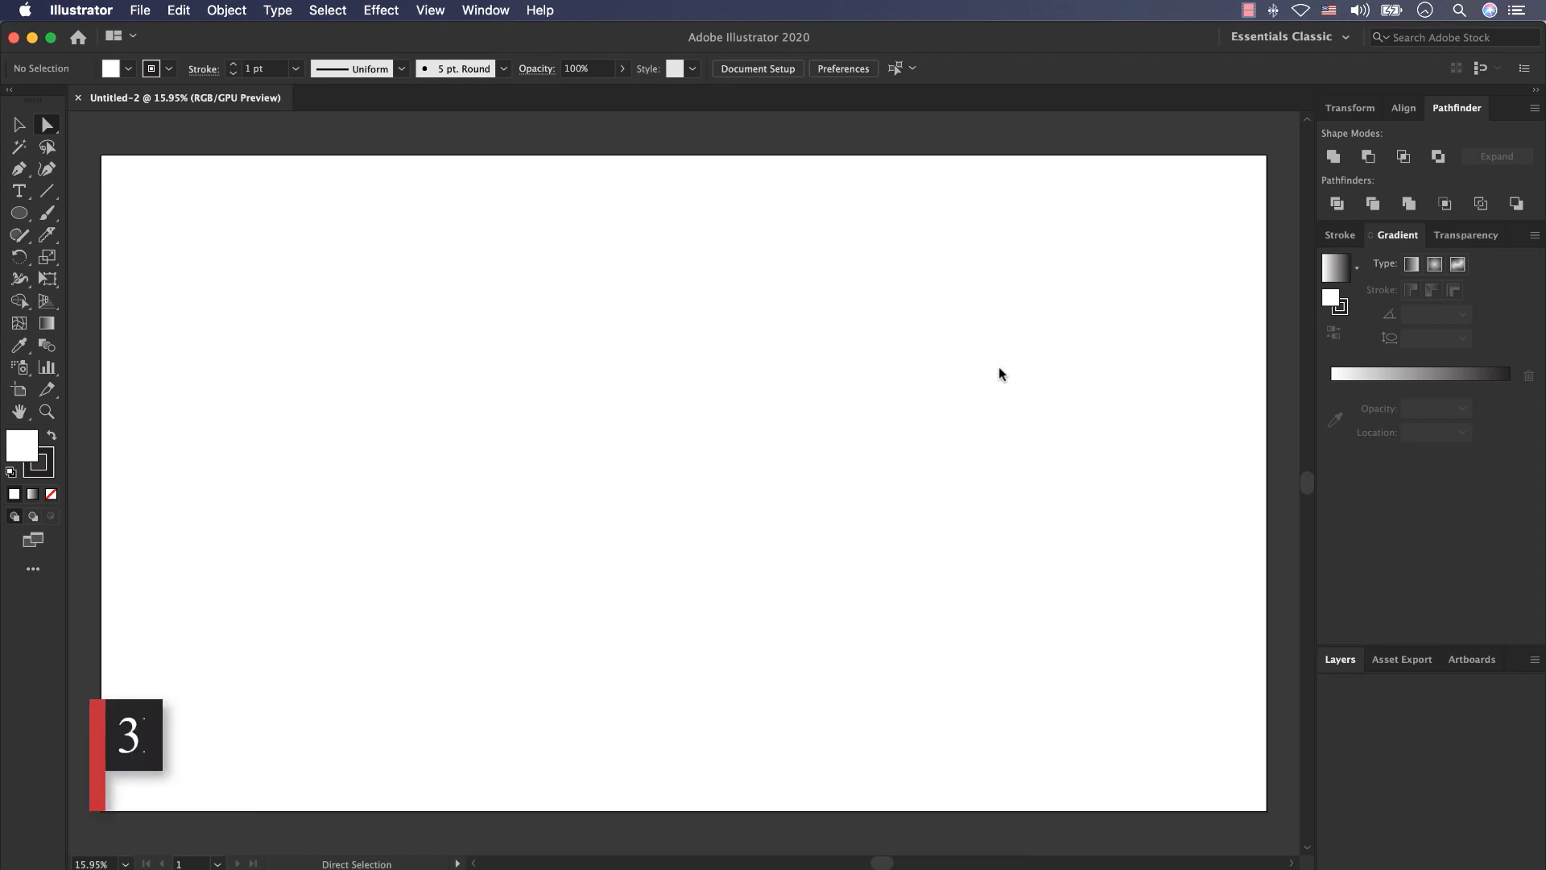
# - Draw a circle about 1564 px in diameter with the Ellipse tool and centre it on the artboard
pyautogui.click(20, 213)
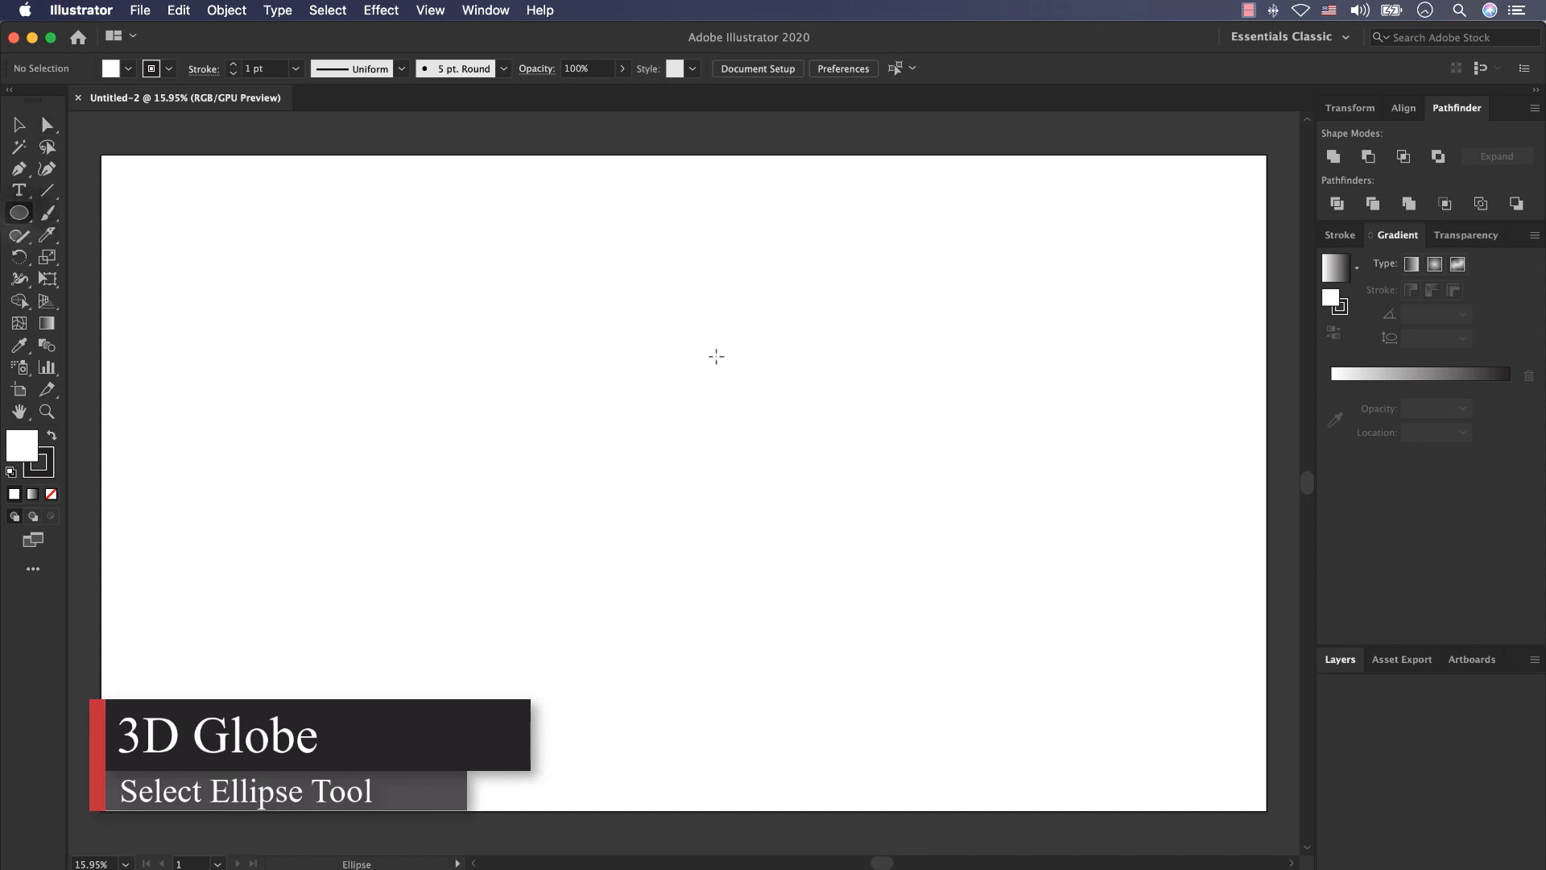
pyautogui.moveTo(678, 454); pyautogui.dragTo(901, 694)
pyautogui.click(19, 125)
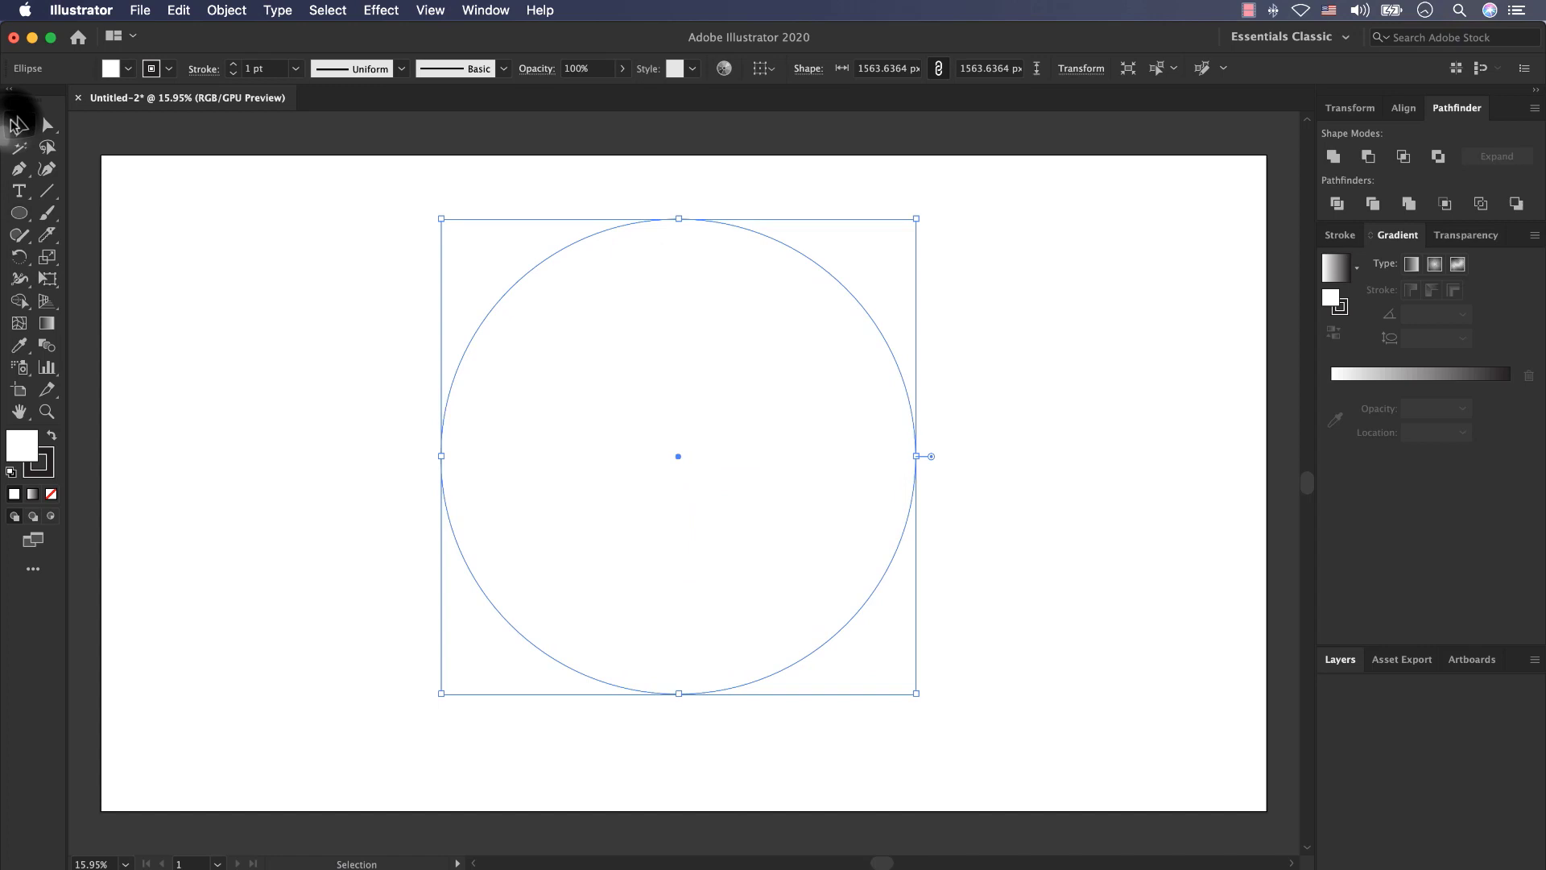
pyautogui.moveTo(852, 294); pyautogui.dragTo(858, 321)
# - Fill the circle with yellow and set its stroke to none
pyautogui.click(111, 69)
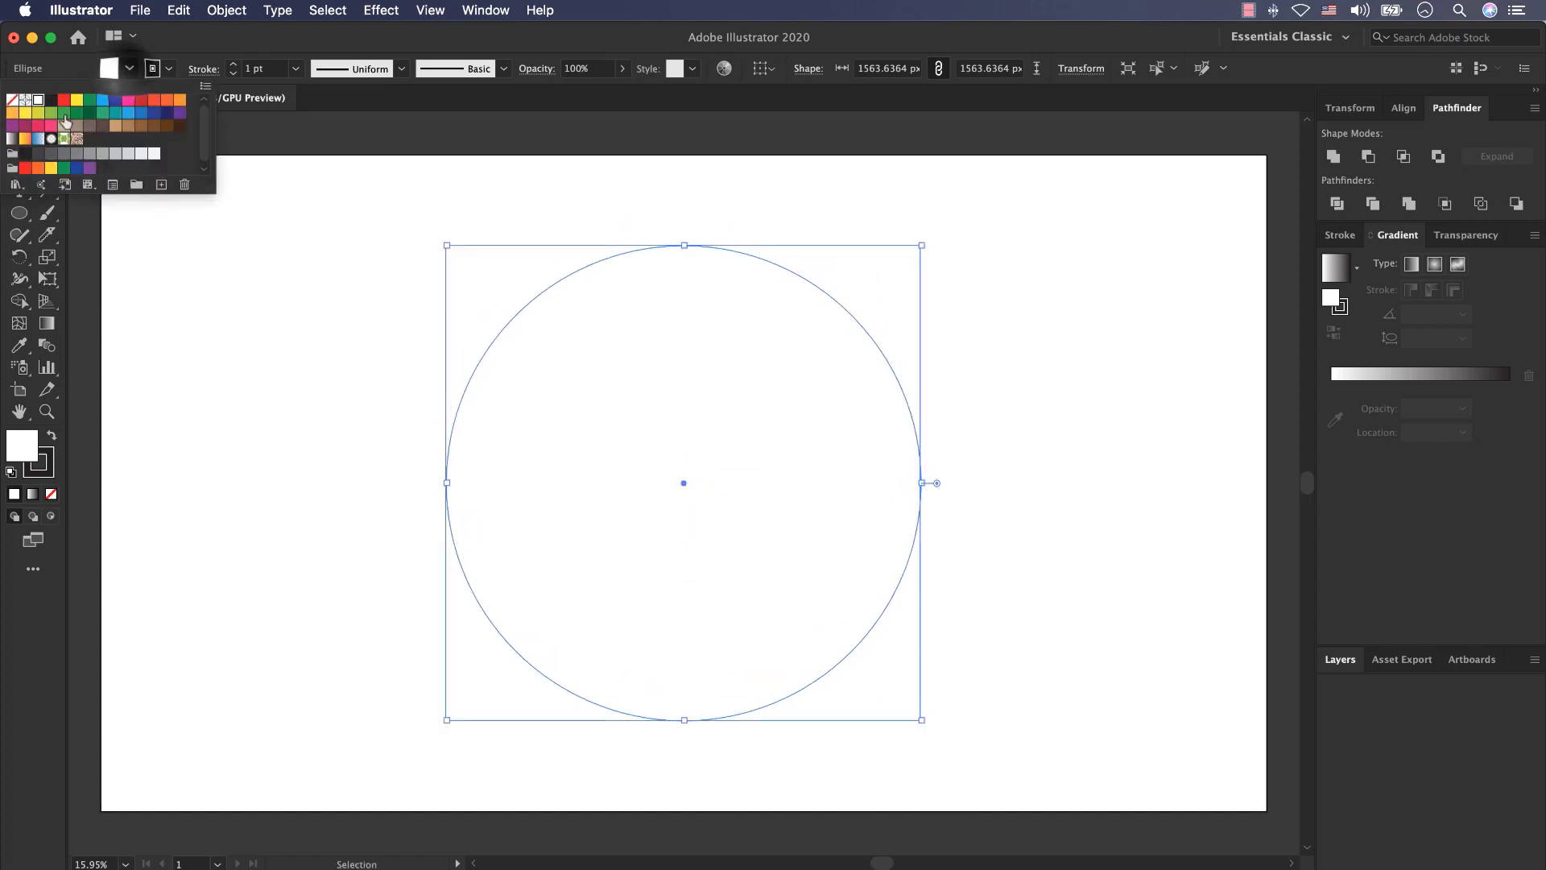
pyautogui.click(76, 100)
pyautogui.click(165, 64)
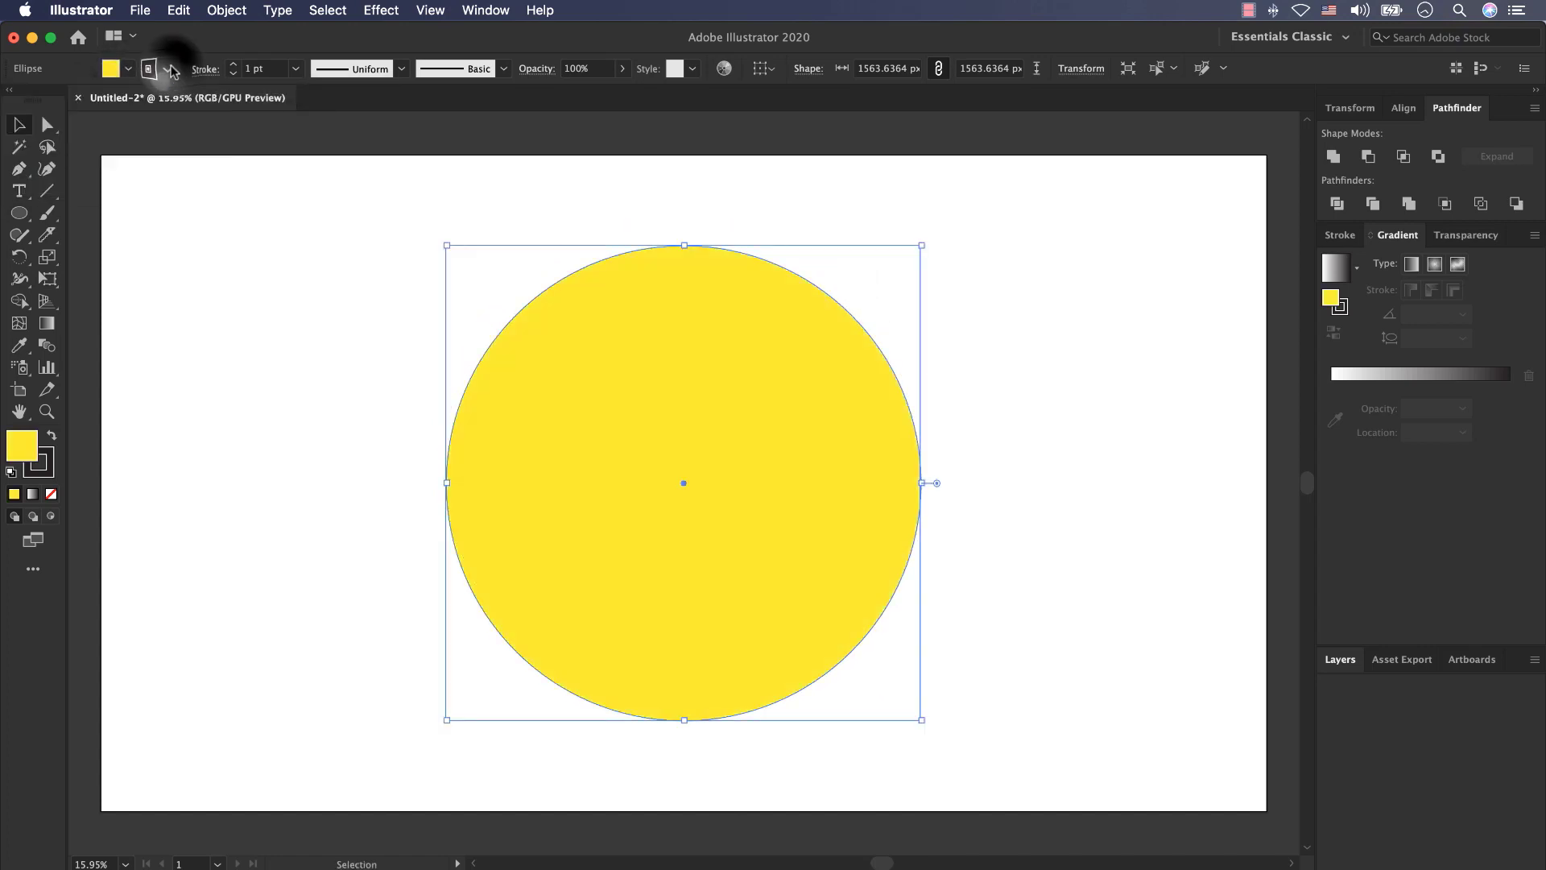
pyautogui.click(170, 69)
pyautogui.click(12, 99)
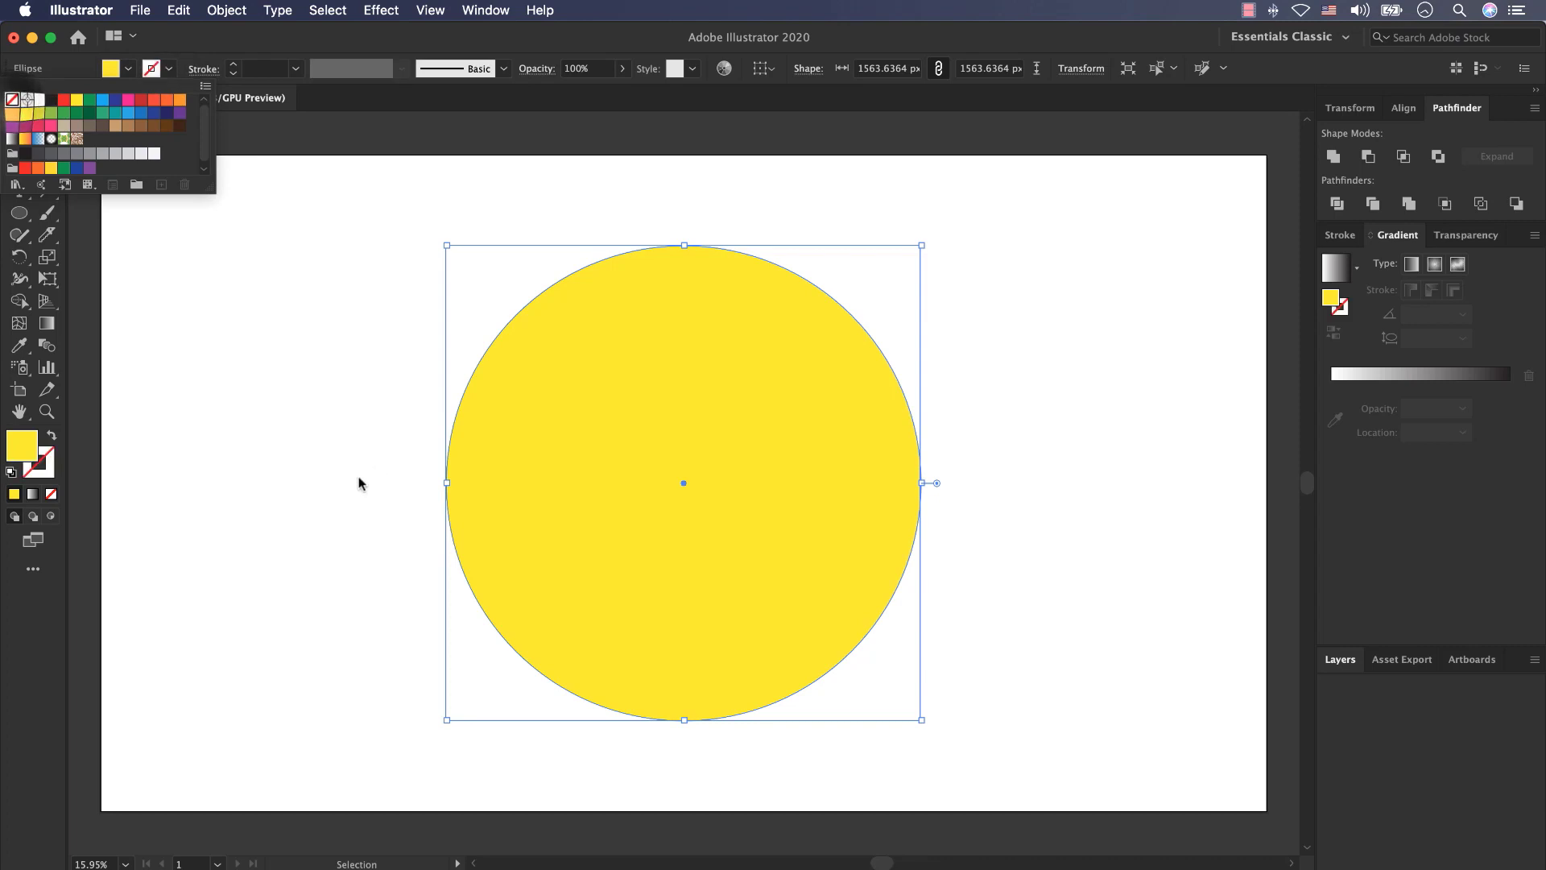
pyautogui.click(290, 452)
pyautogui.click(246, 425)
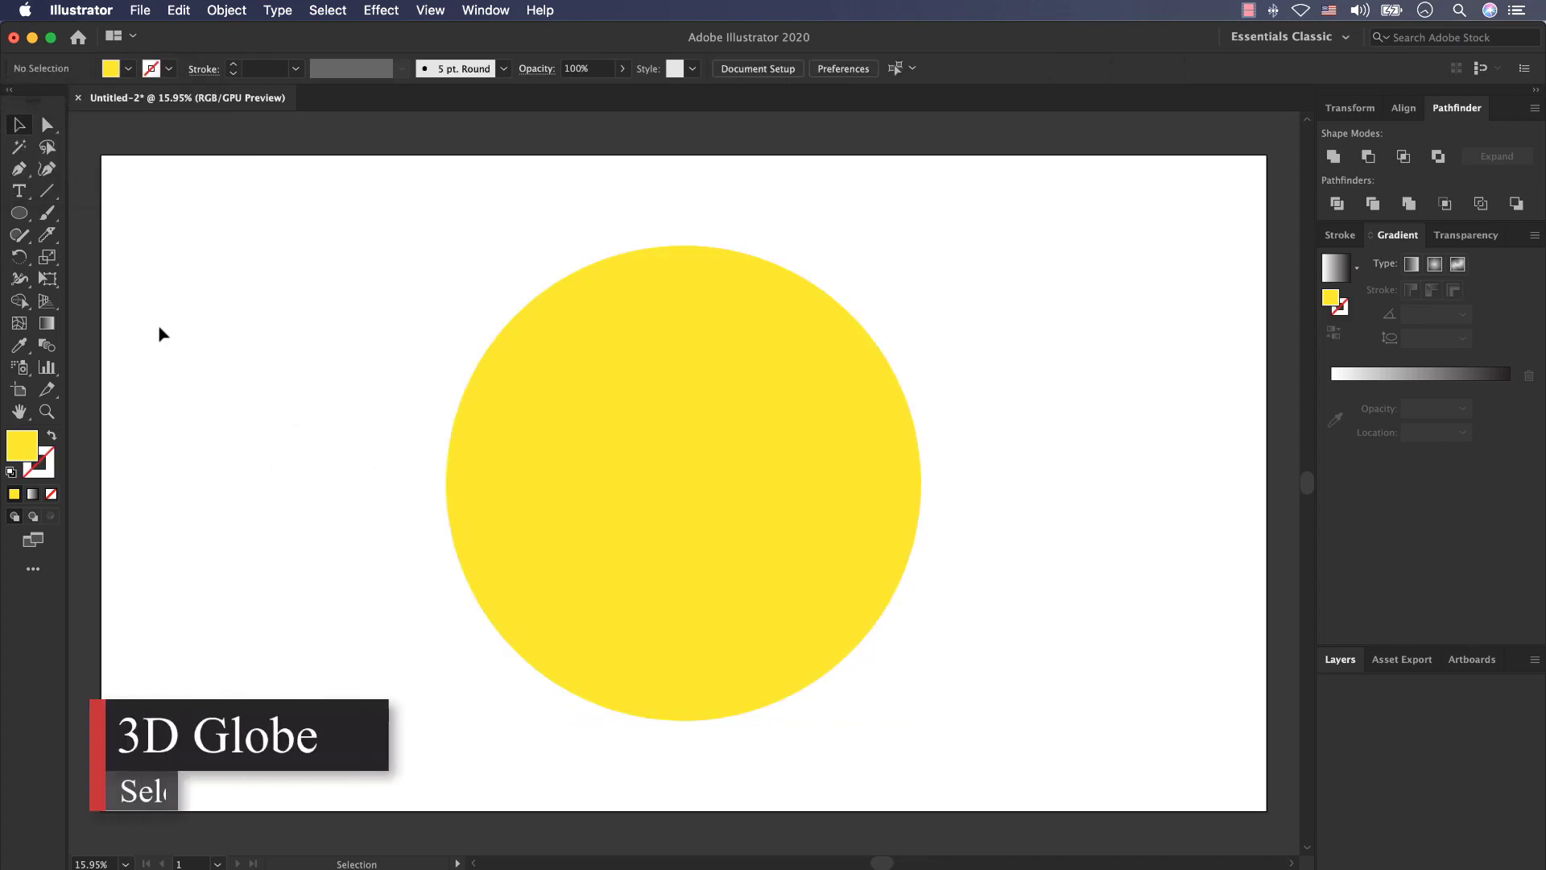
# - Slice the circle into five bands with four wavy horizontal Knife cuts across its full width
pyautogui.click(49, 234)
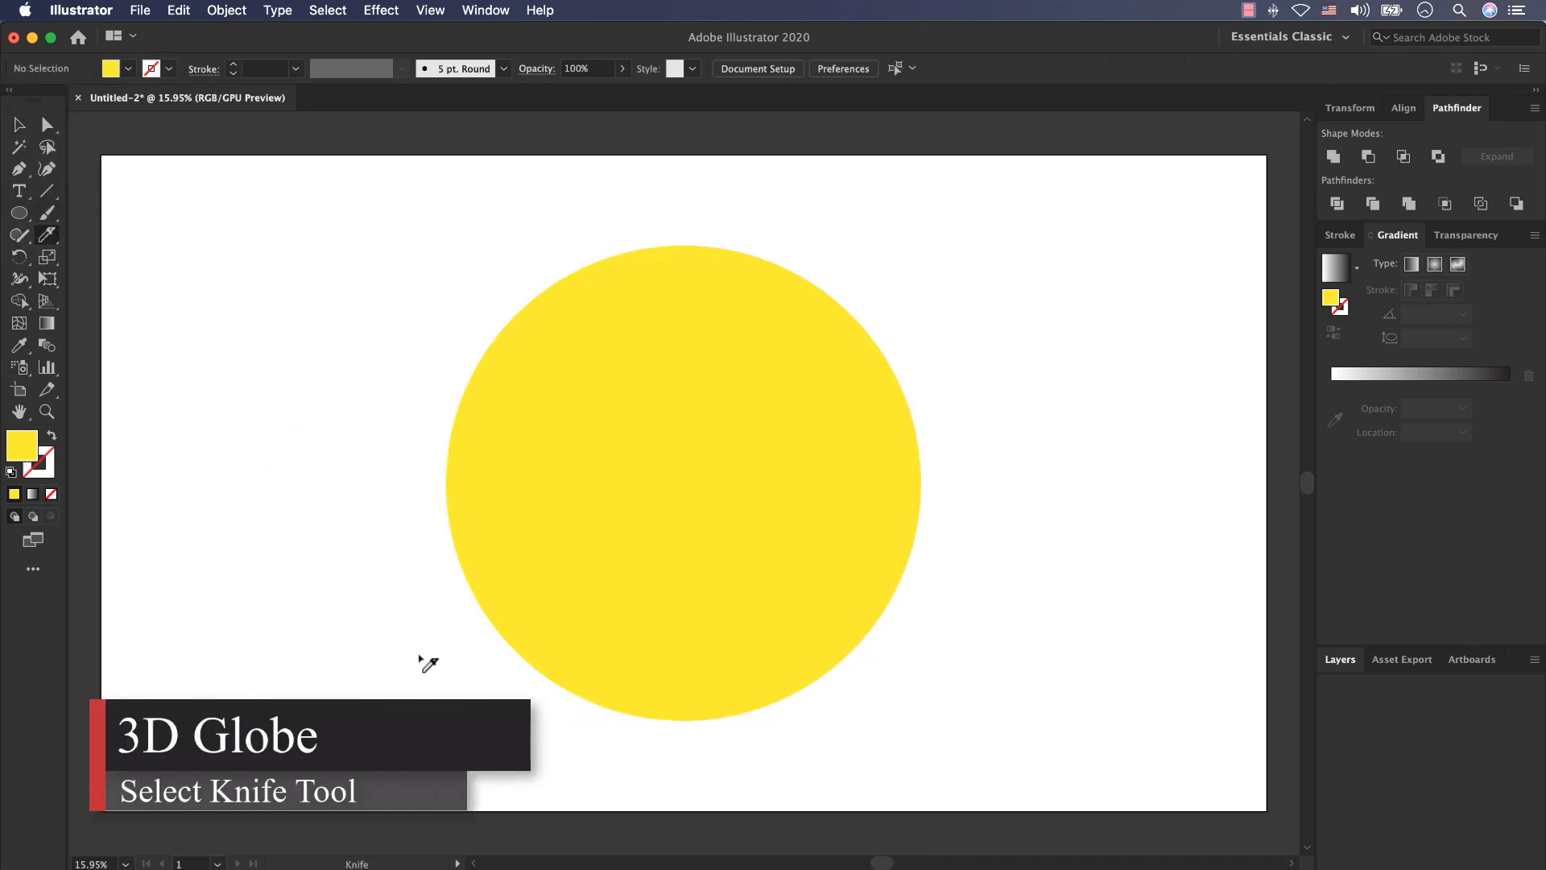
pyautogui.moveTo(927, 676); pyautogui.dragTo(934, 675)
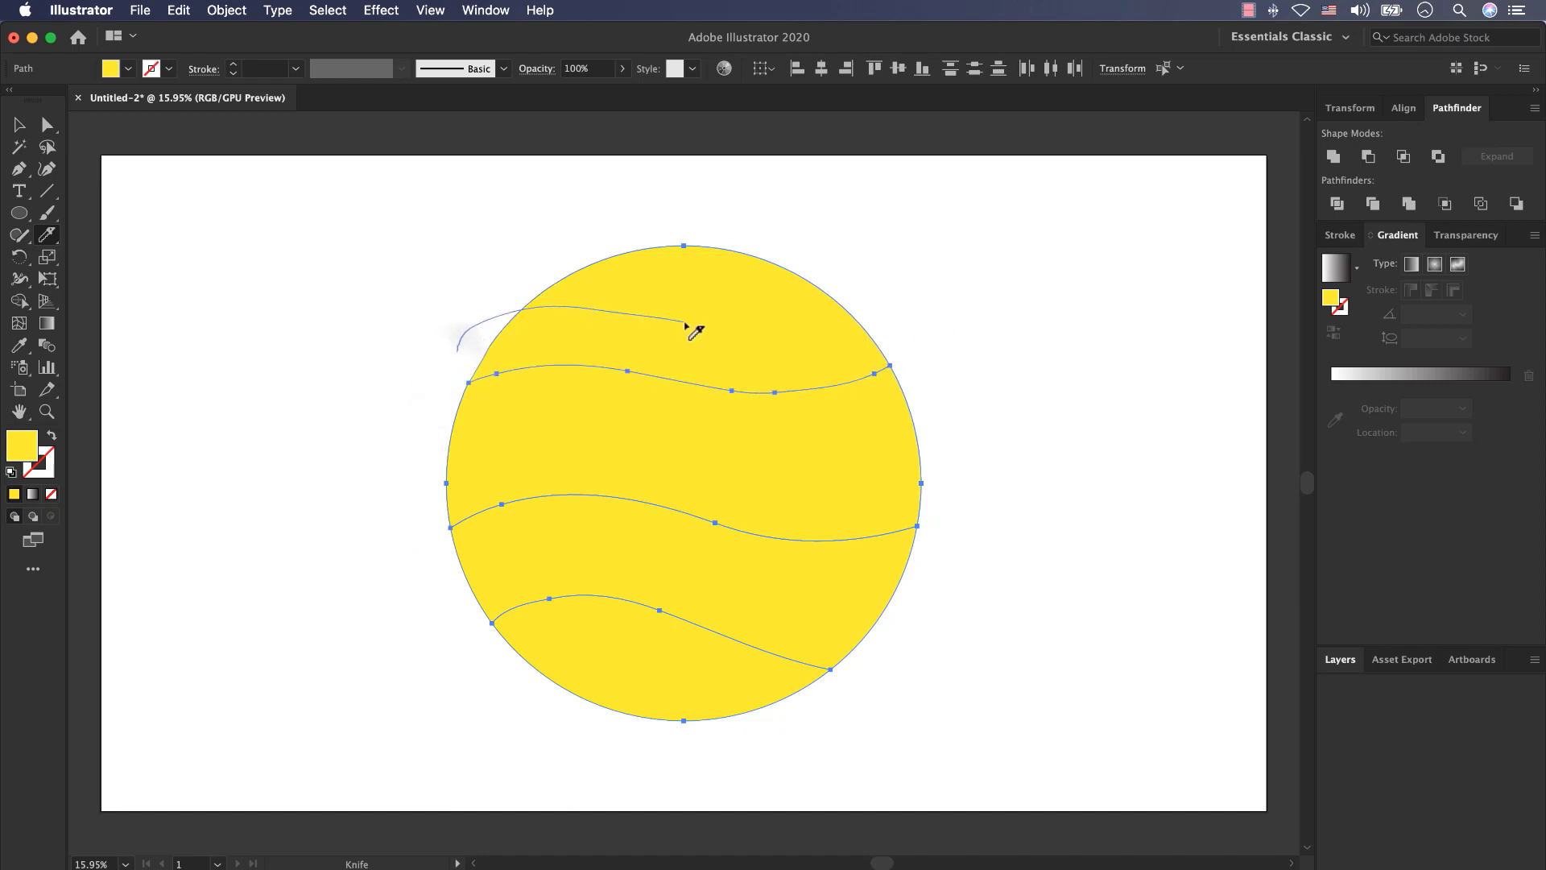
pyautogui.press('v')
pyautogui.click(773, 229)
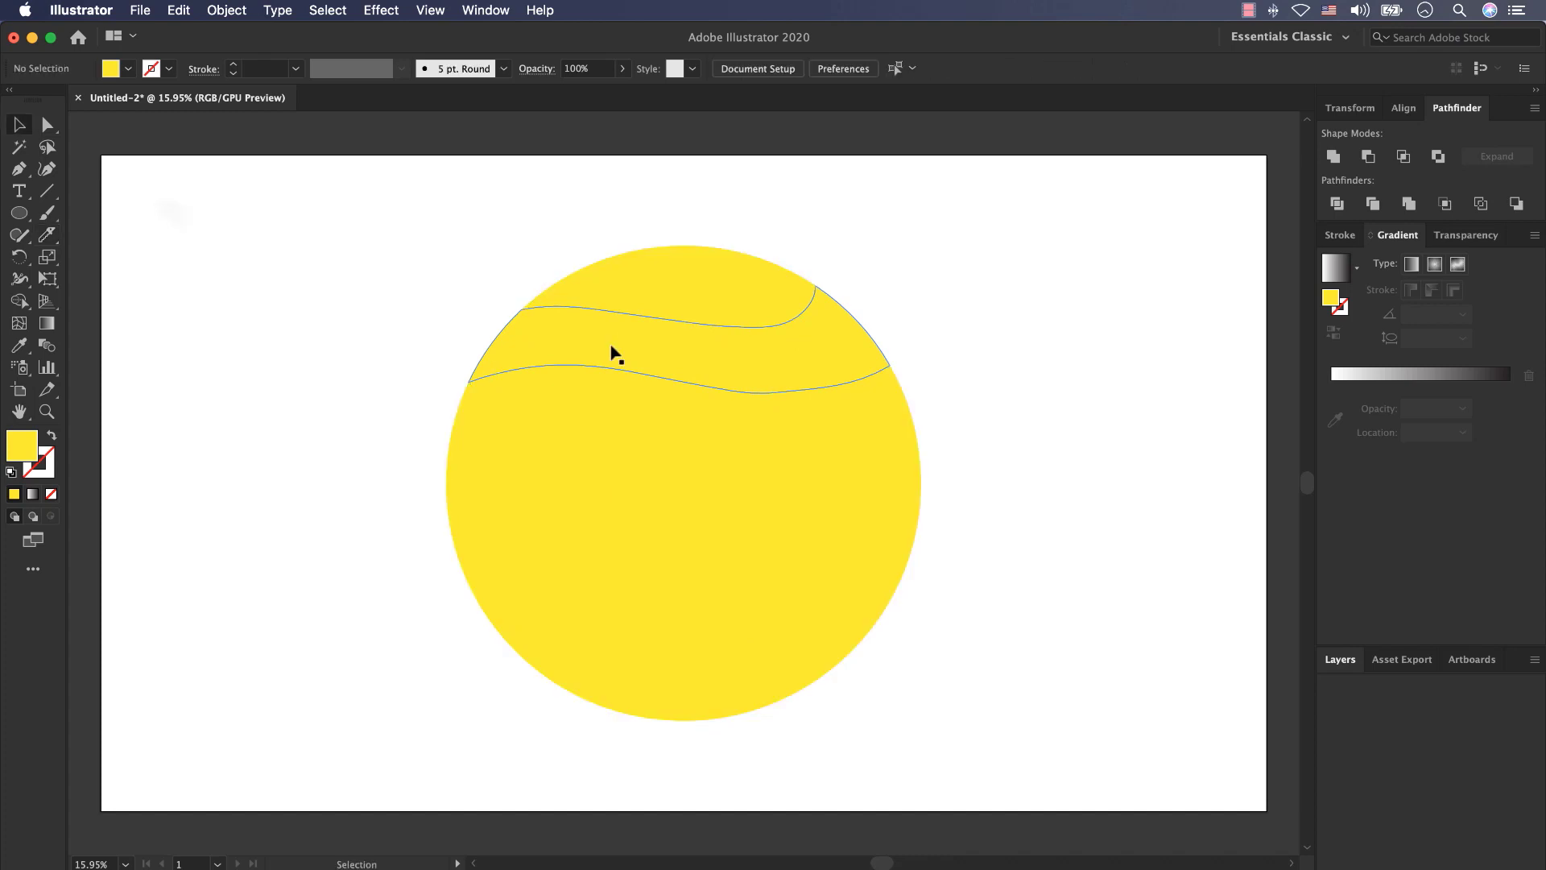
# - Delete the second and fourth bands of the sliced circle
pyautogui.click(615, 349)
pyautogui.keyDown('shift'); pyautogui.click(577, 536); pyautogui.keyUp('shift')
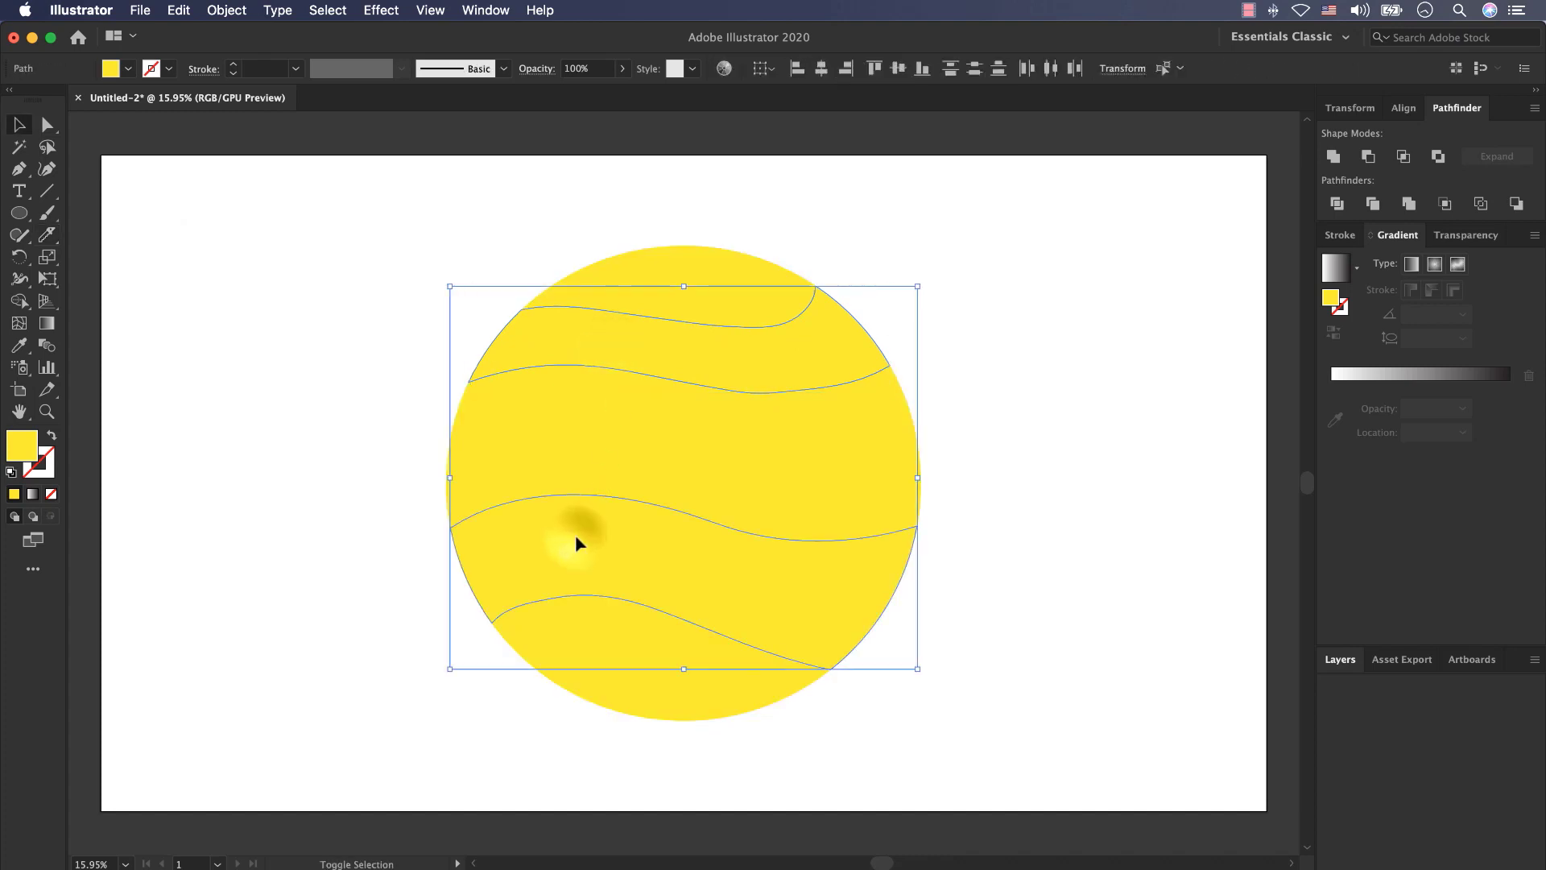
pyautogui.press('Delete')
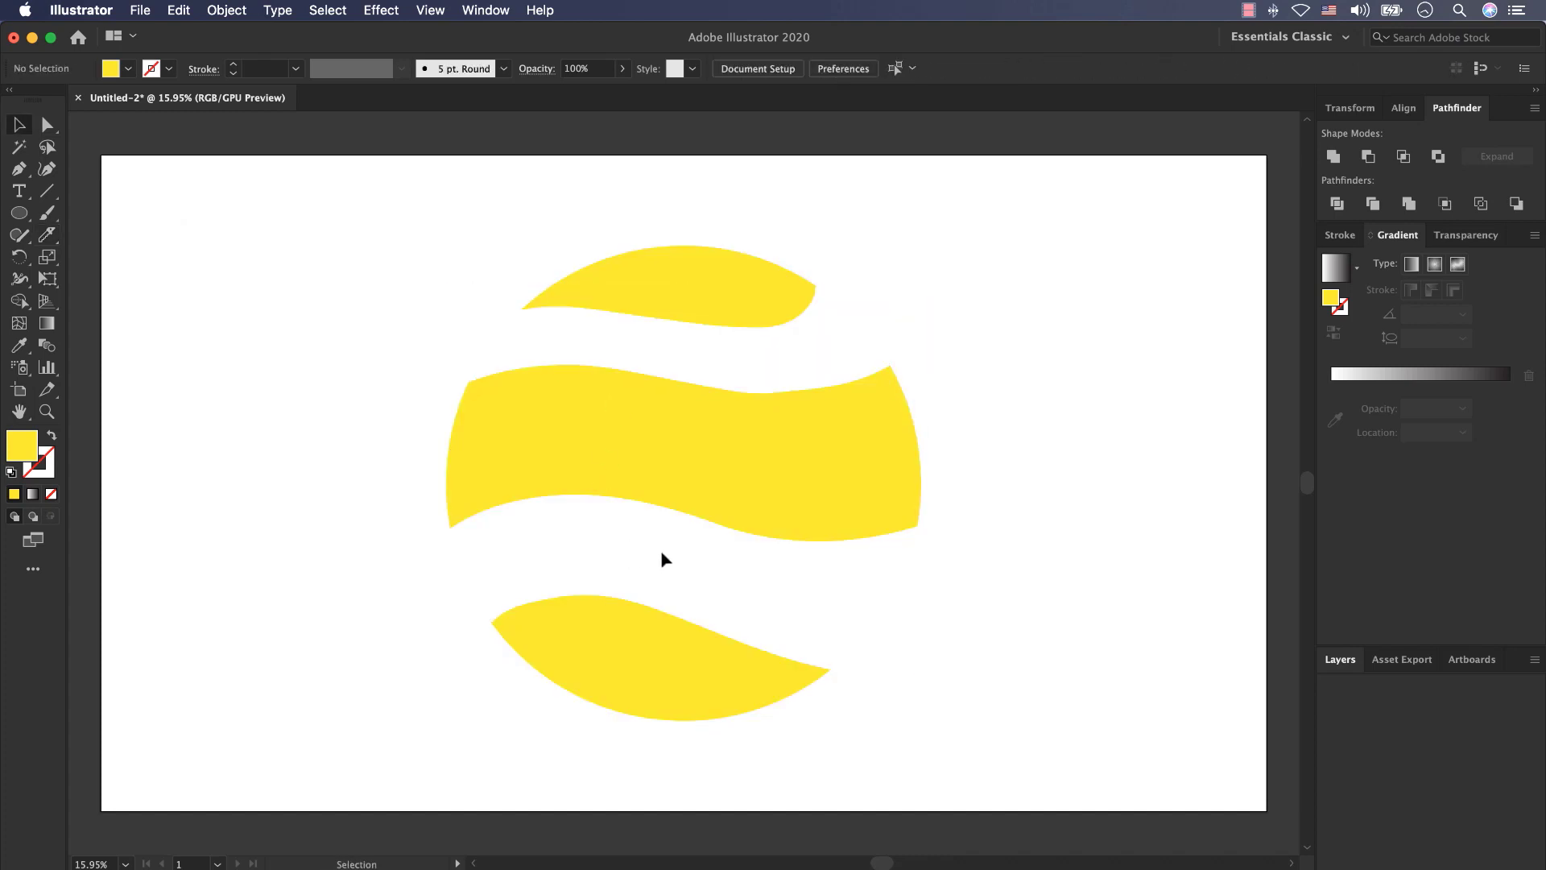
# - Nudge the large middle band down to even out the gaps between the three remaining pieces
pyautogui.click(736, 451)
pyautogui.press('Down')
pyautogui.press('Down')
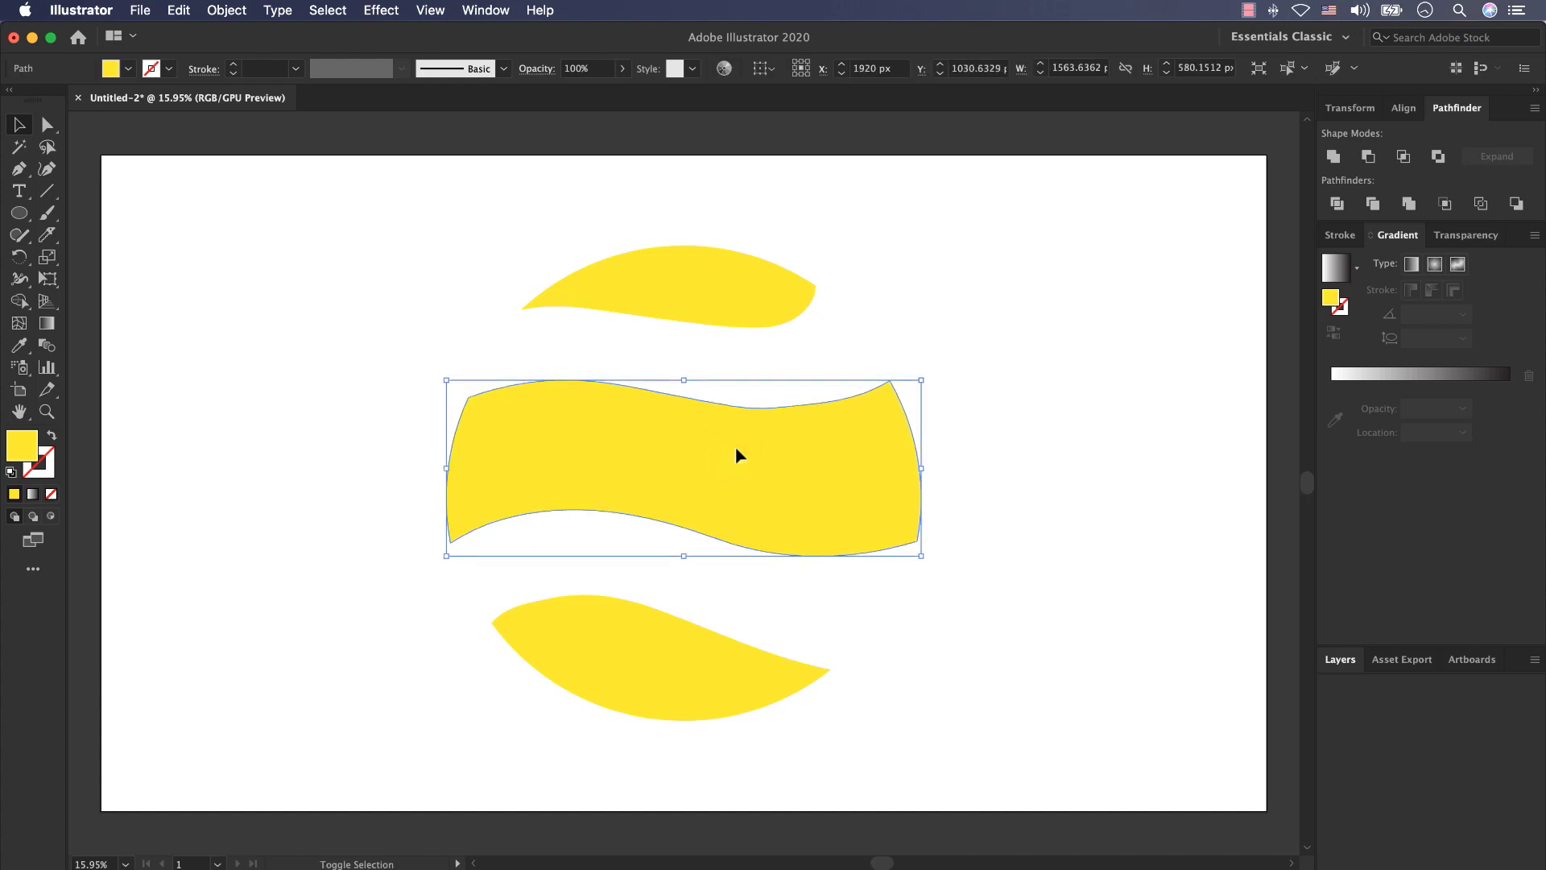
pyautogui.click(992, 332)
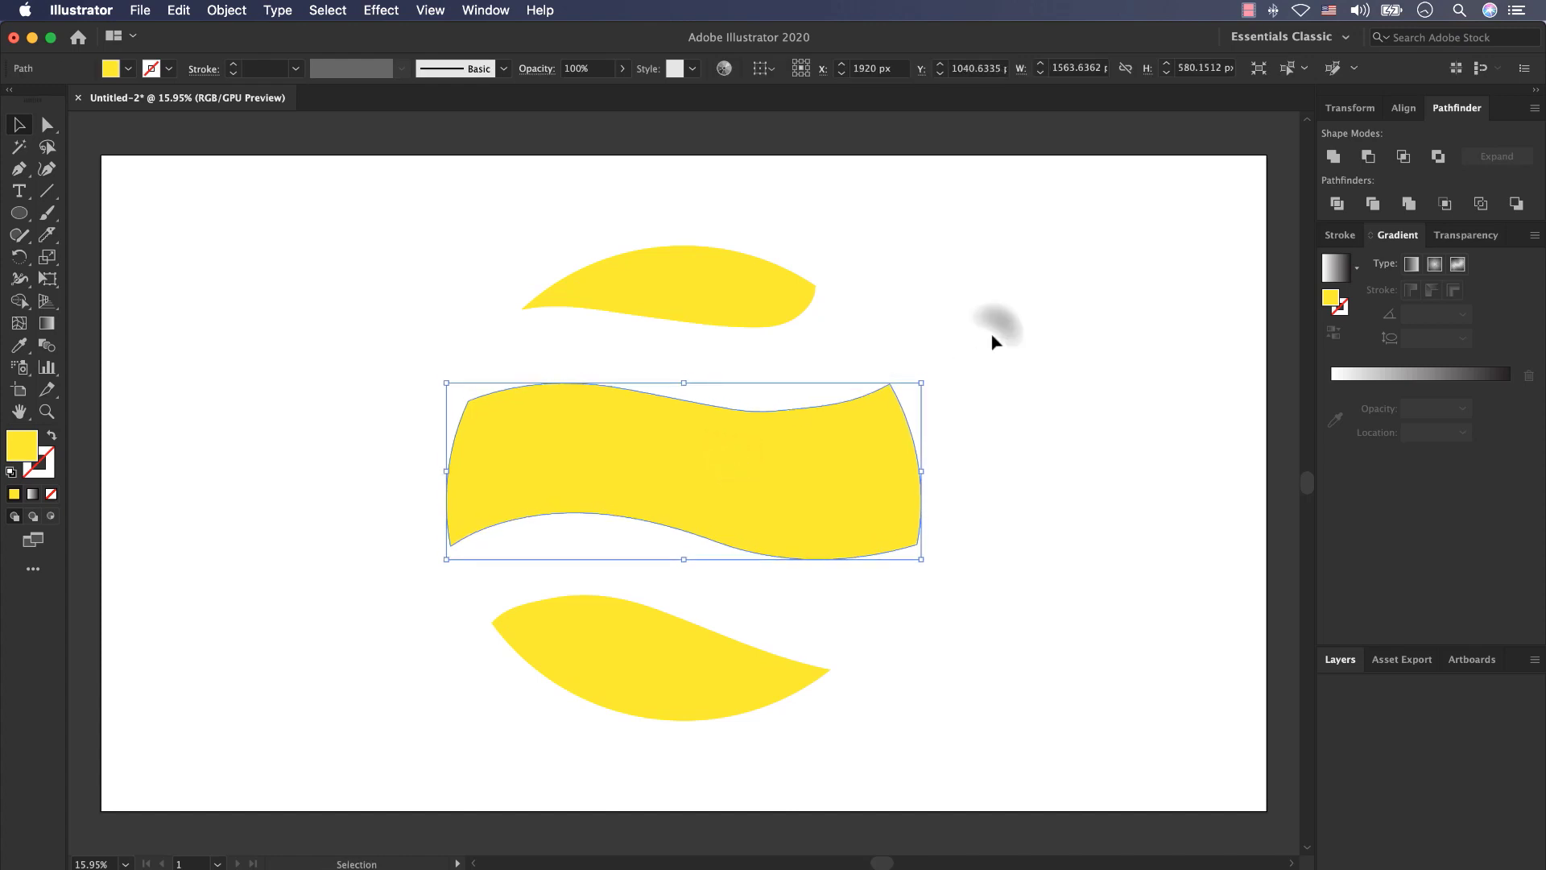
# - Clean up the small notch at the right tip of the top piece by adjusting its anchor points and handles
pyautogui.click(46, 127)
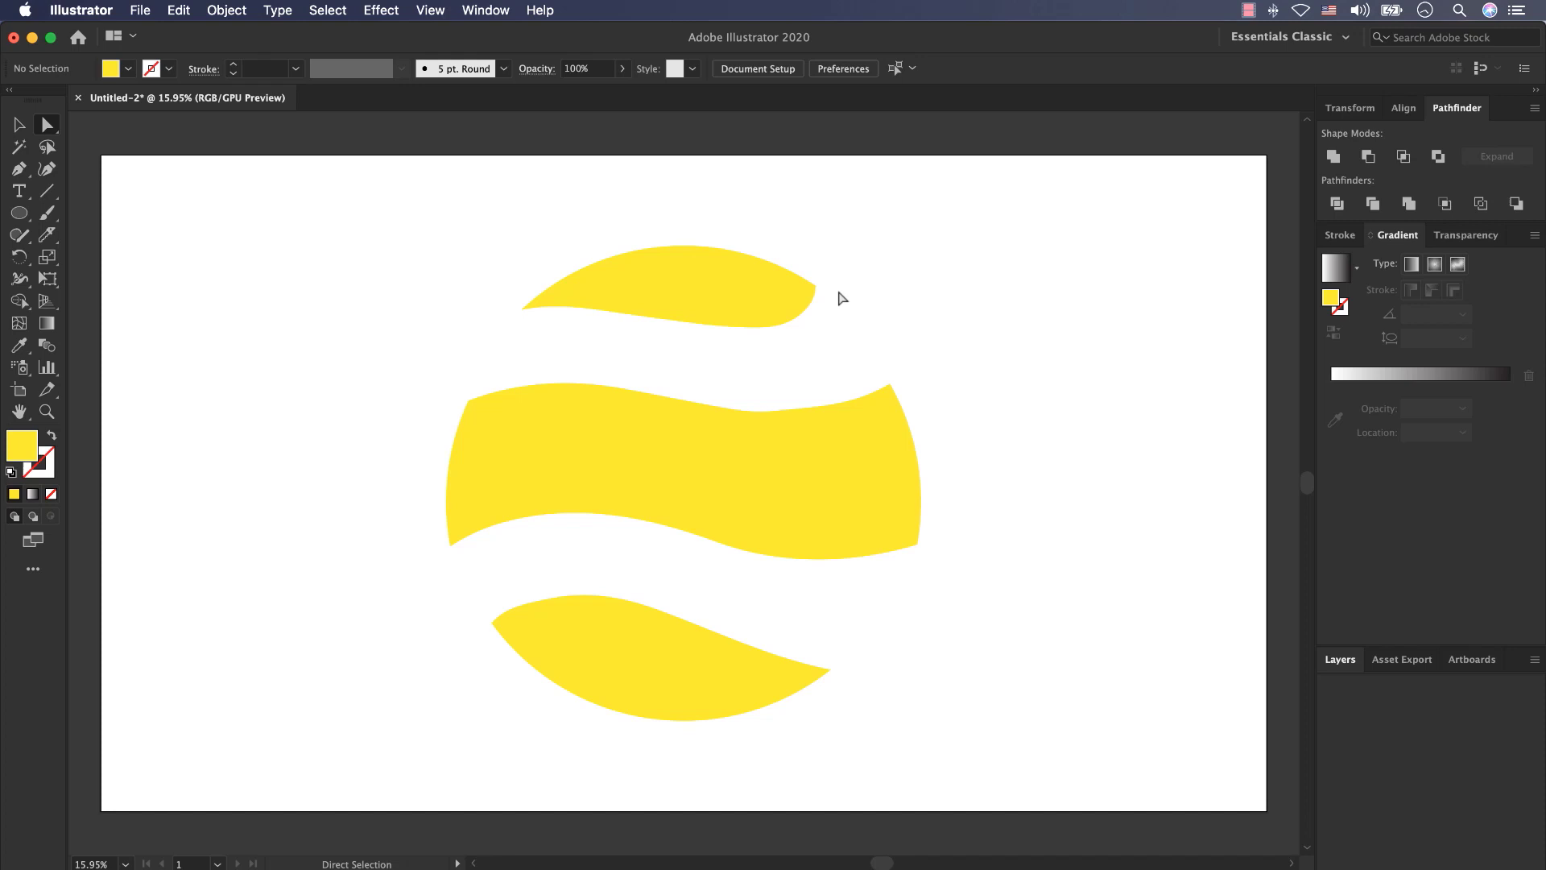
pyautogui.scroll(5, 840, 298)
pyautogui.click(689, 294)
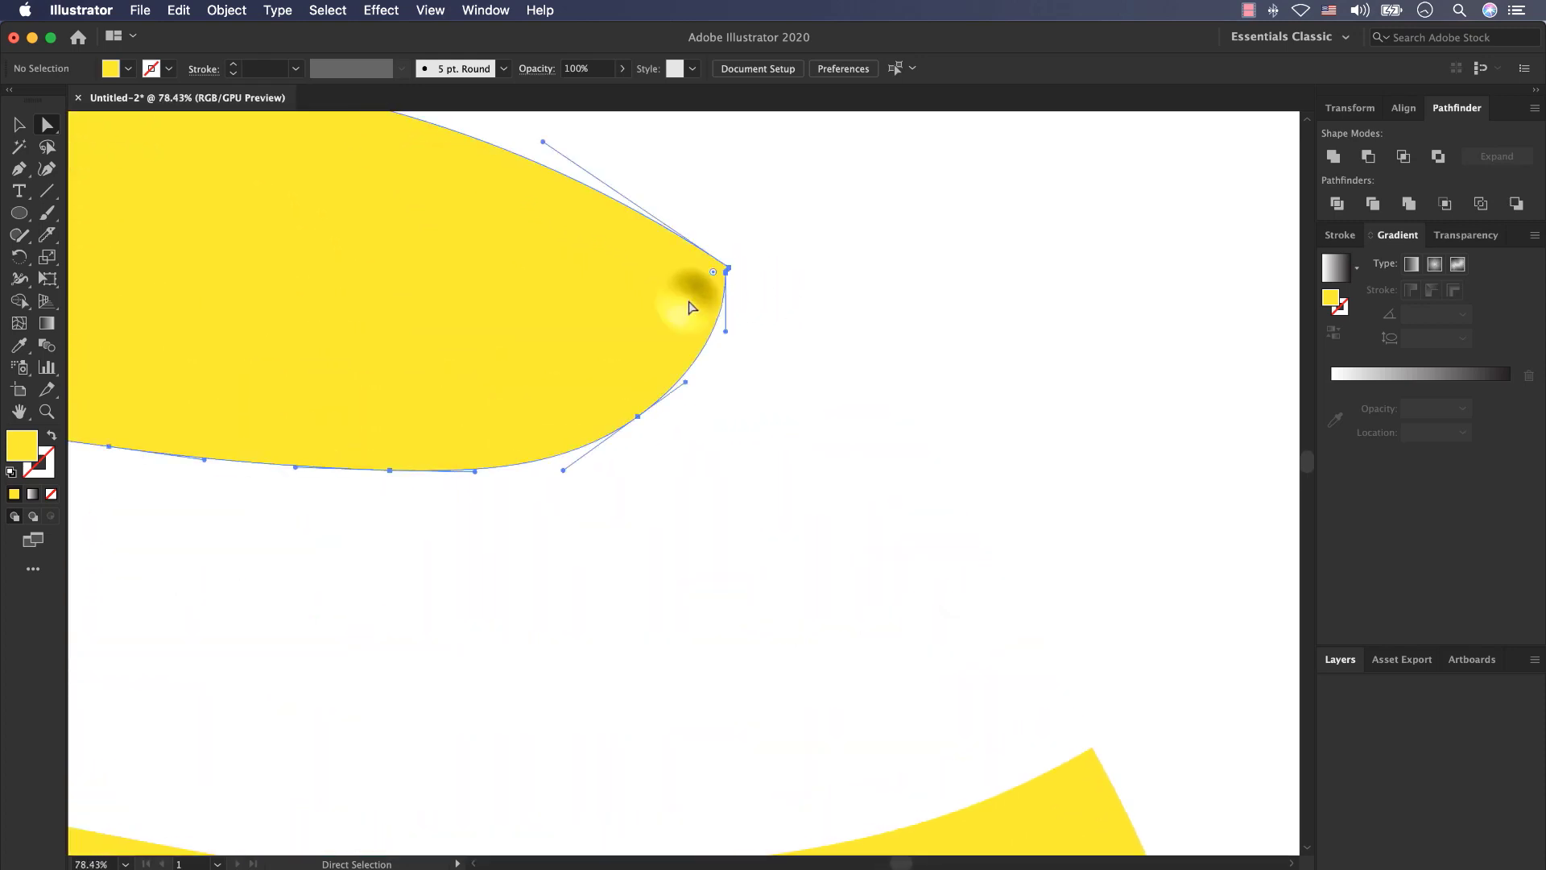
pyautogui.click(719, 266)
pyautogui.keyDown('alt'); pyautogui.scroll(15, 719, 266); pyautogui.keyUp('alt')
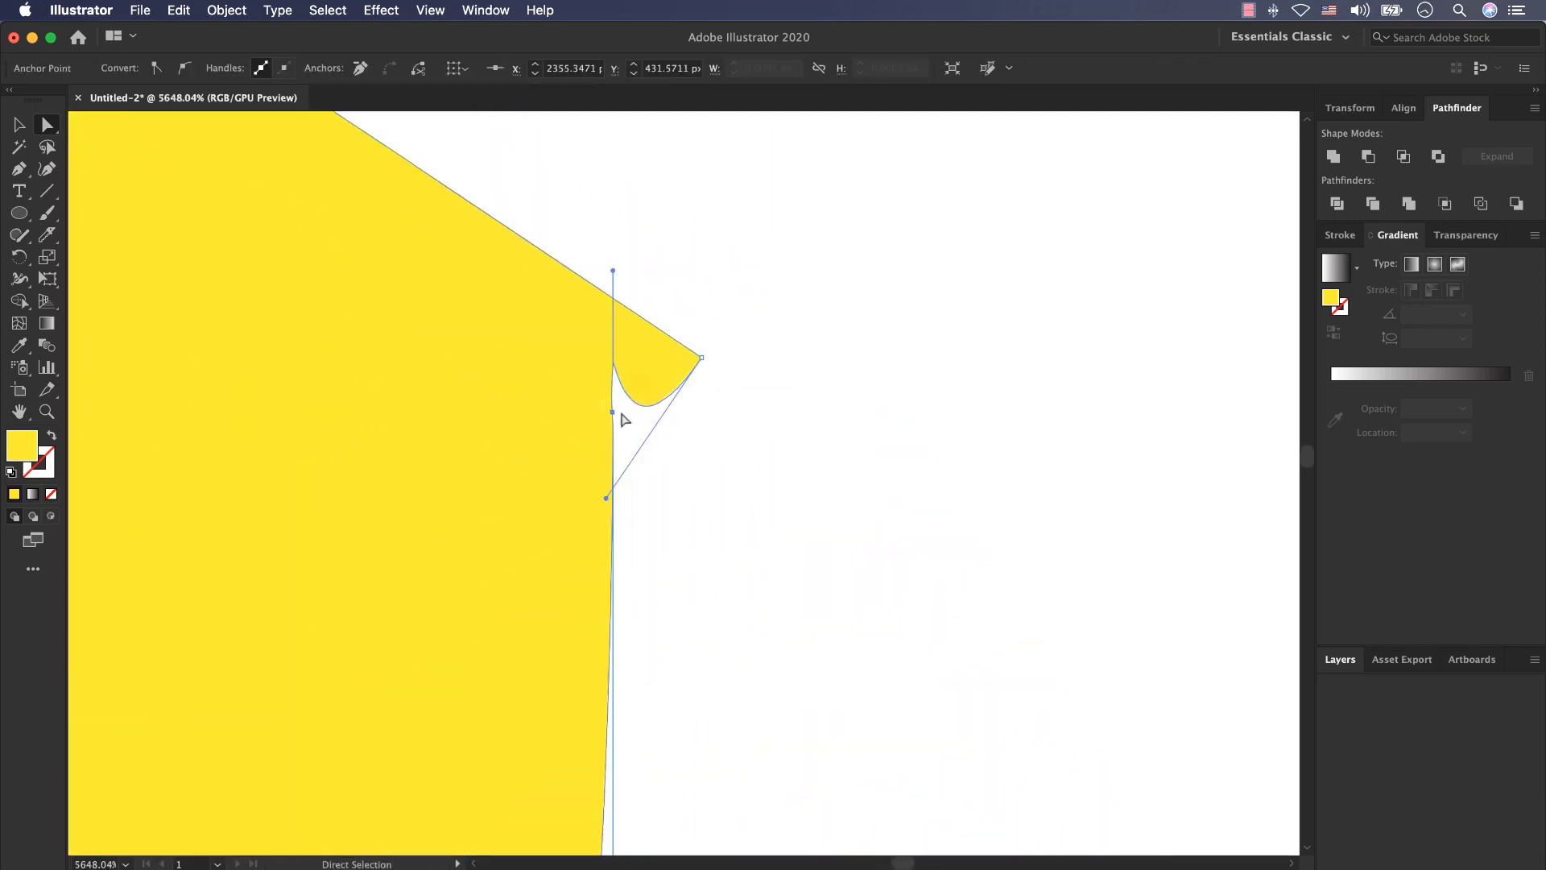
pyautogui.moveTo(613, 272); pyautogui.dragTo(613, 367)
pyautogui.moveTo(613, 411); pyautogui.dragTo(701, 356)
pyautogui.click(387, 70)
pyautogui.scroll(-10, 790, 400)
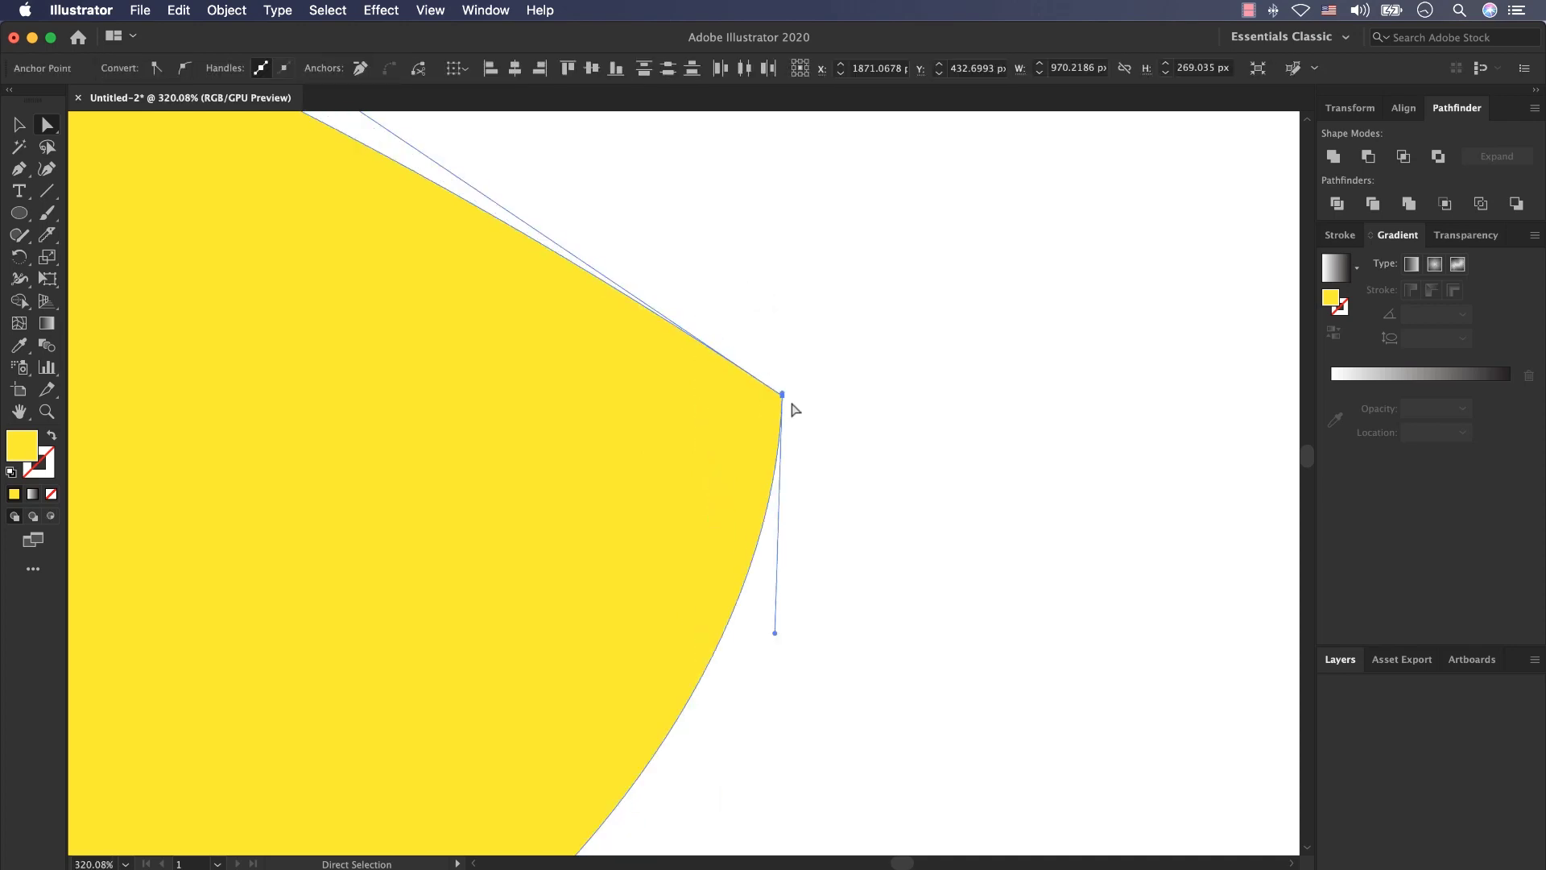
# - Round the right tip of the top piece and smooth the curve beneath it
pyautogui.click(898, 337)
pyautogui.keyDown('alt'); pyautogui.scroll(5, 741, 353); pyautogui.keyUp('alt')
pyautogui.click(895, 445)
pyautogui.keyDown('alt'); pyautogui.scroll(-7, 959, 365); pyautogui.keyUp('alt')
pyautogui.moveTo(898, 530)
pyautogui.mouseDown()
pyautogui.moveTo(784, 659)
pyautogui.moveTo(898, 530)
pyautogui.mouseUp()
pyautogui.click(998, 335)
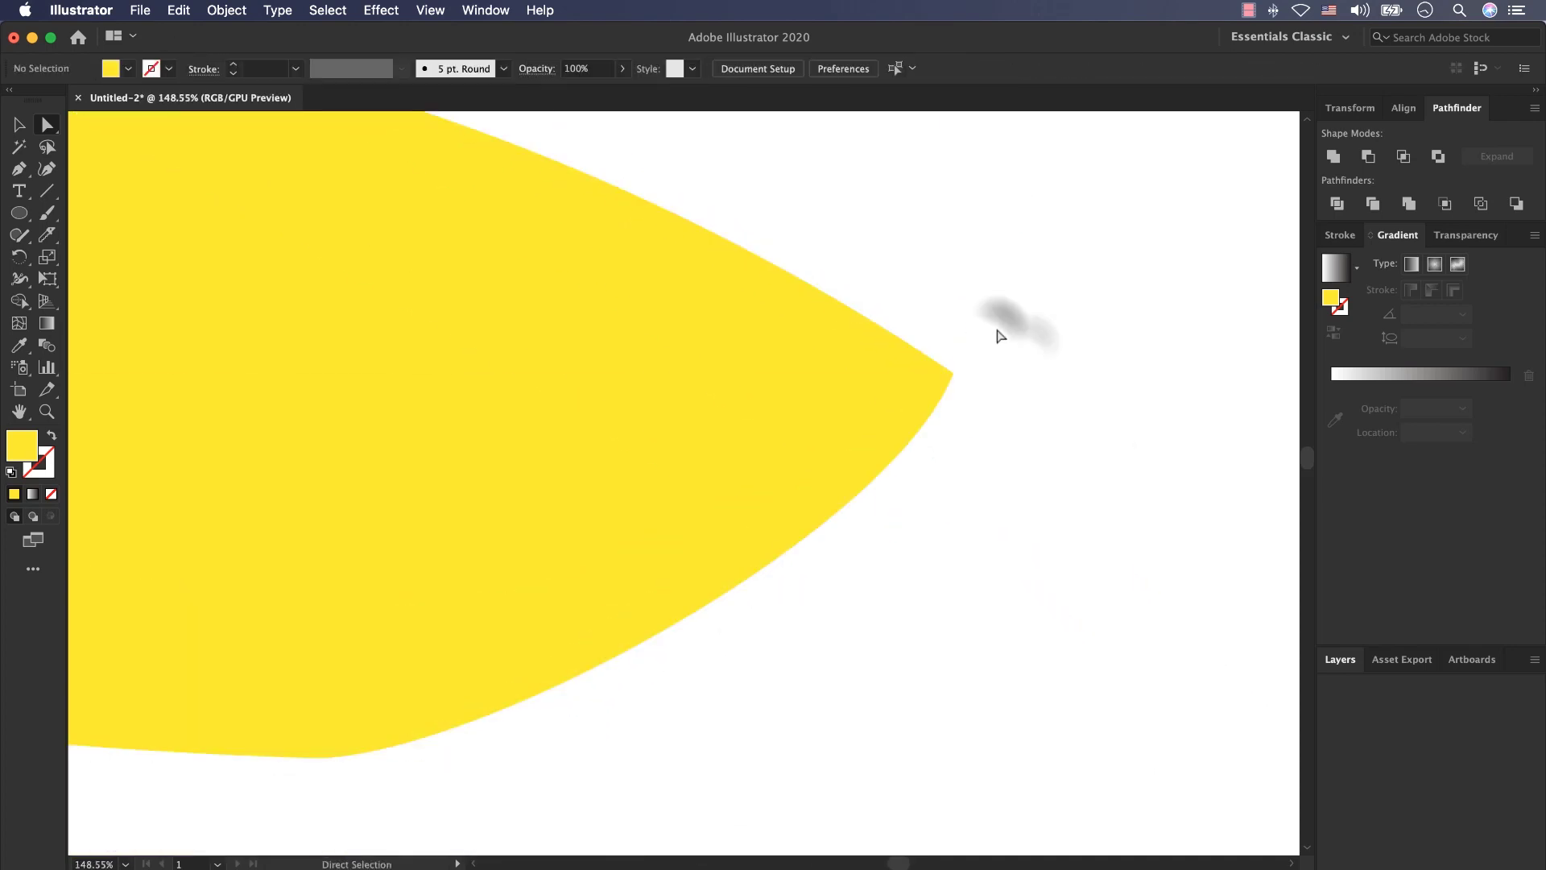
pyautogui.click(953, 373)
pyautogui.moveTo(934, 379); pyautogui.dragTo(813, 400)
pyautogui.keyDown('alt'); pyautogui.scroll(-8, 903, 308); pyautogui.keyUp('alt')
pyautogui.moveTo(884, 329); pyautogui.dragTo(829, 331)
pyautogui.click(787, 408)
pyautogui.keyDown('alt'); pyautogui.scroll(7, 805, 403); pyautogui.keyUp('alt')
pyautogui.moveTo(845, 471); pyautogui.dragTo(845, 458)
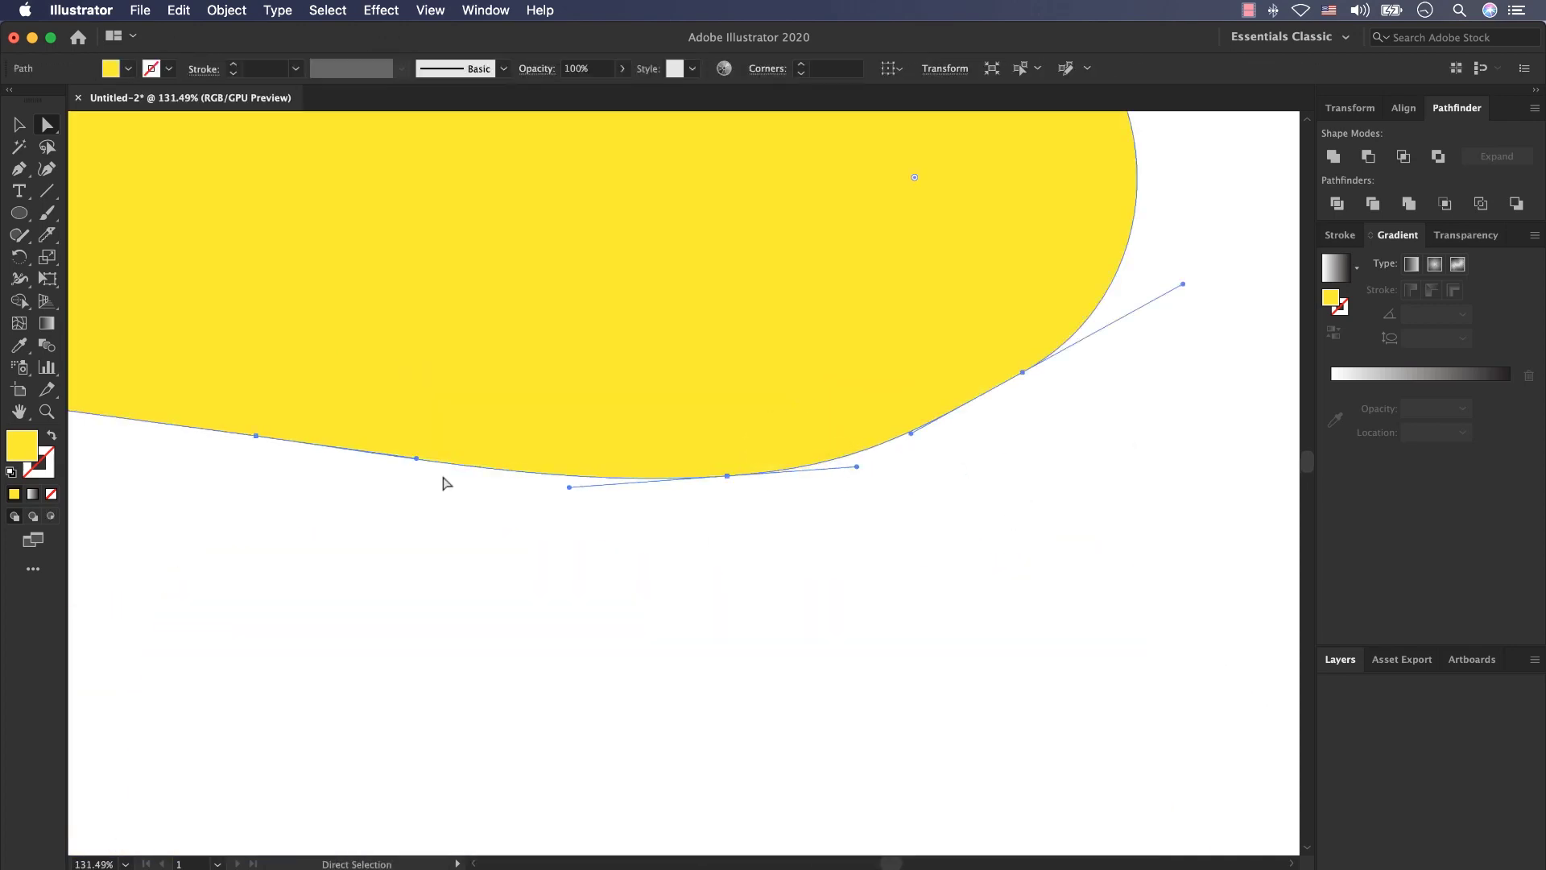
# - Round the lower-right and upper-left corners of the middle band
pyautogui.keyDown('alt'); pyautogui.scroll(-7, 741, 471); pyautogui.keyUp('alt')
pyautogui.keyDown('alt'); pyautogui.scroll(8, 732, 464); pyautogui.keyUp('alt')
pyautogui.keyDown('alt'); pyautogui.scroll(-10, 1014, 491); pyautogui.keyUp('alt')
pyautogui.click(924, 491)
pyautogui.moveTo(924, 490); pyautogui.dragTo(804, 377)
pyautogui.keyDown('super'); pyautogui.click(870, 323); pyautogui.keyUp('super')
pyautogui.moveTo(904, 321); pyautogui.dragTo(959, 380)
pyautogui.click(947, 313)
# - Round the left corner of the bottom piece to a radius of about 55 px
pyautogui.keyDown('alt'); pyautogui.scroll(6, 926, 297); pyautogui.keyUp('alt')
pyautogui.click(911, 320)
pyautogui.click(894, 221)
pyautogui.keyDown('alt'); pyautogui.scroll(-7, 894, 216); pyautogui.keyUp('alt')
pyautogui.keyDown('alt'); pyautogui.scroll(9, 501, 686); pyautogui.keyUp('alt')
pyautogui.moveTo(574, 609); pyautogui.dragTo(776, 639)
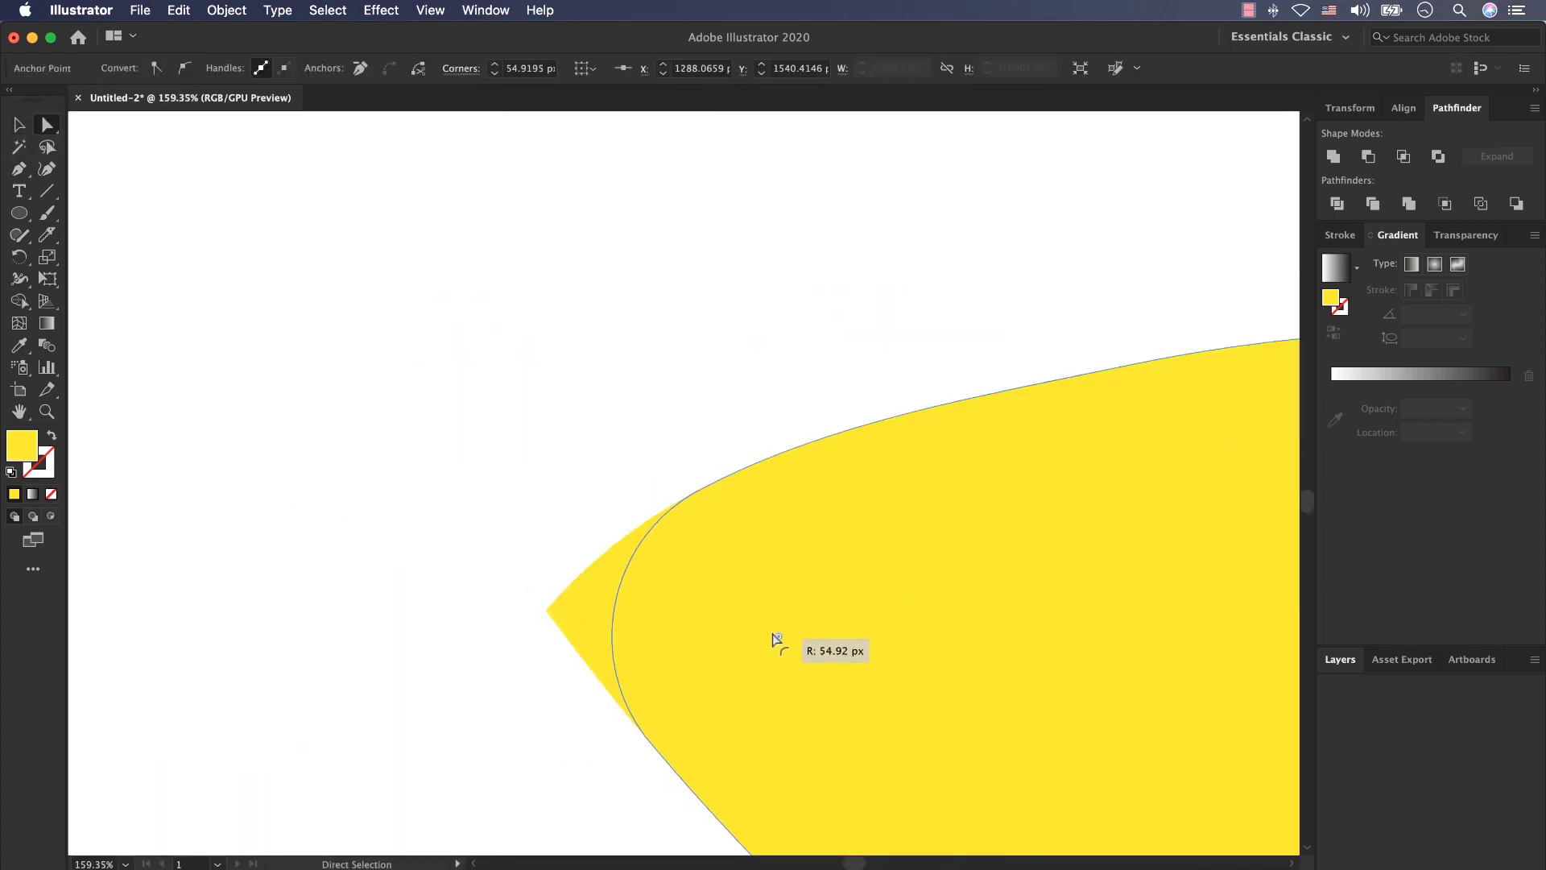
pyautogui.keyDown('alt'); pyautogui.scroll(-6, 684, 451); pyautogui.keyUp('alt')
pyautogui.click(614, 444)
pyautogui.scroll(-5, 628, 458)
pyautogui.press('v')
pyautogui.click(442, 559)
# - Refine the rounded right end of the top piece by adjusting the anchors and handles along its lower edge
pyautogui.click(735, 304)
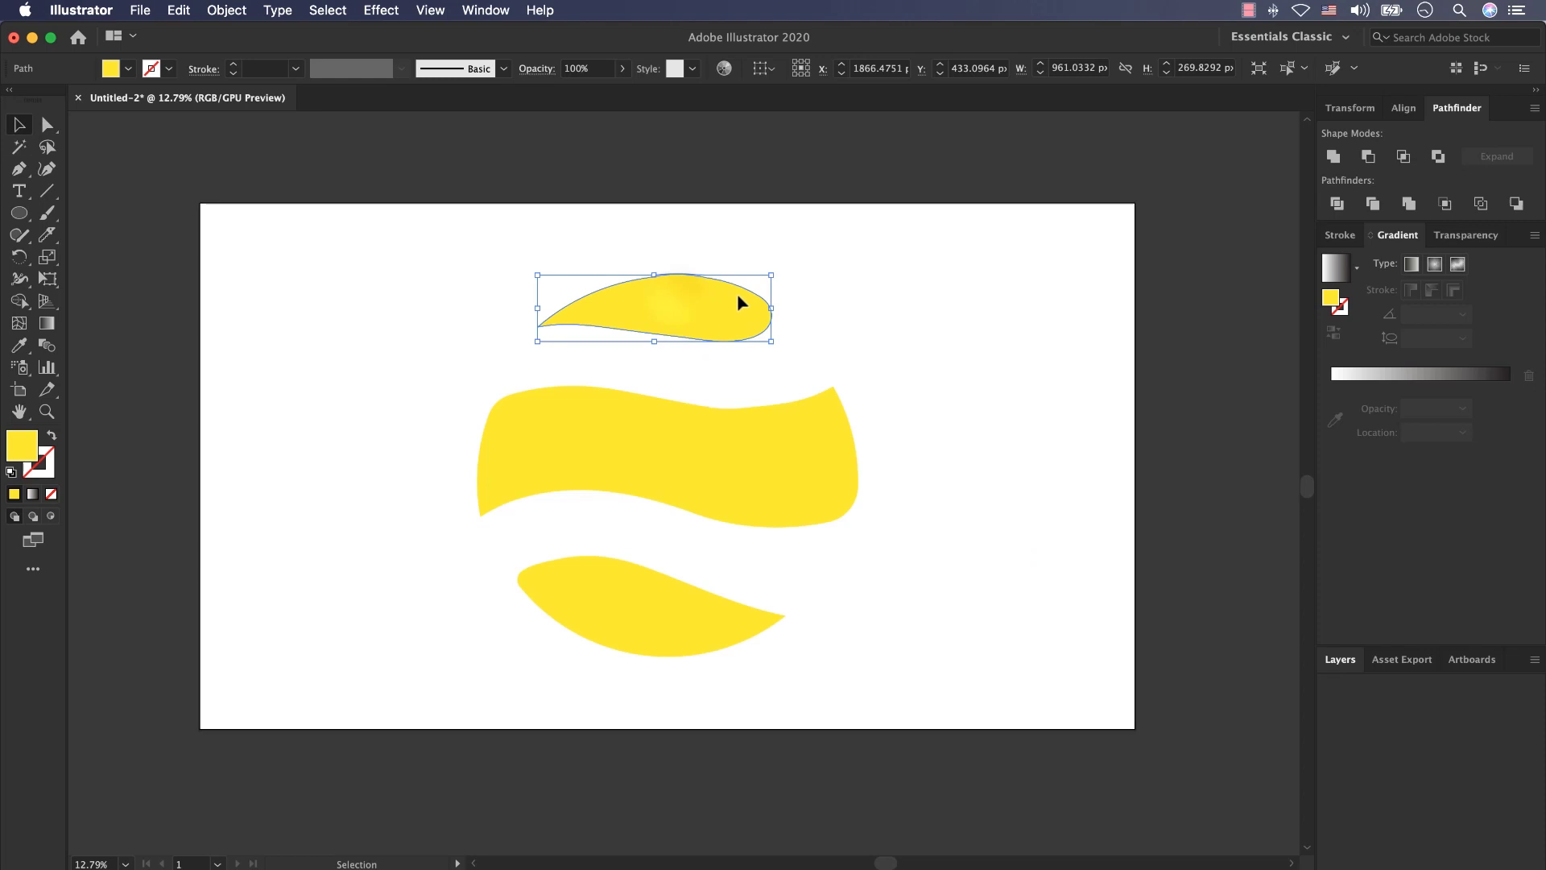
pyautogui.press('a')
pyautogui.keyDown('alt'); pyautogui.scroll(8, 779, 298); pyautogui.keyUp('alt')
pyautogui.moveTo(763, 436); pyautogui.dragTo(789, 455)
pyautogui.click(714, 569)
pyautogui.scroll(1, 717, 568)
pyautogui.moveTo(731, 554); pyautogui.dragTo(732, 545)
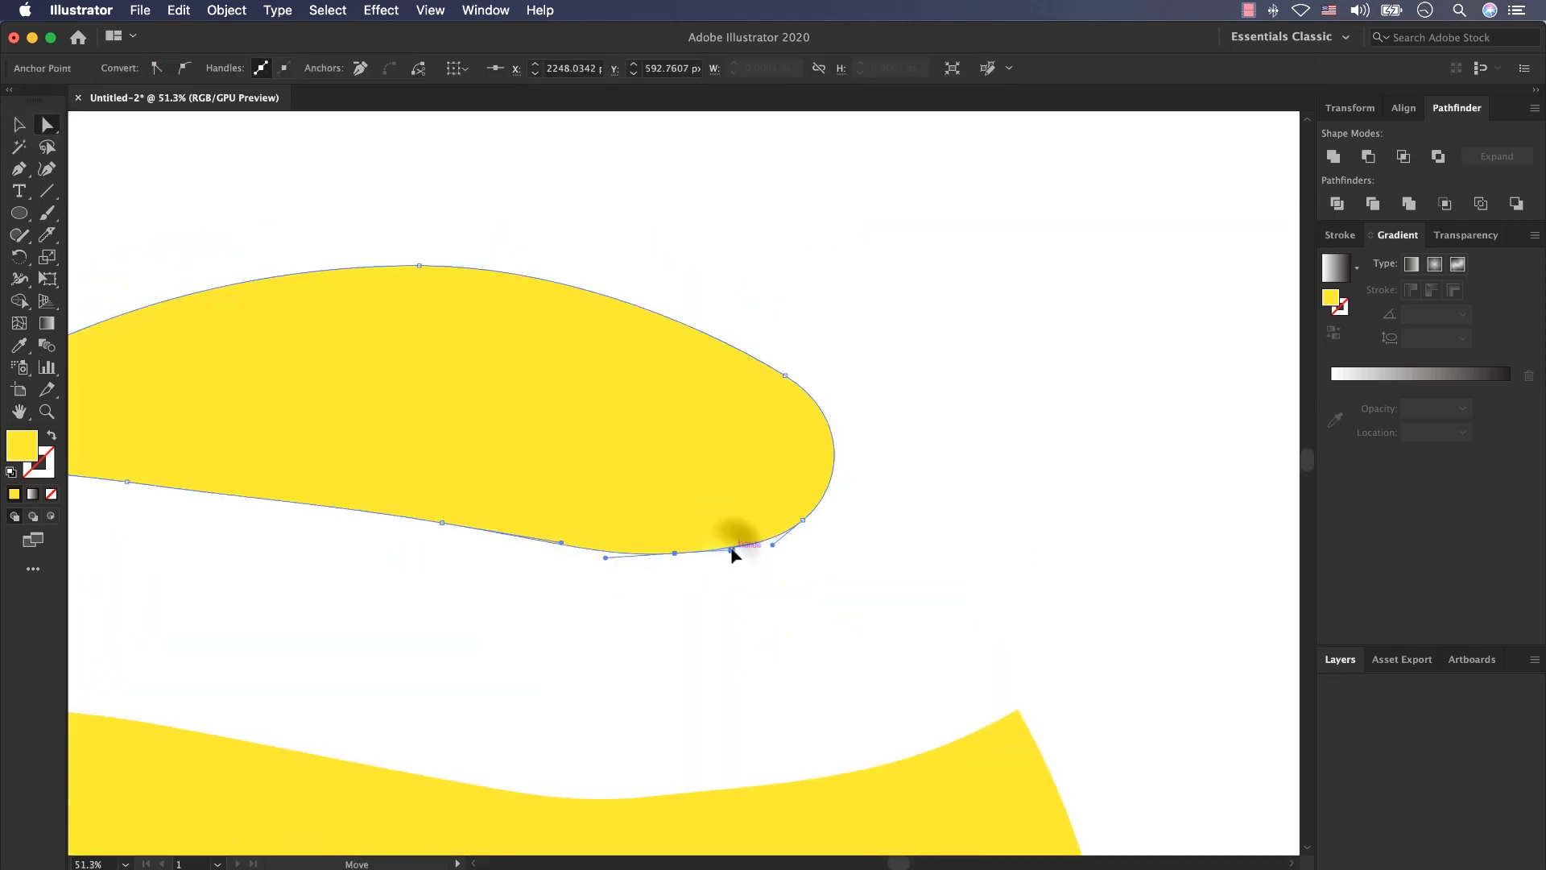
pyautogui.keyDown('alt'); pyautogui.scroll(-7, 731, 545); pyautogui.keyUp('alt')
pyautogui.click(274, 785)
pyautogui.press('v')
pyautogui.press('super+0')
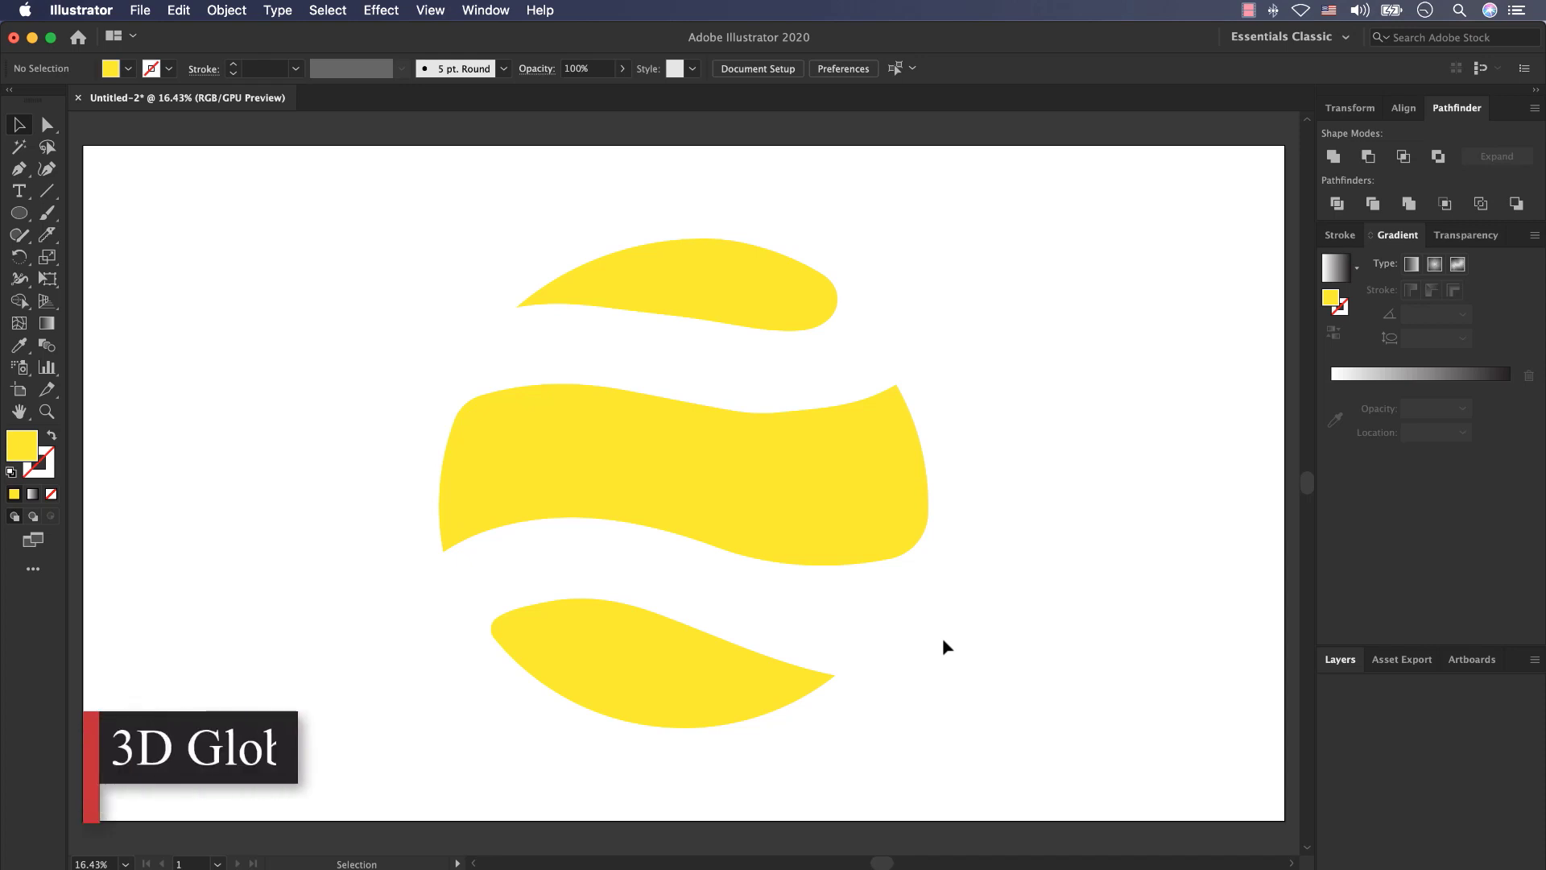
pyautogui.click(690, 303)
pyautogui.click(697, 455)
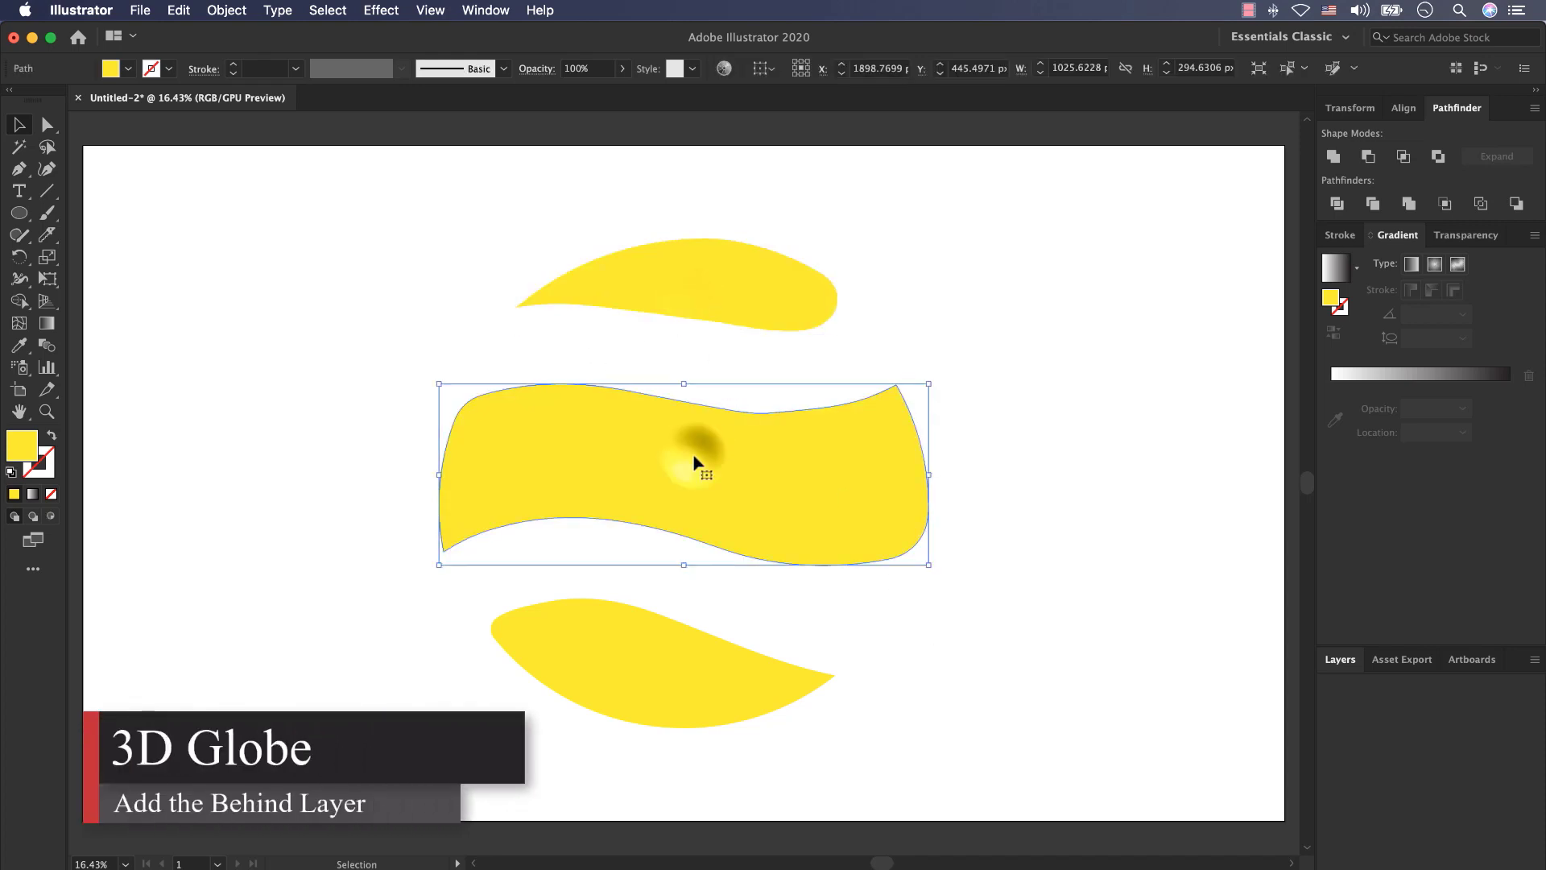
pyautogui.click(663, 641)
pyautogui.click(955, 650)
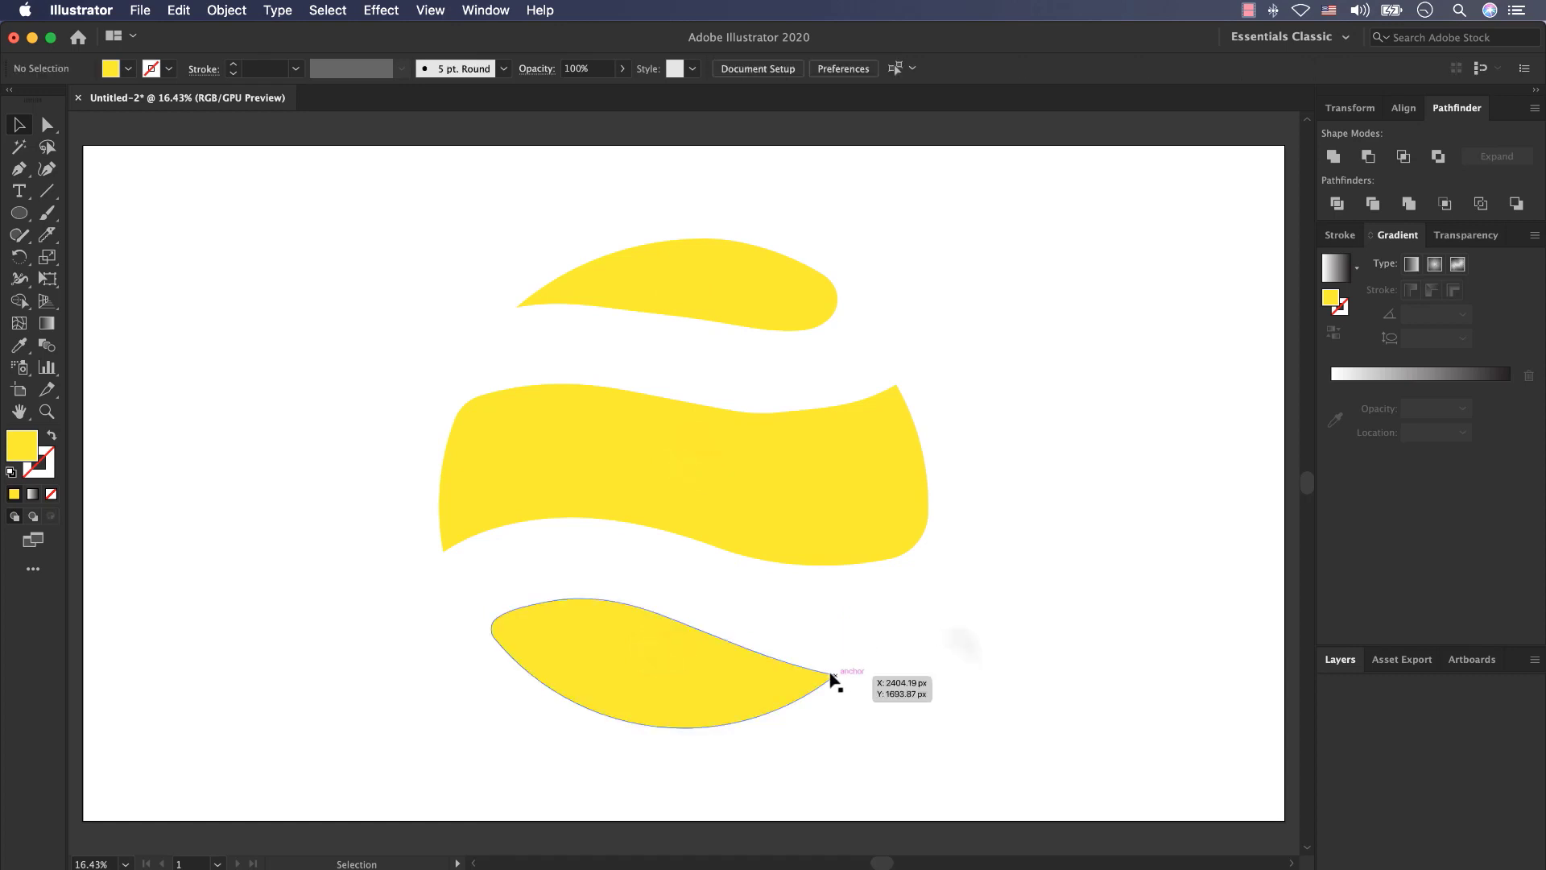
# - Duplicate the bottom yellow piece in place
pyautogui.click(562, 642)
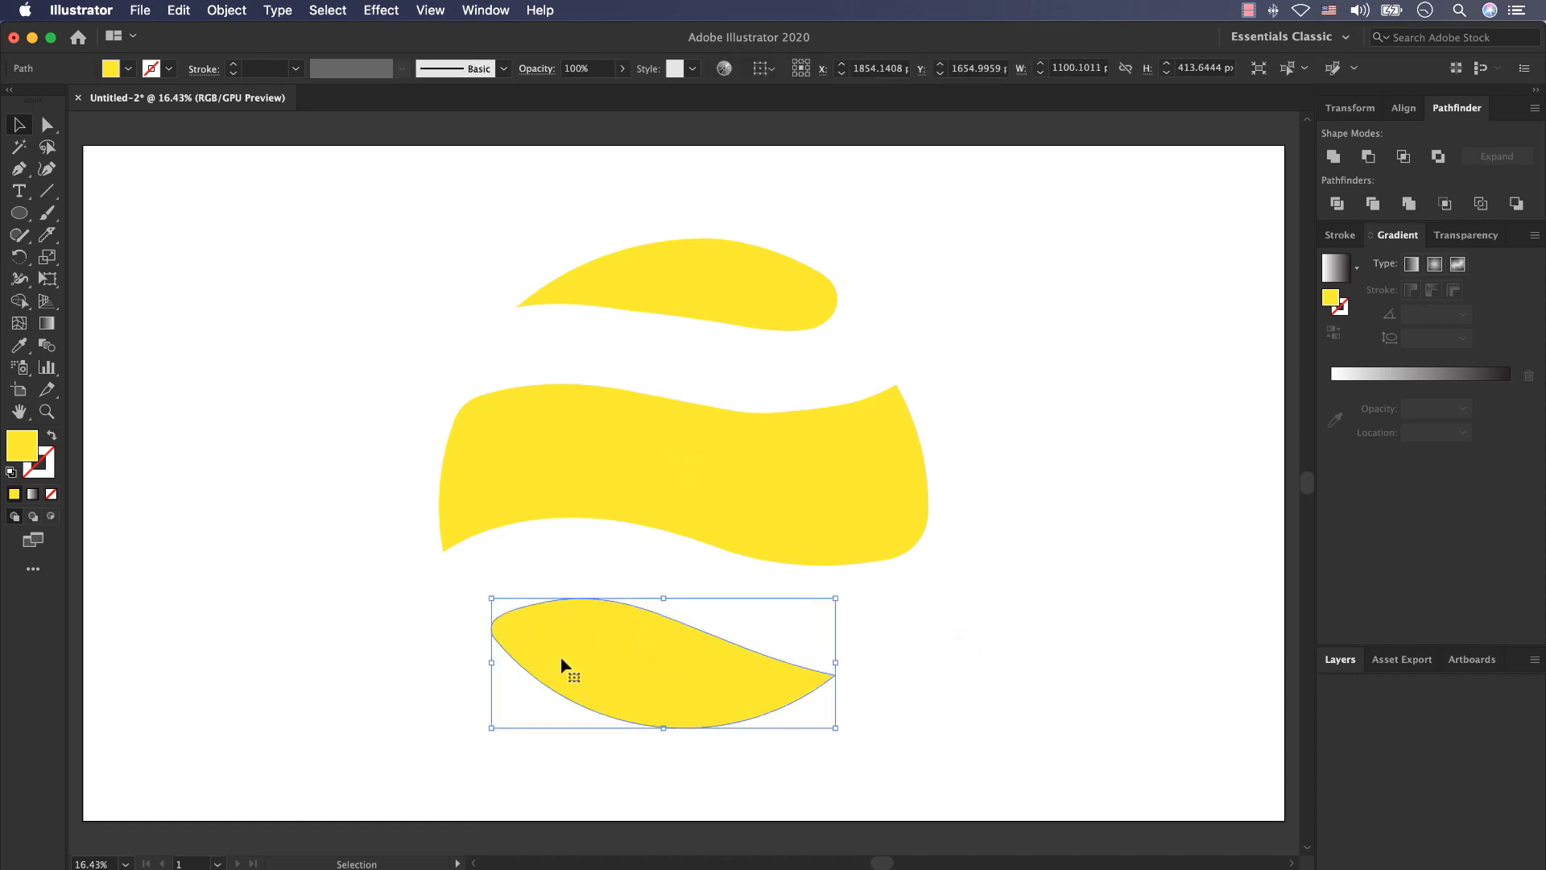
pyautogui.press('super+v')
pyautogui.moveTo(687, 498); pyautogui.dragTo(669, 673)
# - Reflect the copy of the bottom piece across the vertical axis and move it right to match the globe's lower outline
pyautogui.click(228, 10)
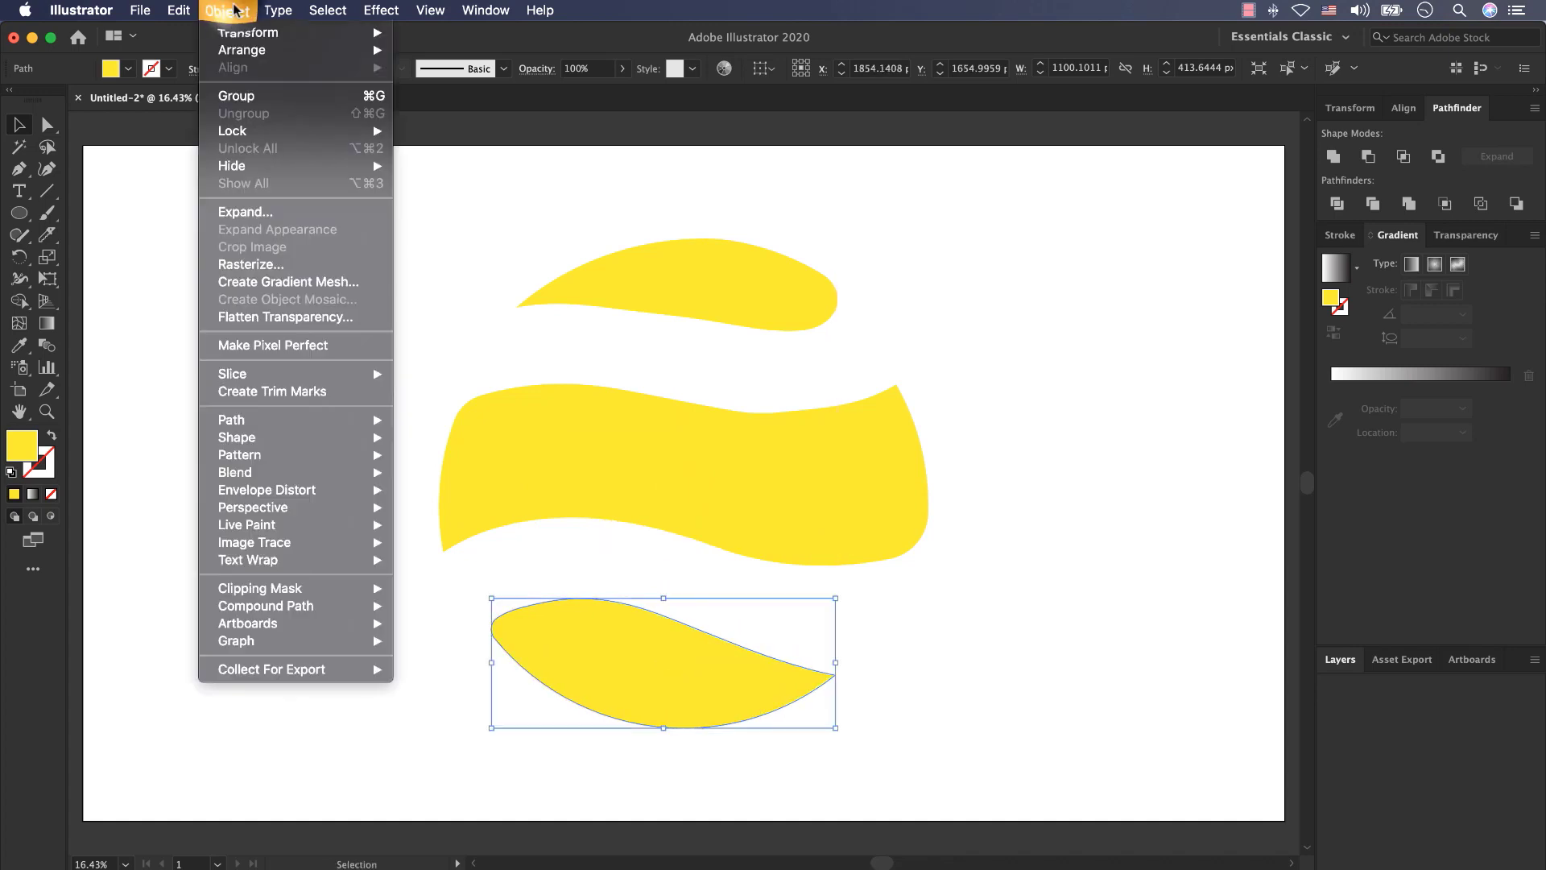
pyautogui.moveTo(265, 33)
pyautogui.click(451, 103)
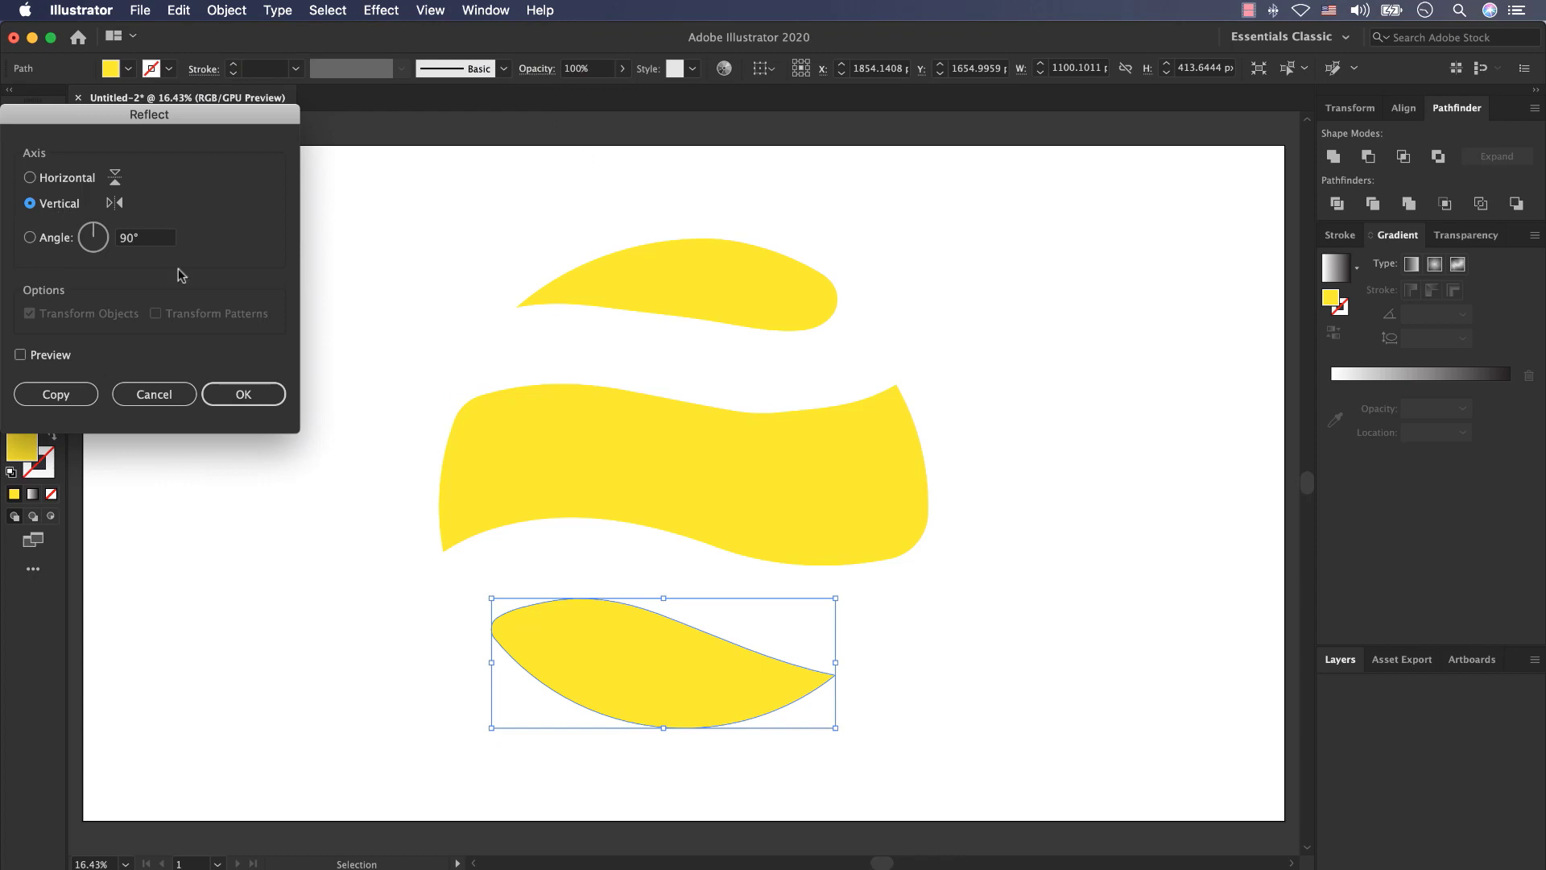
pyautogui.click(225, 396)
pyautogui.moveTo(645, 661); pyautogui.dragTo(710, 656)
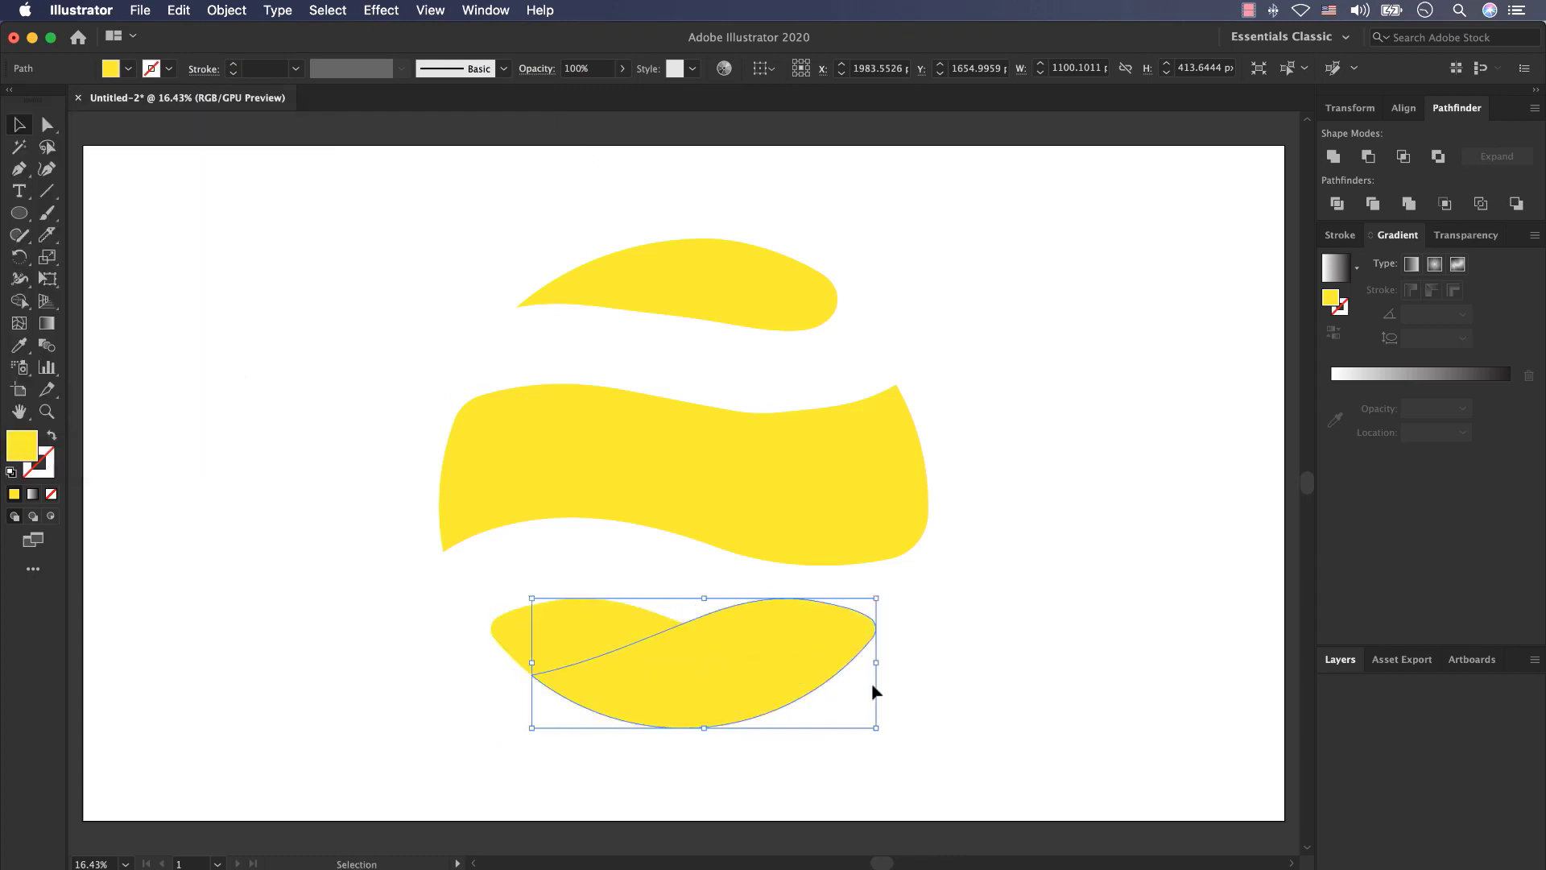
# - Fill the reflected copy with orange and send it behind the yellow bottom piece
pyautogui.click(128, 68)
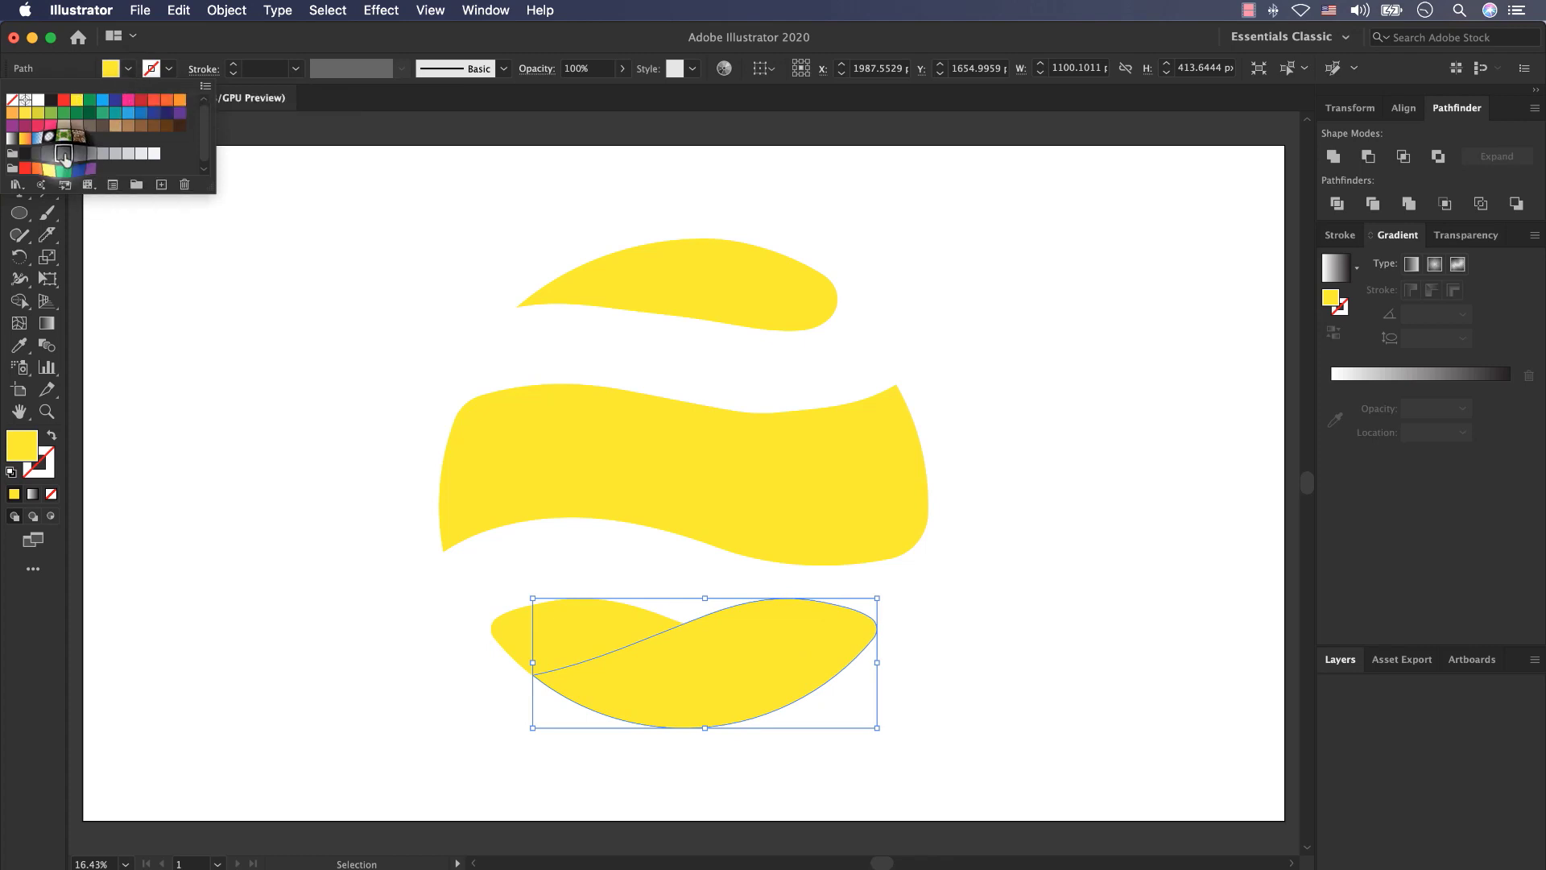
pyautogui.click(180, 99)
pyautogui.click(338, 703)
pyautogui.click(698, 655)
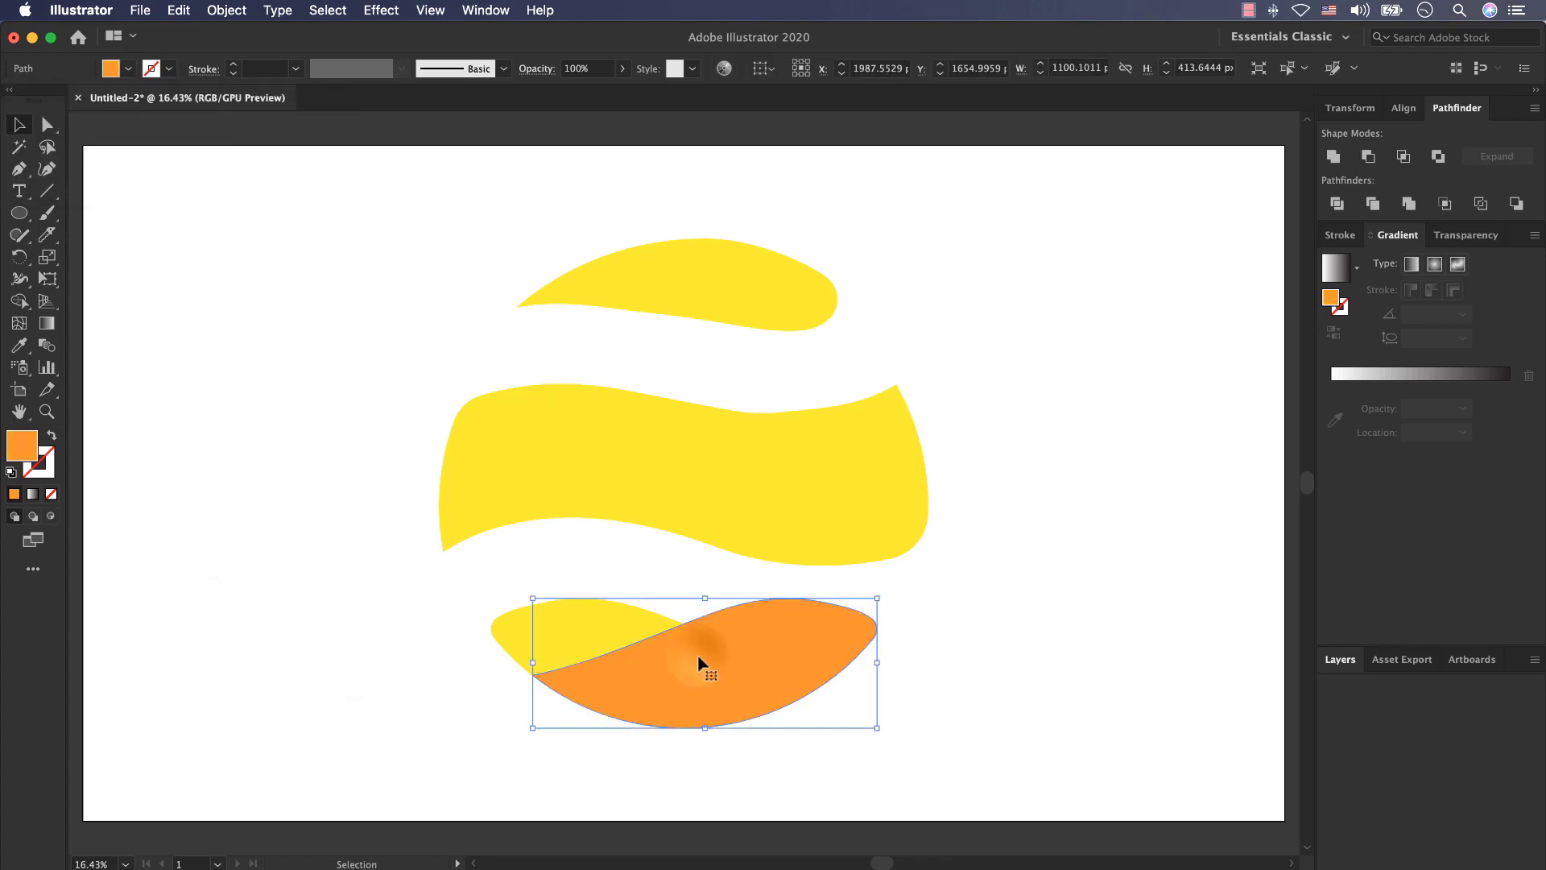
pyautogui.press('super+shift+[')
pyautogui.press('super+shift+a')
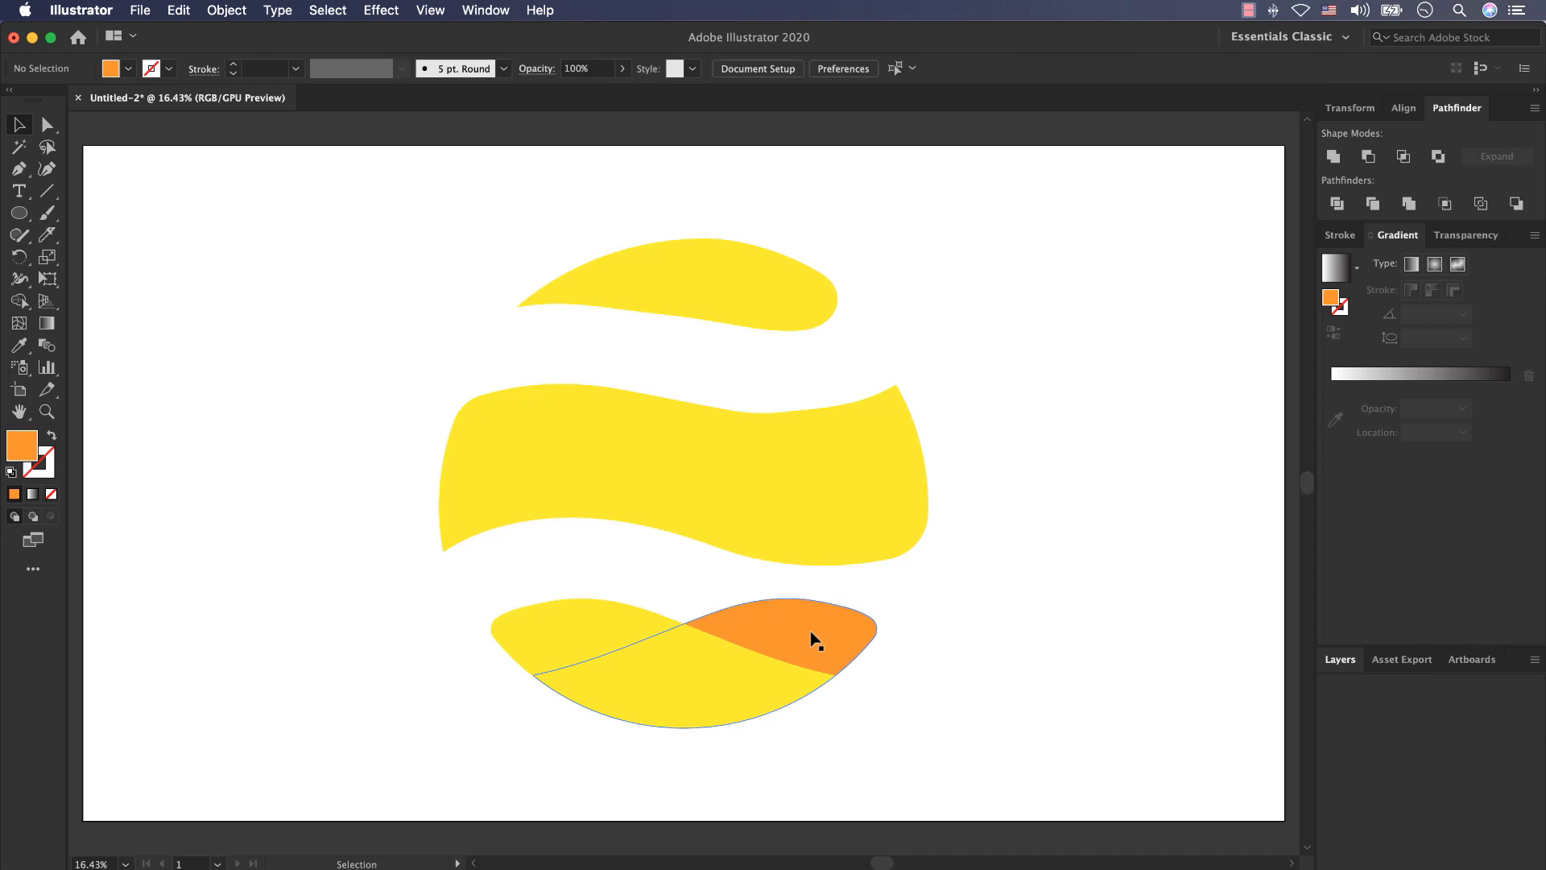
pyautogui.click(735, 690)
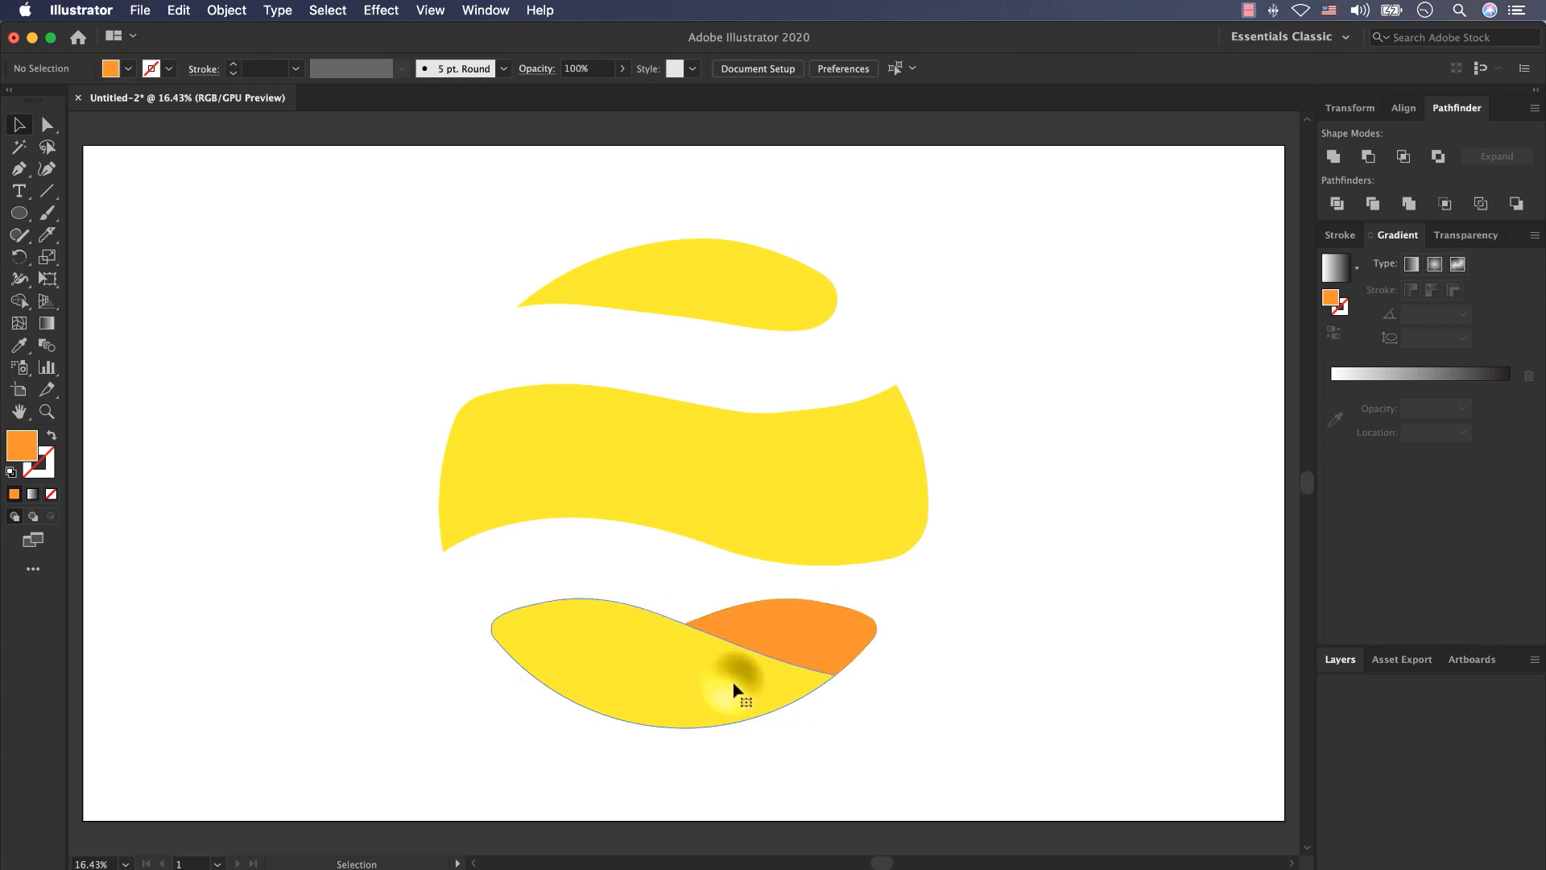
# - Extend the bottom yellow piece's right tip to the orange copy's right edge and curve its lower edge along the globe outline
pyautogui.click(46, 125)
pyautogui.scroll(5, 857, 662)
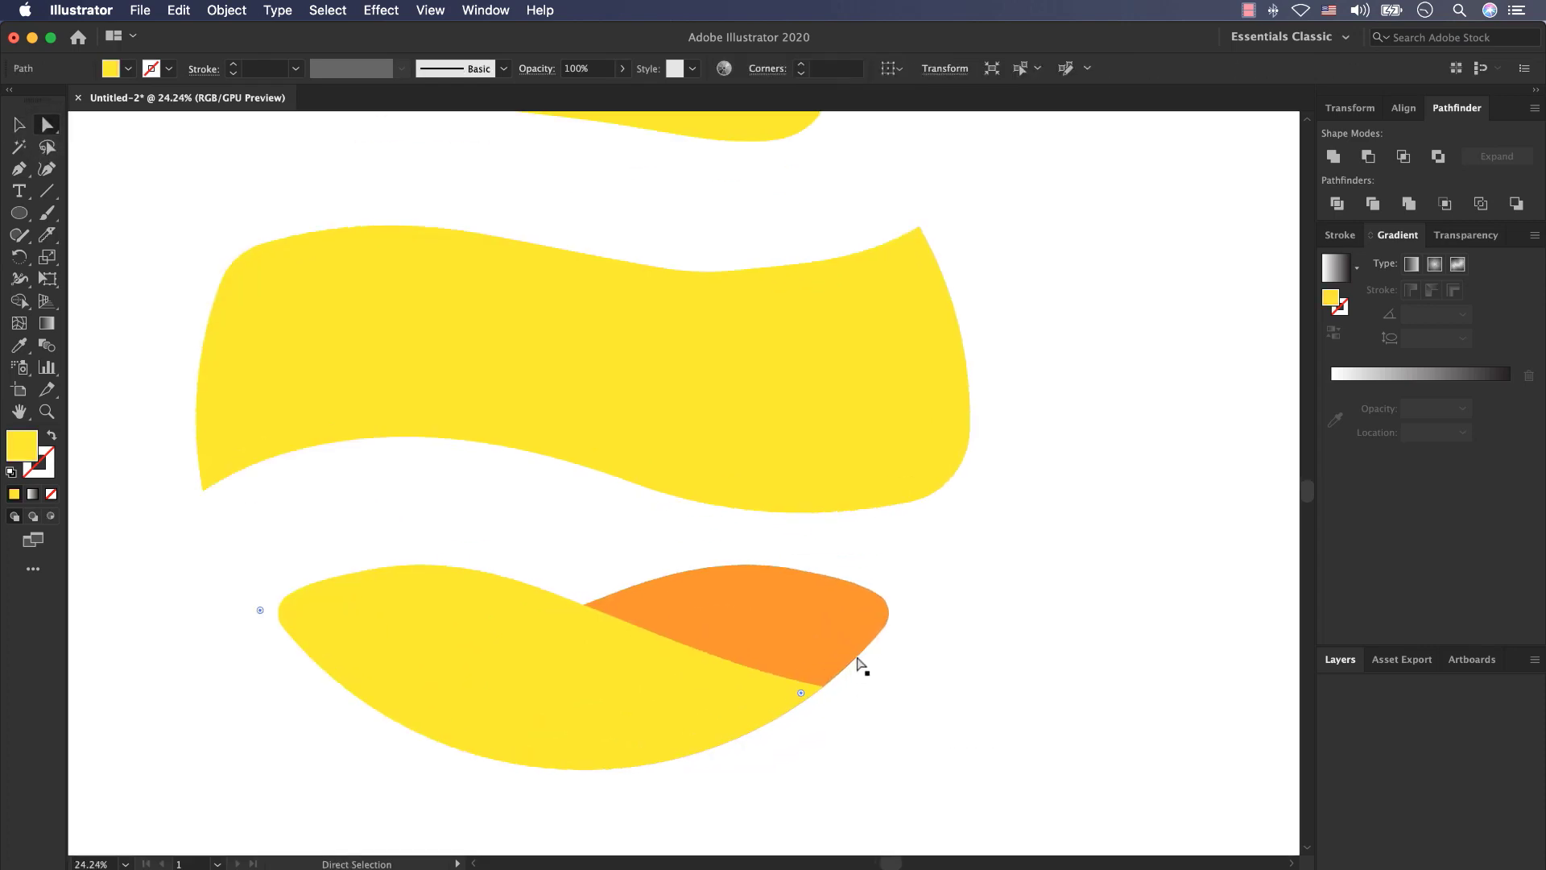
pyautogui.click(804, 703)
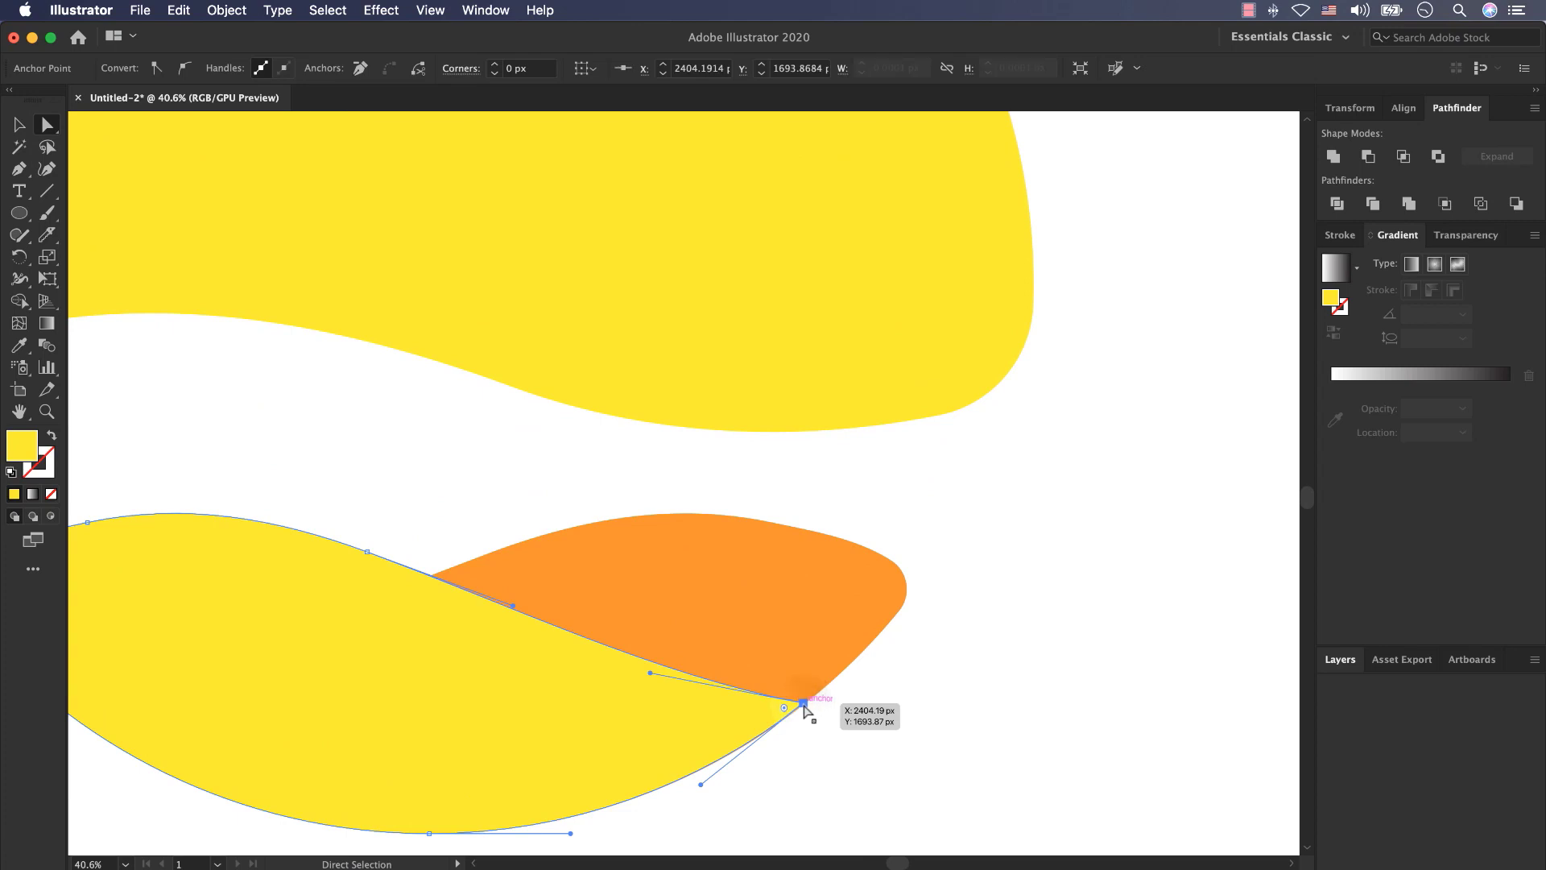
pyautogui.moveTo(804, 703); pyautogui.dragTo(901, 611)
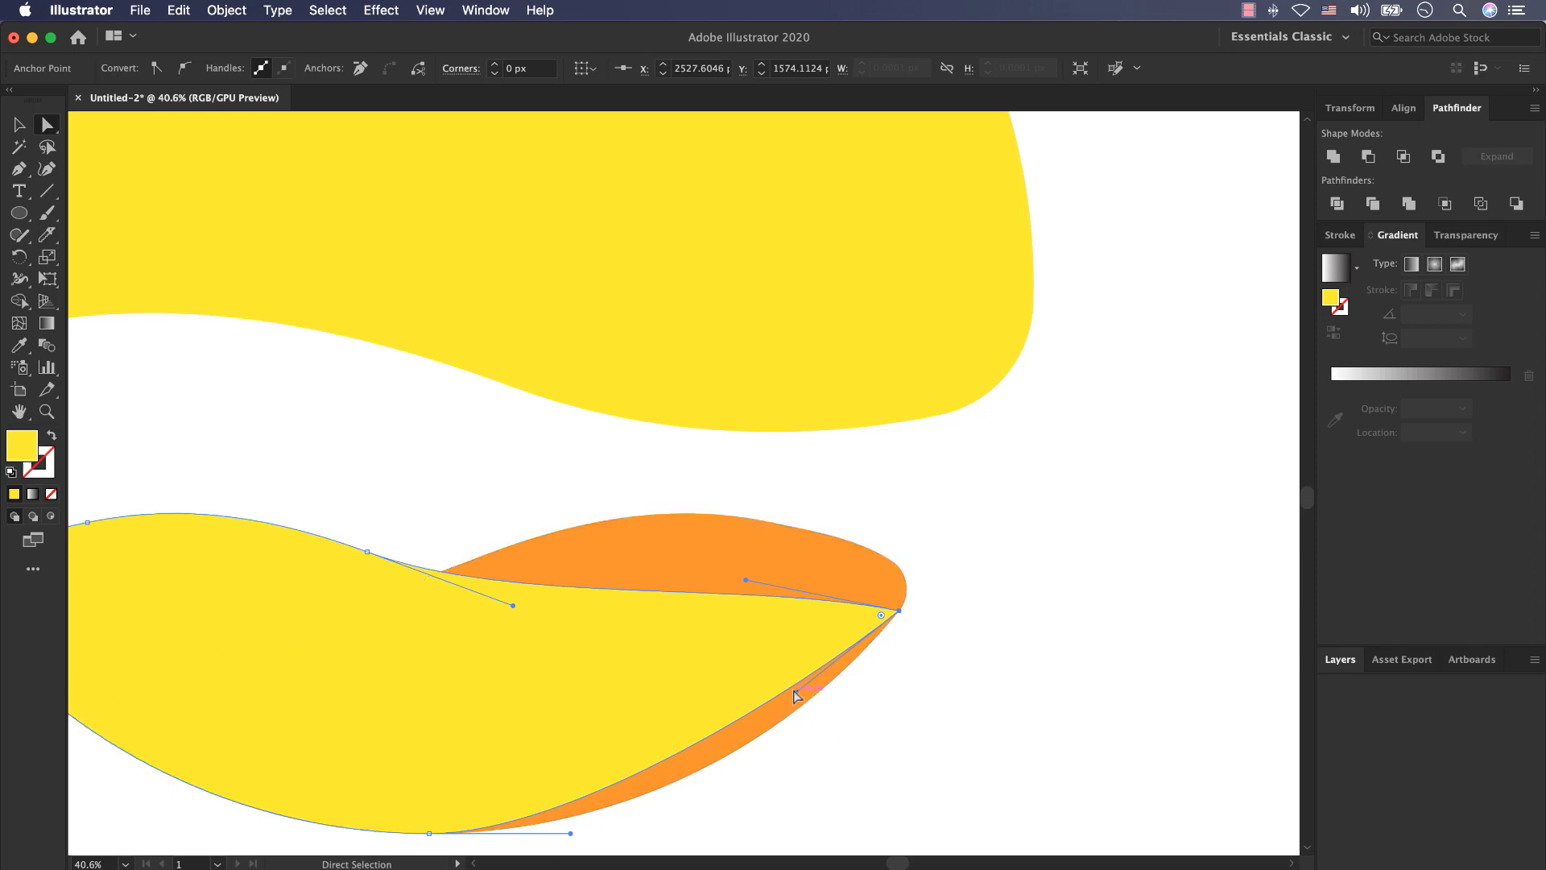
pyautogui.moveTo(795, 691); pyautogui.dragTo(766, 794)
pyautogui.click(905, 760)
pyautogui.click(677, 670)
# - Move the orange copy slightly down and left so its rounded right end meets the bottom yellow piece's tip
pyautogui.click(885, 574)
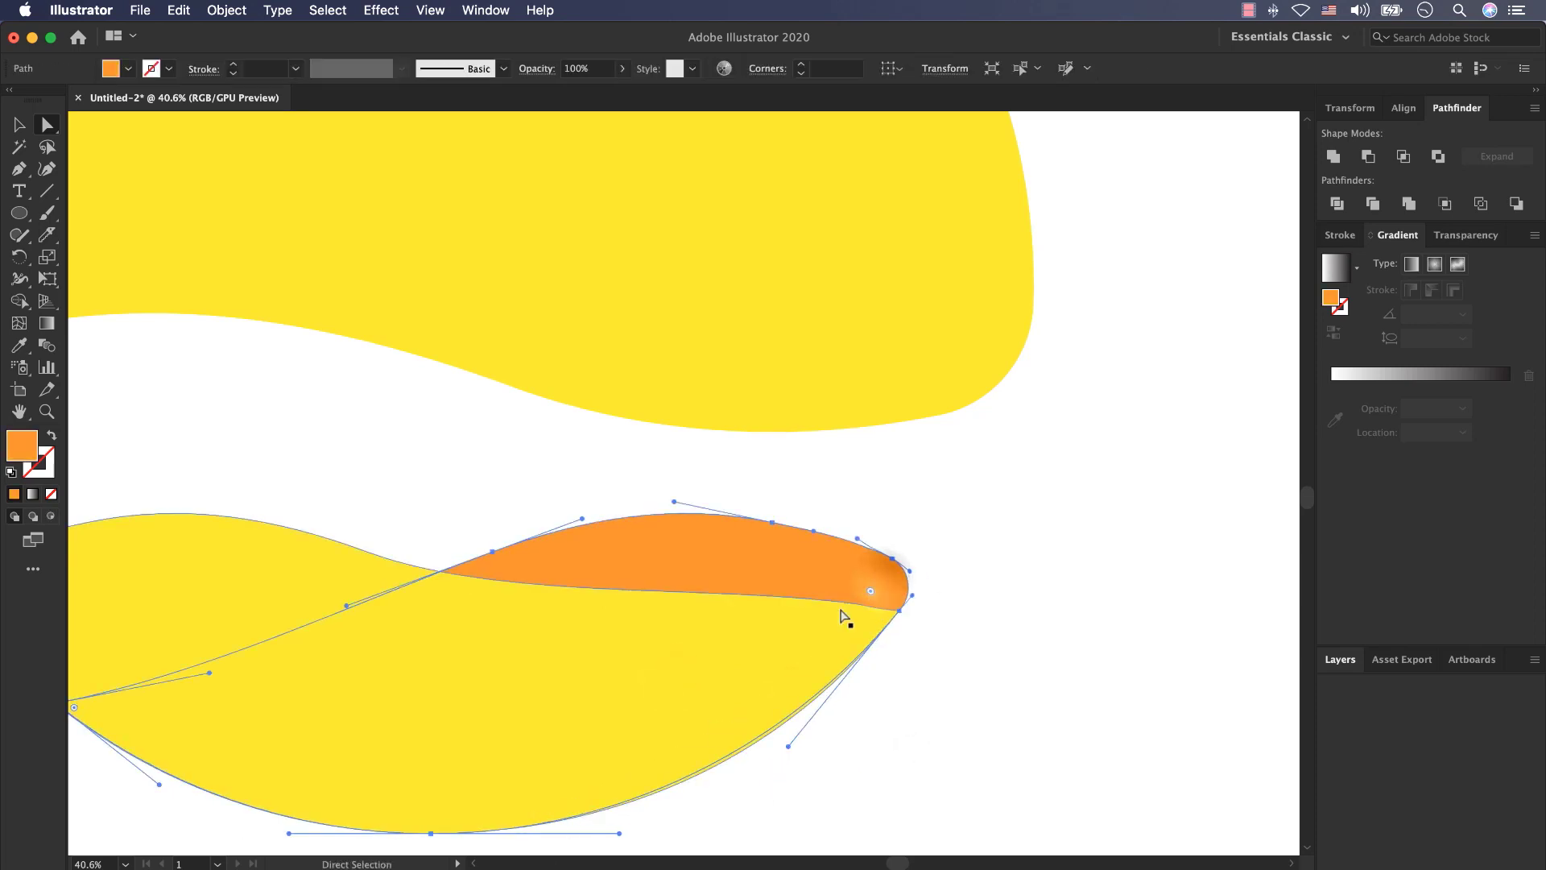
pyautogui.press('v')
pyautogui.moveTo(910, 514); pyautogui.dragTo(899, 528)
pyautogui.click(939, 607)
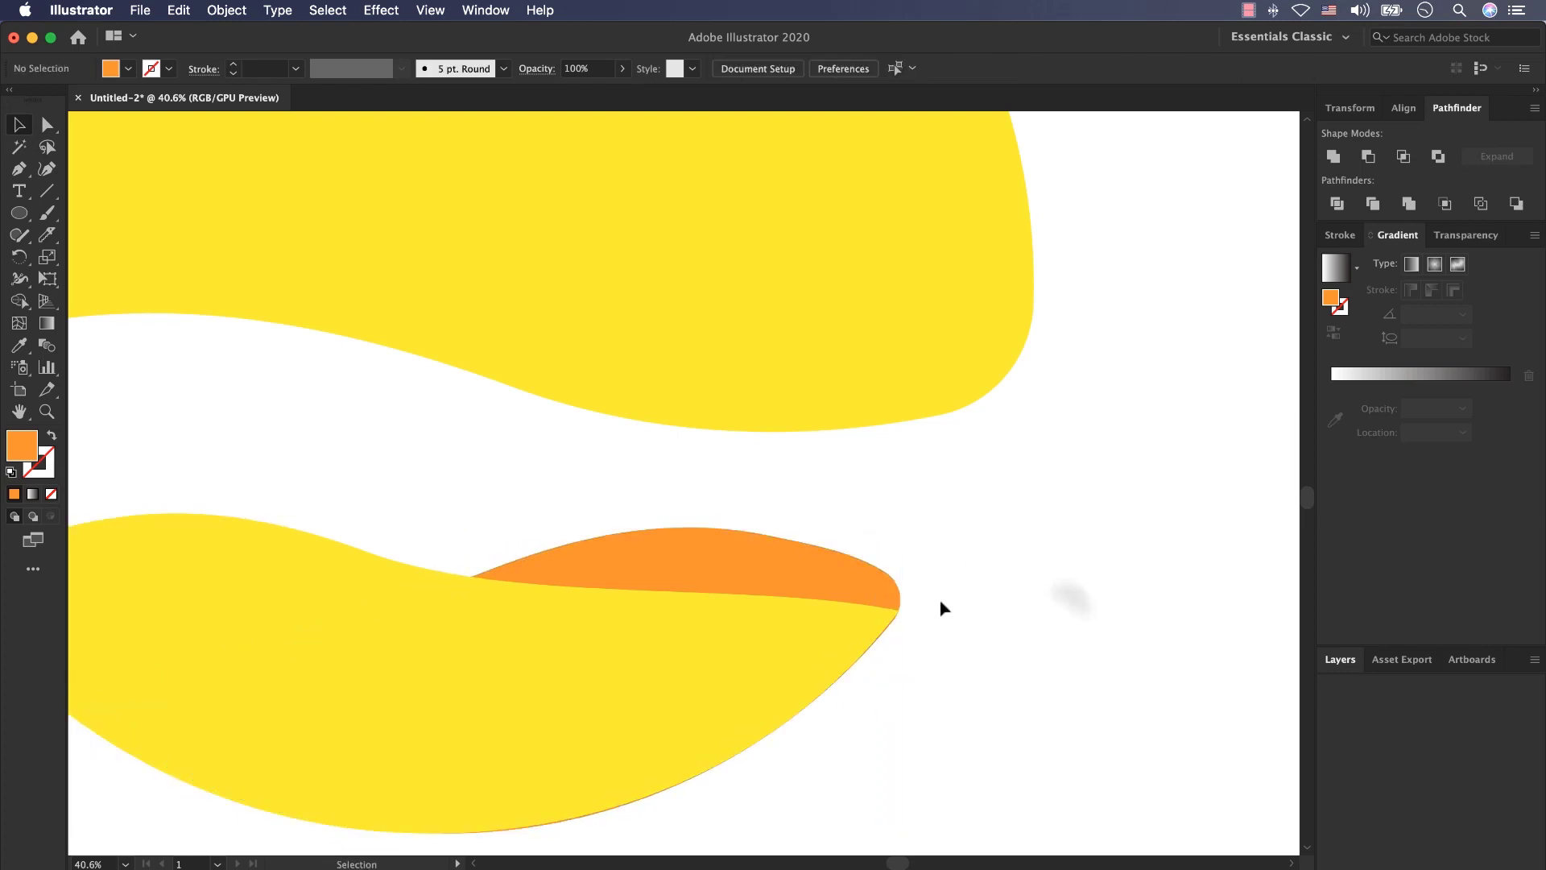
pyautogui.click(838, 583)
pyautogui.click(780, 475)
# - Duplicate the top yellow piece in place
pyautogui.scroll(-4, 676, 493)
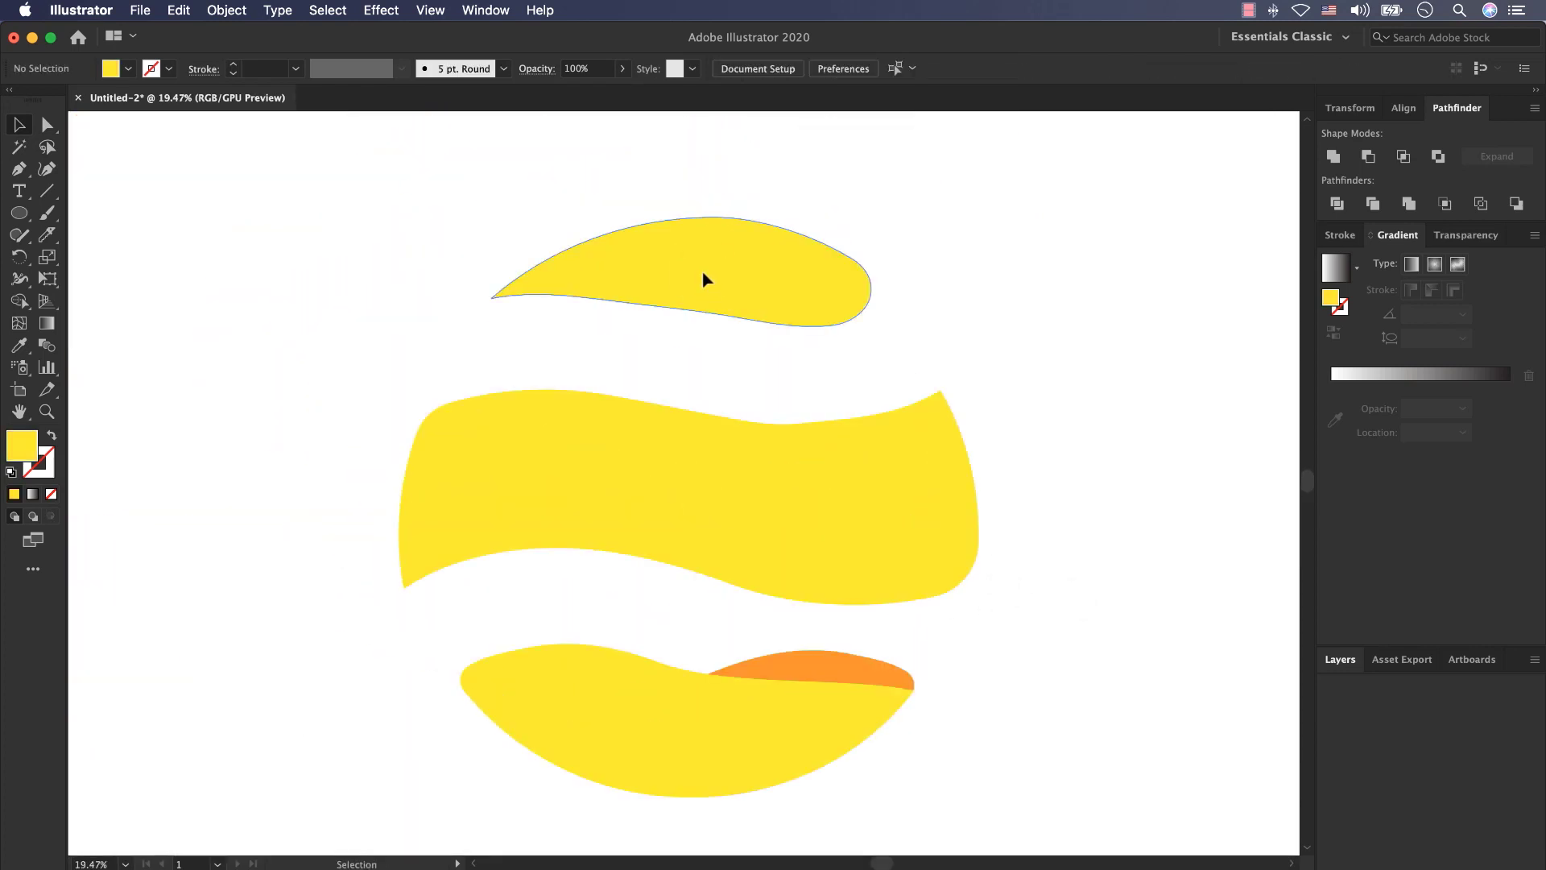
pyautogui.click(704, 274)
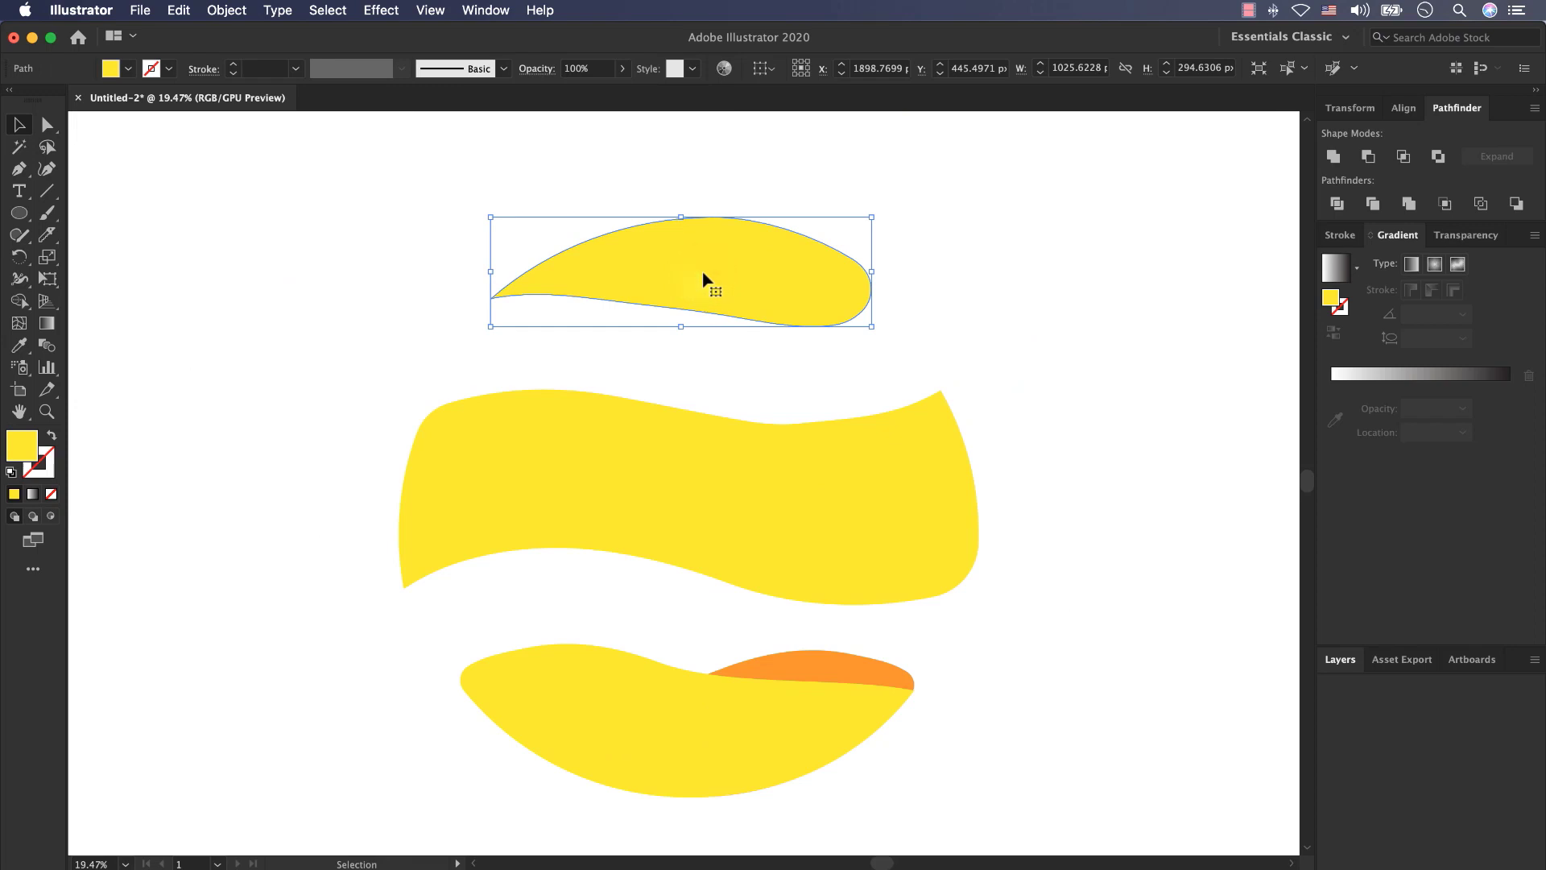
pyautogui.press('a')
pyautogui.press('super+c')
pyautogui.press('super+v')
pyautogui.press('v')
pyautogui.moveTo(704, 481); pyautogui.dragTo(697, 277)
# - Reflect the copy of the top piece across the vertical axis and fill it with orange
pyautogui.click(277, 10)
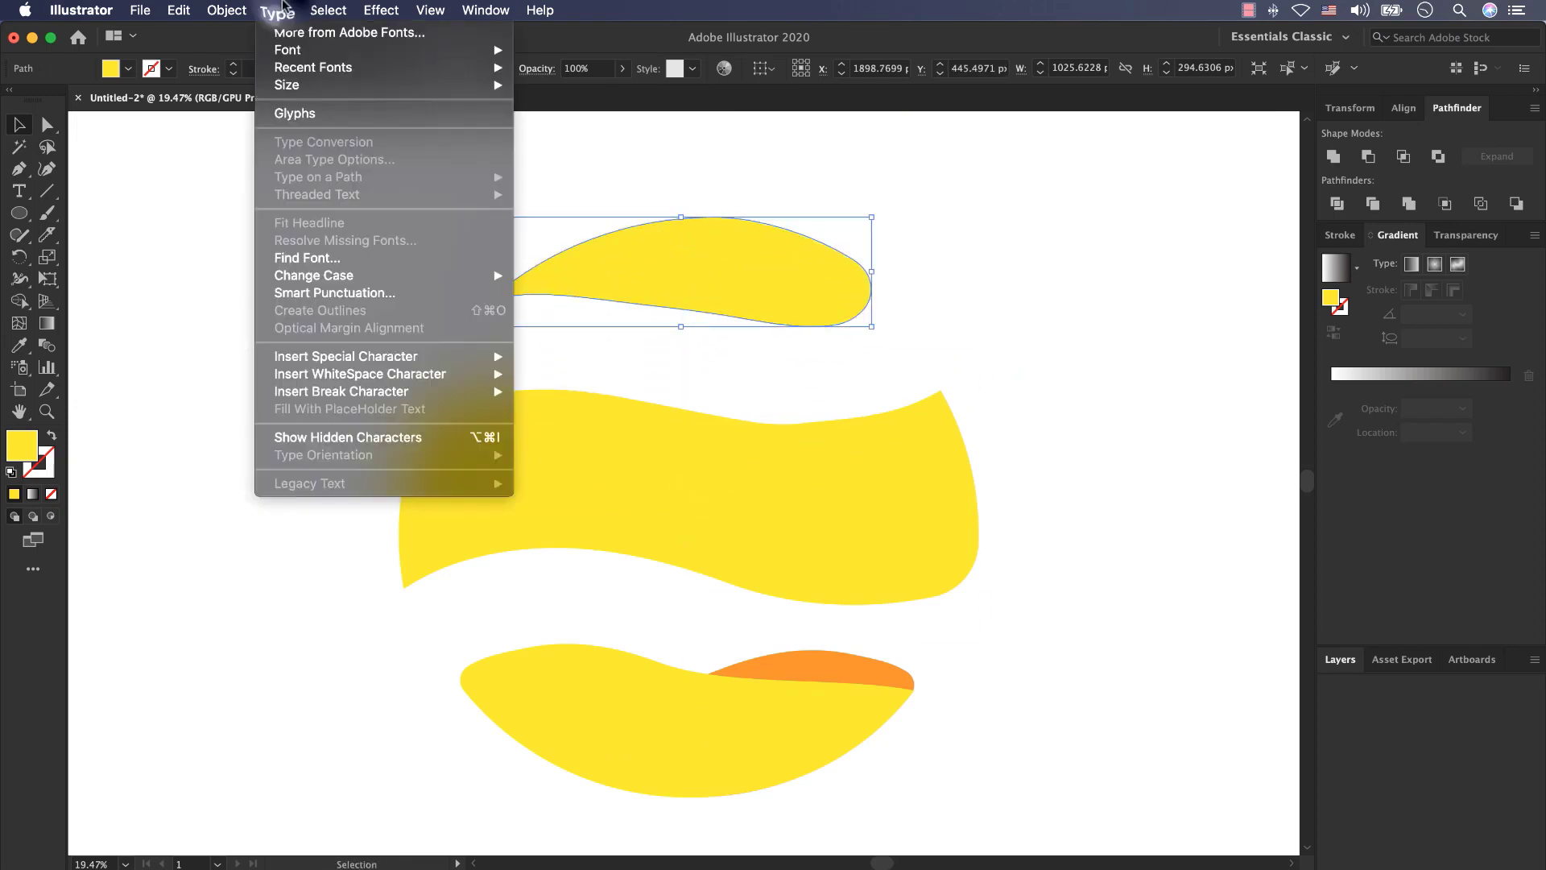
pyautogui.moveTo(227, 9)
pyautogui.moveTo(258, 29)
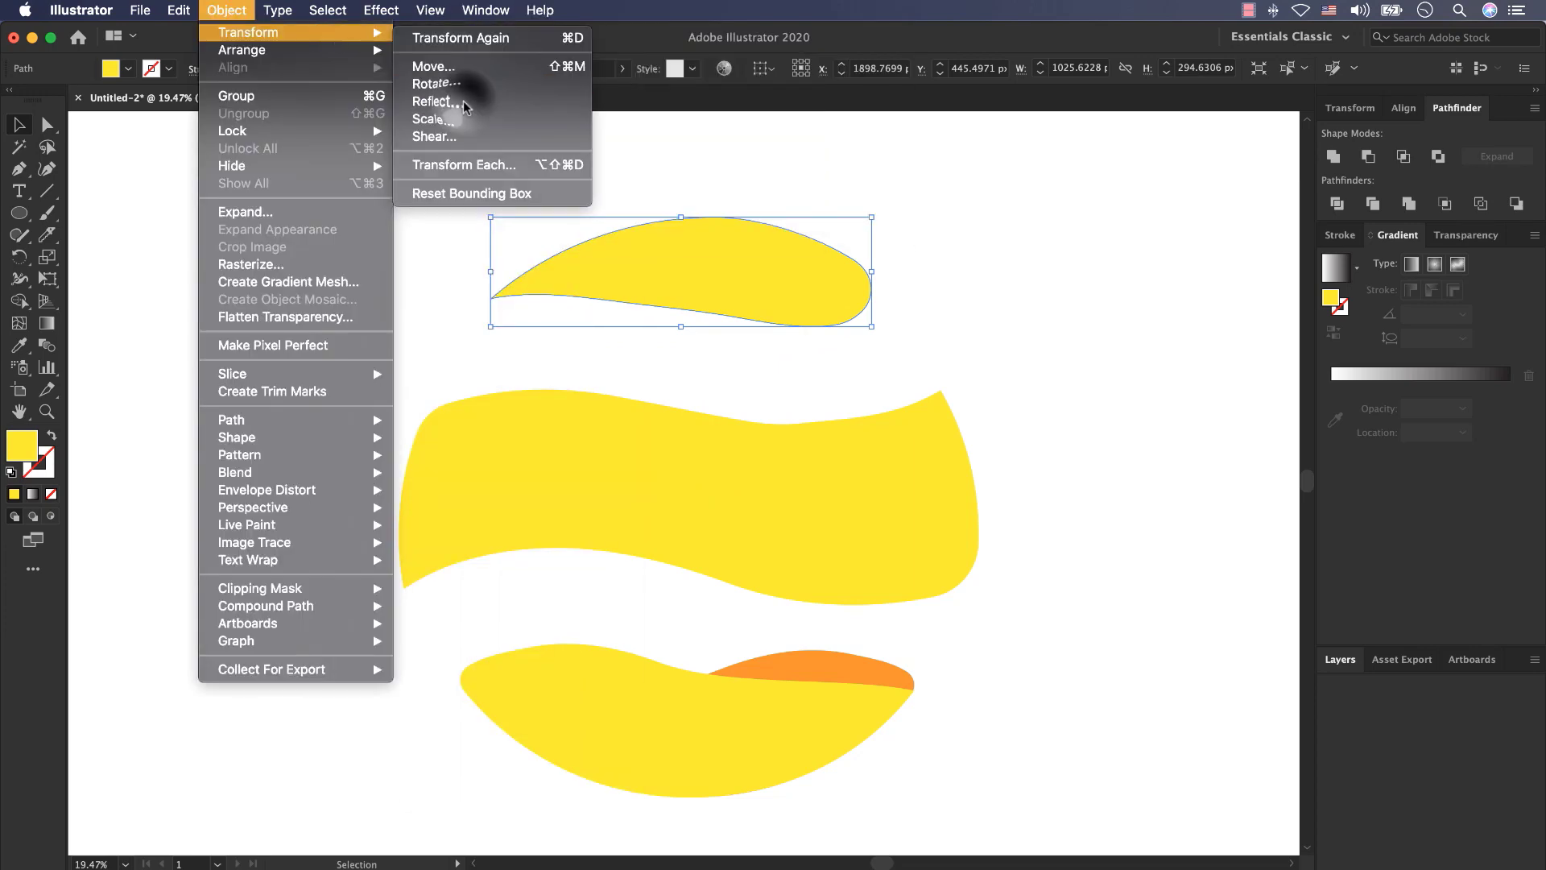
pyautogui.click(462, 100)
pyautogui.click(244, 395)
pyautogui.click(128, 69)
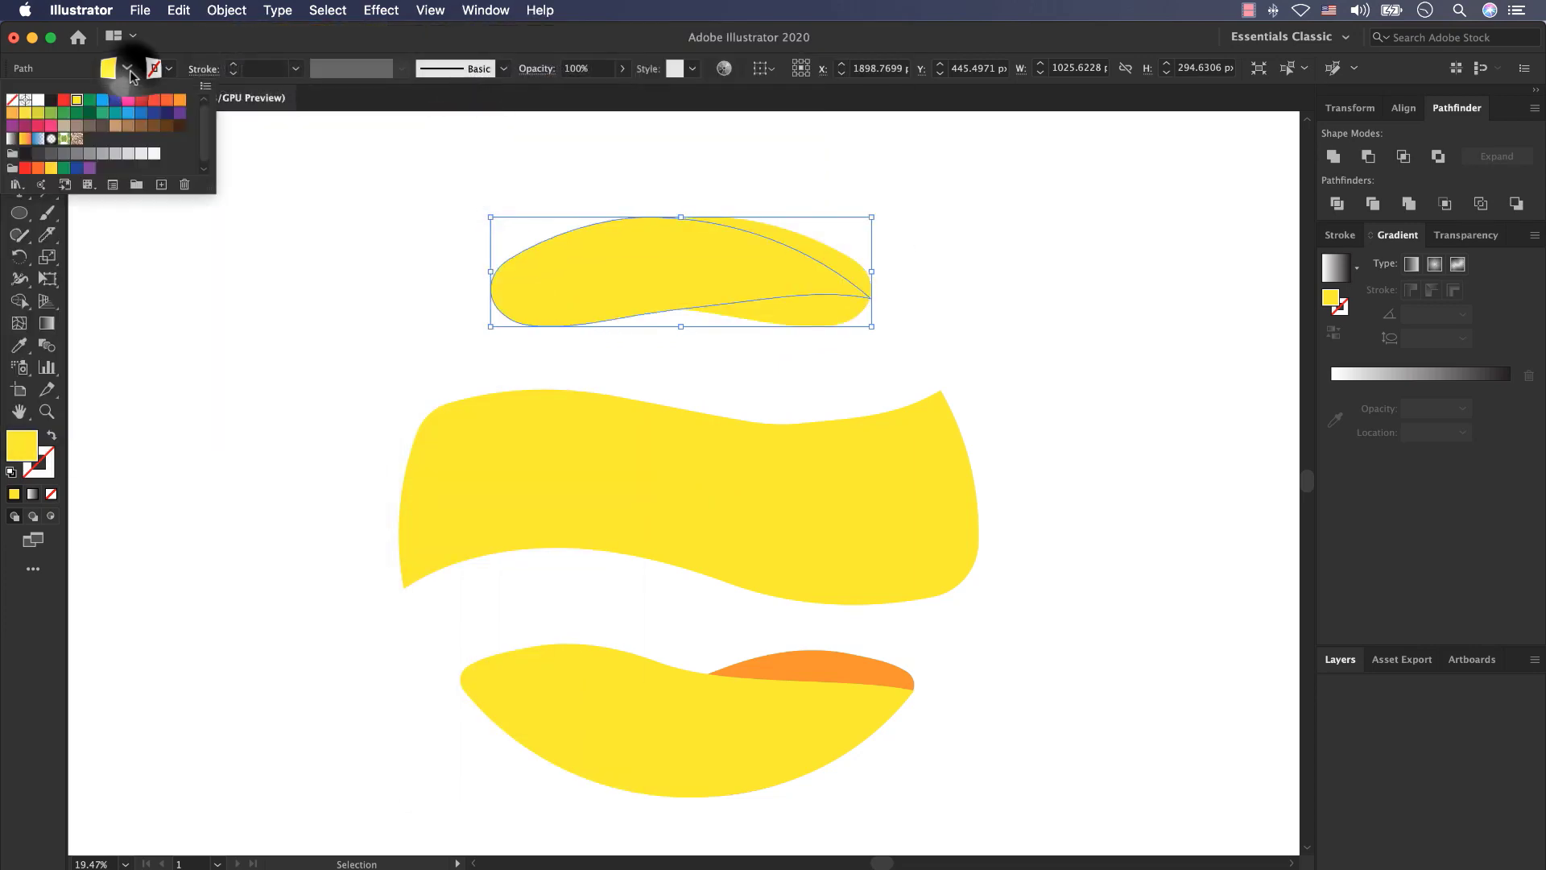
pyautogui.click(179, 101)
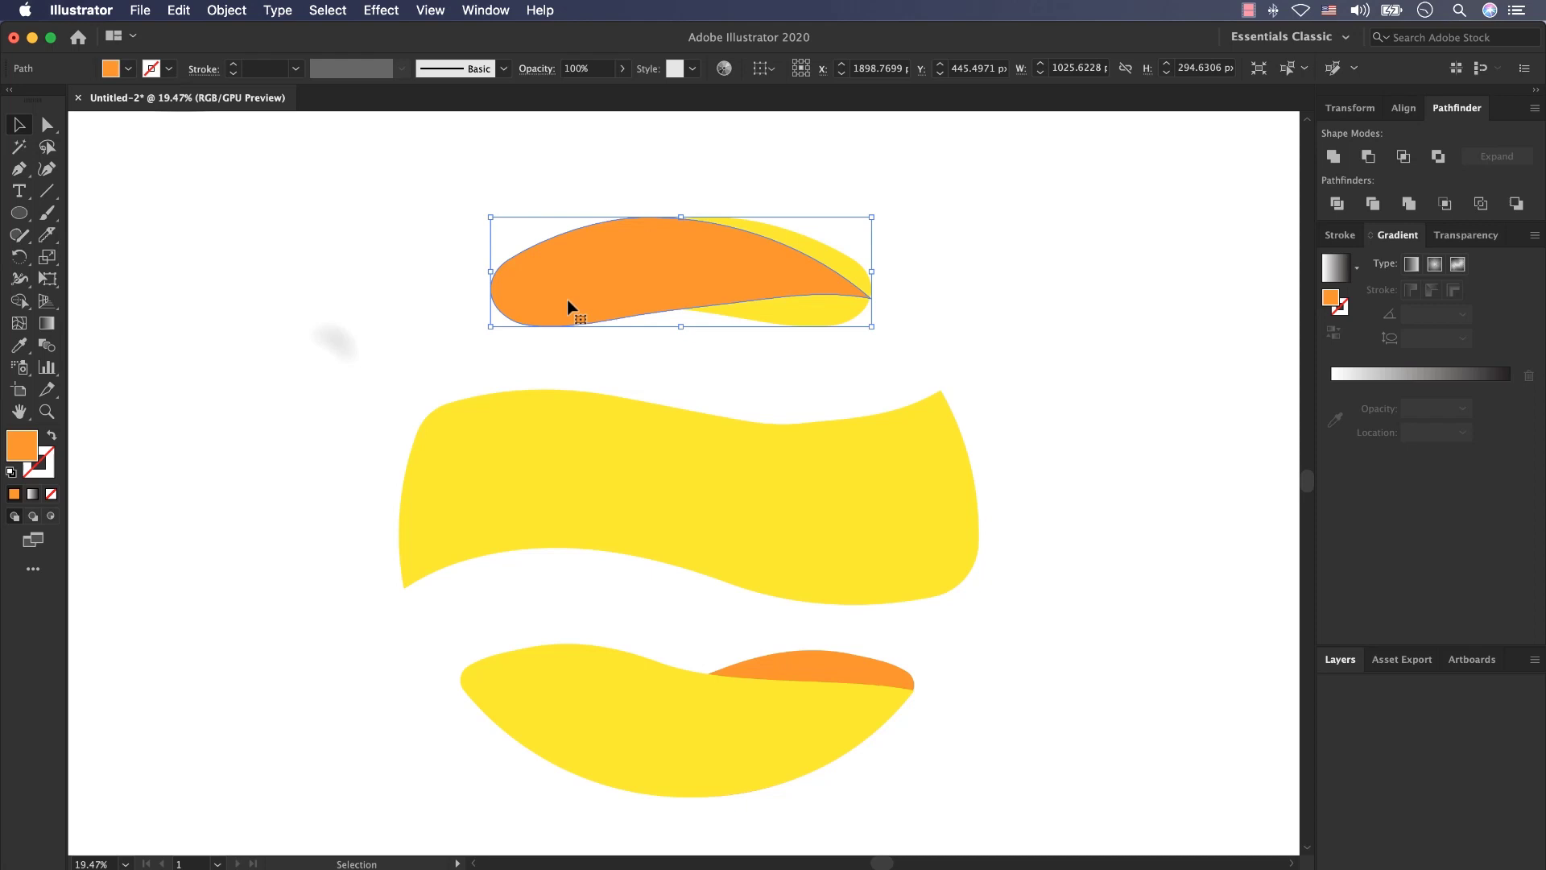
# - Lower the orange copy and rotate it counter-clockwise so its rounded end sits below the top piece's pointed left end
pyautogui.moveTo(567, 298); pyautogui.dragTo(568, 331)
pyautogui.moveTo(874, 244); pyautogui.dragTo(838, 234)
pyautogui.moveTo(600, 306); pyautogui.dragTo(592, 311)
# - Send the orange copy behind the top yellow piece and rotate the two pieces together slightly clockwise
pyautogui.rightClick(730, 278)
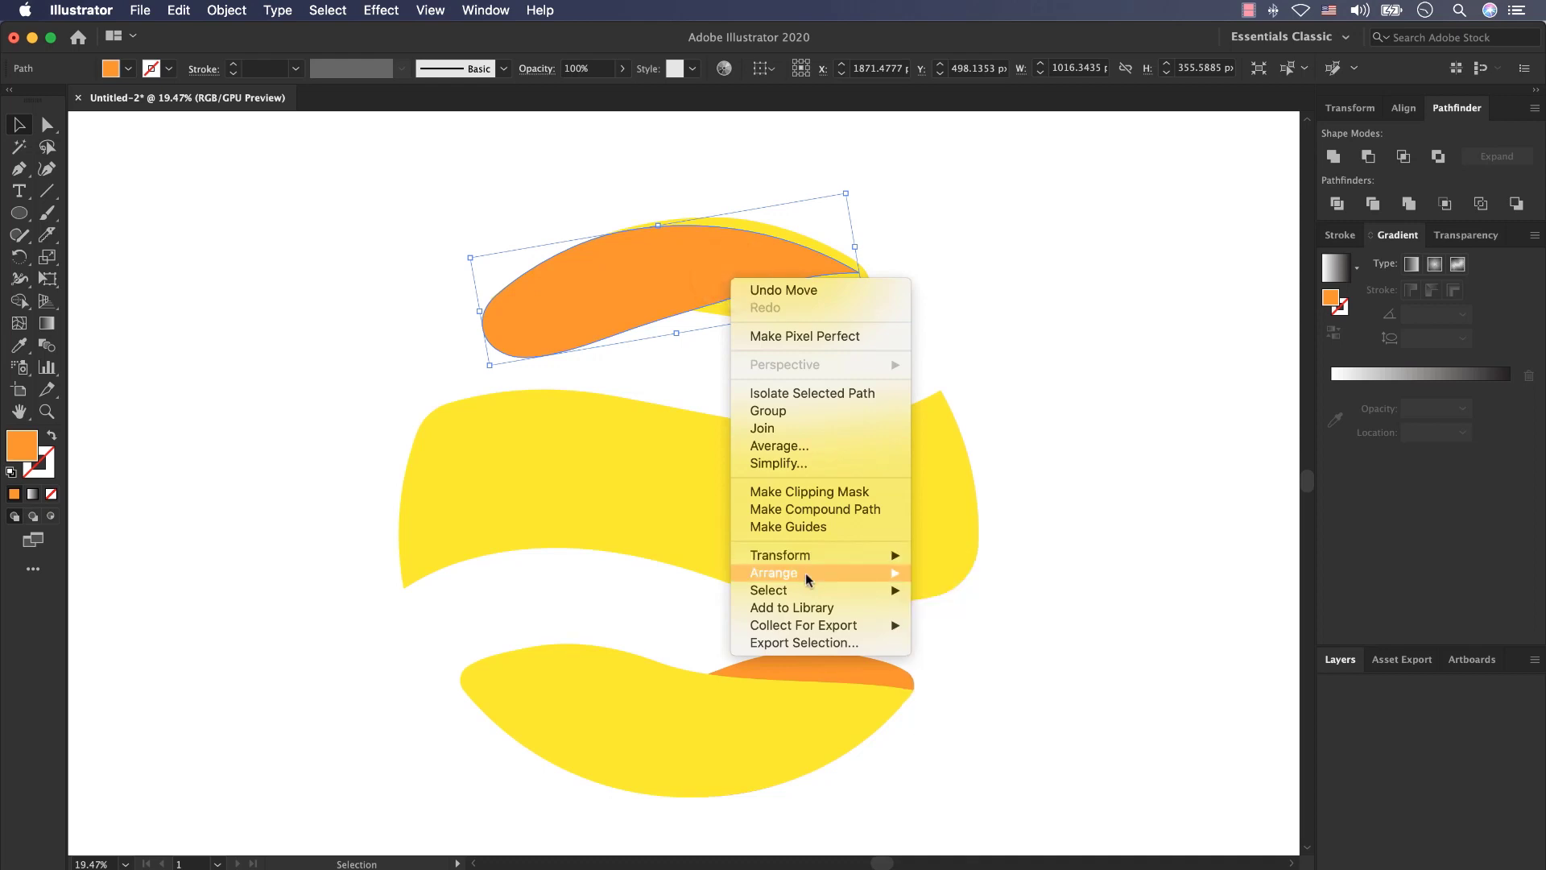
pyautogui.moveTo(810, 572)
pyautogui.click(974, 626)
pyautogui.keyDown('shift'); pyautogui.click(838, 294); pyautogui.keyUp('shift')
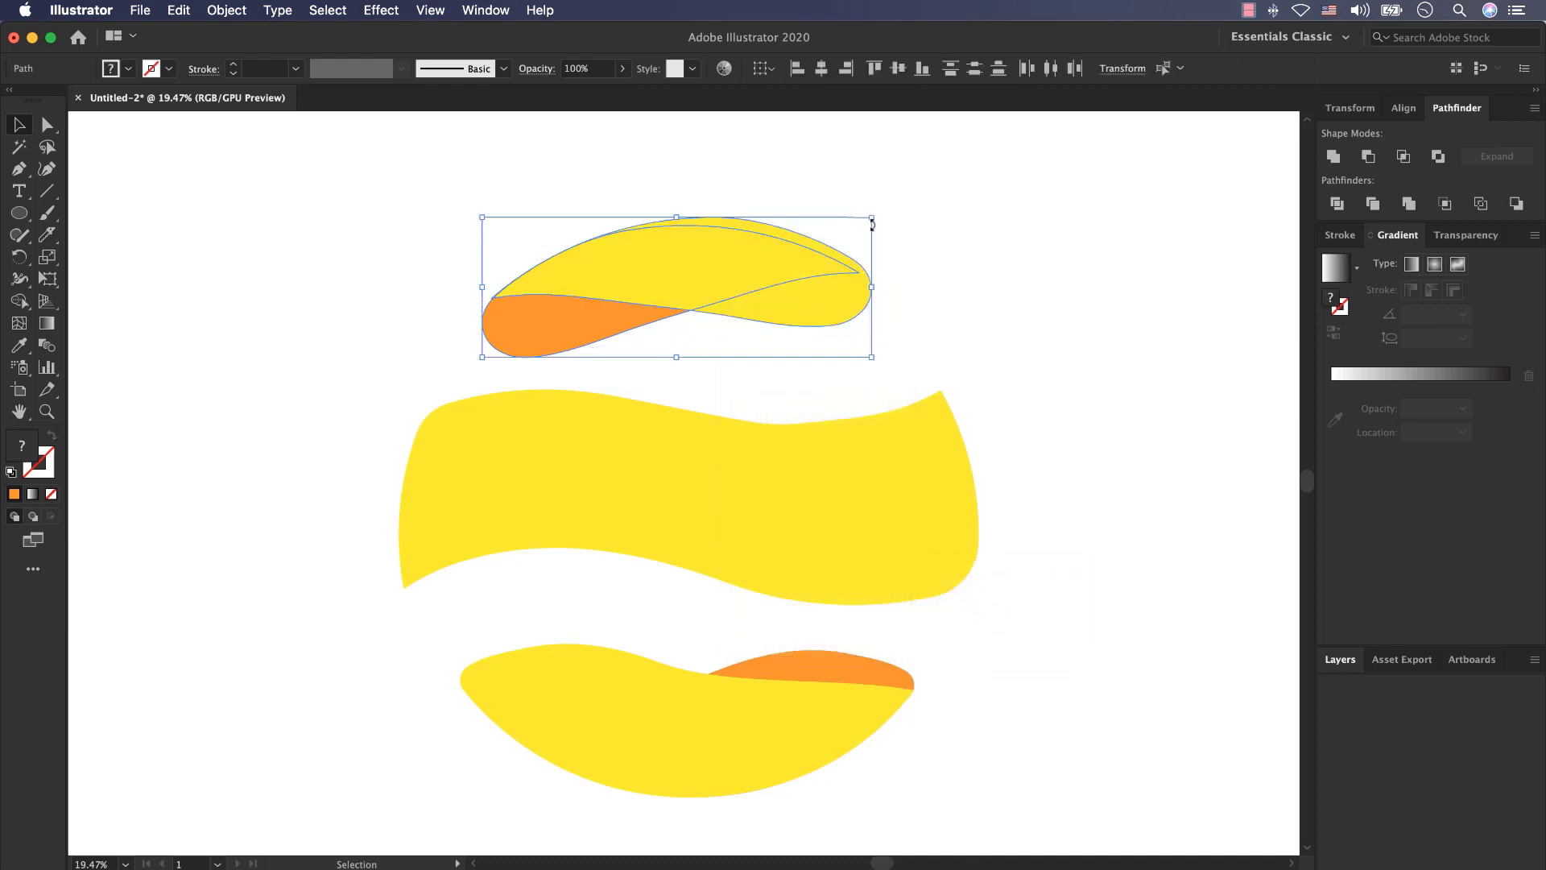
pyautogui.moveTo(881, 214); pyautogui.dragTo(895, 237)
# - Paint an orange brush loop that starts and ends at the middle band's lower-left corner and crosses its lower edge
pyautogui.click(698, 491)
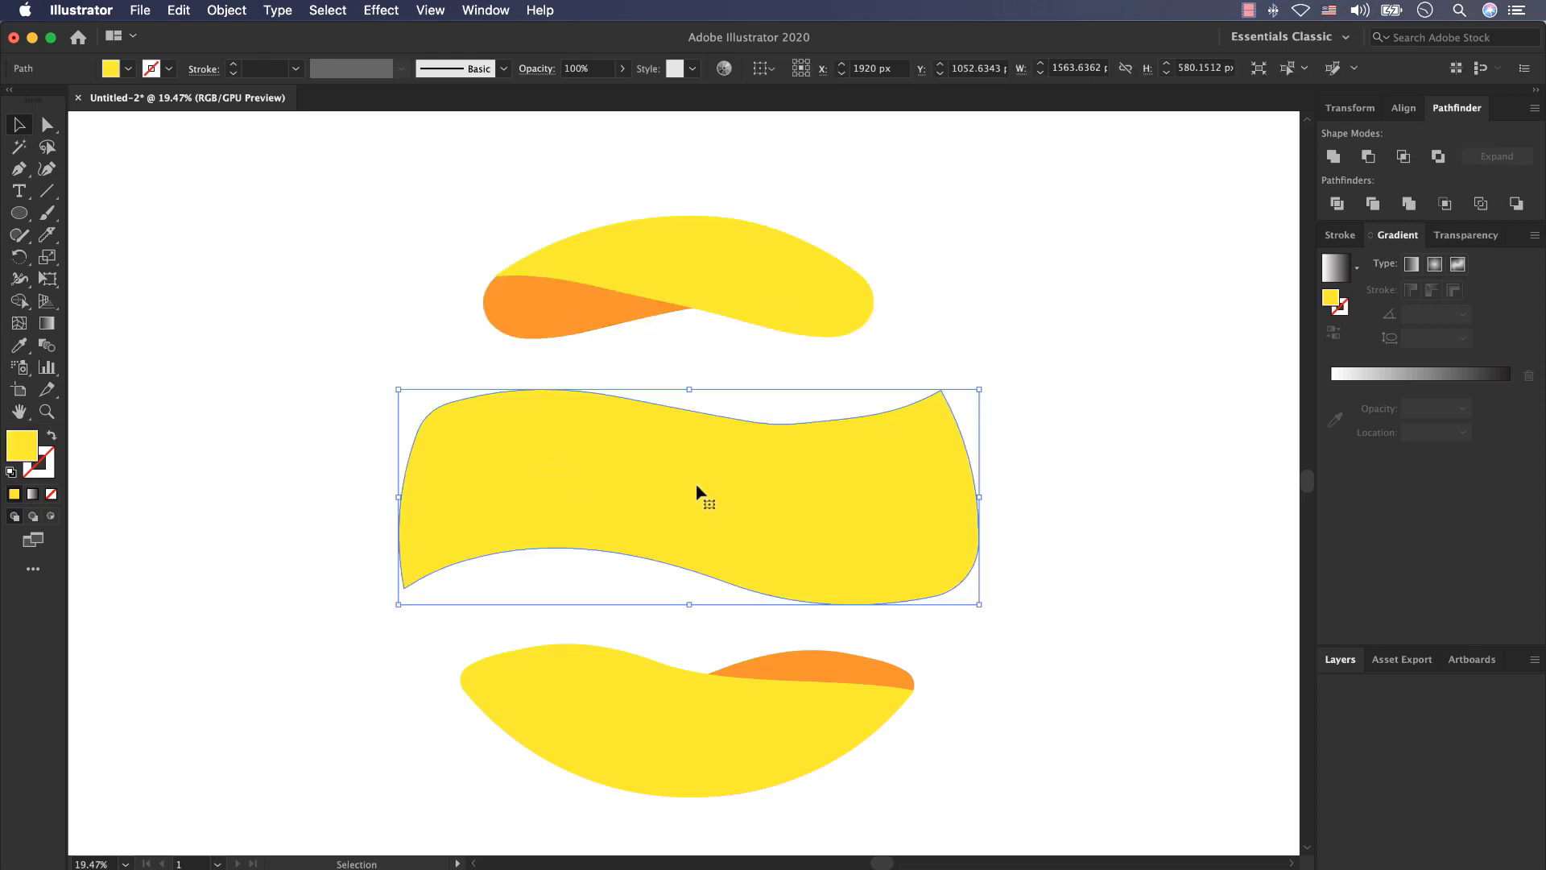
pyautogui.click(47, 212)
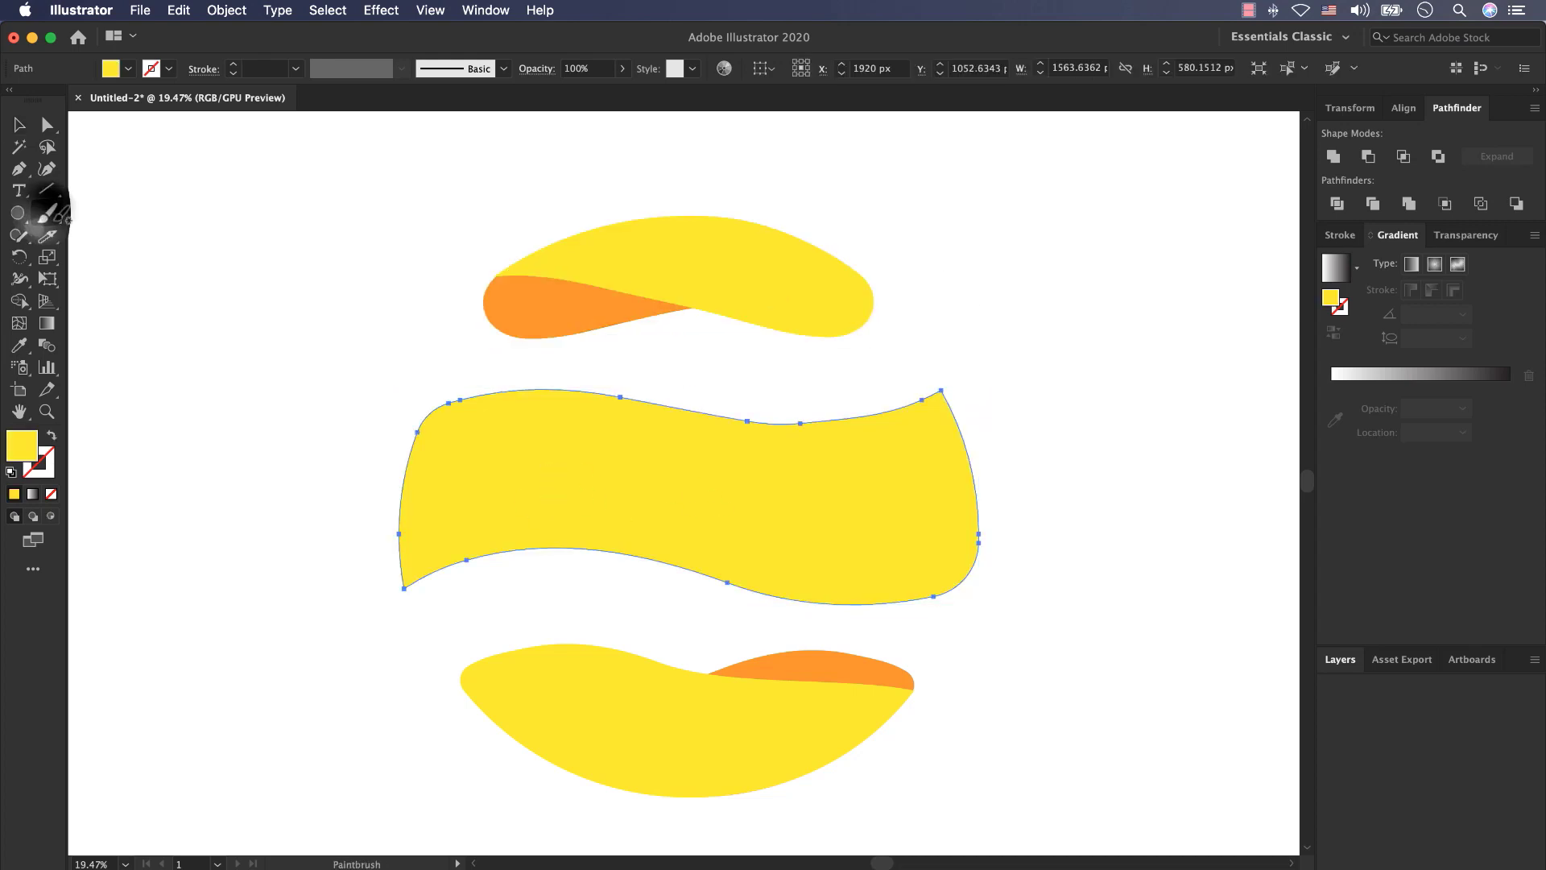
pyautogui.click(22, 121)
pyautogui.click(94, 276)
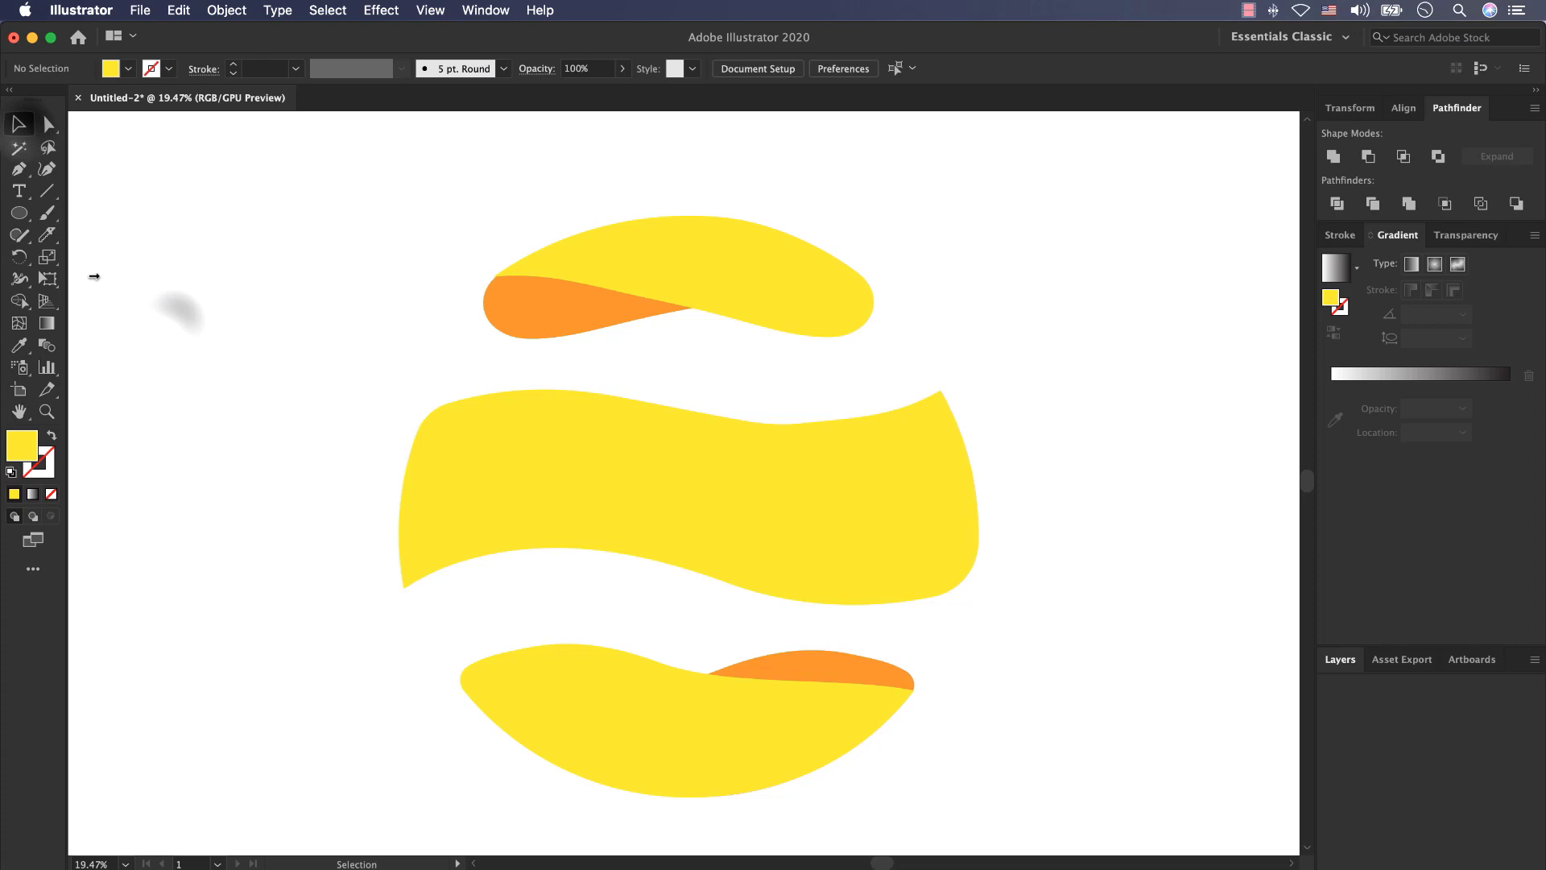
pyautogui.click(48, 212)
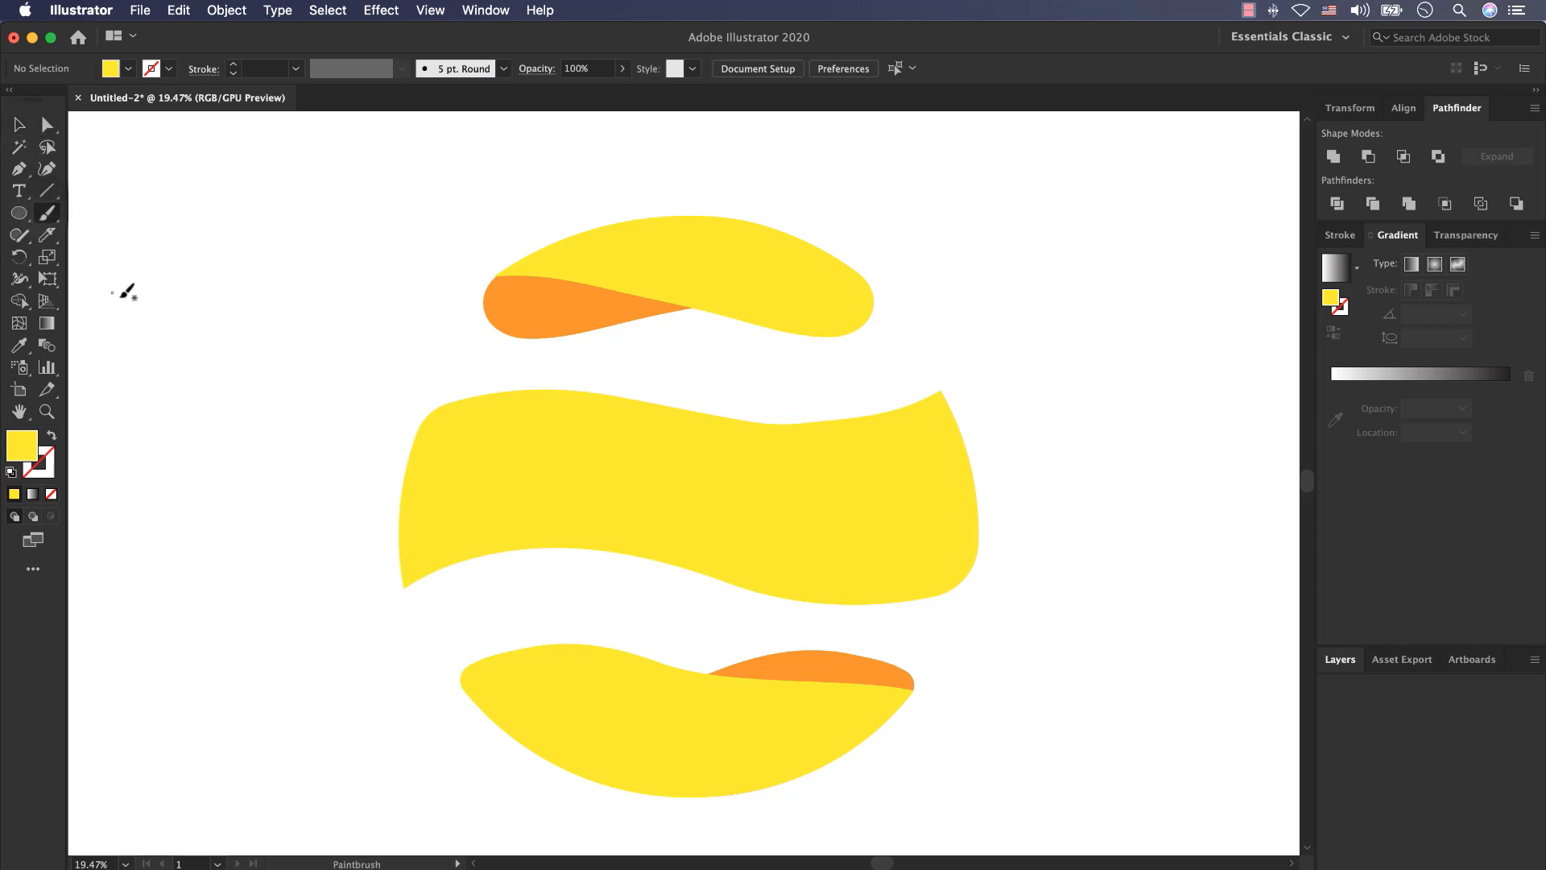
pyautogui.click(123, 68)
pyautogui.click(113, 91)
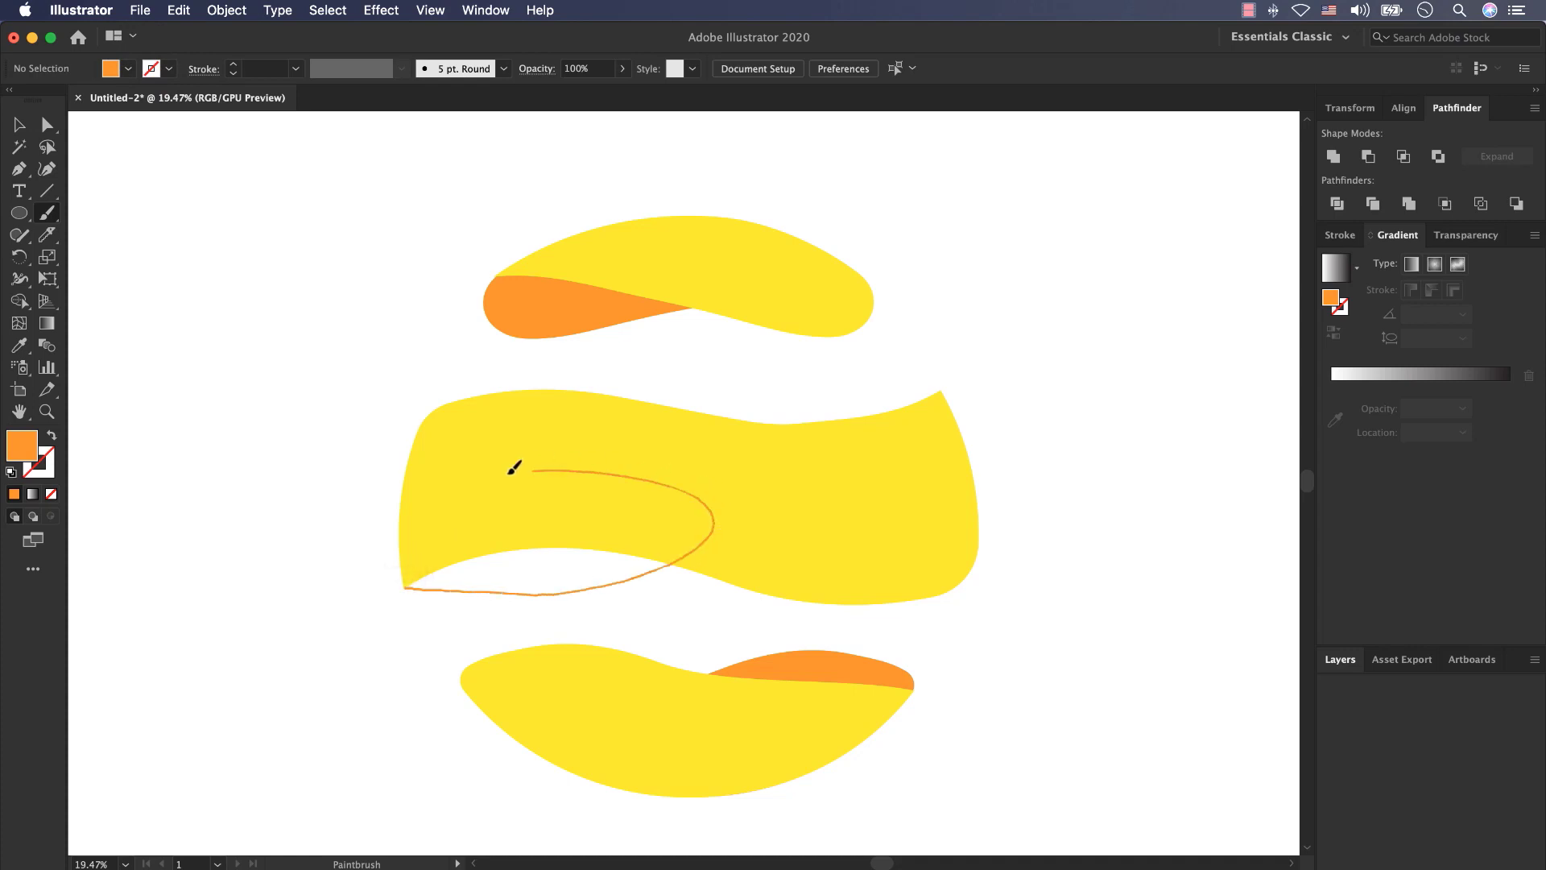
pyautogui.moveTo(423, 546)
pyautogui.mouseDown()
pyautogui.moveTo(414, 559)
pyautogui.moveTo(401, 510)
pyautogui.moveTo(344, 683)
pyautogui.mouseUp()
# - Connect the brush loop's two end points at the middle band's lower-left corner
pyautogui.scroll(10, 417, 568)
pyautogui.press('a')
pyautogui.click(401, 507)
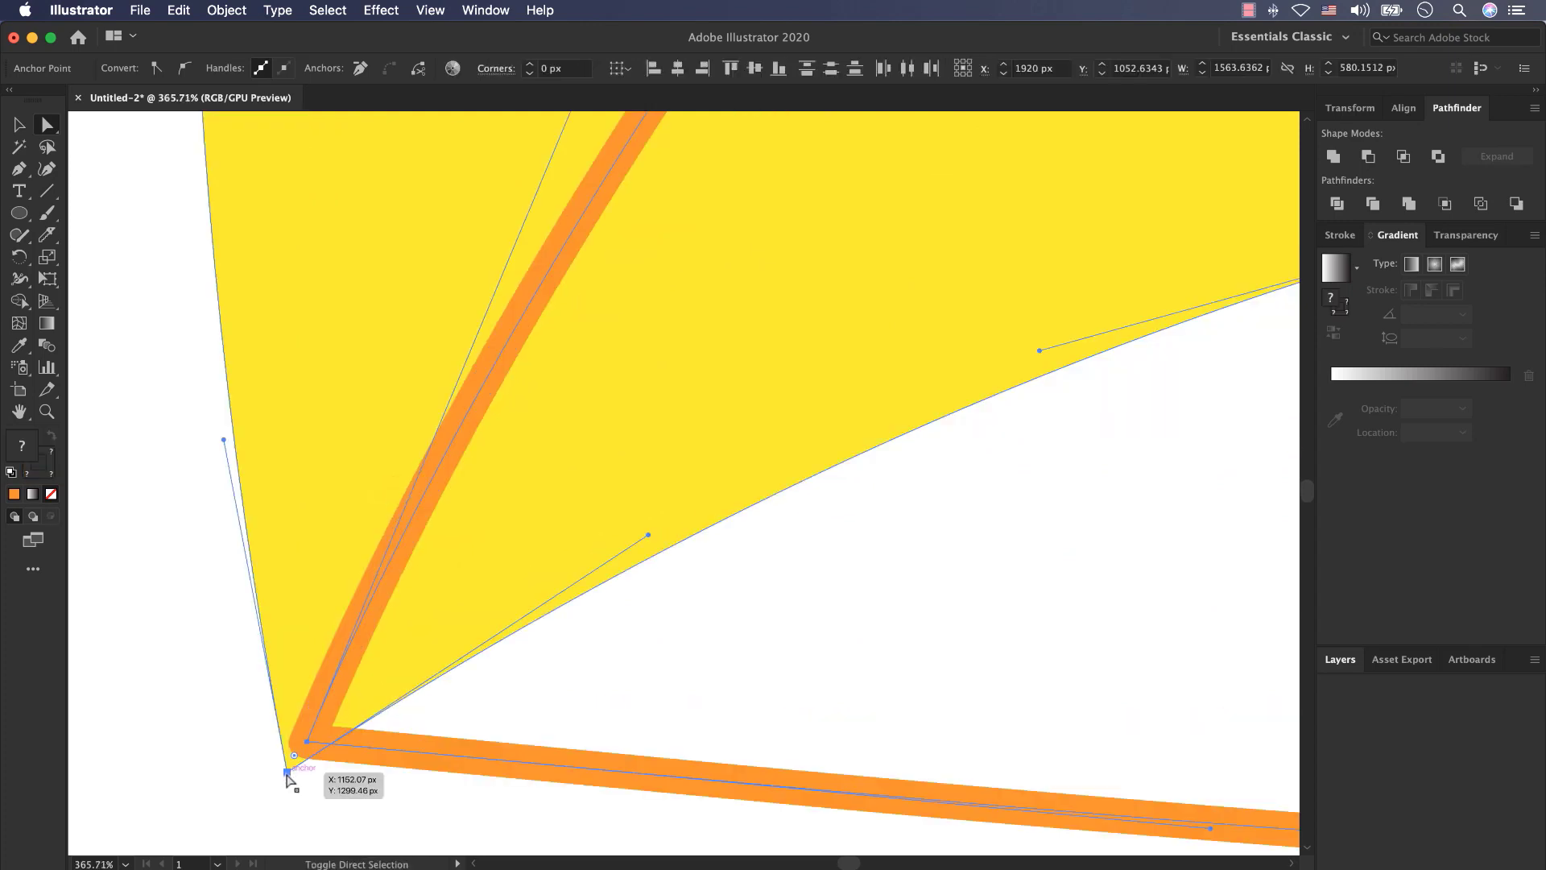
pyautogui.keyDown('shift'); pyautogui.click(287, 770); pyautogui.keyUp('shift')
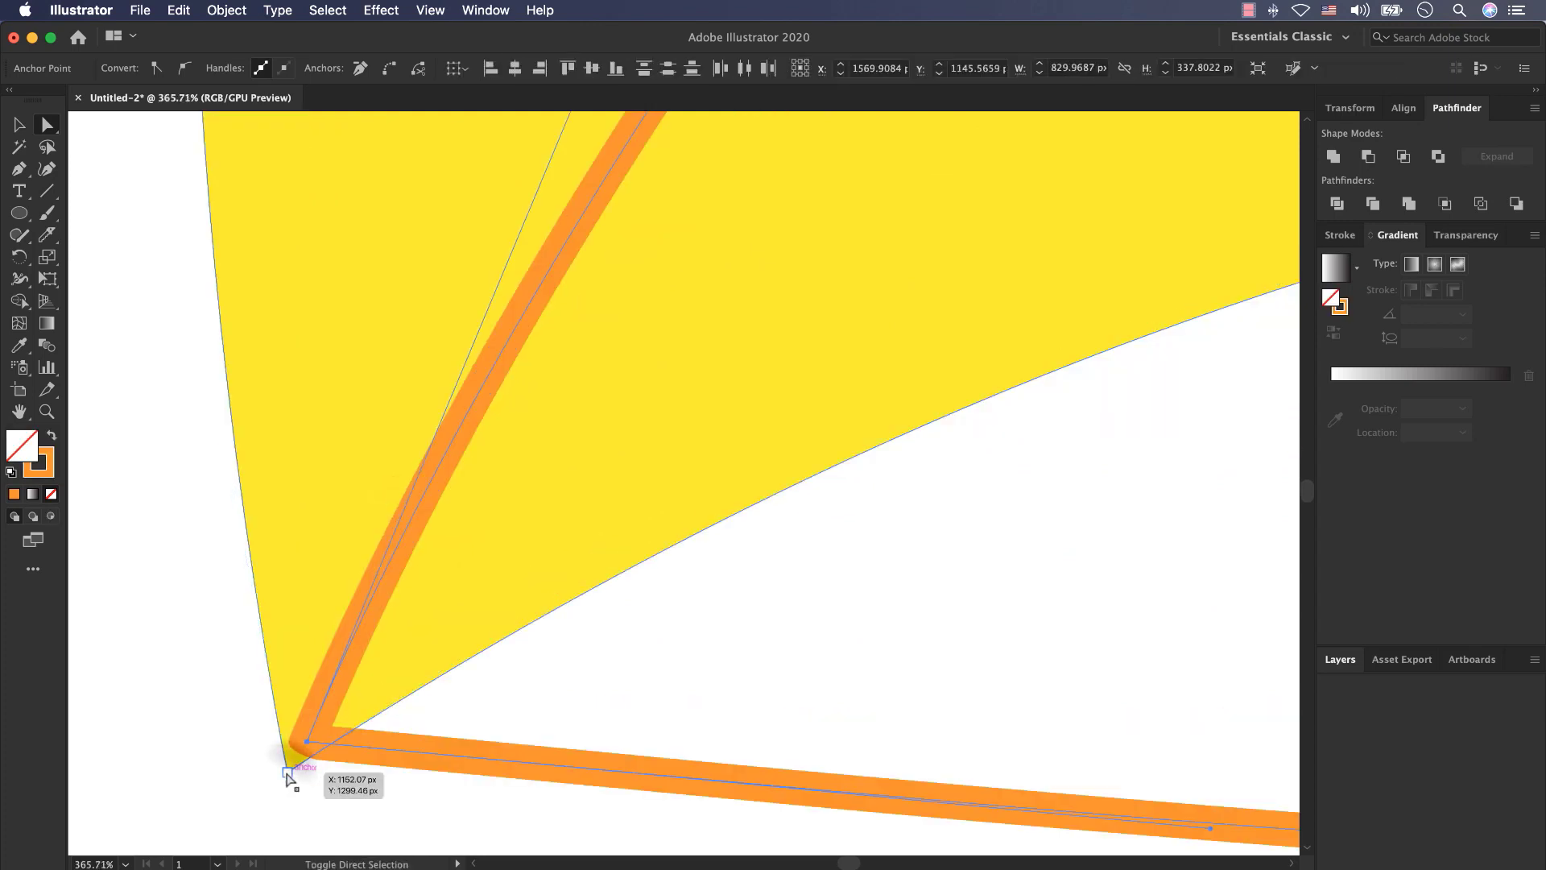
pyautogui.click(389, 72)
# - Remove the loop's stroke and fill the shape with orange
pyautogui.press('v')
pyautogui.press('super+0')
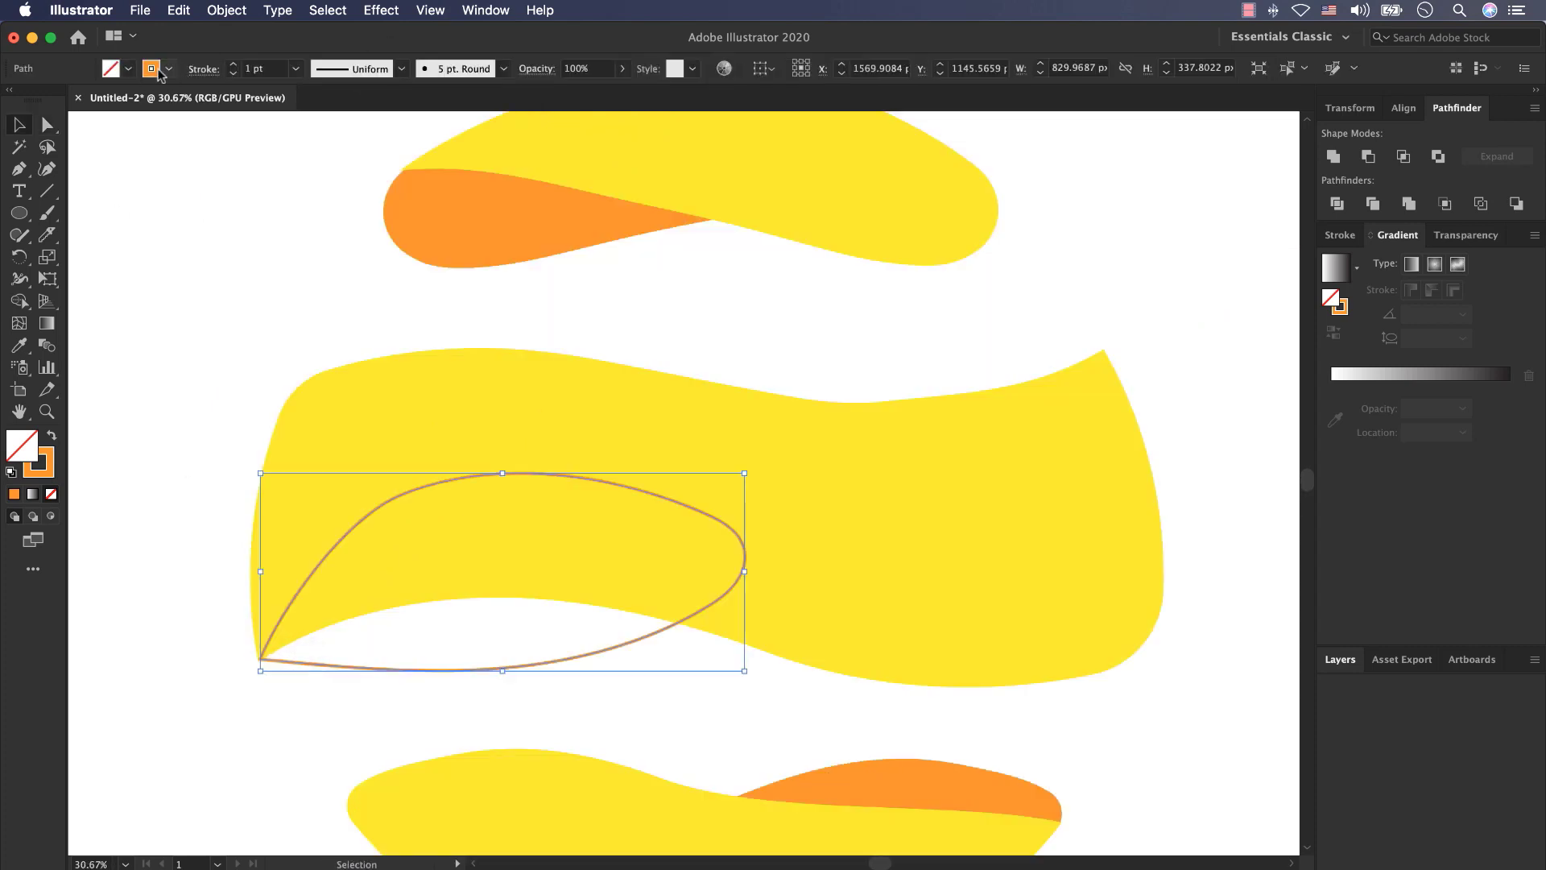
pyautogui.click(161, 71)
pyautogui.click(11, 102)
pyautogui.click(130, 69)
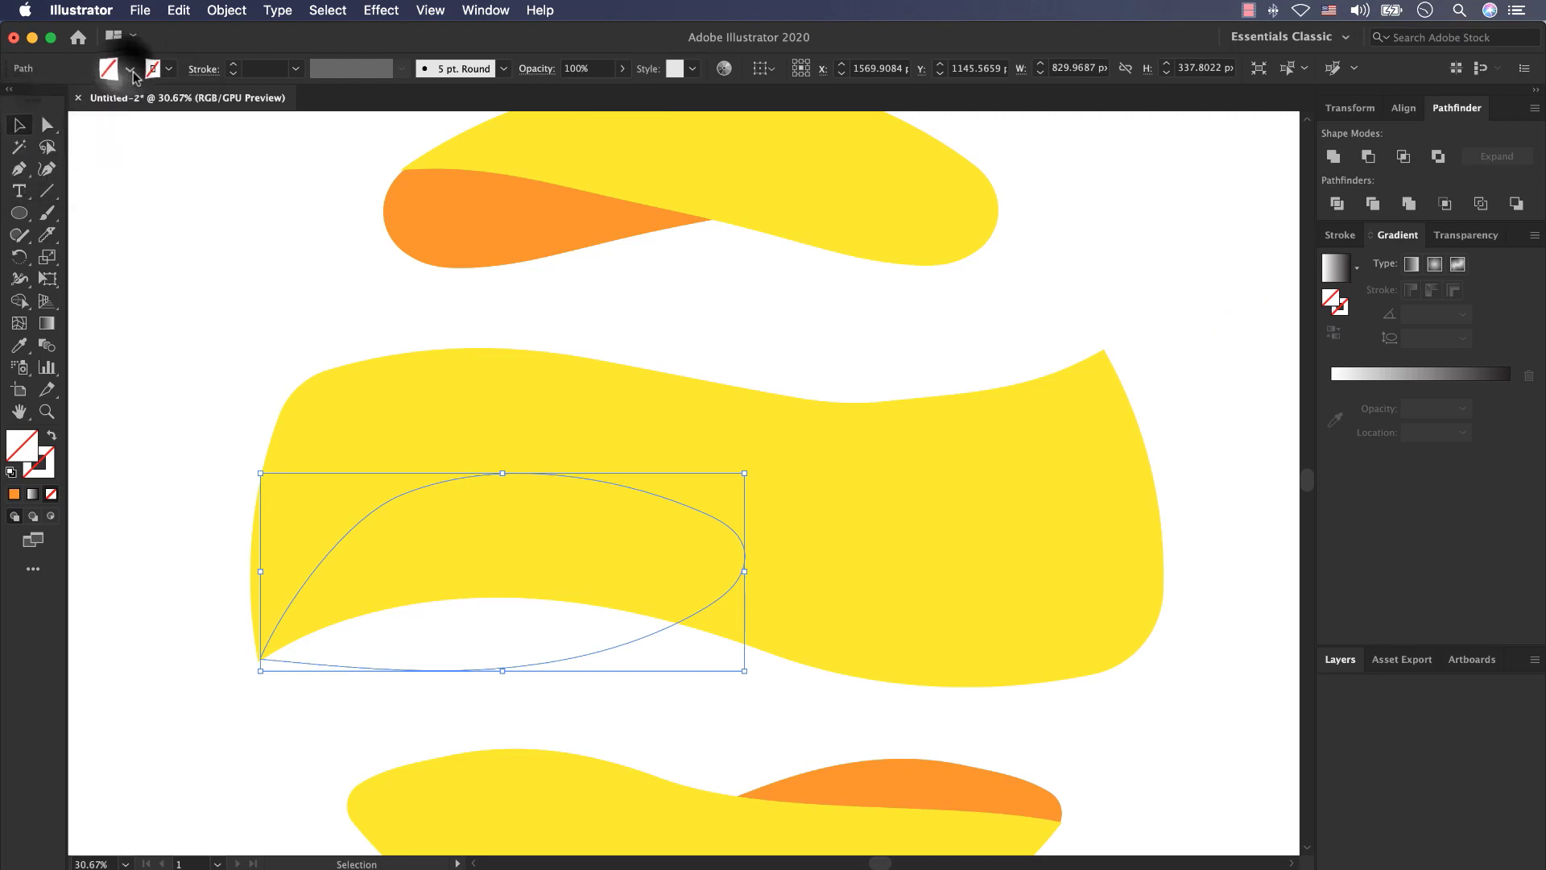
pyautogui.click(180, 99)
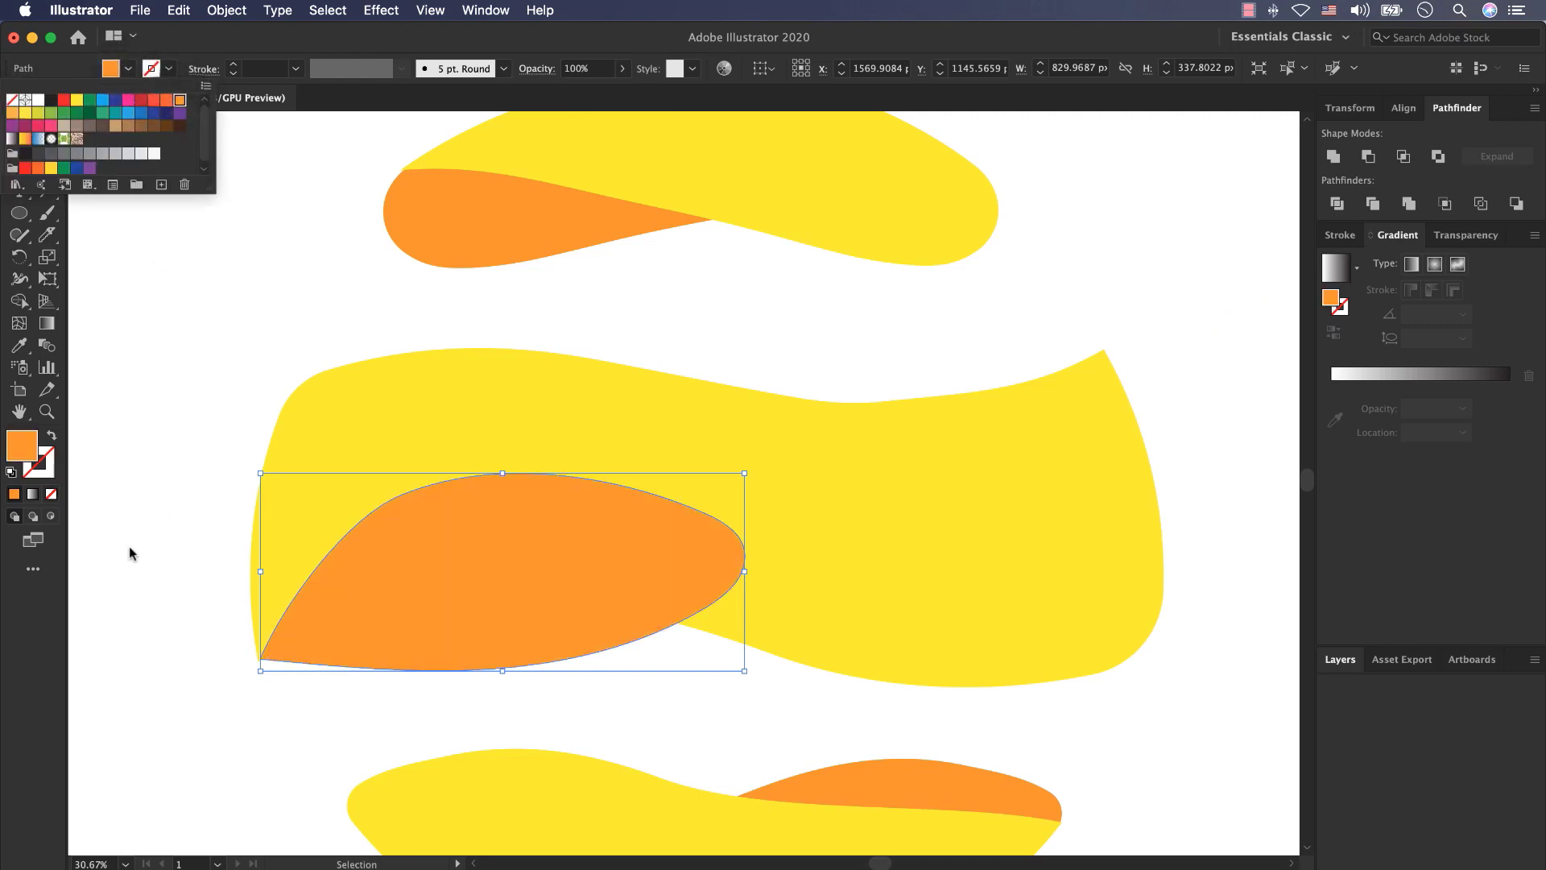
# - Send the orange loop shape behind the yellow middle band
pyautogui.rightClick(465, 558)
pyautogui.moveTo(542, 828)
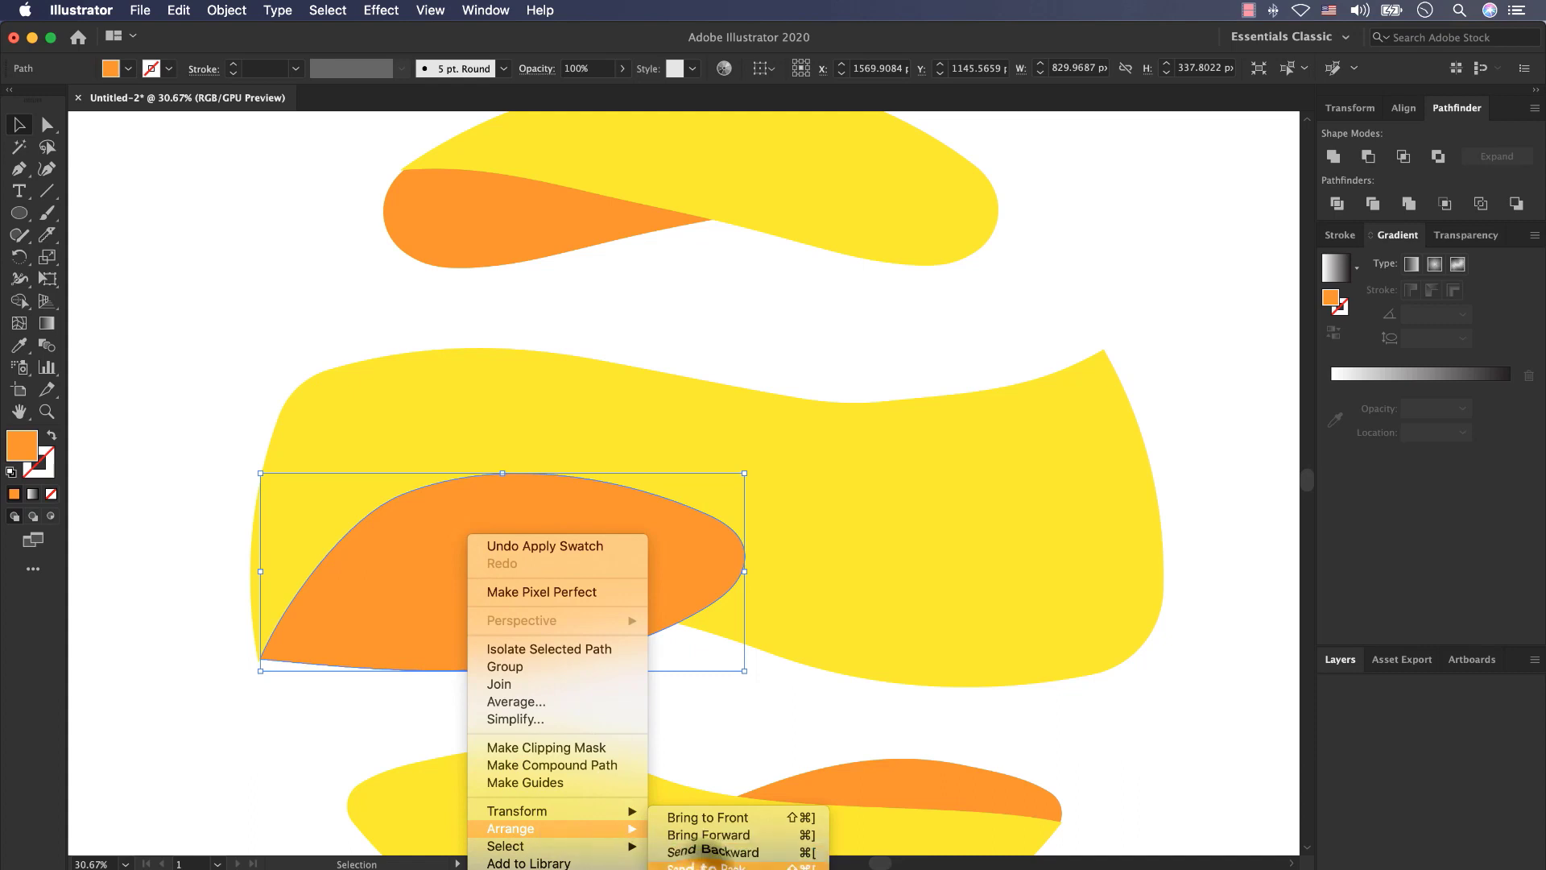
pyautogui.click(708, 865)
pyautogui.click(563, 725)
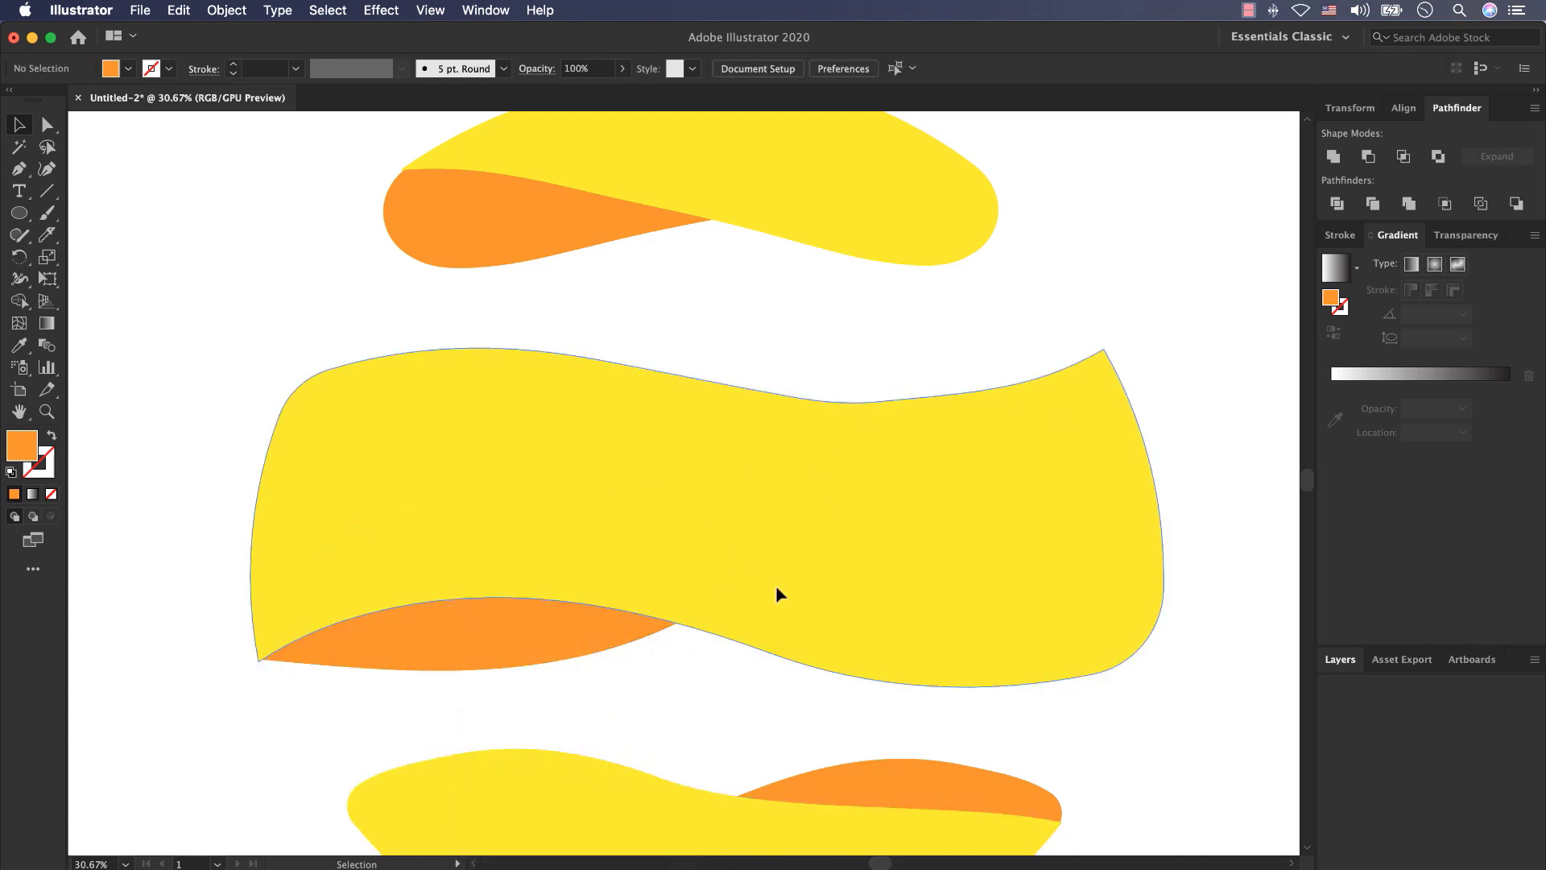
# - Place a duplicate of the middle band's orange shape, rotated 180 degrees, with its tip on the band's upper-right corner
pyautogui.click(419, 662)
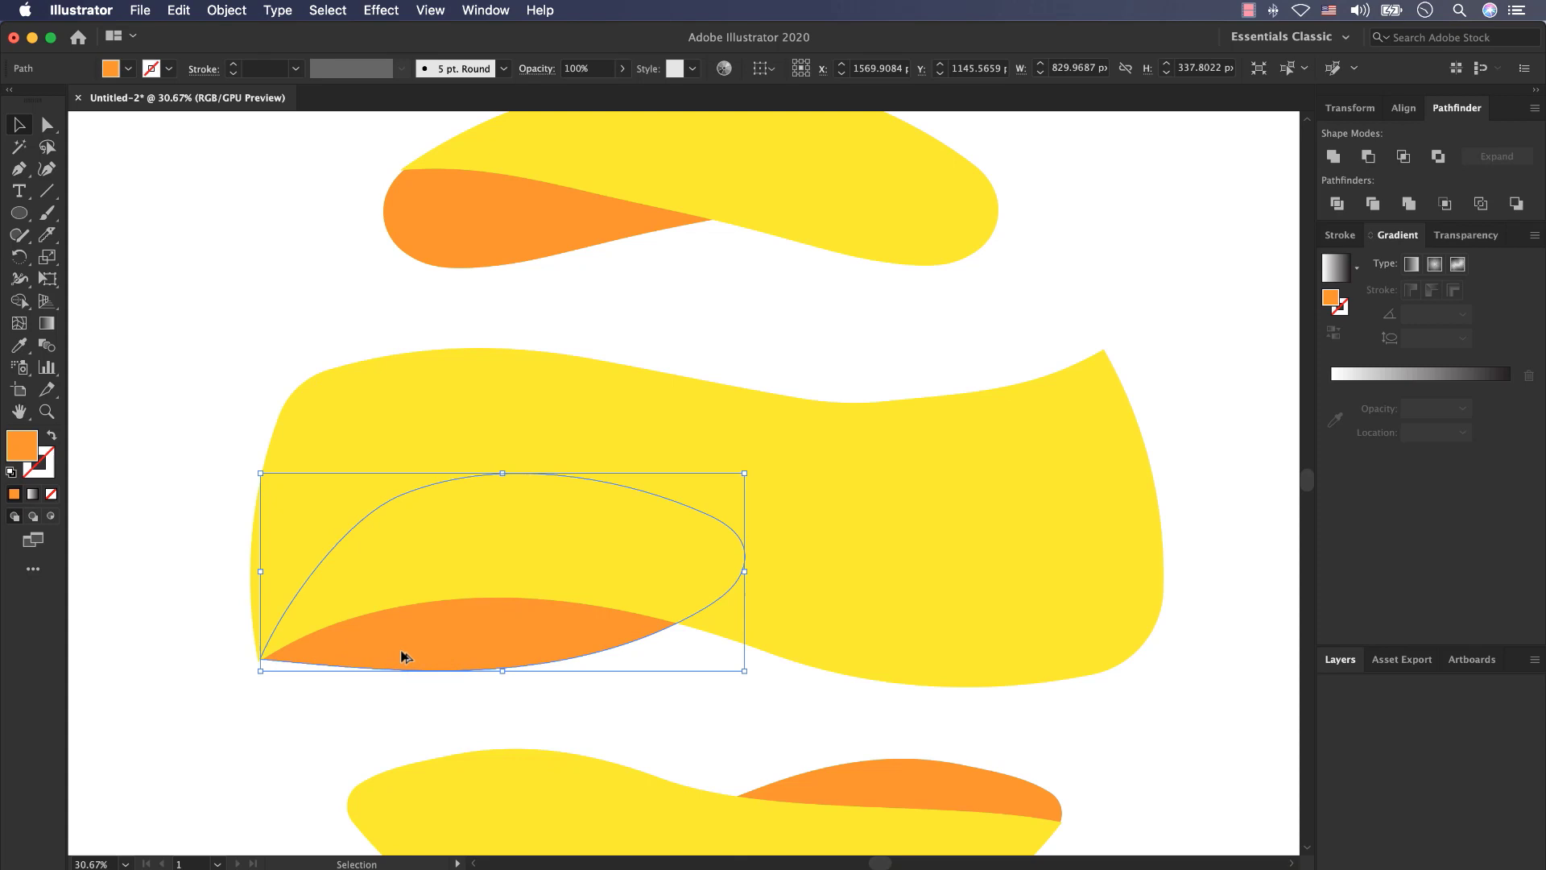
pyautogui.moveTo(403, 656); pyautogui.dragTo(769, 483)
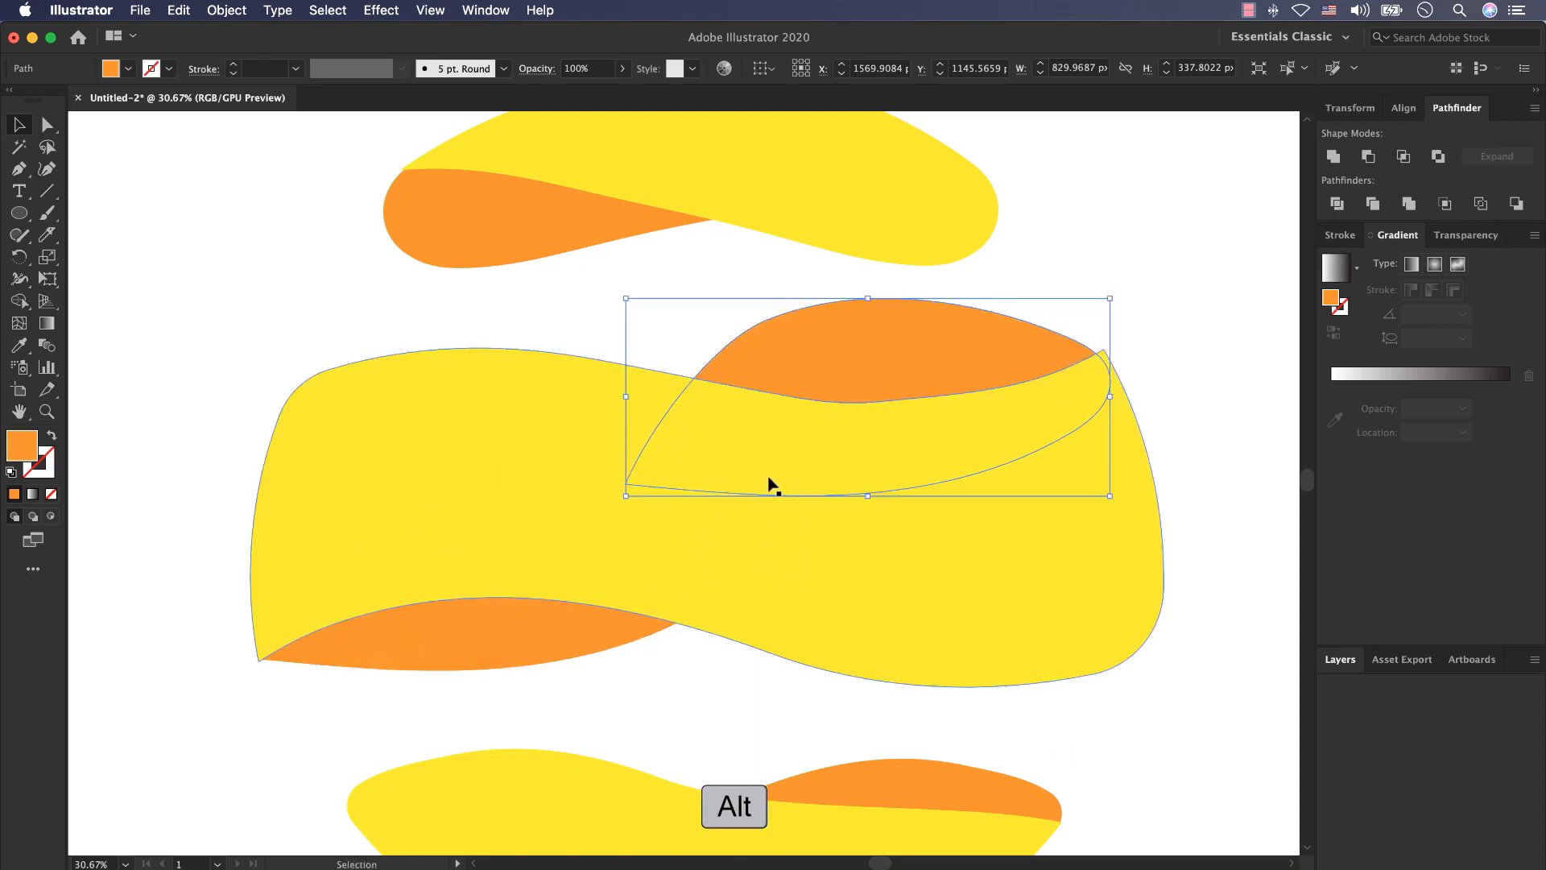
pyautogui.moveTo(618, 504); pyautogui.dragTo(1143, 340)
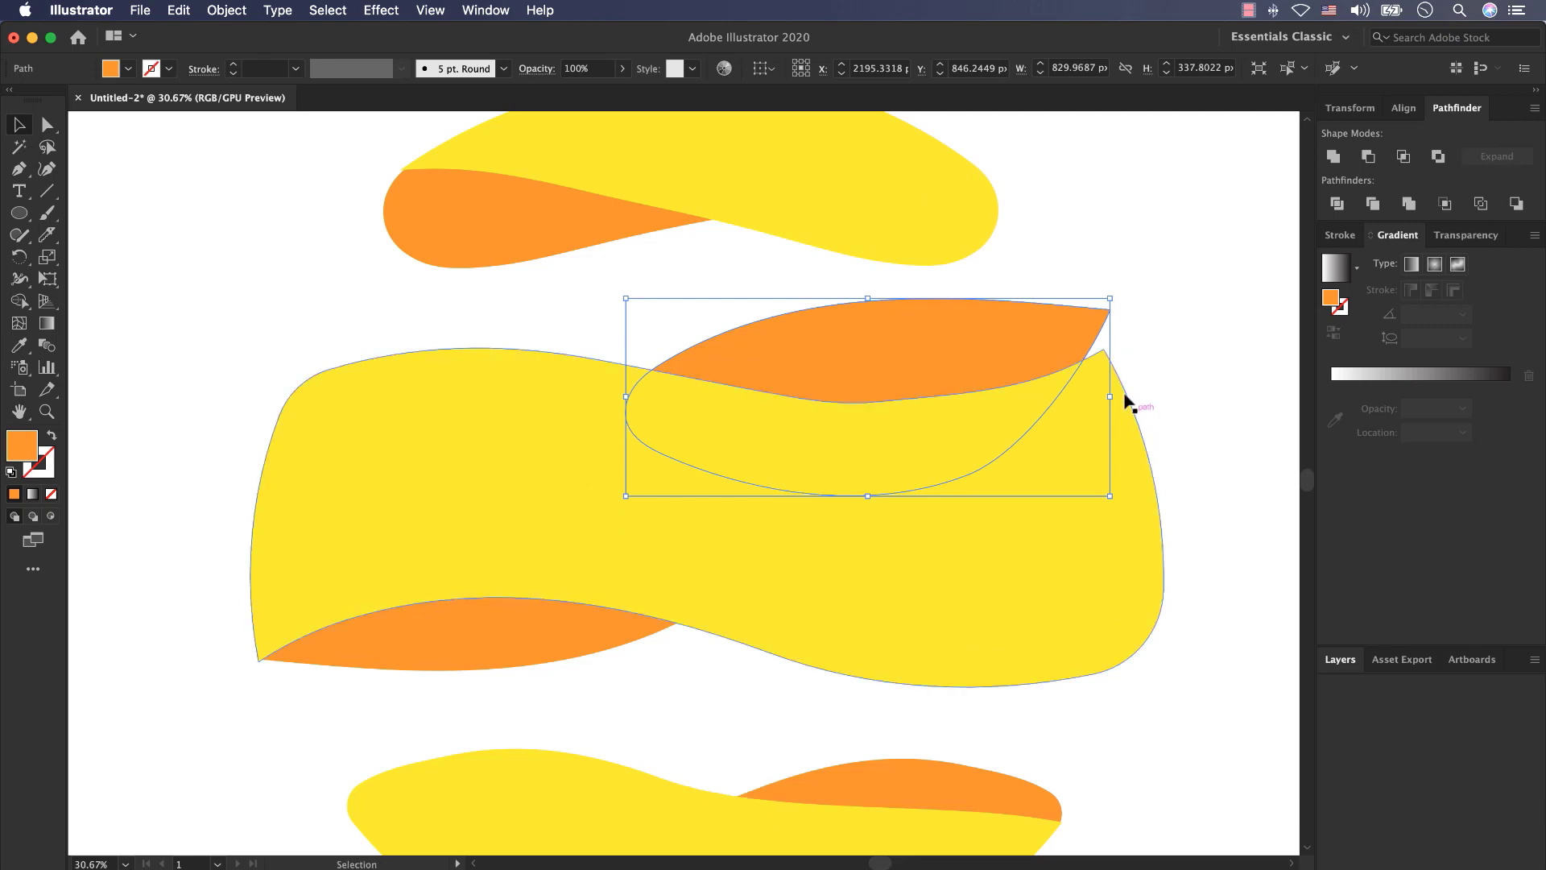
pyautogui.moveTo(1037, 340); pyautogui.dragTo(1033, 383)
pyautogui.hotkey('shift', 'Down')
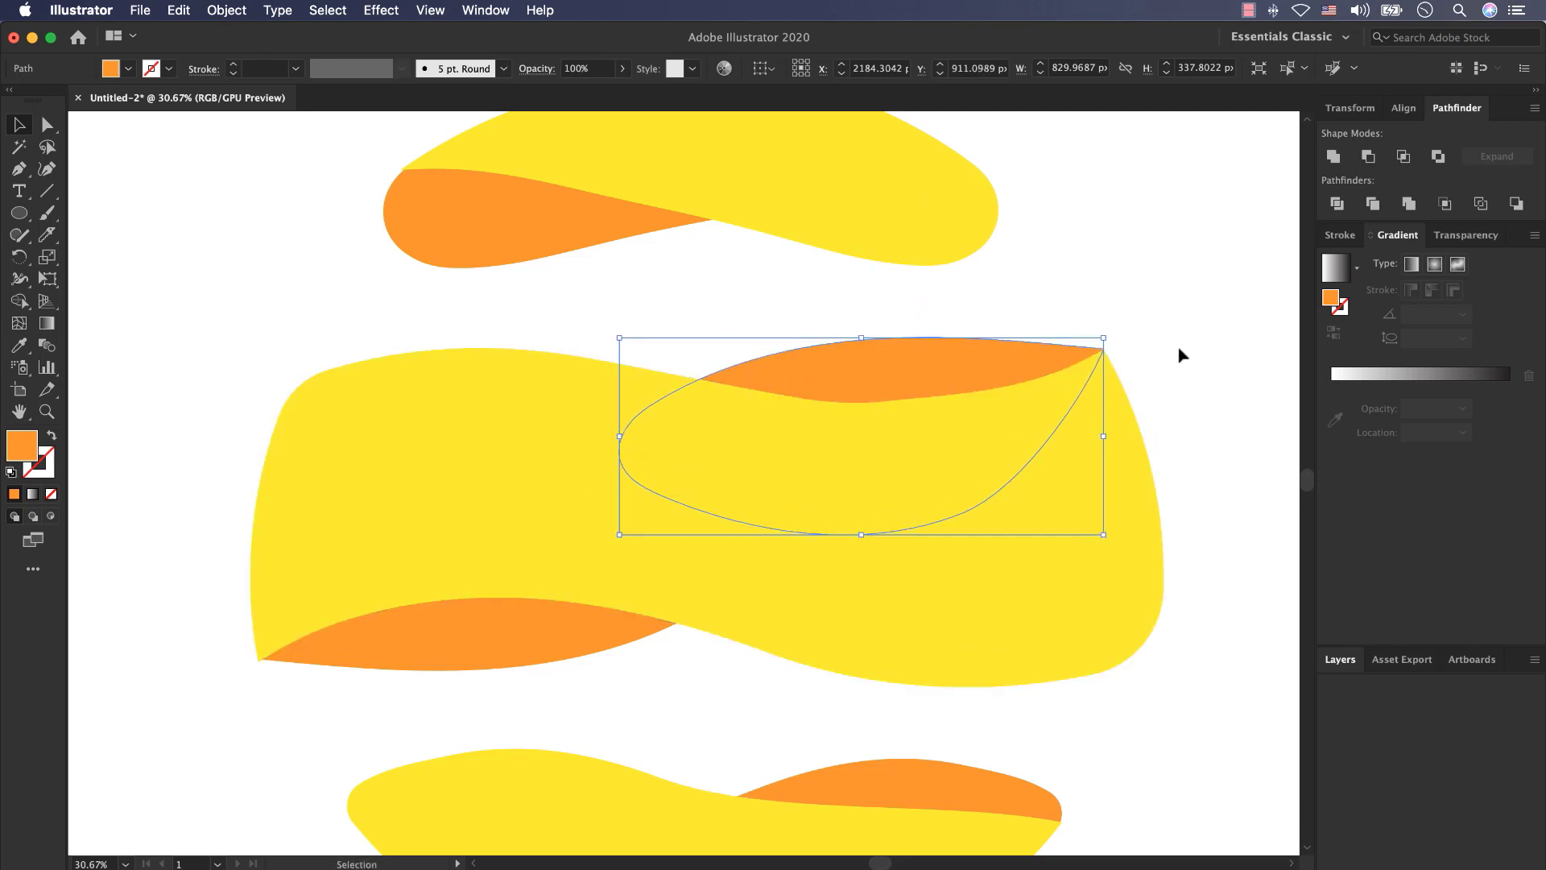
# - Select all four orange shapes together and send them to the back
pyautogui.click(828, 638)
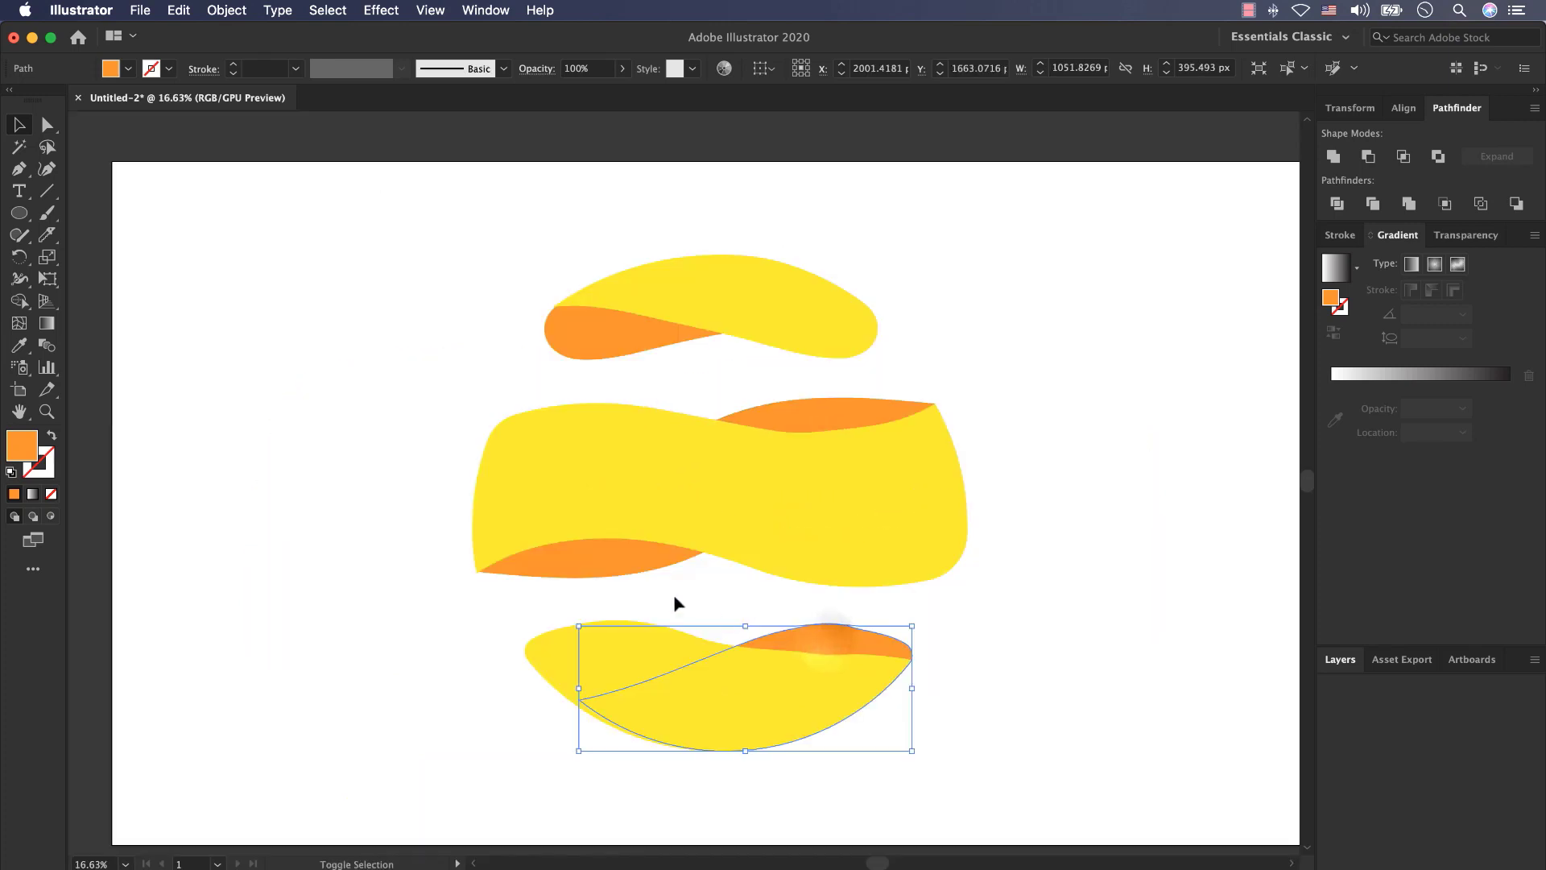
pyautogui.keyDown('shift'); pyautogui.click(617, 563); pyautogui.keyUp('shift')
pyautogui.keyDown('shift'); pyautogui.click(847, 412); pyautogui.keyUp('shift')
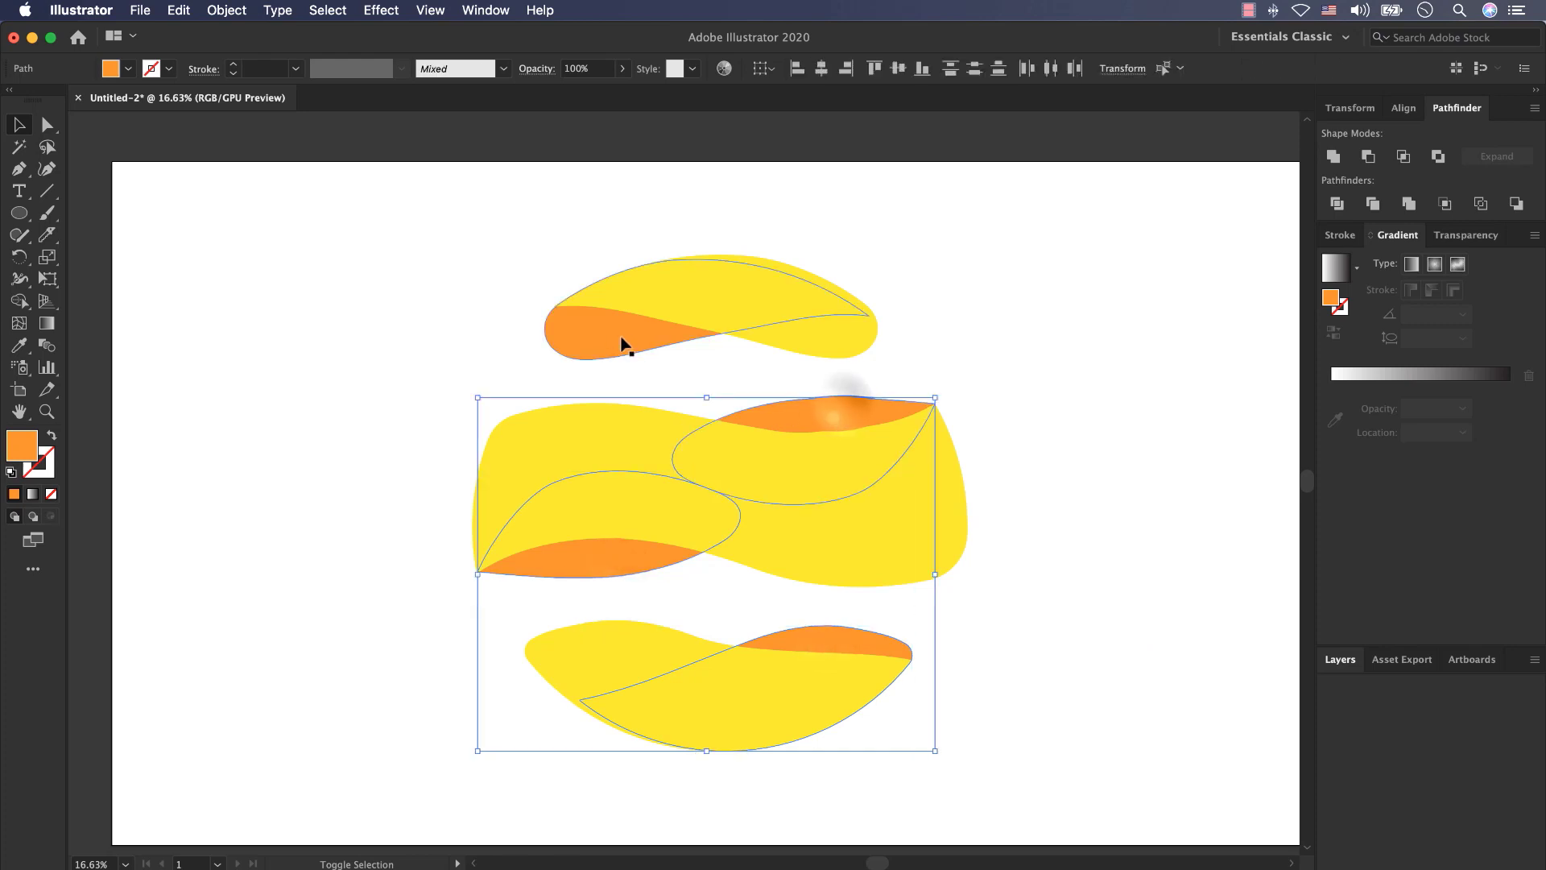
pyautogui.keyDown('shift'); pyautogui.click(588, 340); pyautogui.keyUp('shift')
pyautogui.rightClick(588, 342)
pyautogui.moveTo(664, 622)
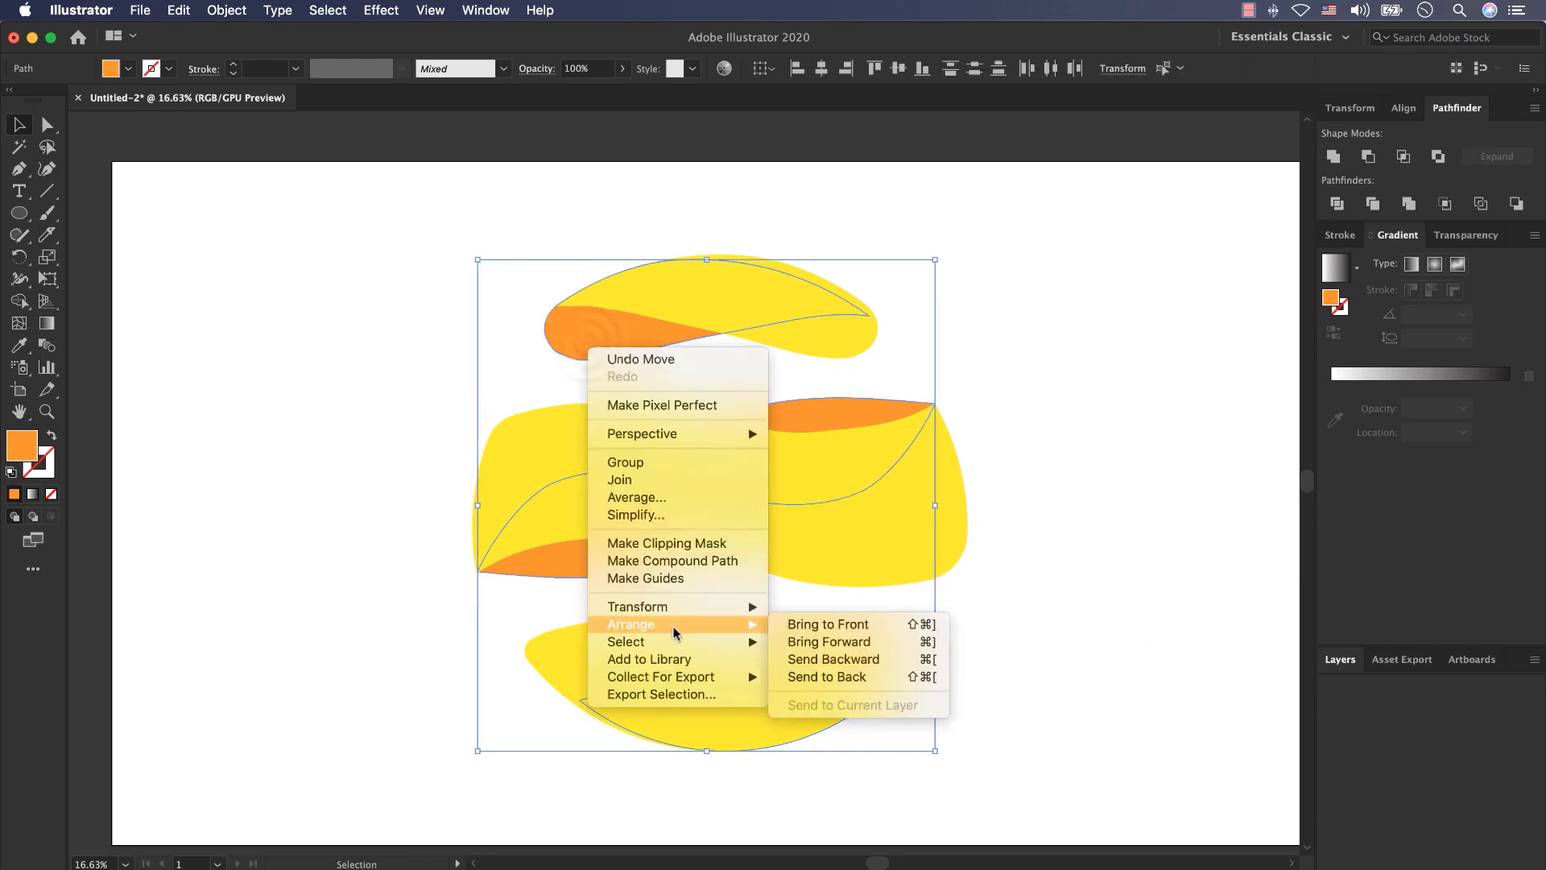
pyautogui.click(852, 679)
pyautogui.click(1098, 620)
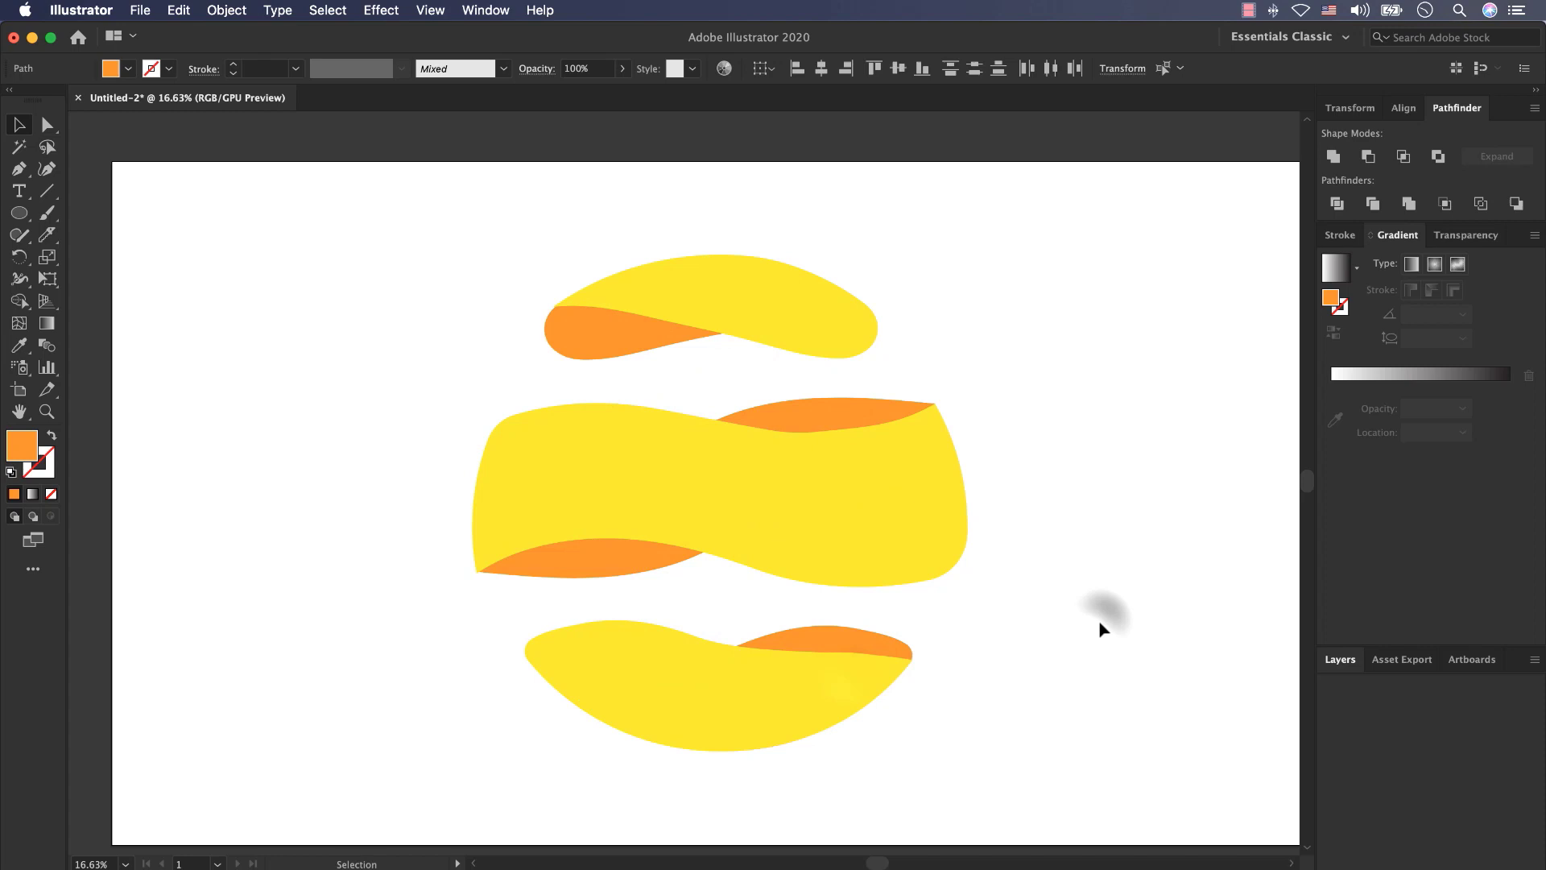
# - Draw an orange circle about 1170 px in diameter and centre it on the globe
pyautogui.scroll(1, 1000, 587)
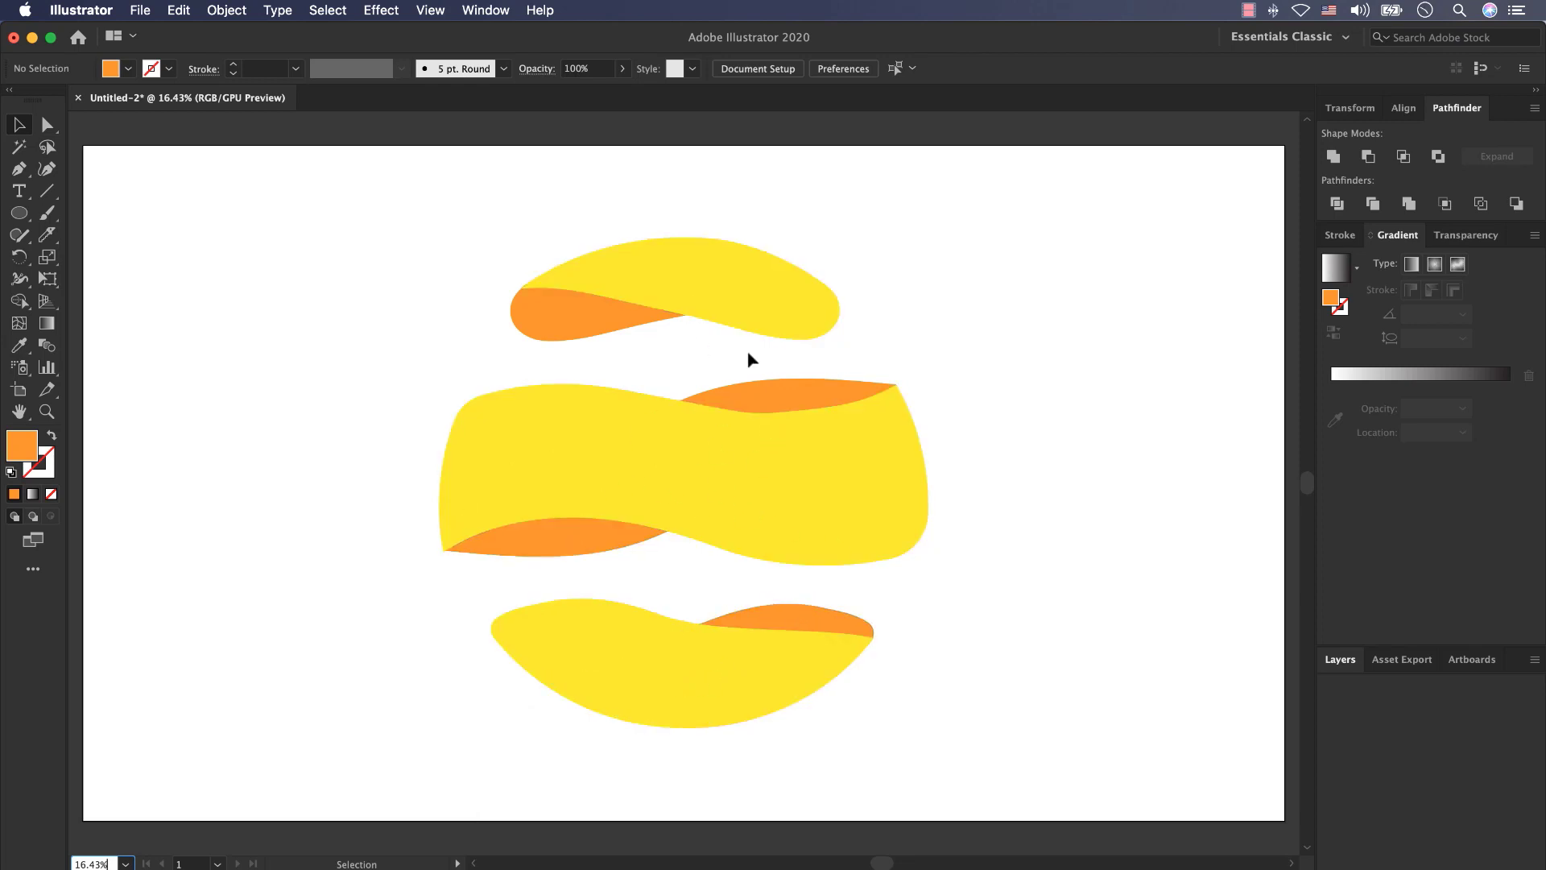
pyautogui.click(19, 213)
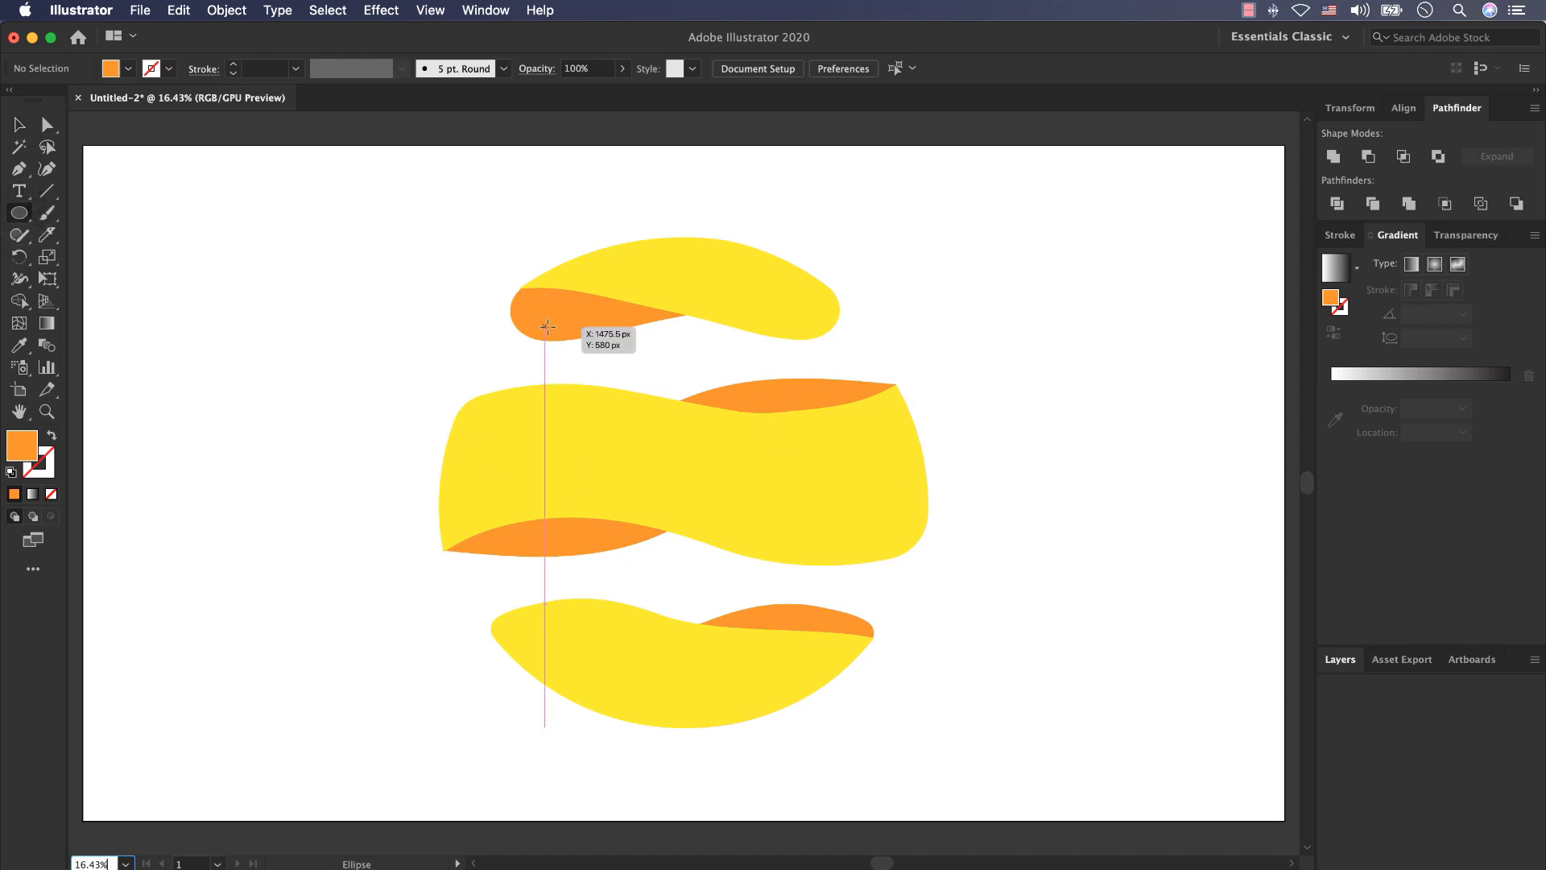
pyautogui.moveTo(545, 326); pyautogui.dragTo(820, 665)
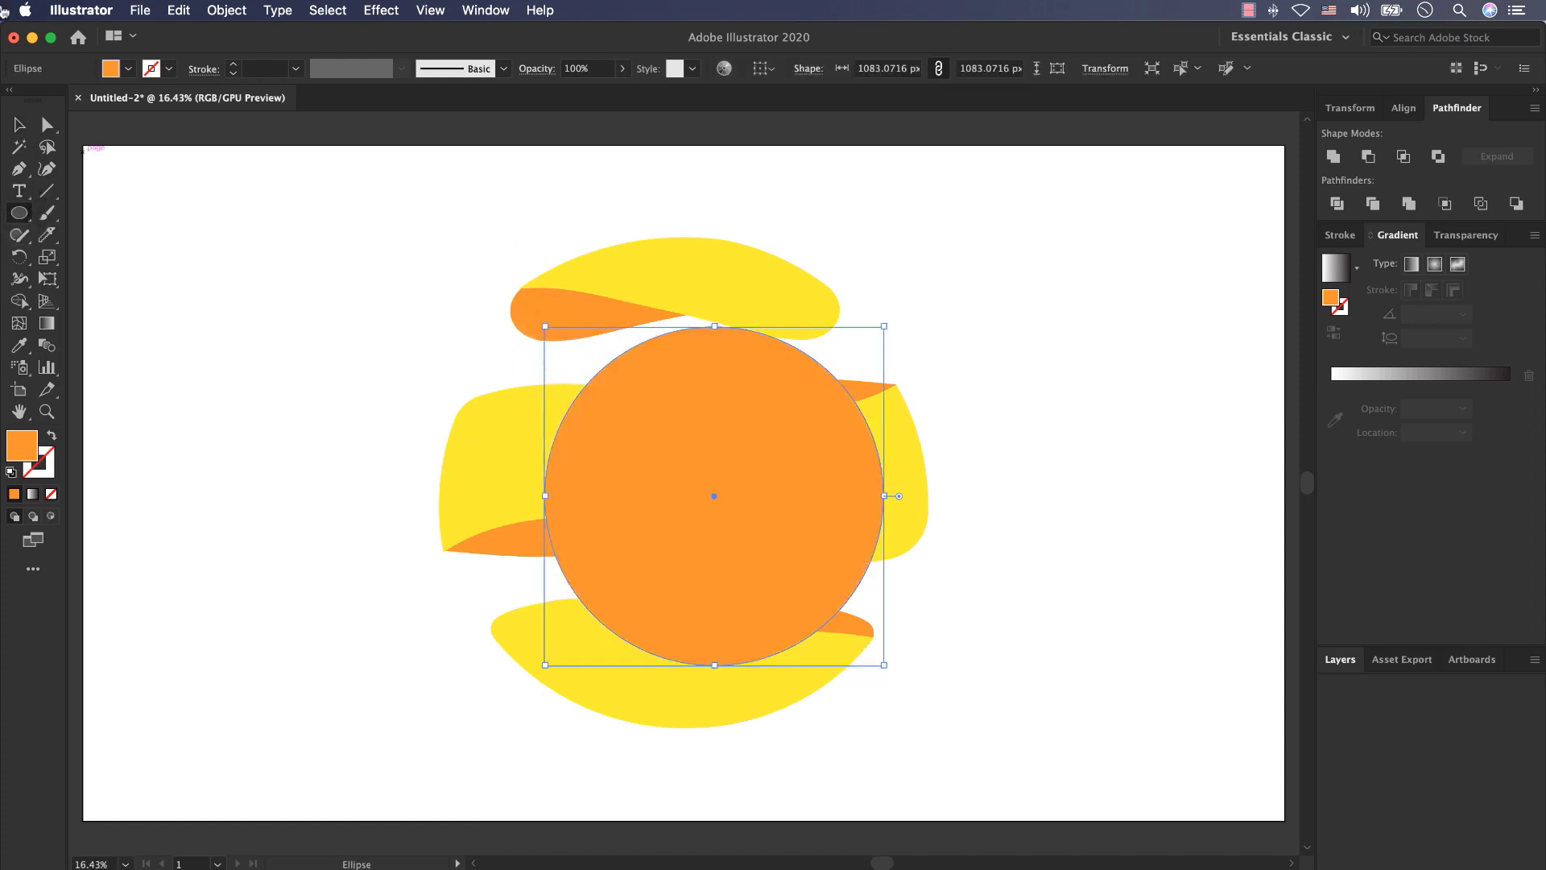
pyautogui.click(19, 127)
pyautogui.moveTo(776, 525); pyautogui.dragTo(741, 515)
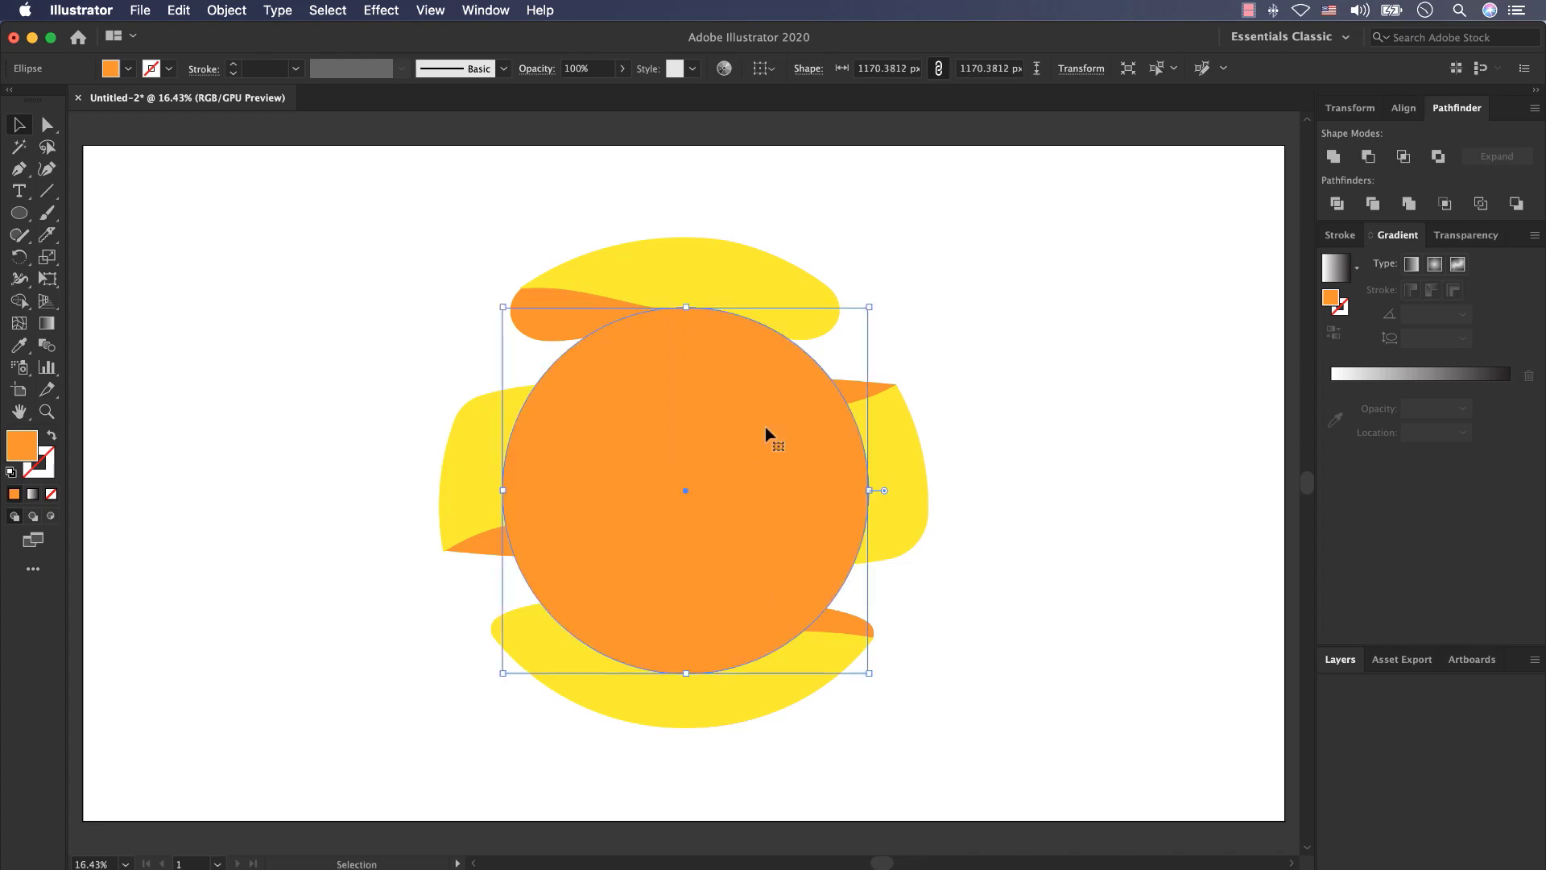
# - Select the three yellow bands together and bring them to the front, over the orange circle
pyautogui.click(689, 282)
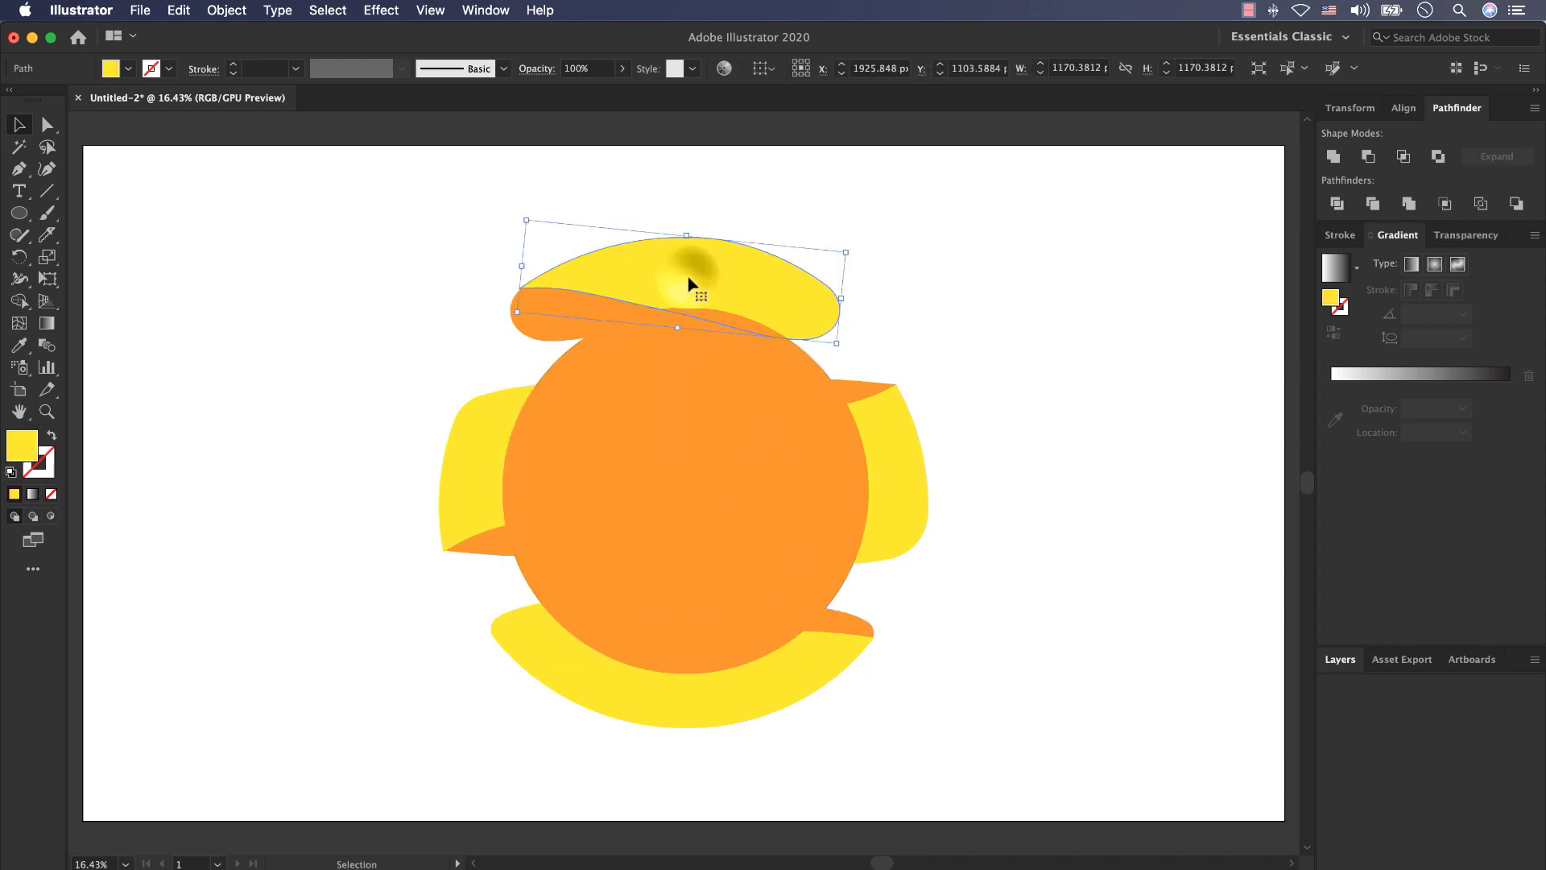
pyautogui.keyDown('shift'); pyautogui.click(459, 510); pyautogui.keyUp('shift')
pyautogui.keyDown('shift'); pyautogui.click(554, 670); pyautogui.keyUp('shift')
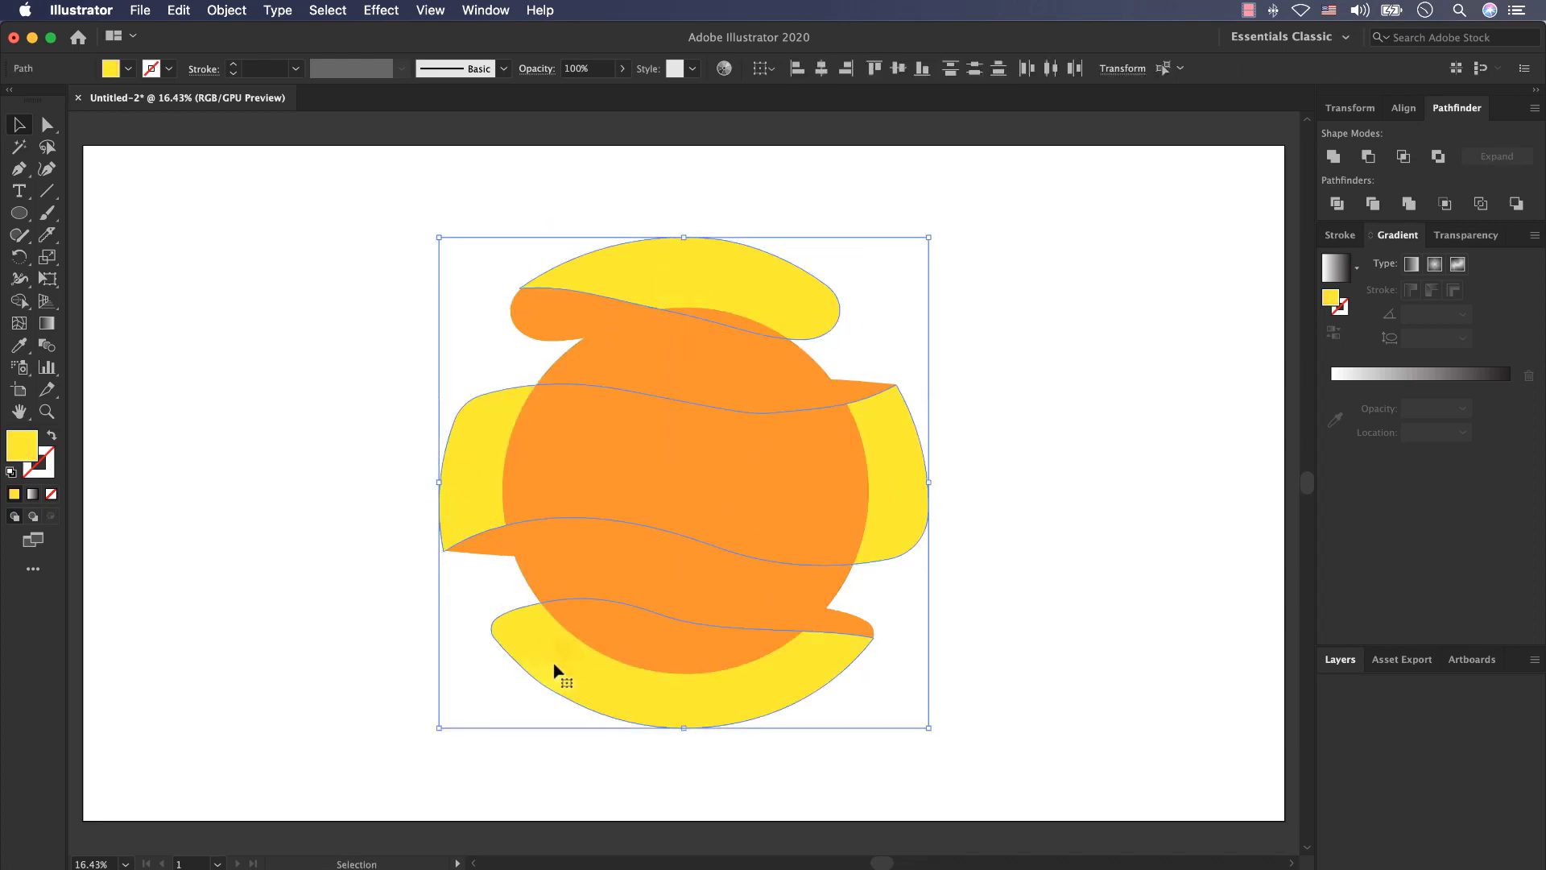
pyautogui.rightClick(554, 670)
pyautogui.moveTo(624, 833)
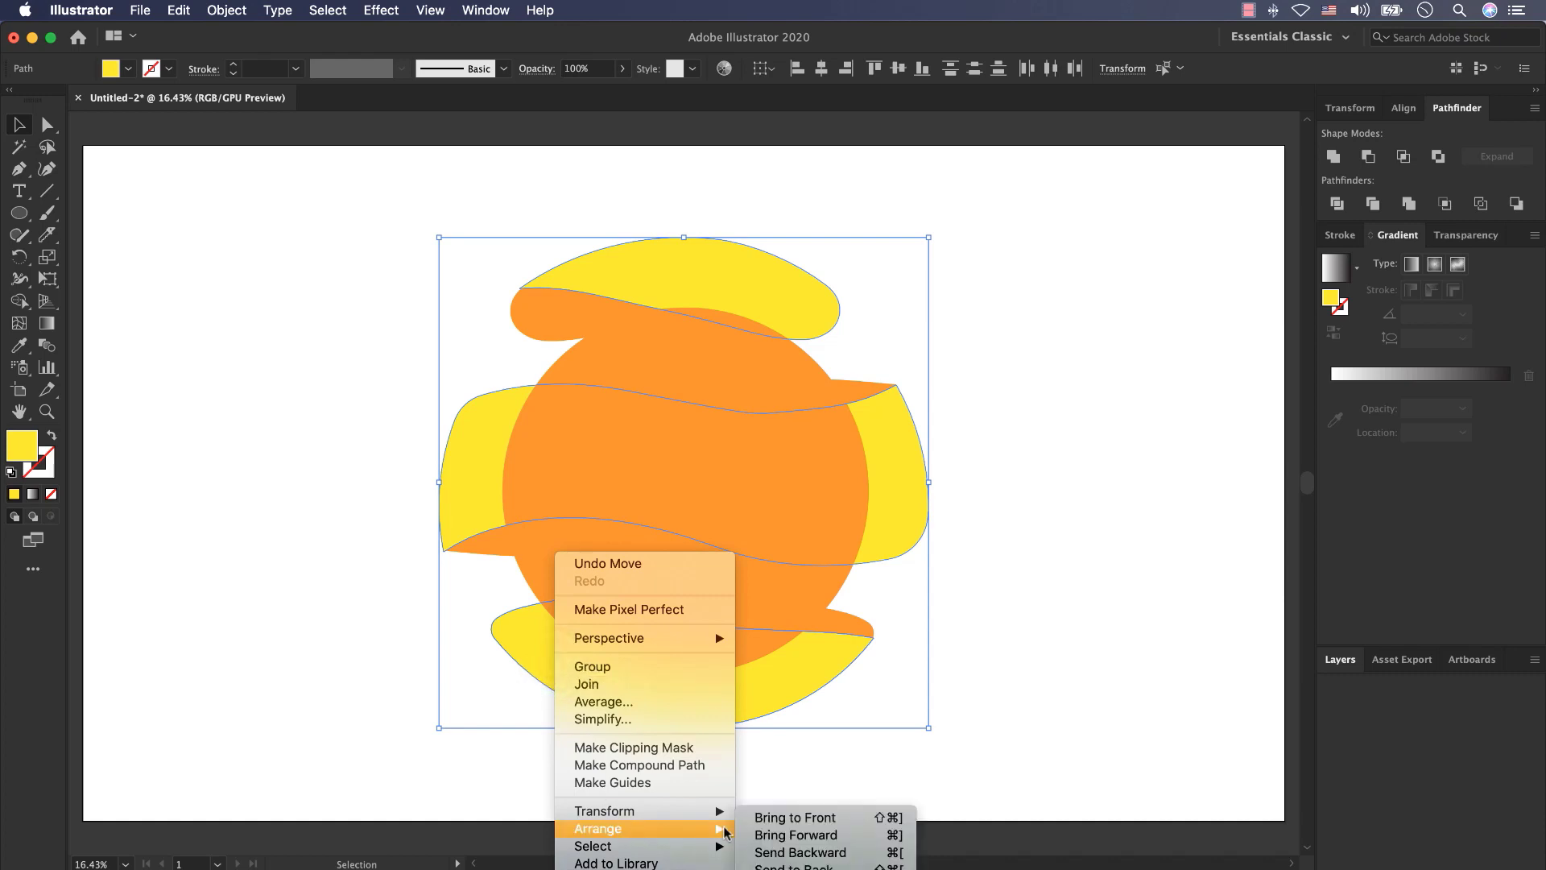
pyautogui.click(797, 817)
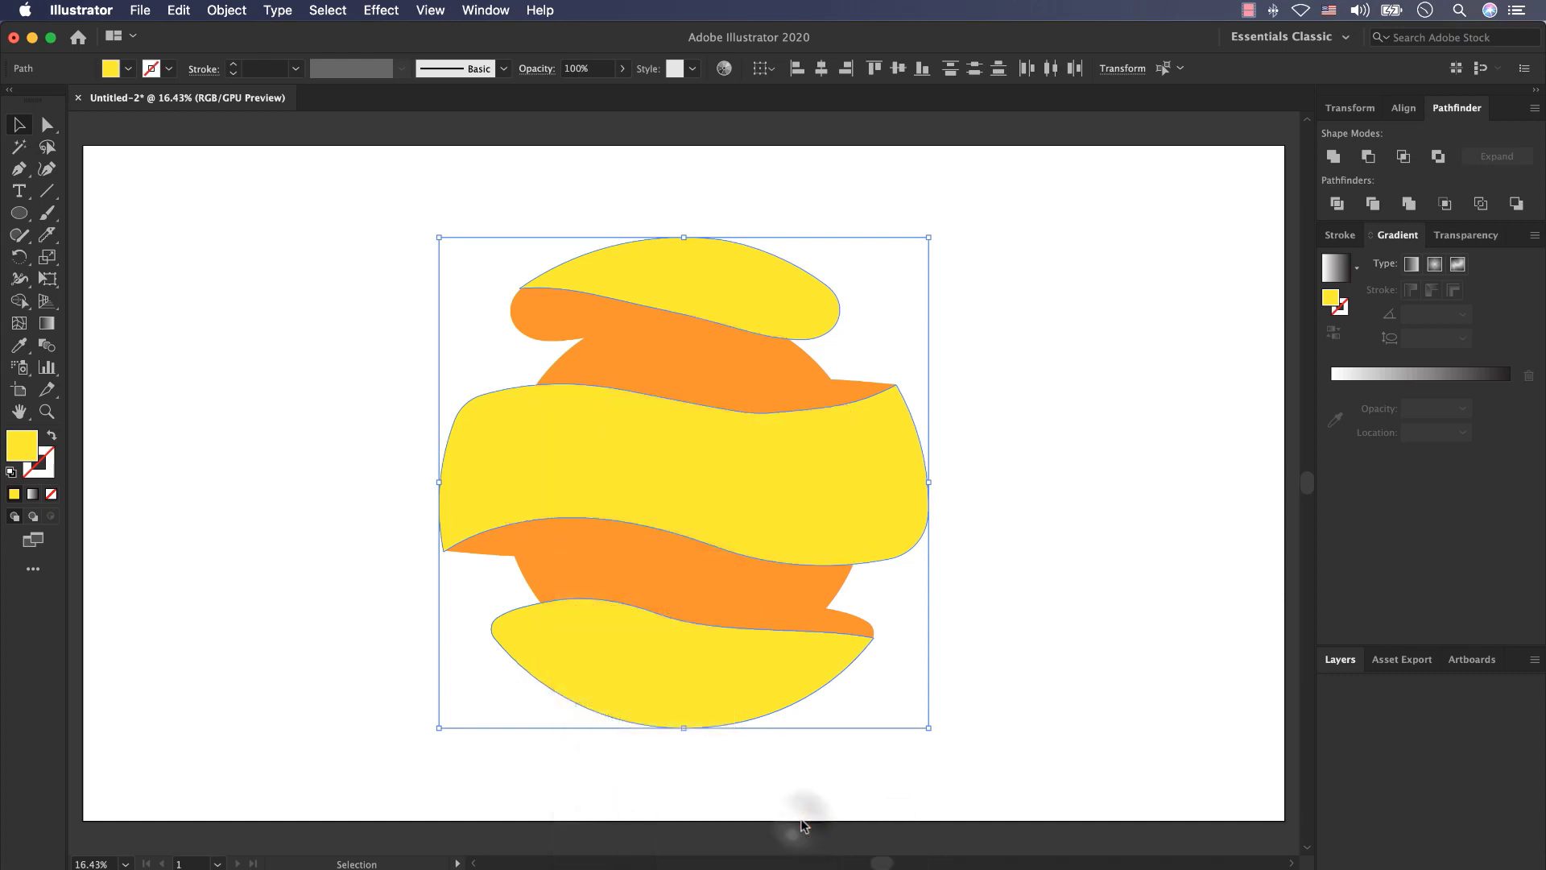
pyautogui.click(1058, 666)
# - Fill the orange circle with a radial gradient
pyautogui.click(651, 354)
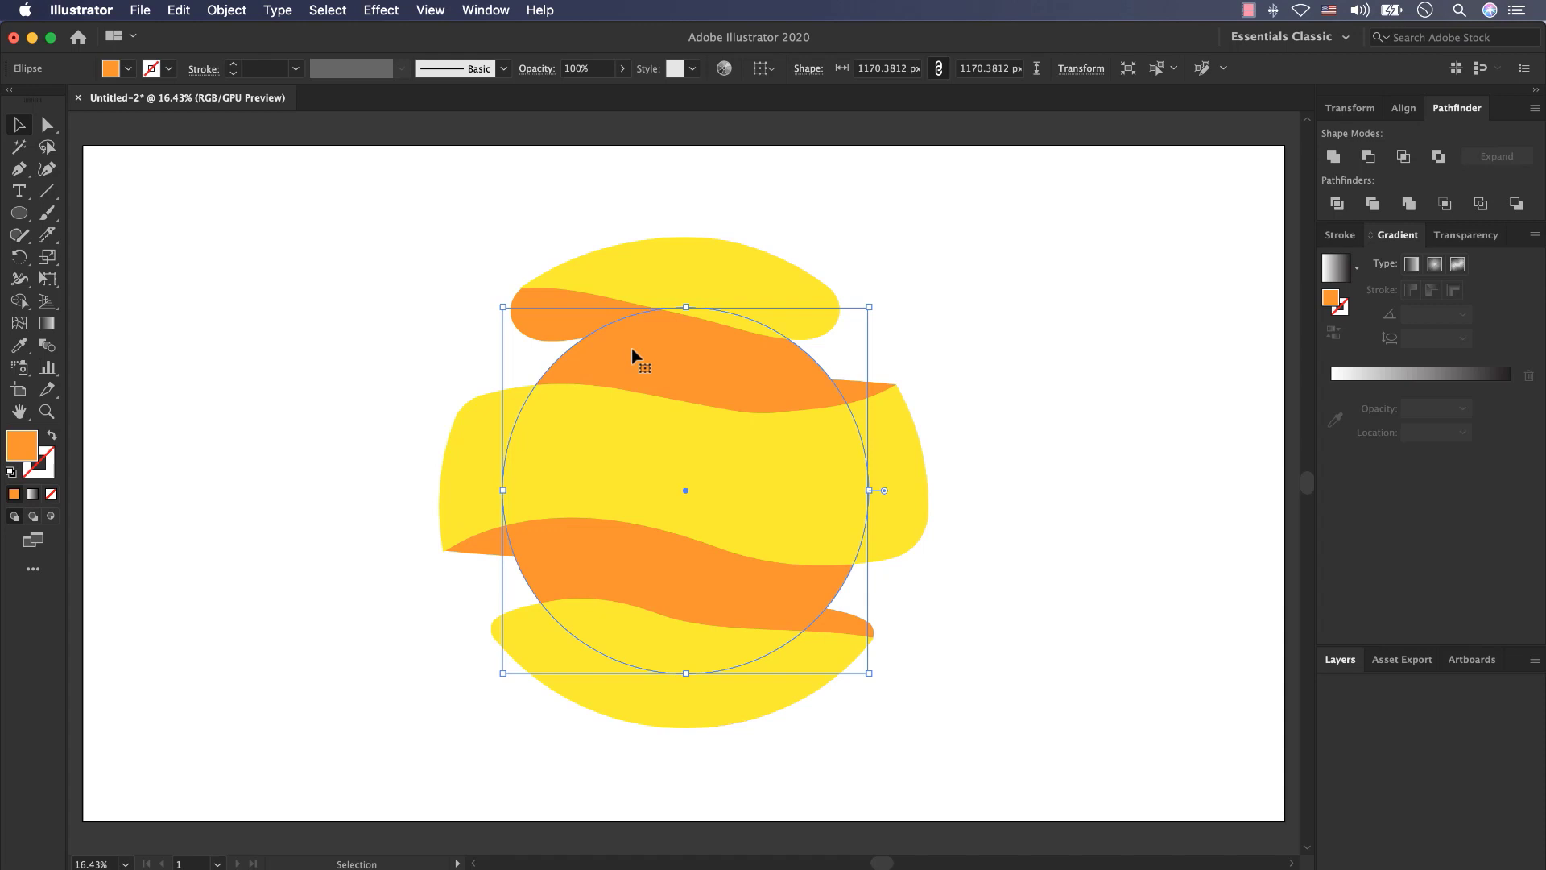
pyautogui.click(1333, 376)
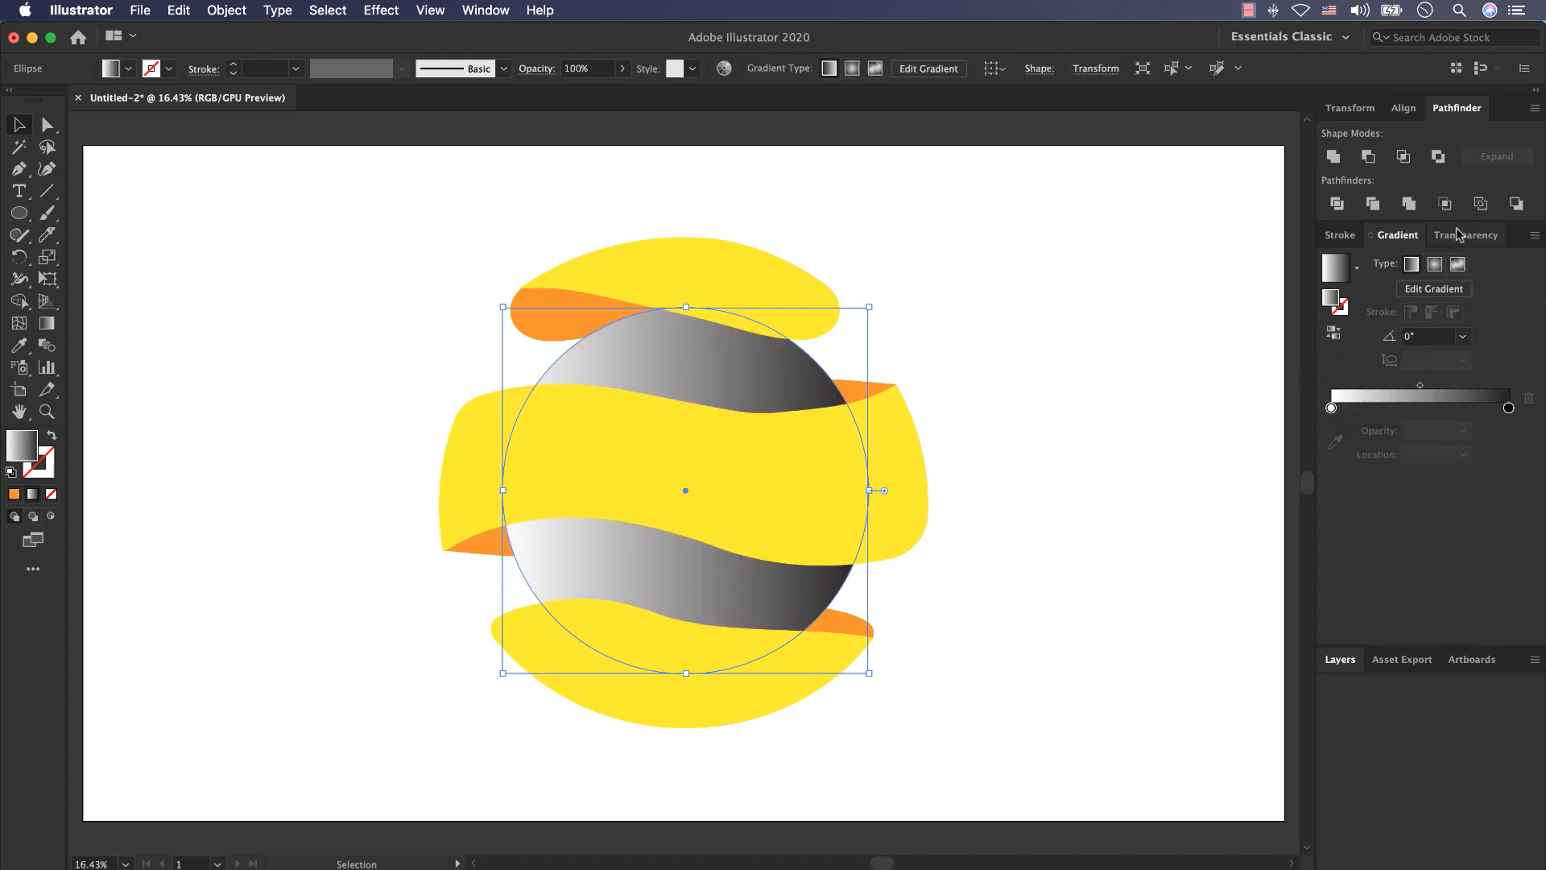
pyautogui.click(1434, 266)
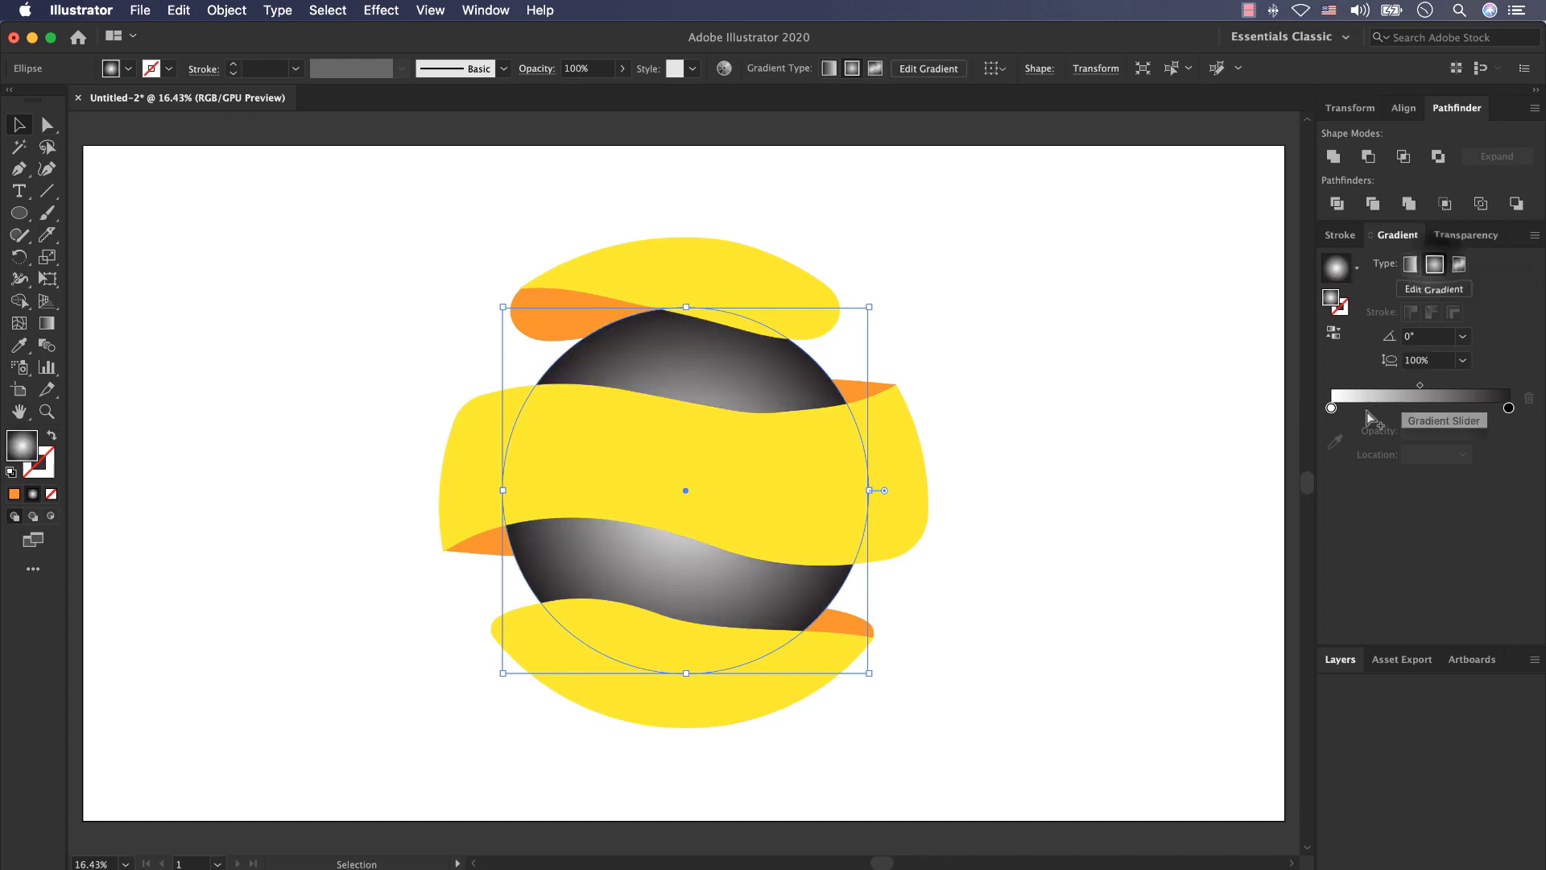
# - Colour the circle's radial gradient from orange (f15a29) at the centre to dark red (991e2d) at the edge
pyautogui.doubleClick(1331, 409)
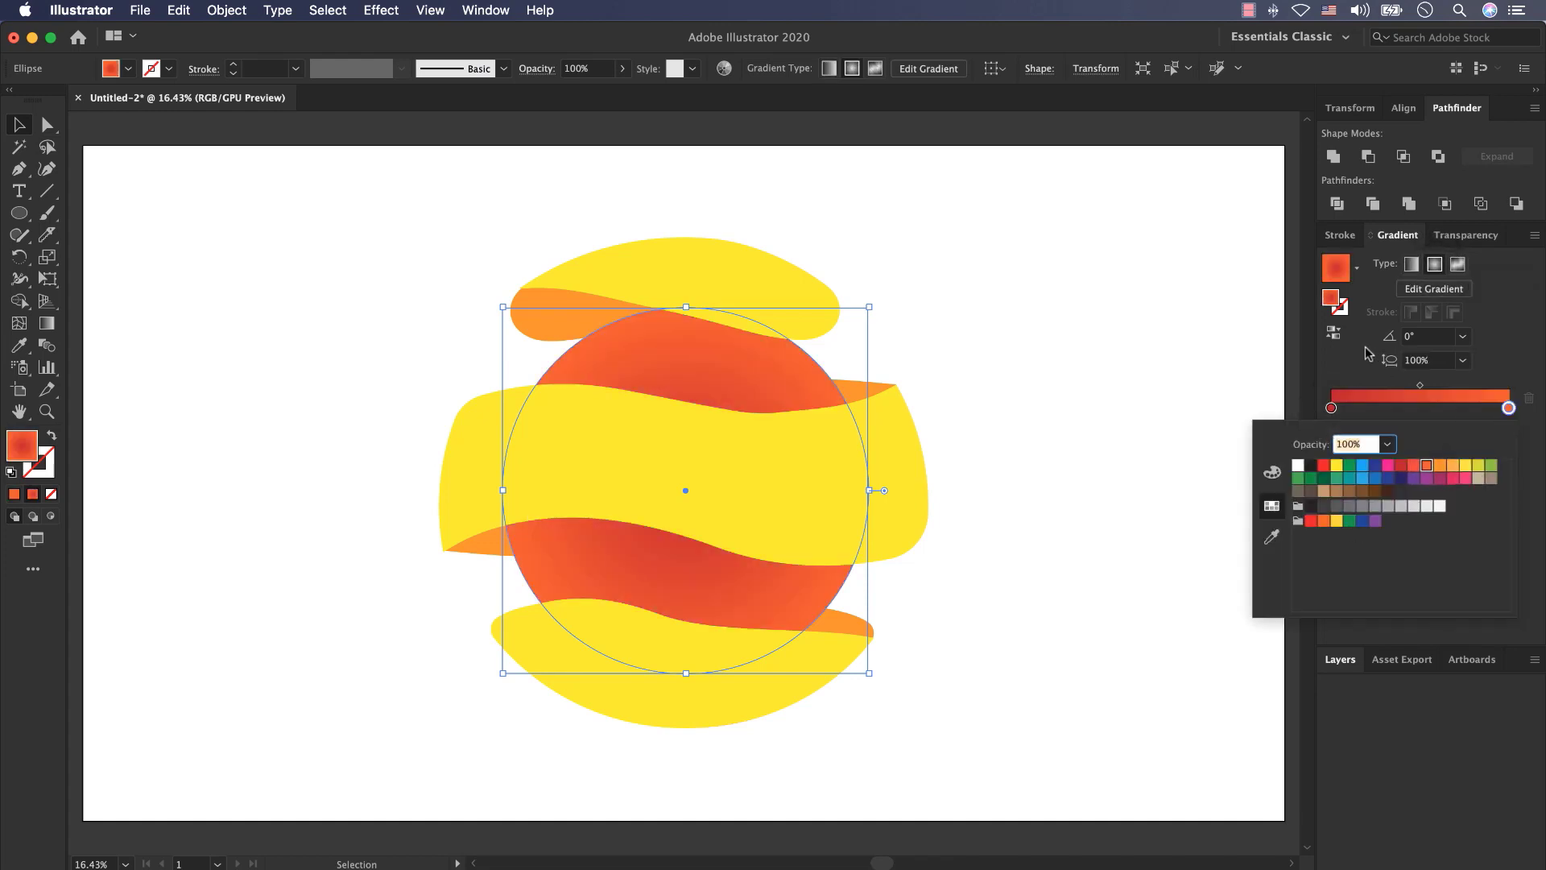
pyautogui.click(1366, 349)
pyautogui.click(1333, 333)
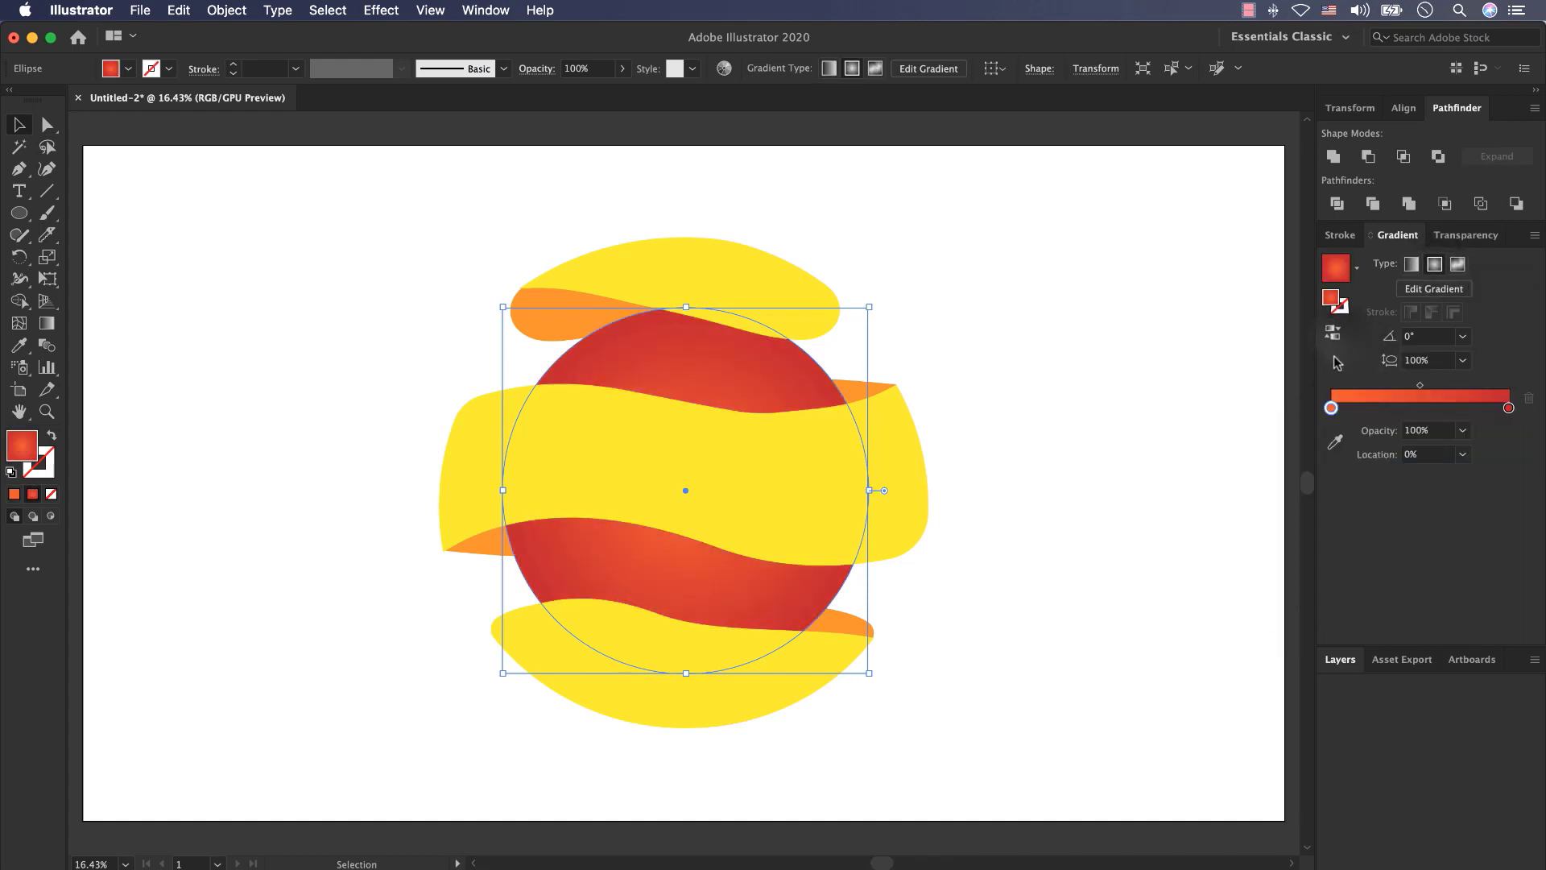
pyautogui.doubleClick(1508, 408)
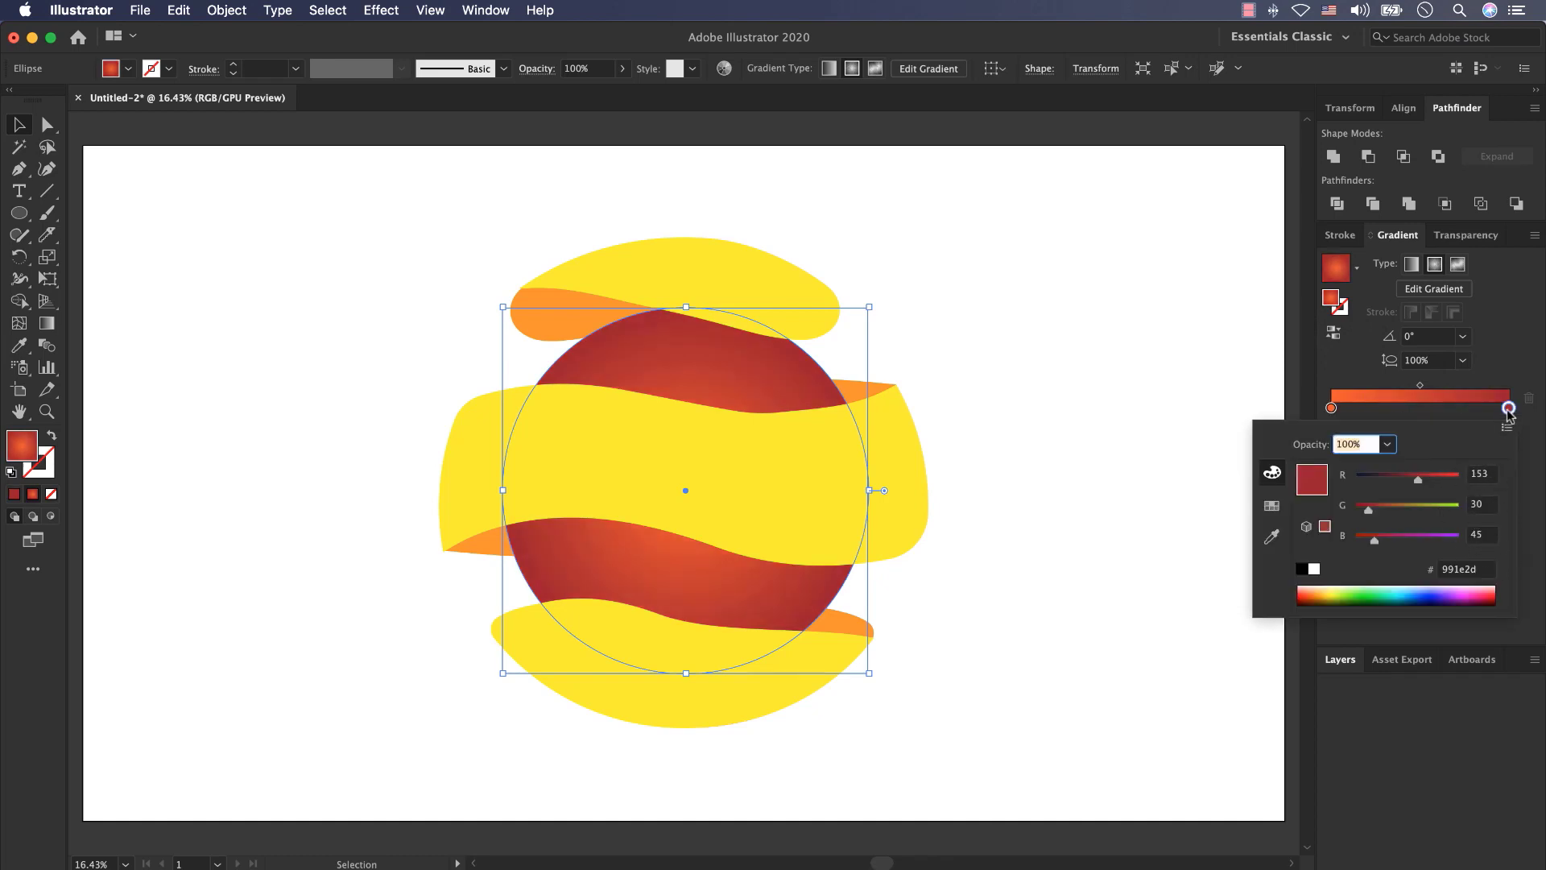
pyautogui.click(1333, 408)
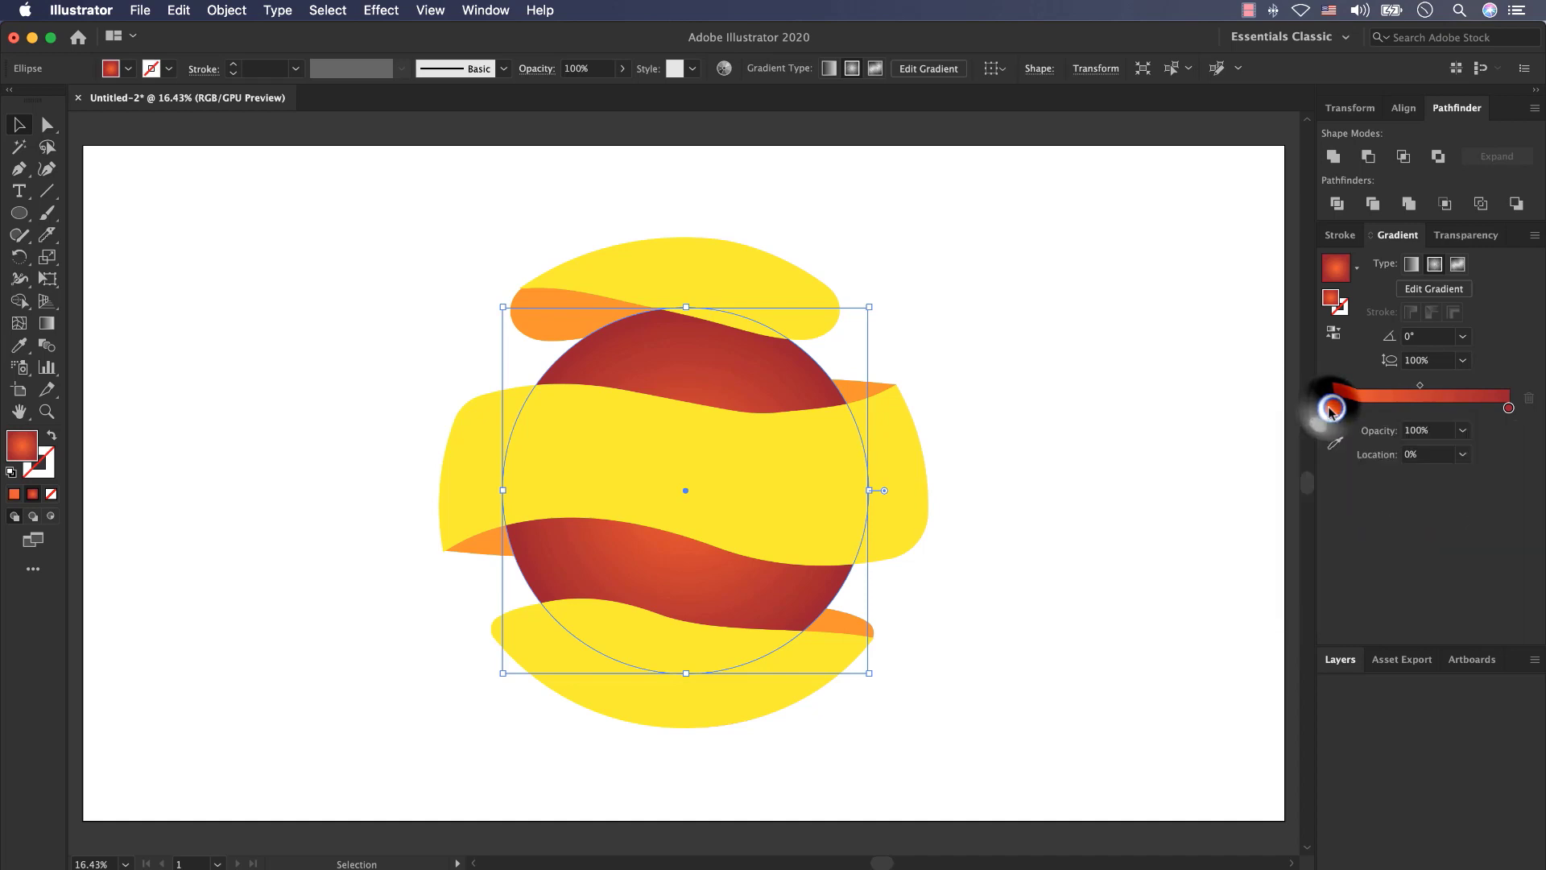
pyautogui.doubleClick(1333, 408)
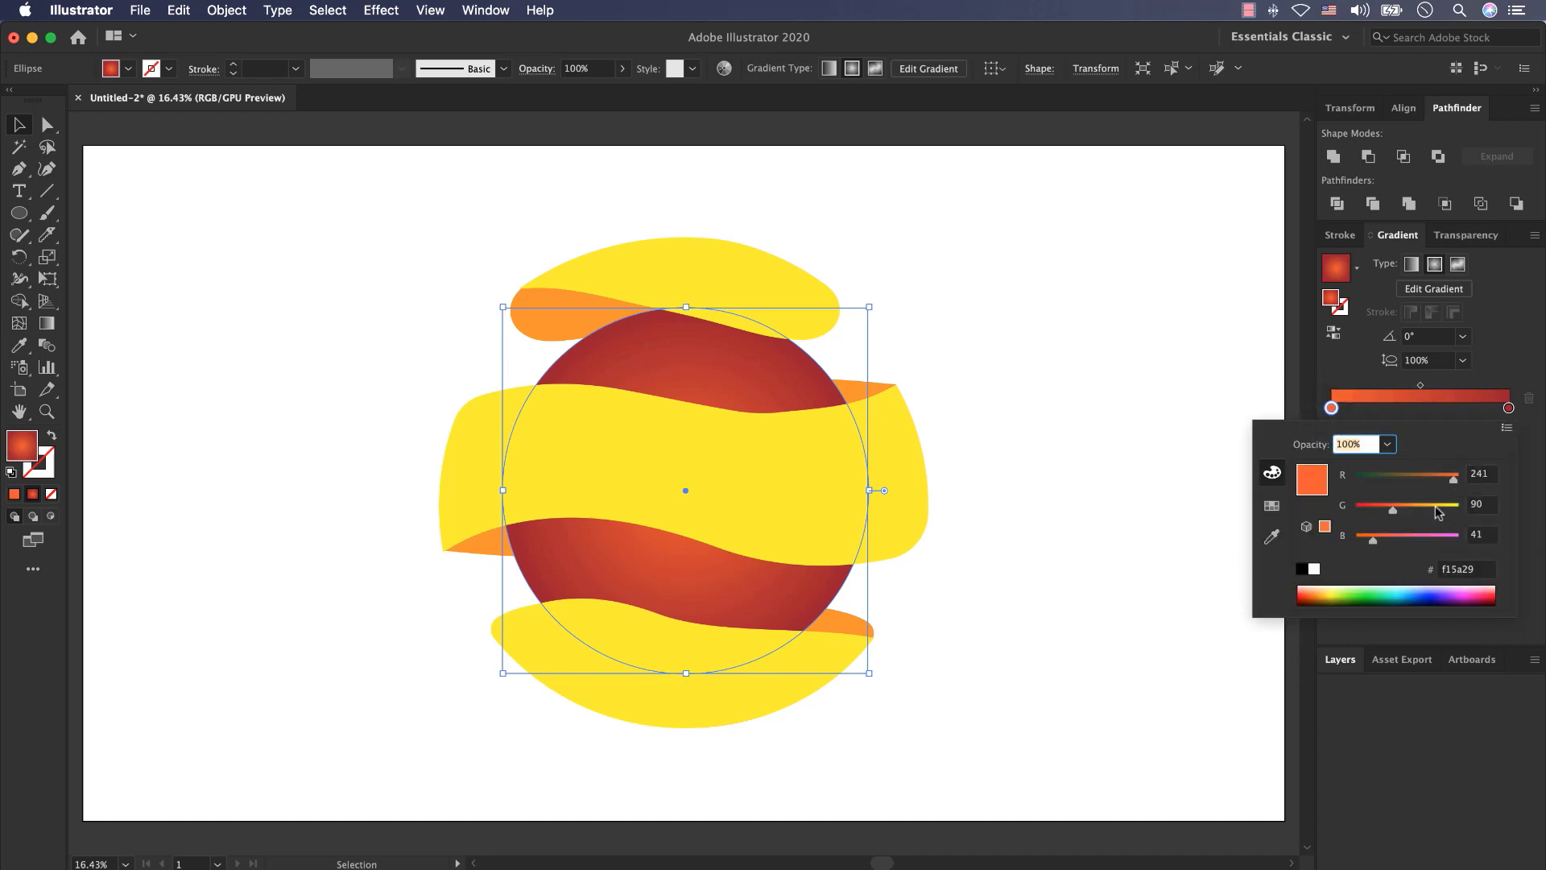
# - Select the three yellow bands together and apply the circle's gradient to them
pyautogui.click(723, 268)
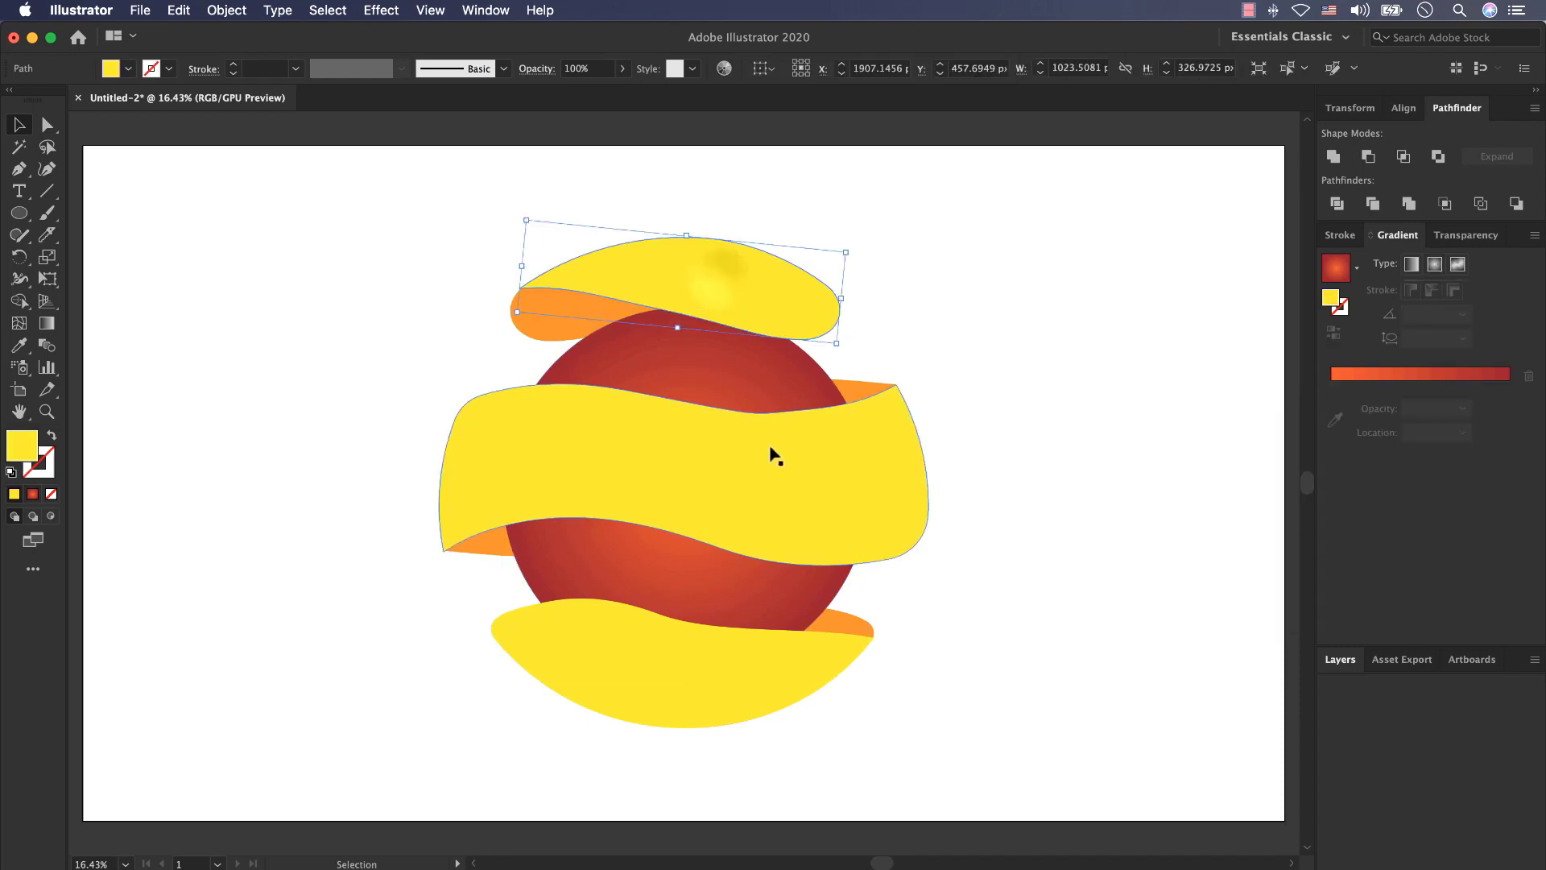
pyautogui.keyDown('shift'); pyautogui.click(709, 483); pyautogui.keyUp('shift')
pyautogui.keyDown('shift'); pyautogui.click(694, 673); pyautogui.keyUp('shift')
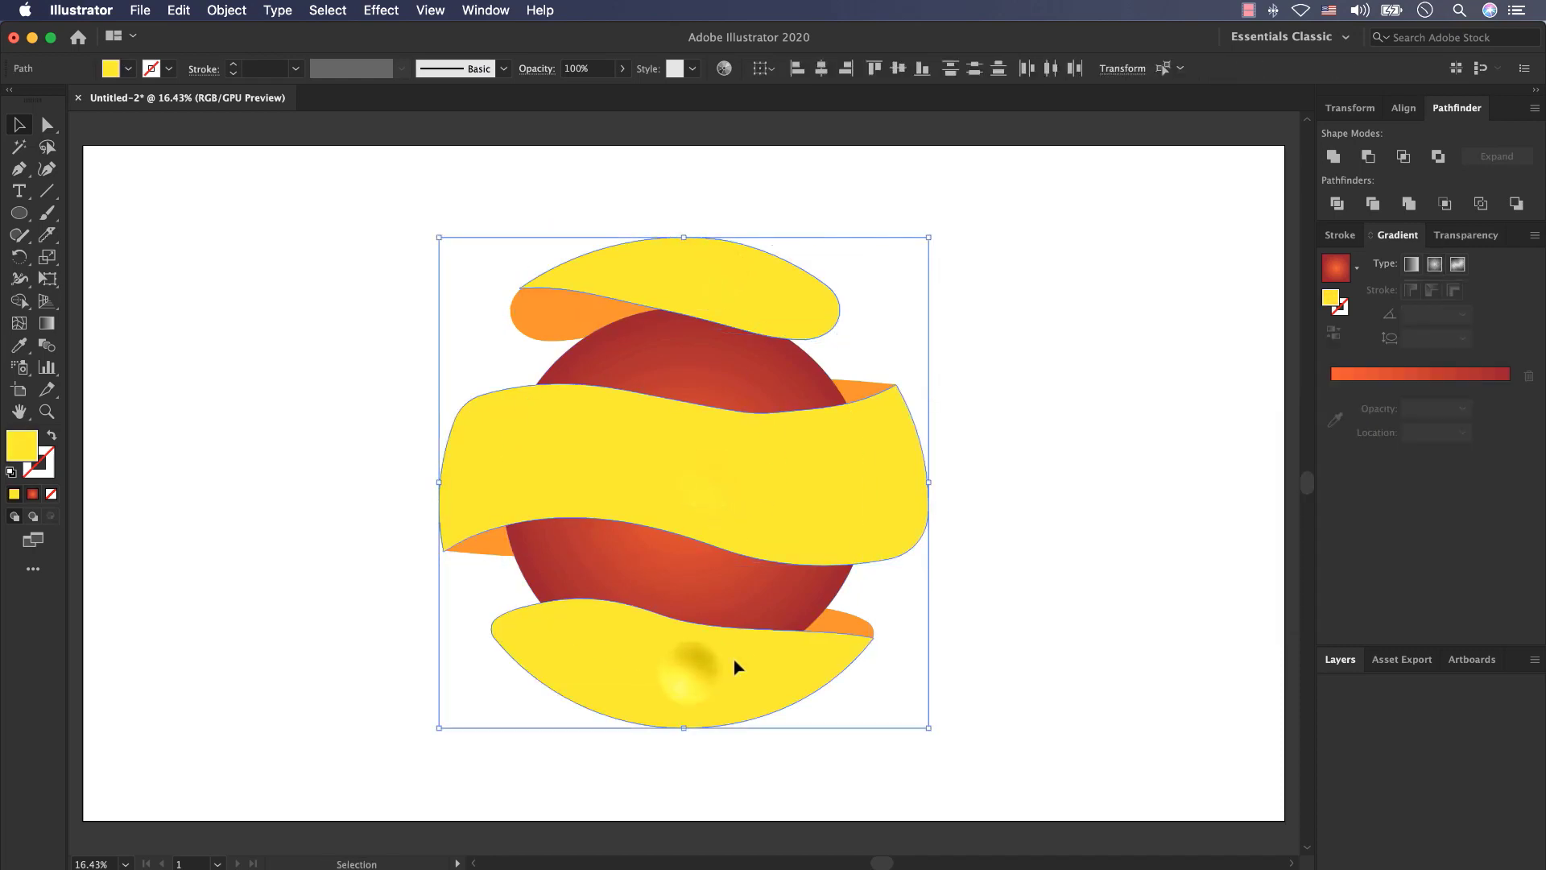
pyautogui.click(1335, 383)
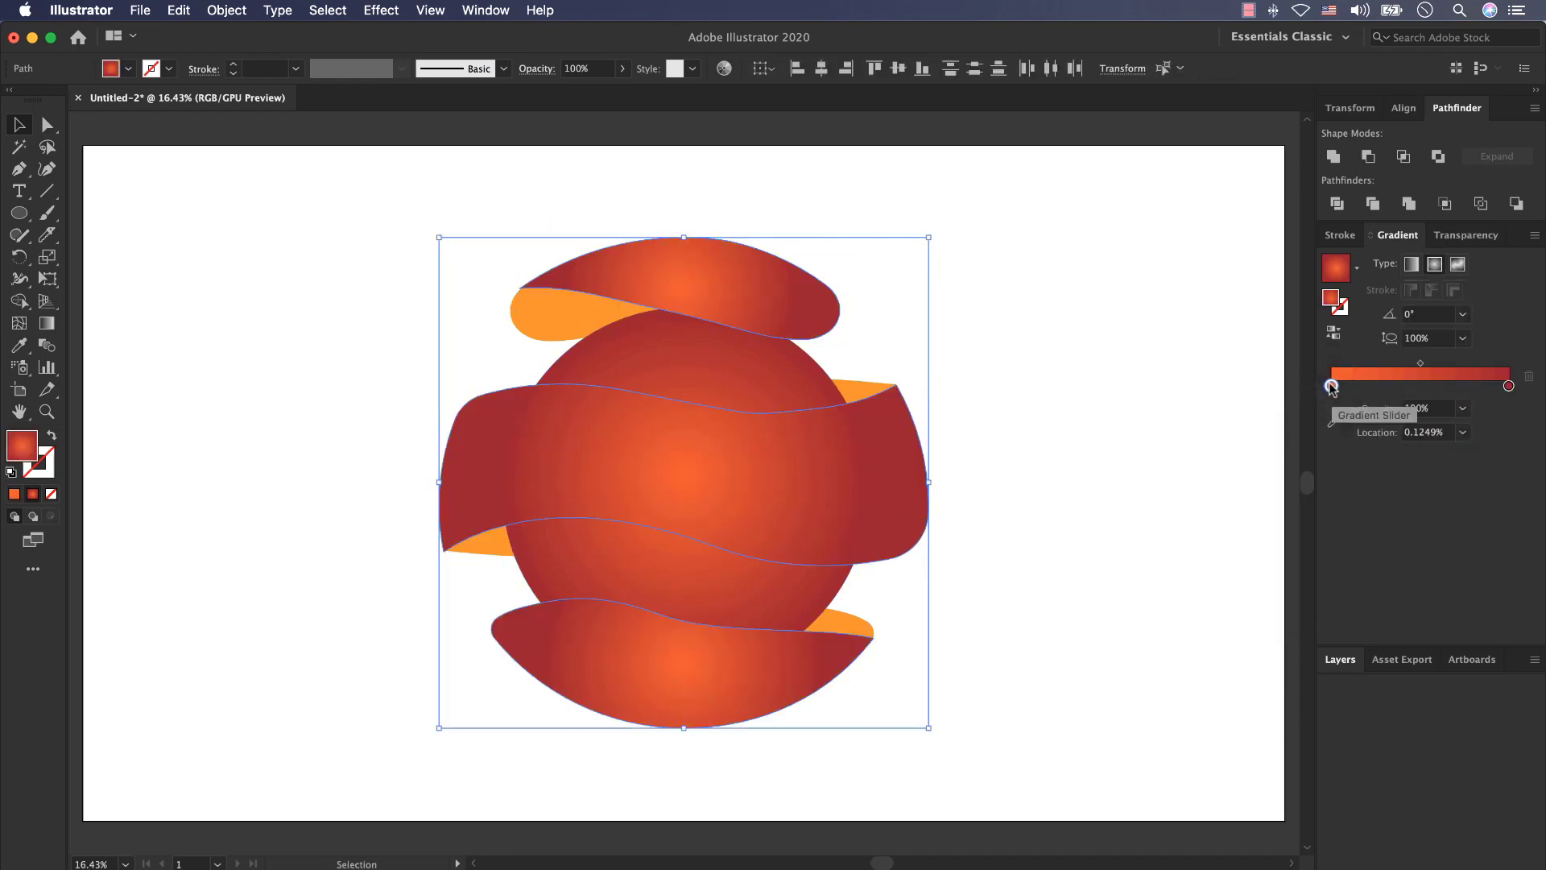
# - Set the bands' gradient to start with CMYK Yellow and end with red
pyautogui.doubleClick(1331, 385)
pyautogui.click(1271, 483)
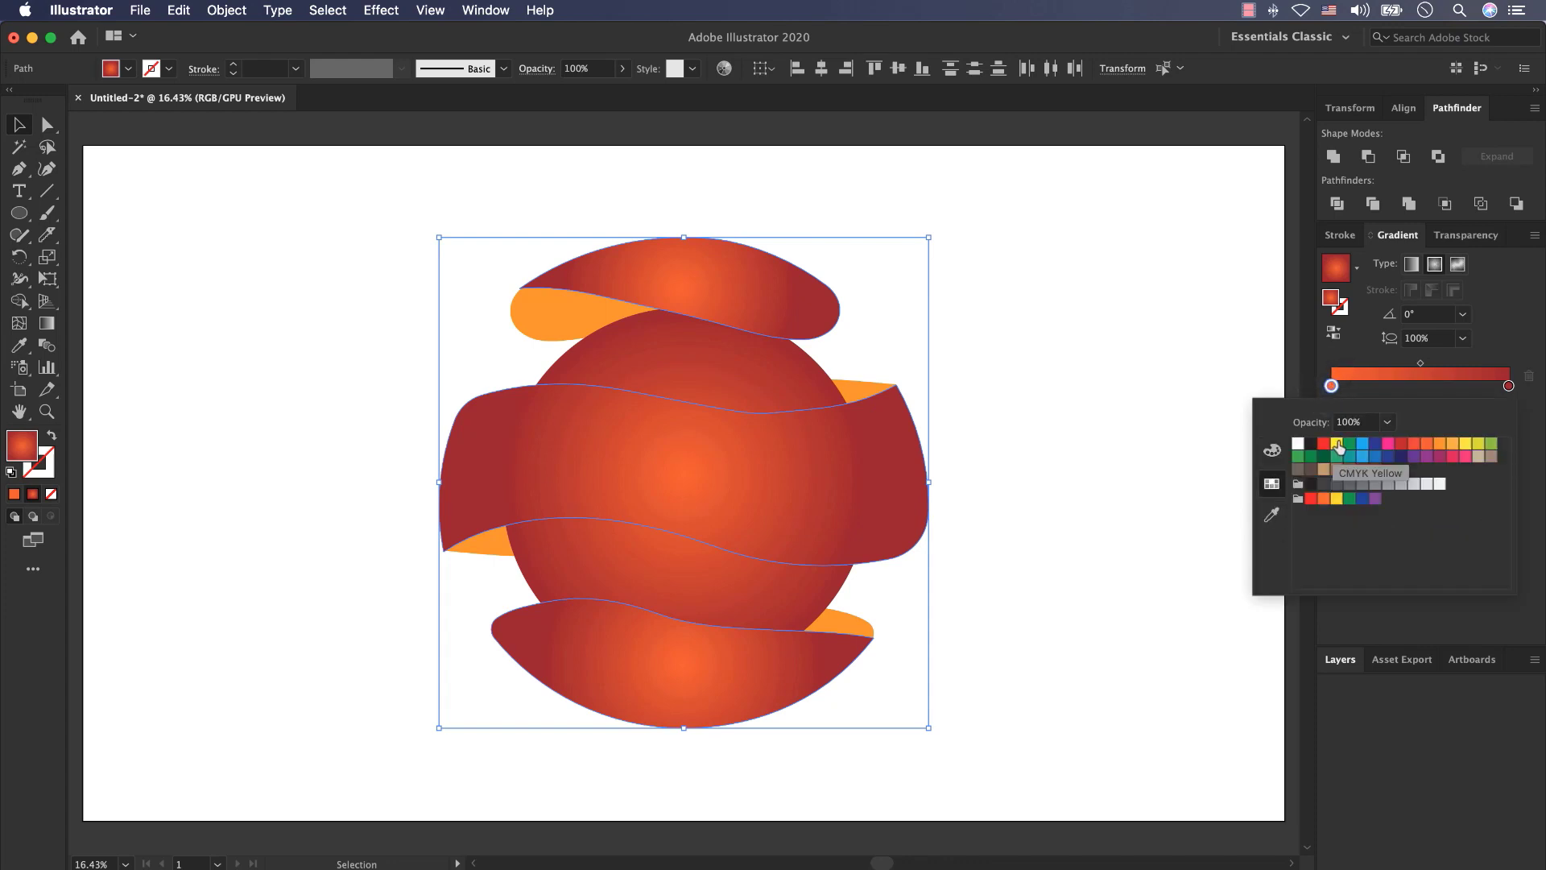
pyautogui.click(1337, 444)
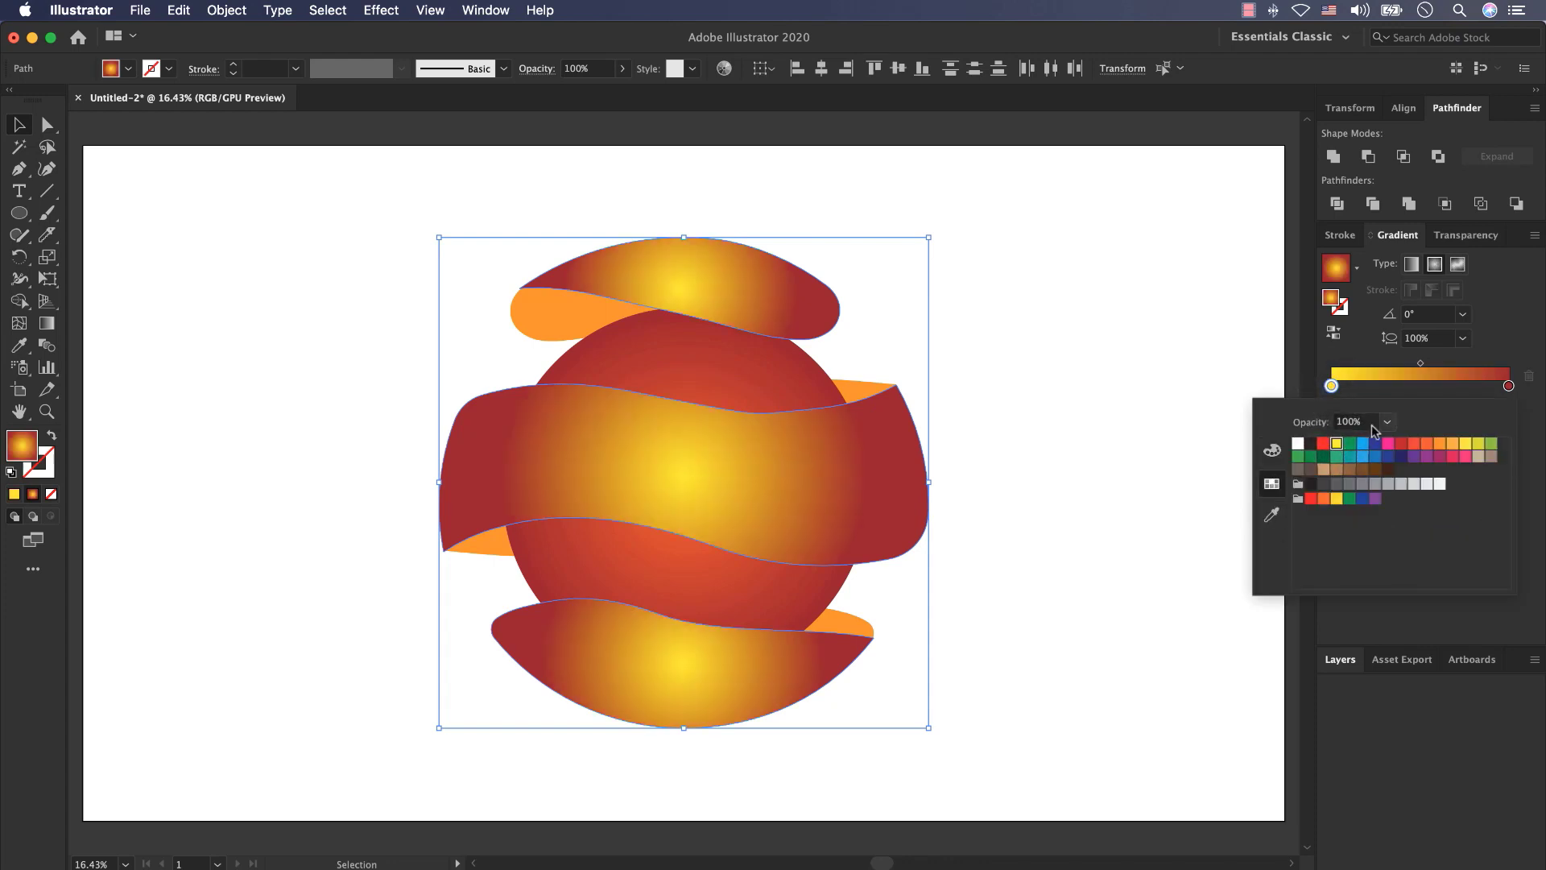
pyautogui.click(1508, 385)
pyautogui.doubleClick(1509, 385)
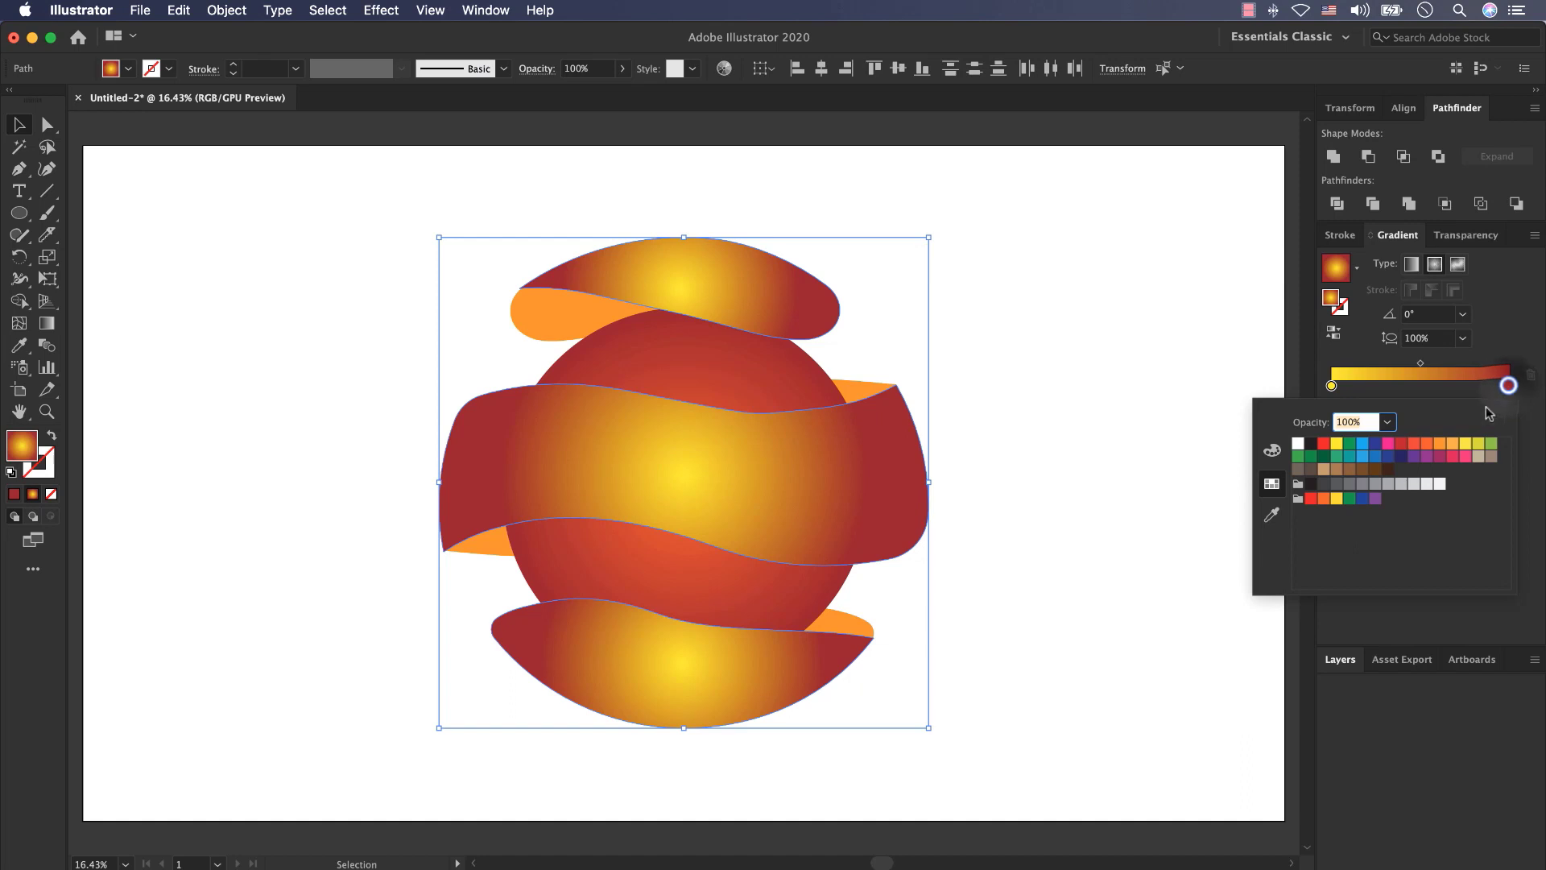
pyautogui.click(1402, 445)
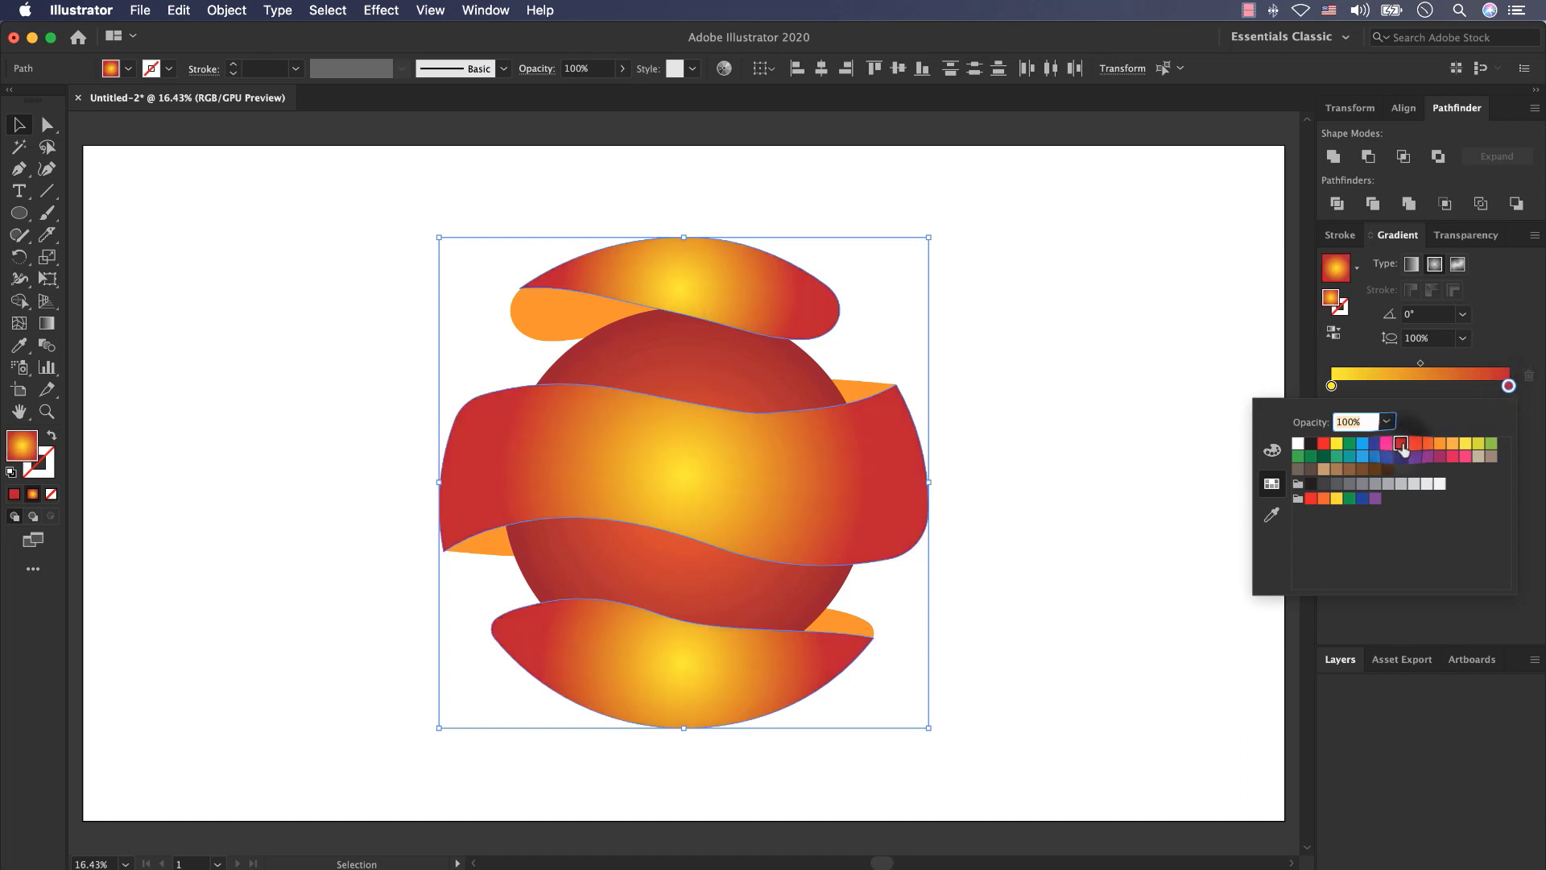
# - Make the bands' gradient linear and shift its midpoint to about 80.8% so yellow dominates
pyautogui.click(1413, 269)
pyautogui.click(1411, 266)
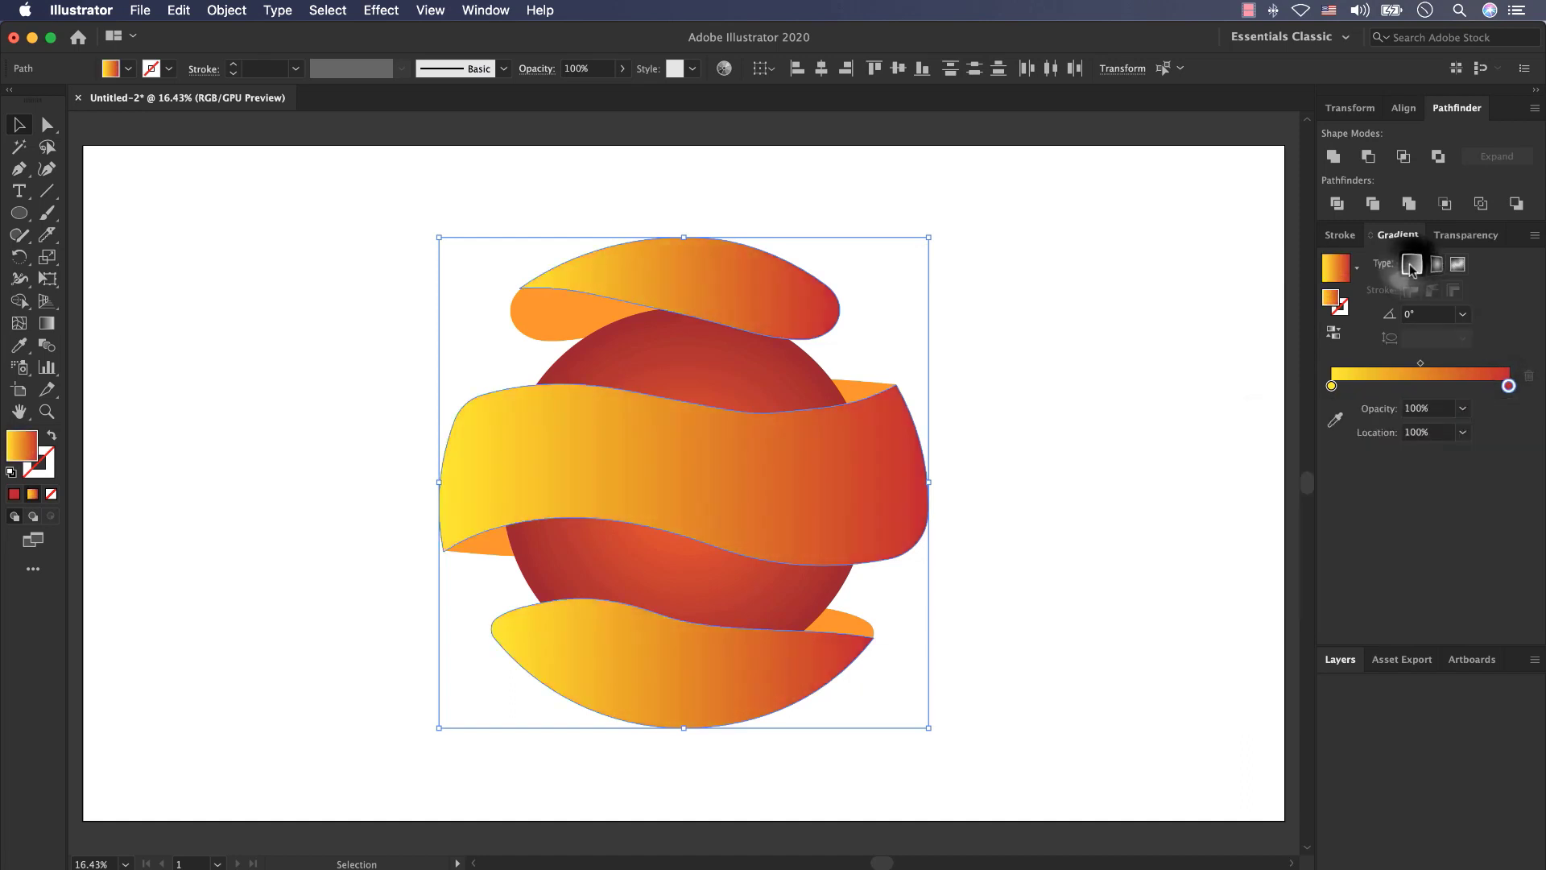
pyautogui.moveTo(1420, 364); pyautogui.dragTo(1477, 369)
pyautogui.click(1251, 432)
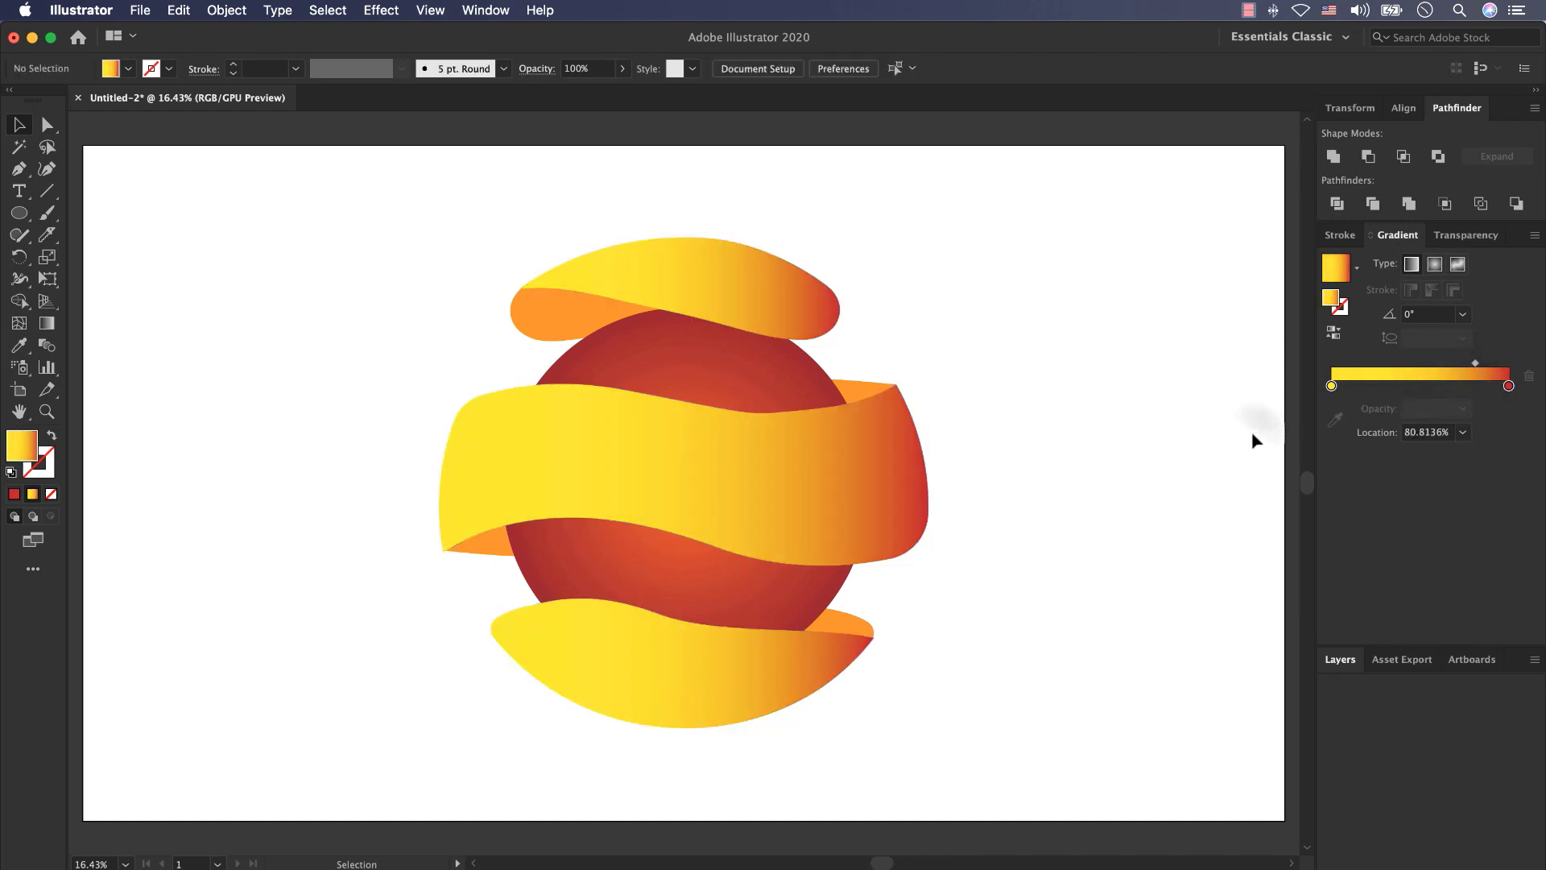
# - Apply the linear gradient, reversed with its midpoint at about 47.8%, to the orange shapes behind the top, middle-left and bottom bands
pyautogui.keyDown('shift'); pyautogui.click(849, 620); pyautogui.keyUp('shift')
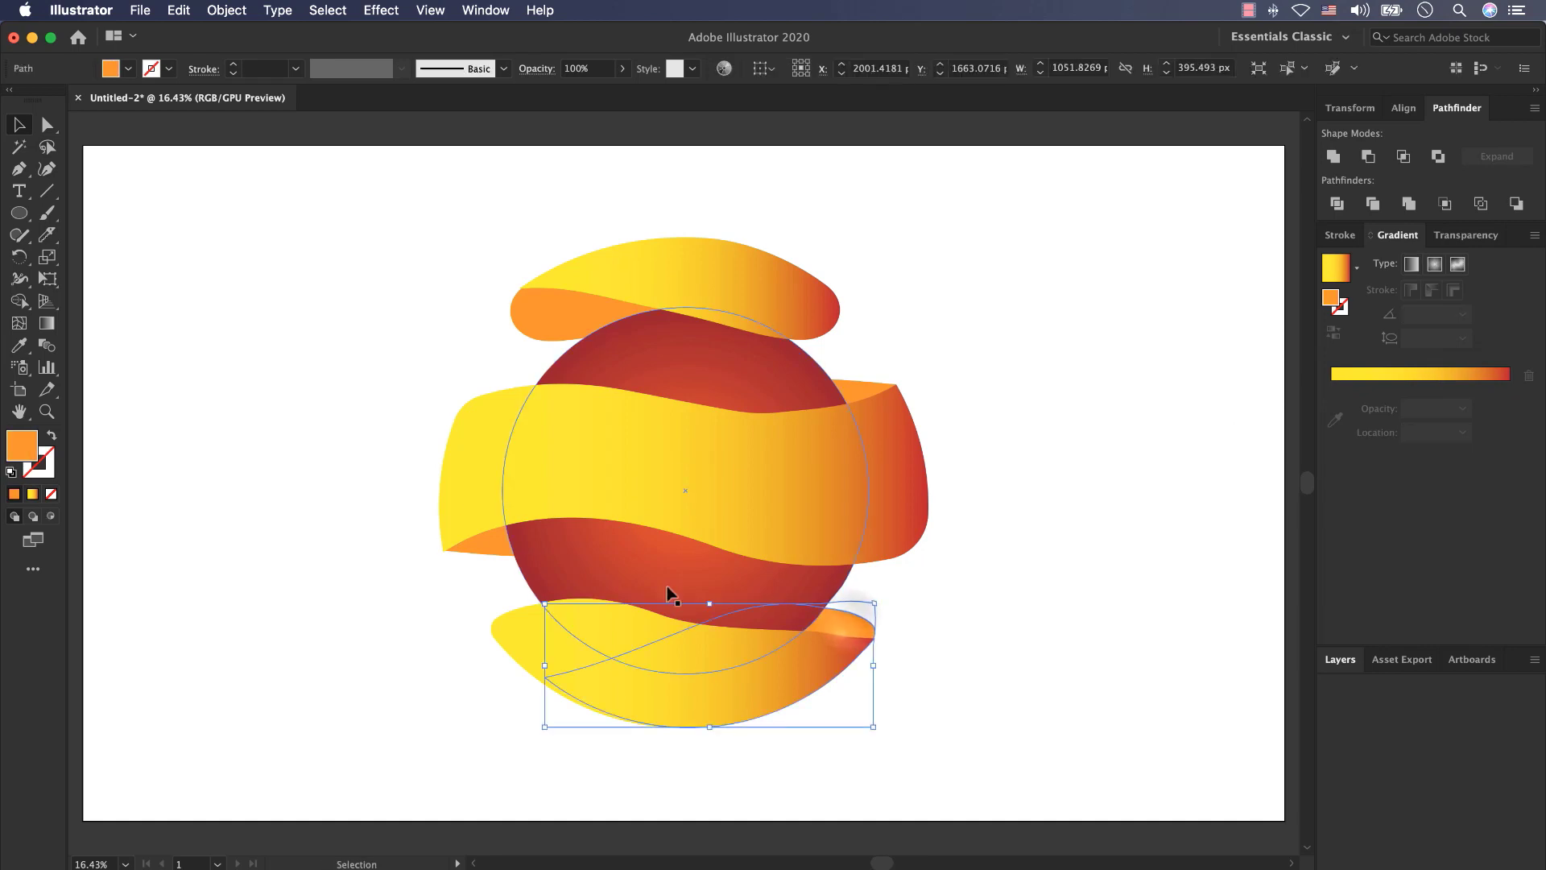
pyautogui.keyDown('shift'); pyautogui.click(481, 541); pyautogui.keyUp('shift')
pyautogui.keyDown('shift'); pyautogui.click(547, 318); pyautogui.keyUp('shift')
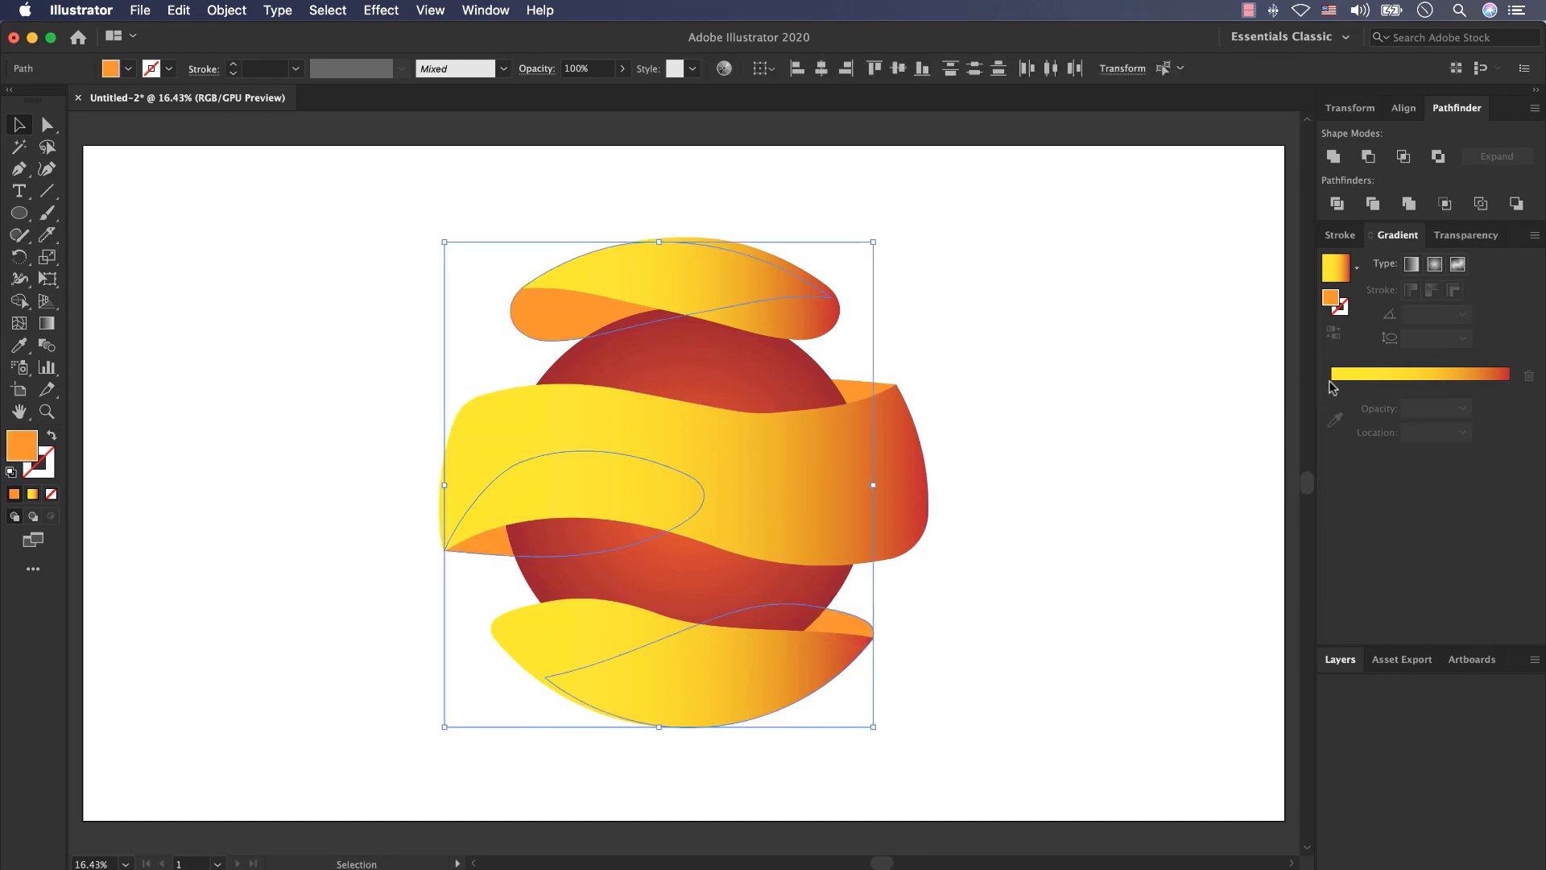
pyautogui.click(1331, 382)
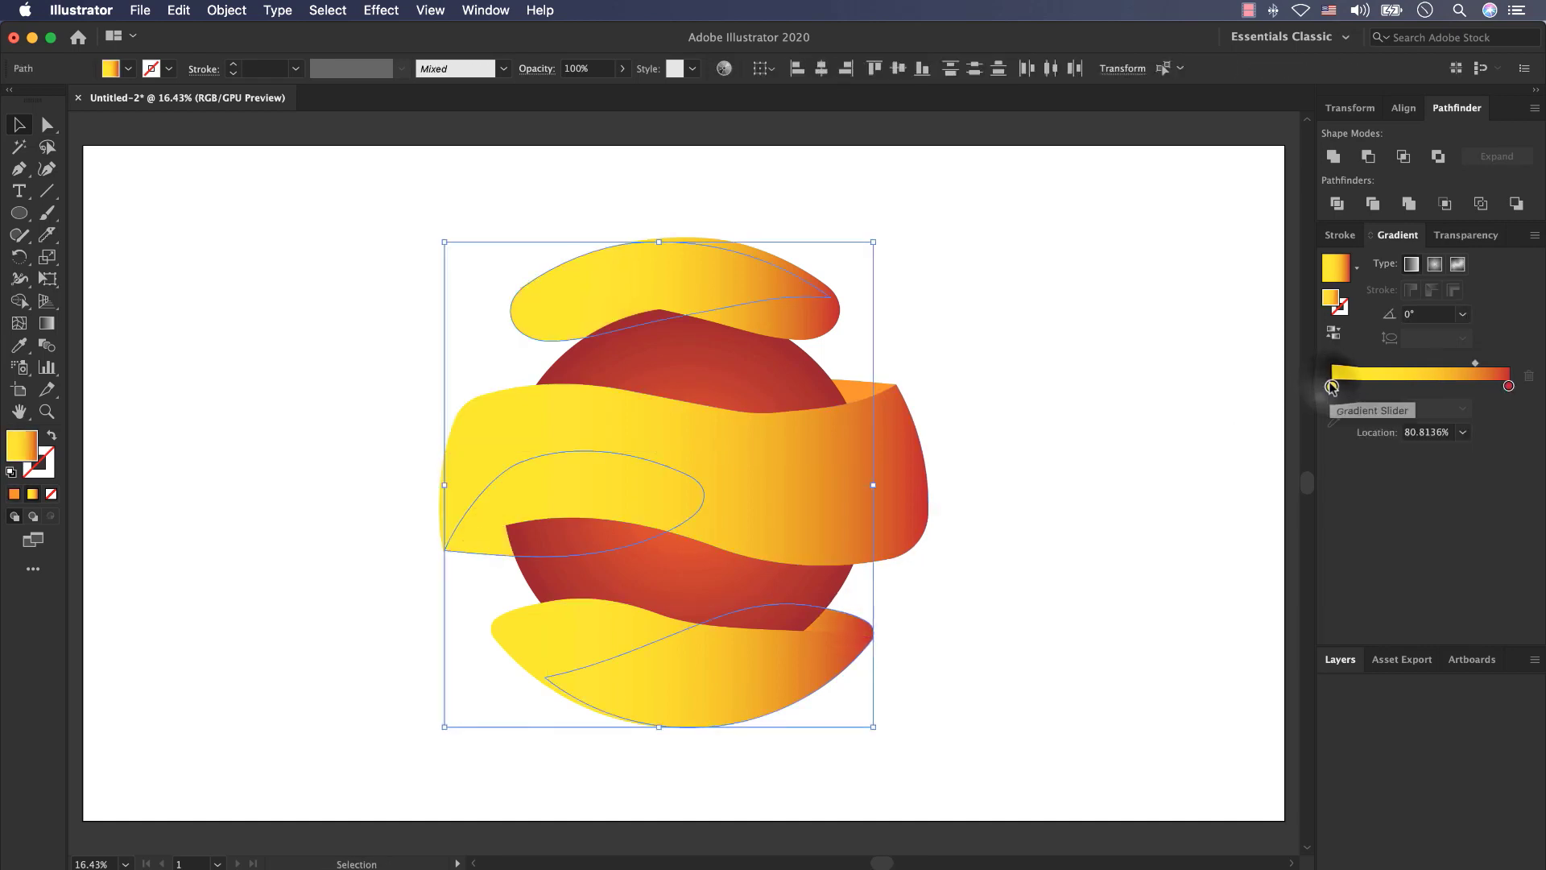
pyautogui.click(1333, 333)
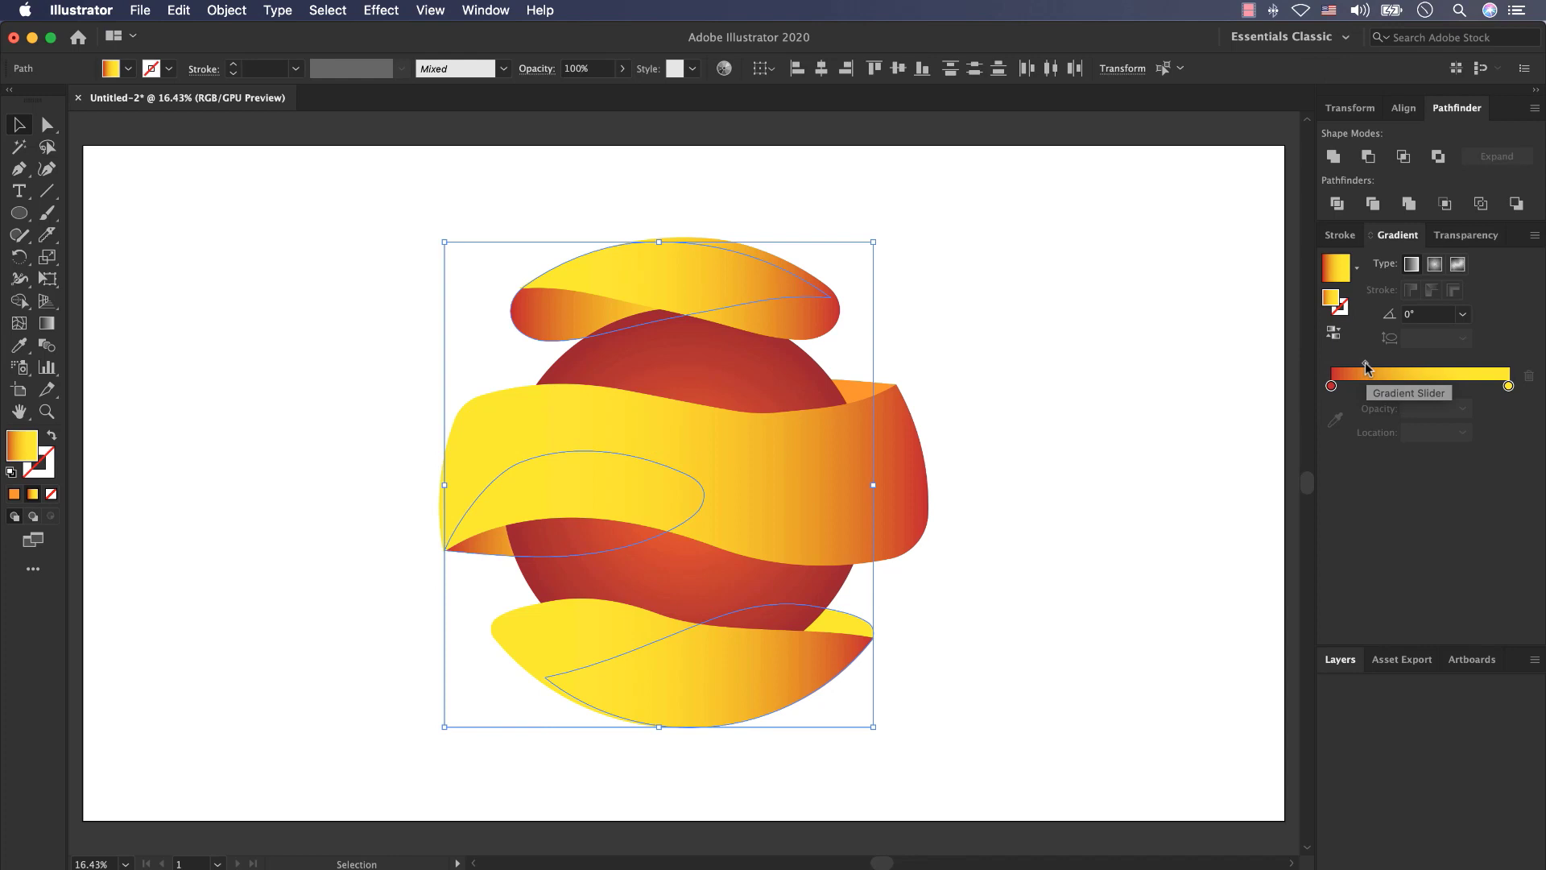
pyautogui.moveTo(1366, 363); pyautogui.dragTo(1400, 362)
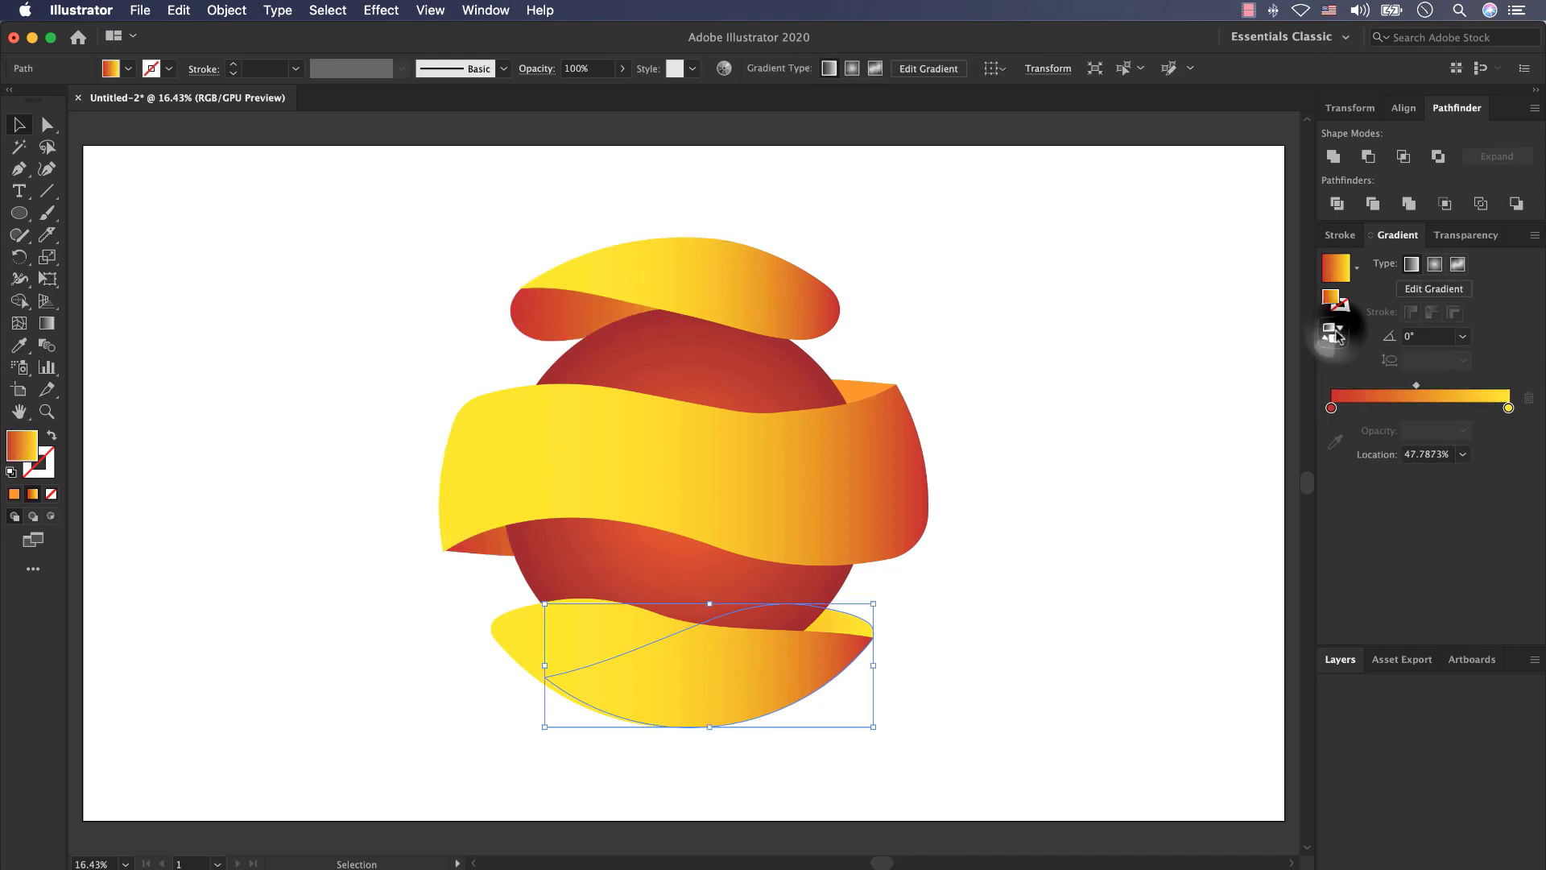
# - Reverse the gradient on the shape behind the bottom band and reduce the rounding of its right corner
pyautogui.click(1334, 333)
pyautogui.click(987, 594)
pyautogui.scroll(2, 882, 643)
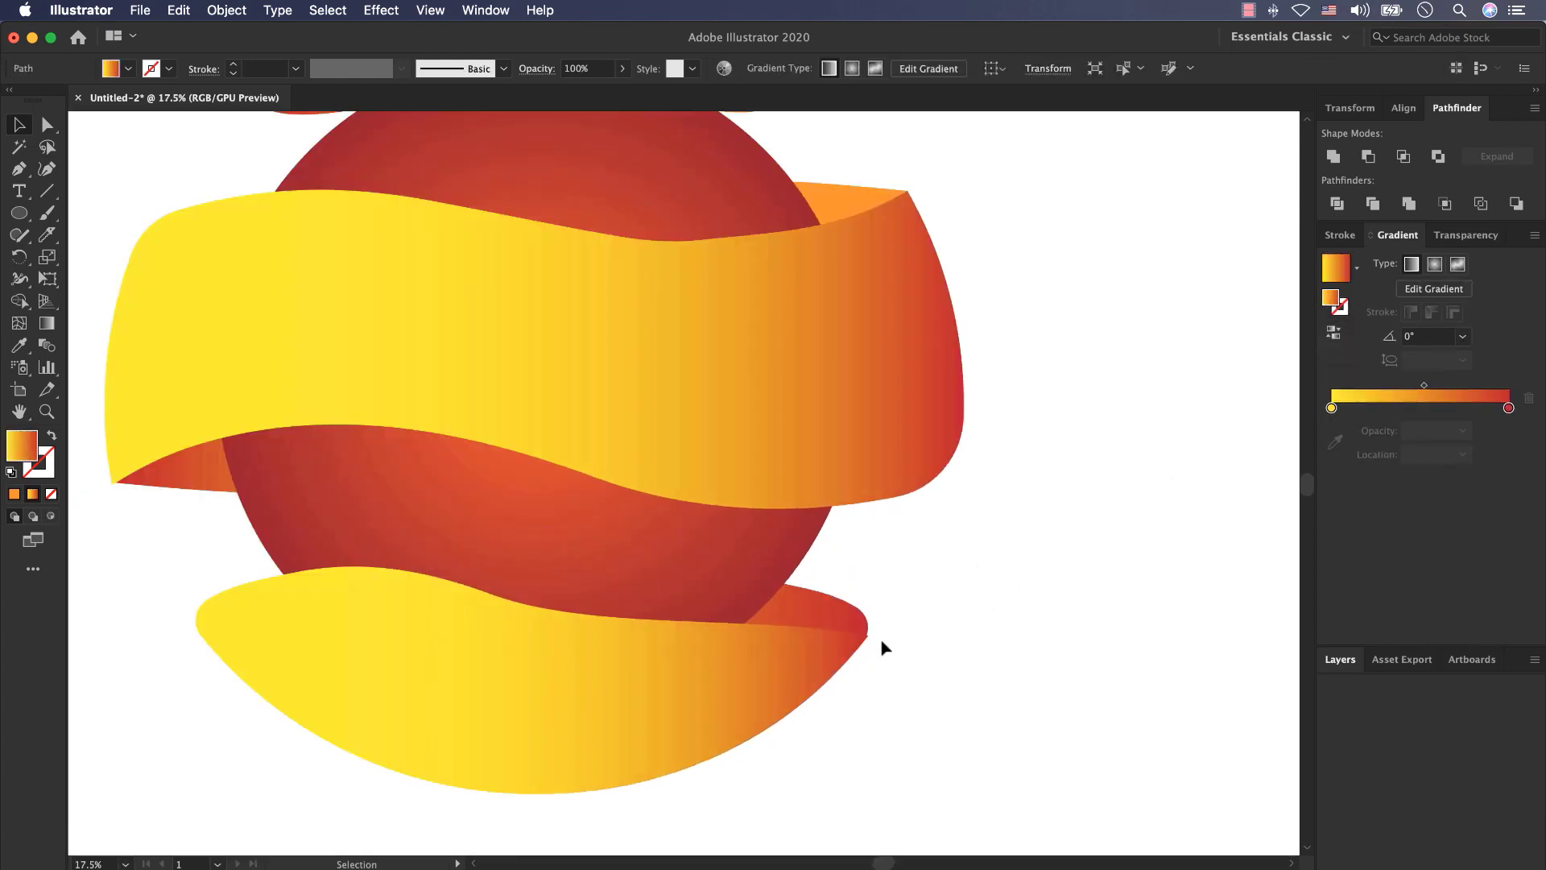
pyautogui.scroll(10, 883, 646)
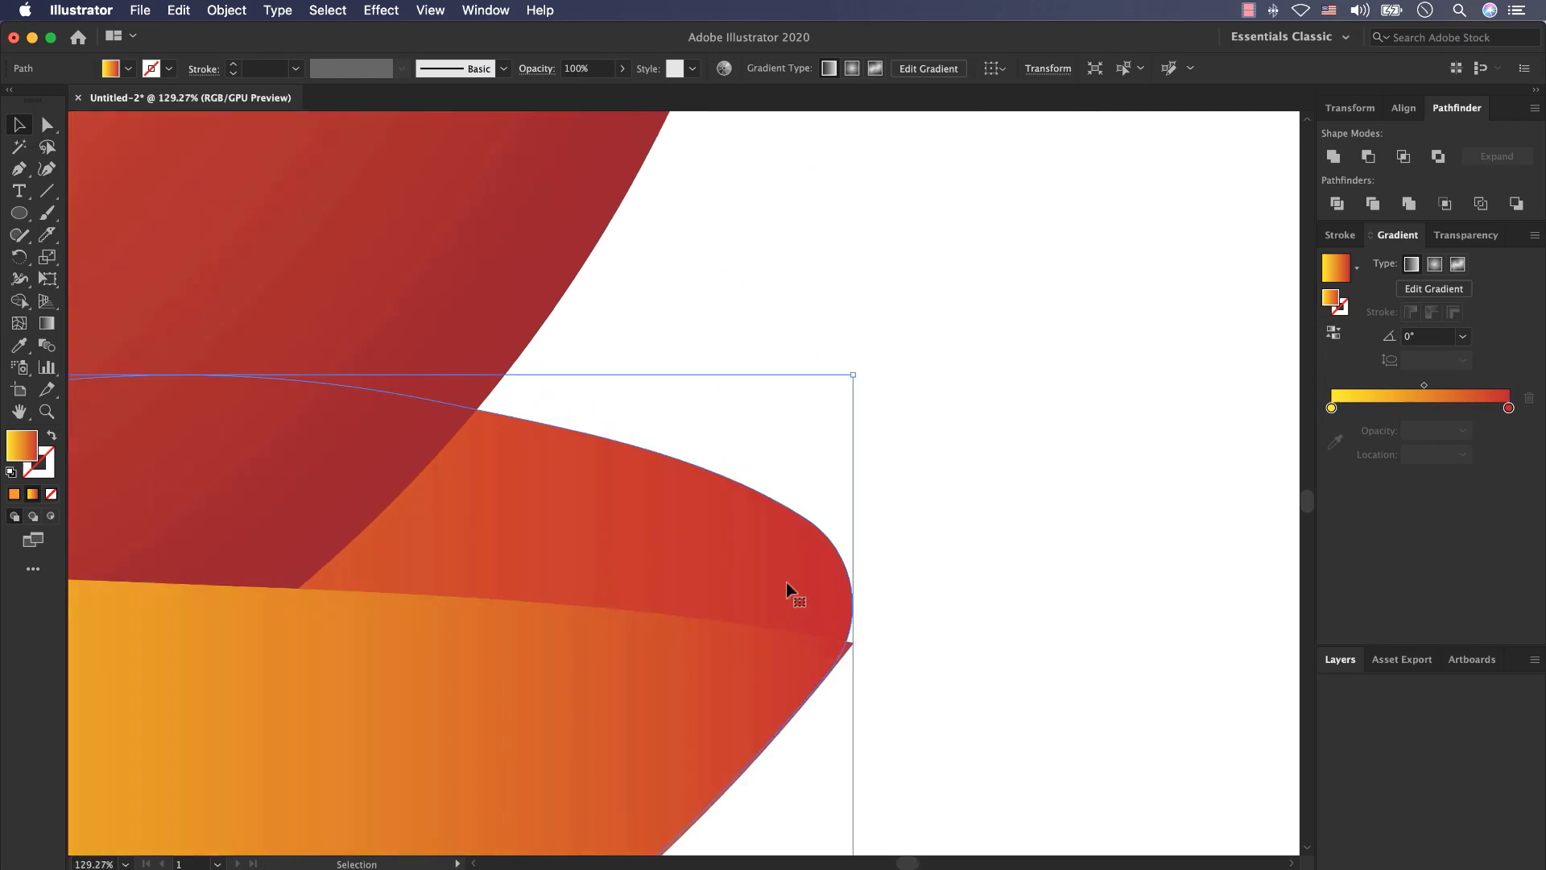
pyautogui.click(48, 129)
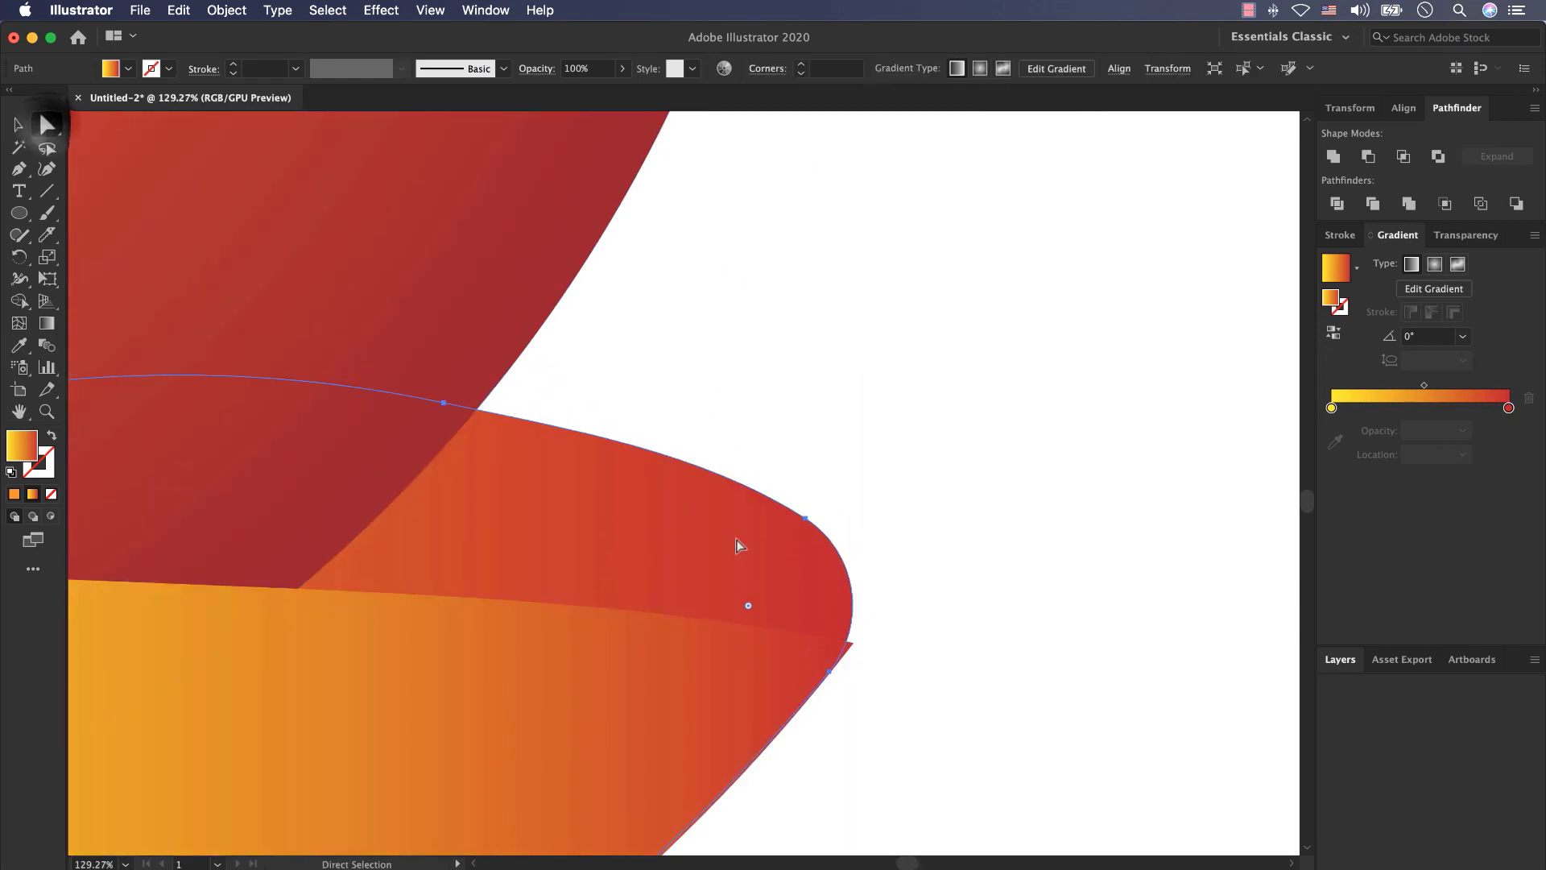
pyautogui.moveTo(746, 607); pyautogui.dragTo(798, 585)
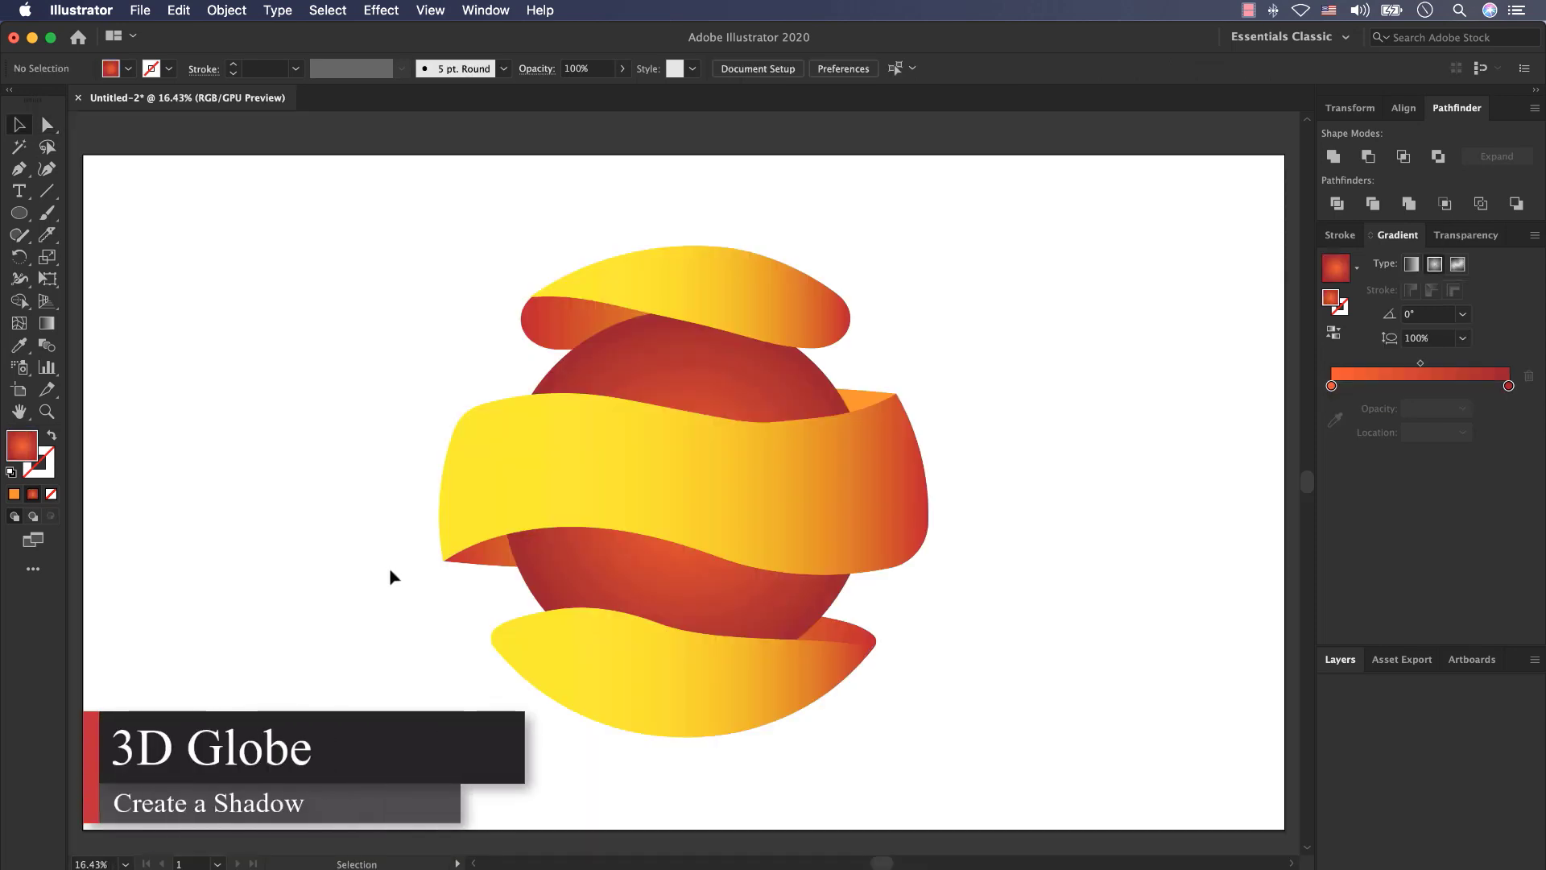
# - Draw a wide, flat ellipse centred just below the globe as the base of its shadow
pyautogui.press('l')
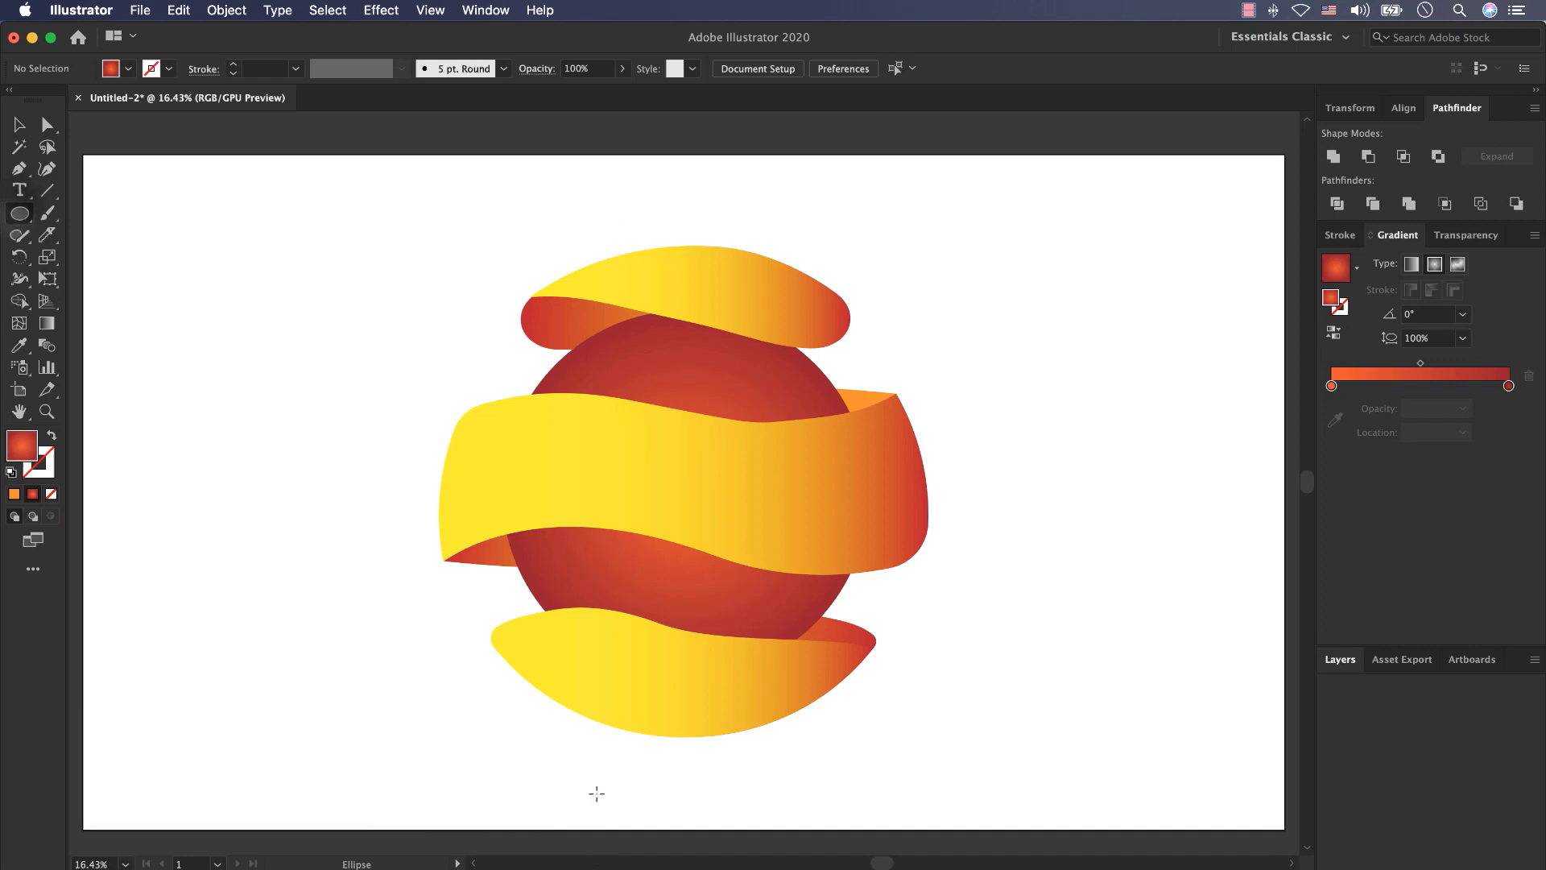
pyautogui.moveTo(490, 759); pyautogui.dragTo(892, 795)
pyautogui.press('v')
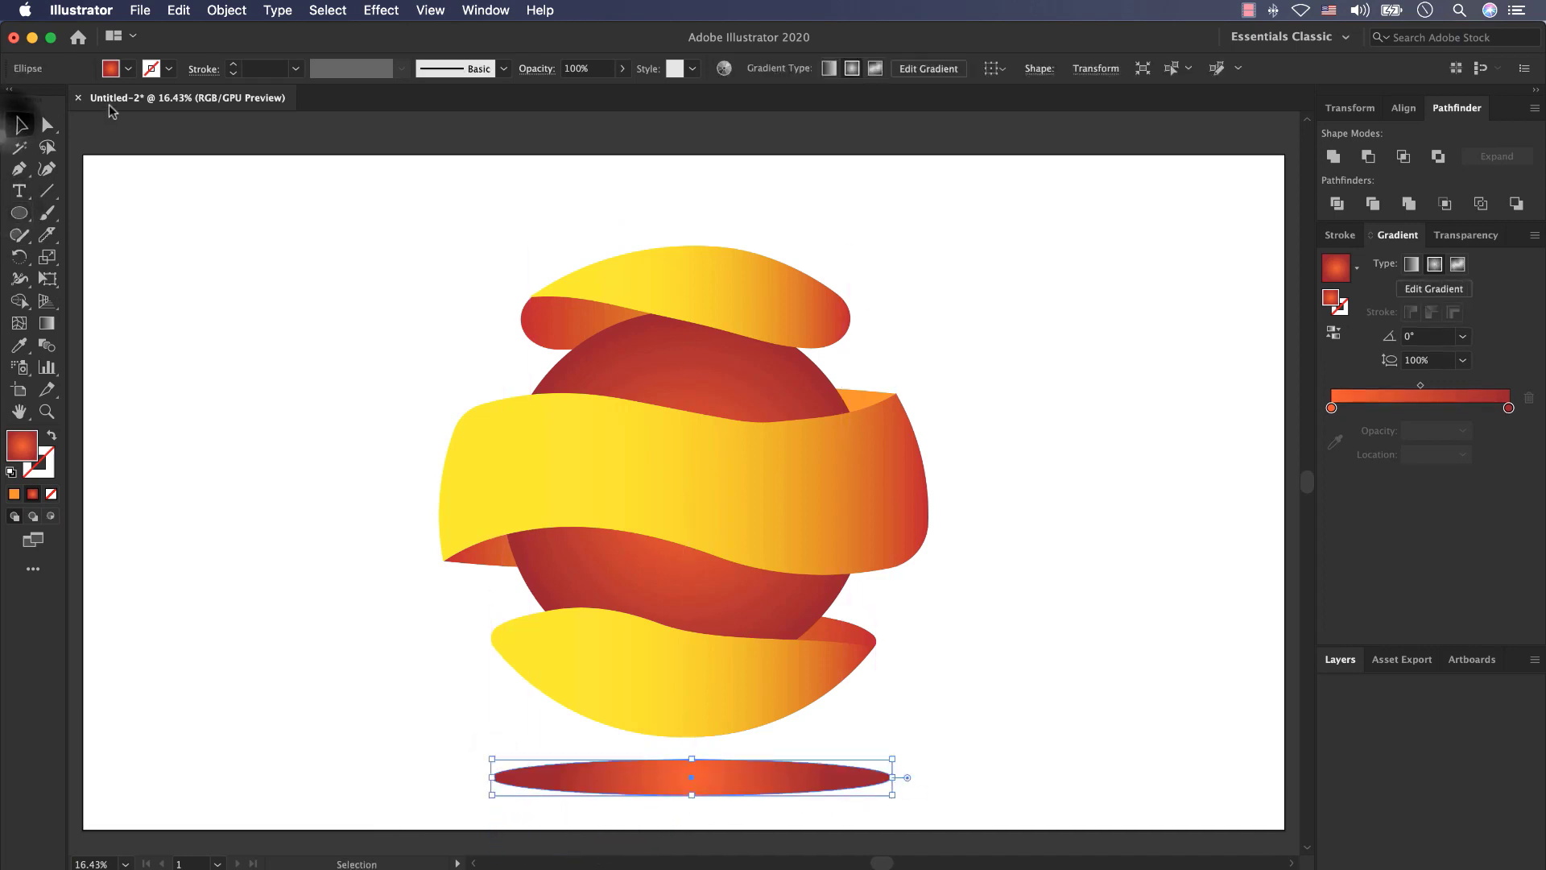
# - Fill the flat ellipse below the globe with black and apply a Feather effect with a radius of about 60 px
pyautogui.click(128, 69)
pyautogui.click(51, 99)
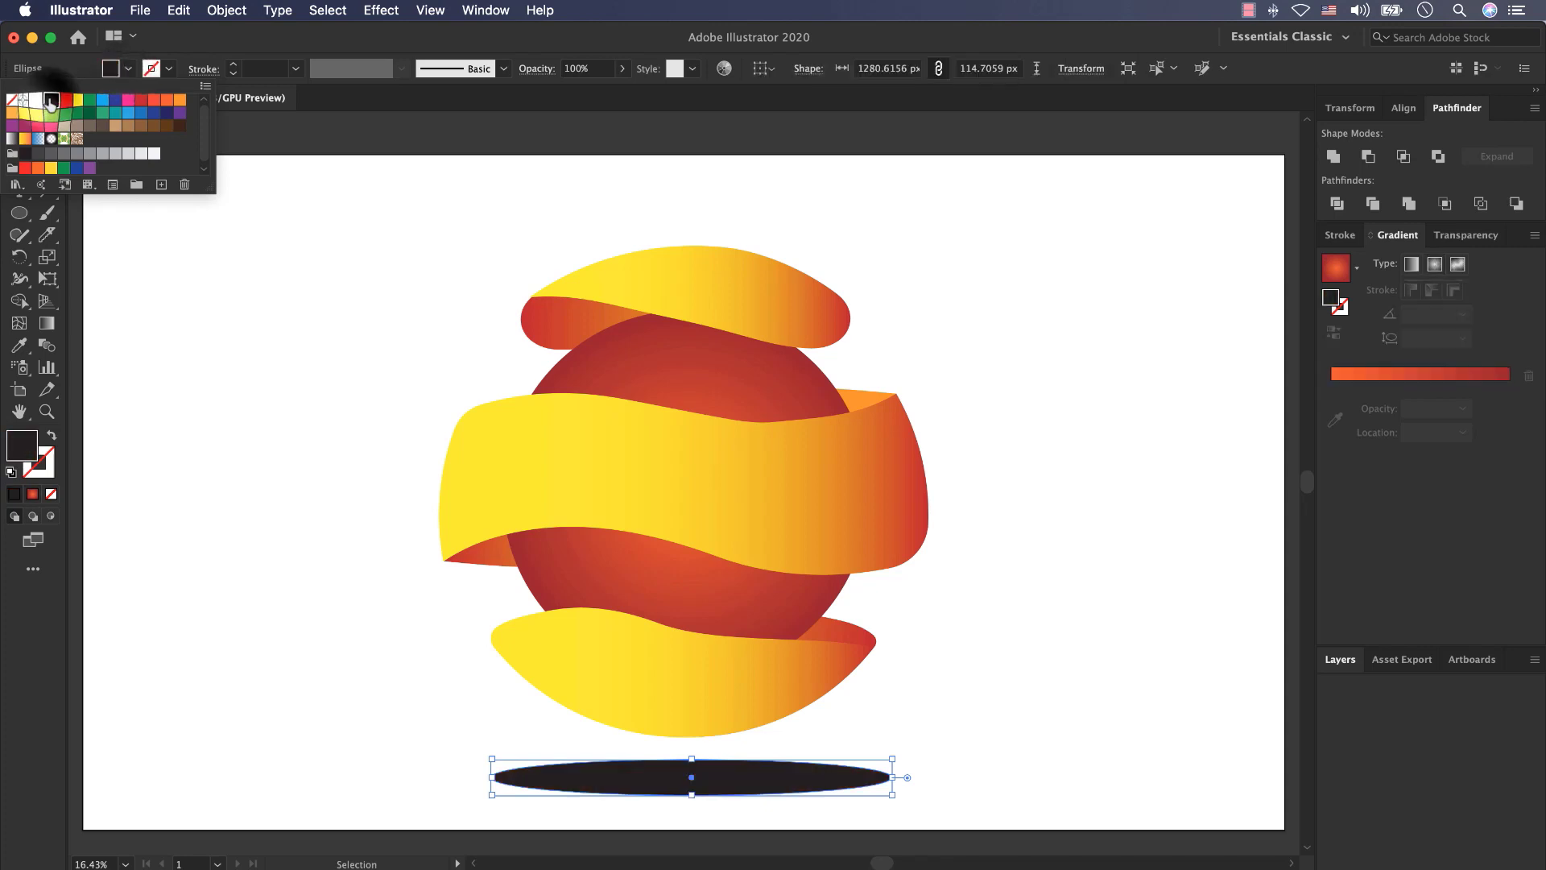
pyautogui.click(384, 10)
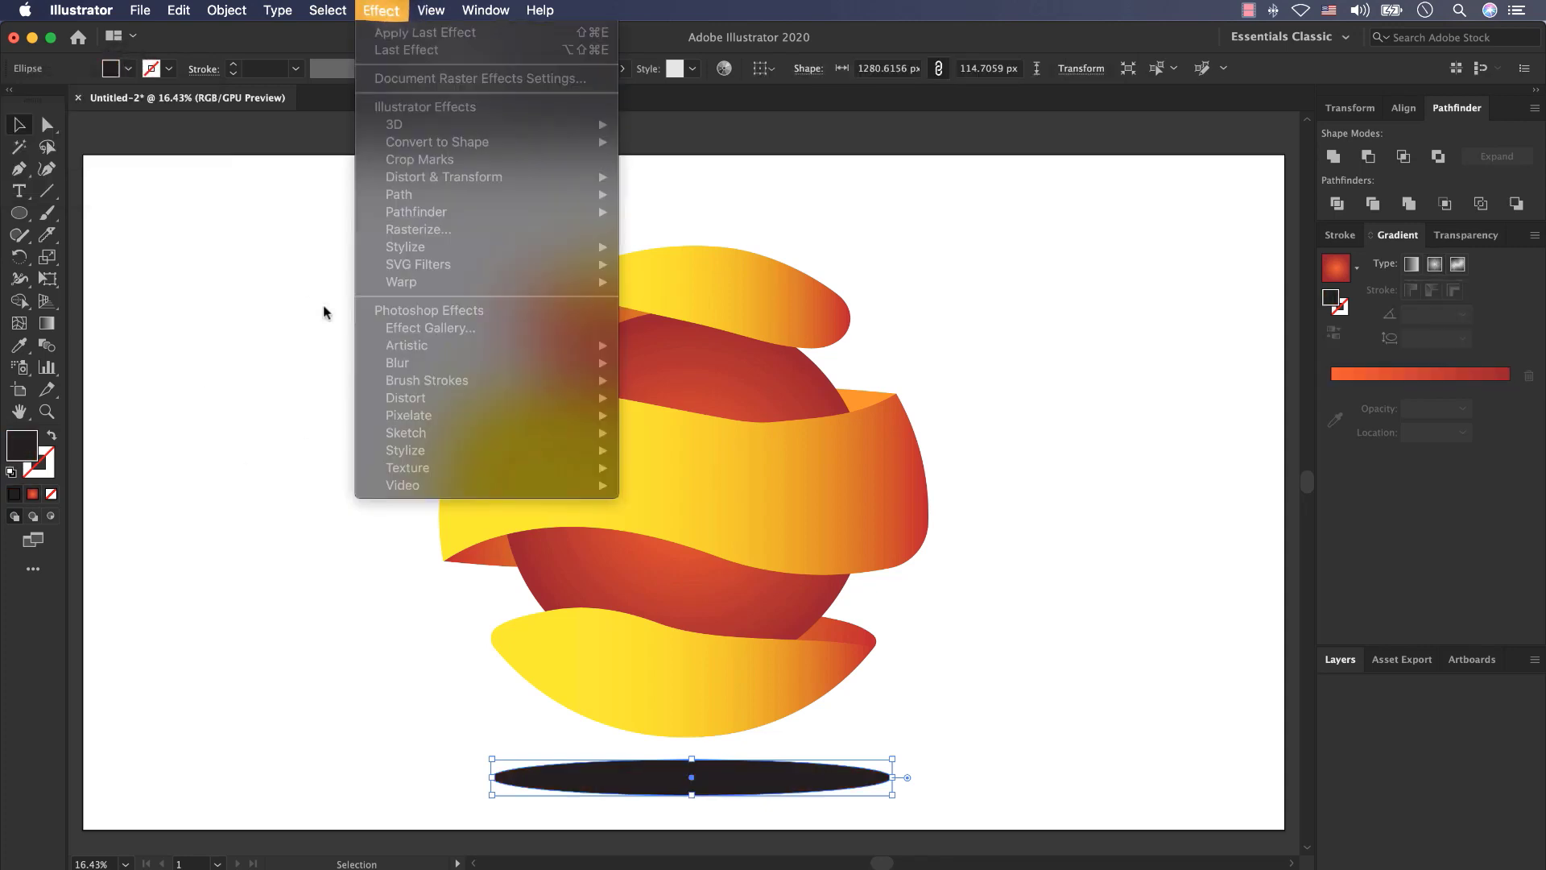
pyautogui.click(324, 312)
pyautogui.click(385, 11)
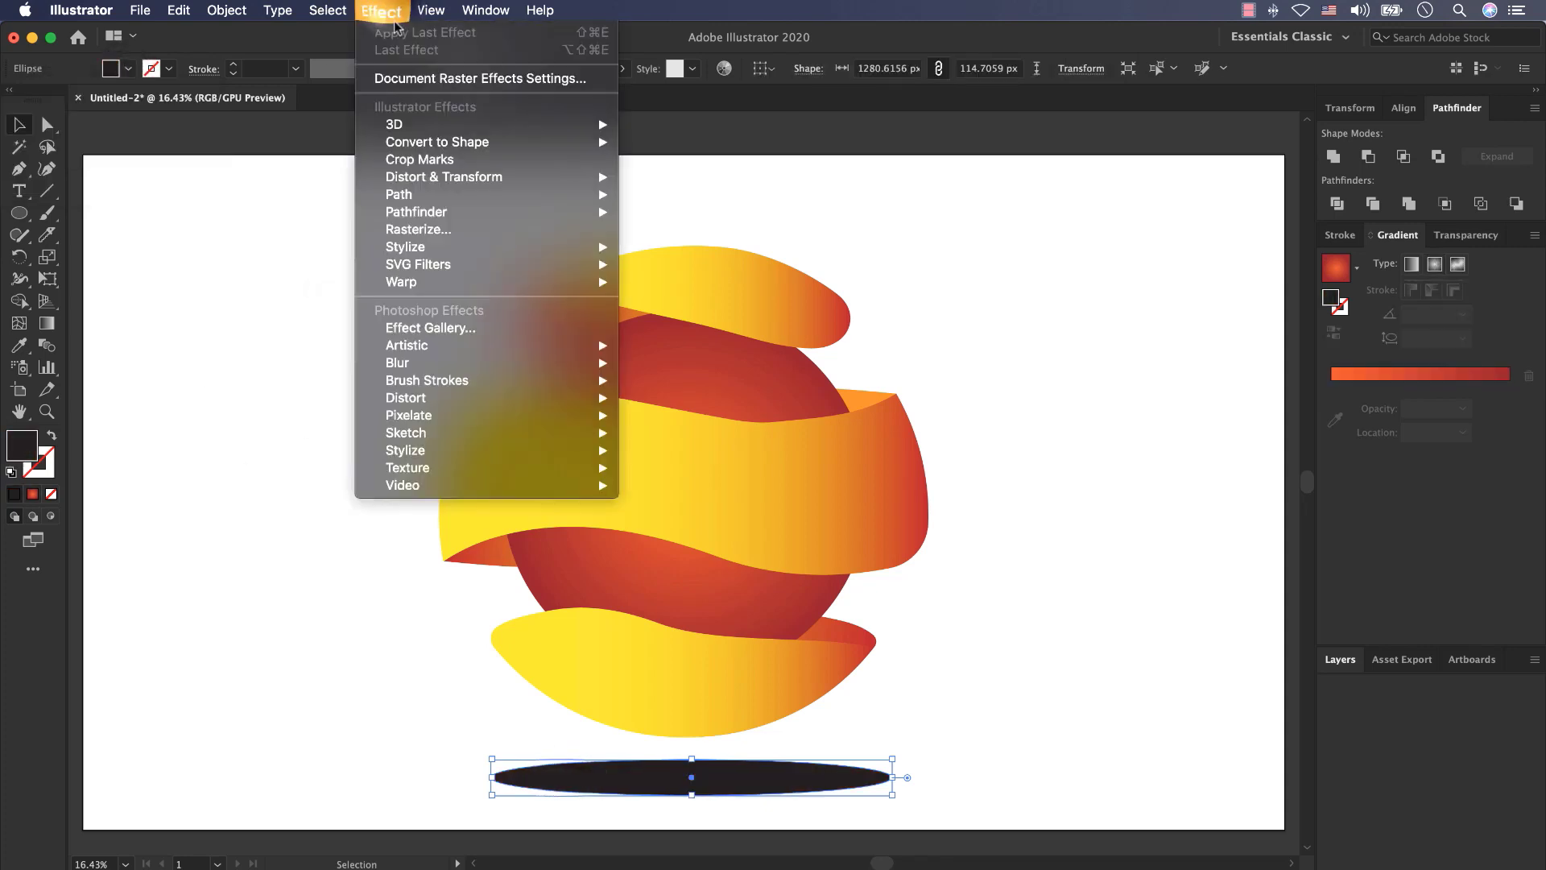
pyautogui.moveTo(432, 246)
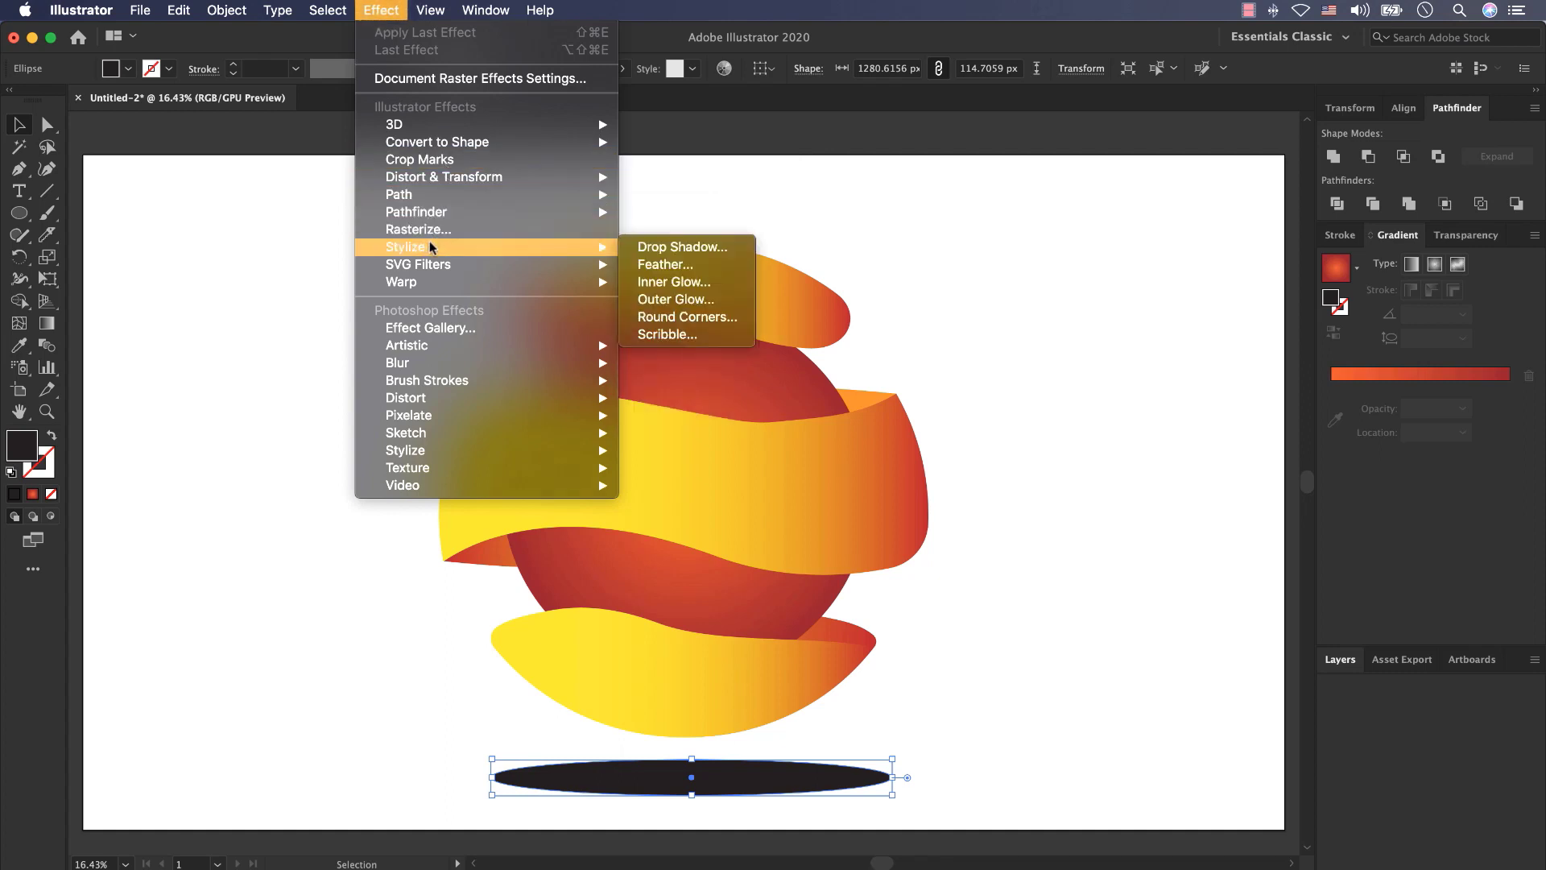
pyautogui.click(668, 263)
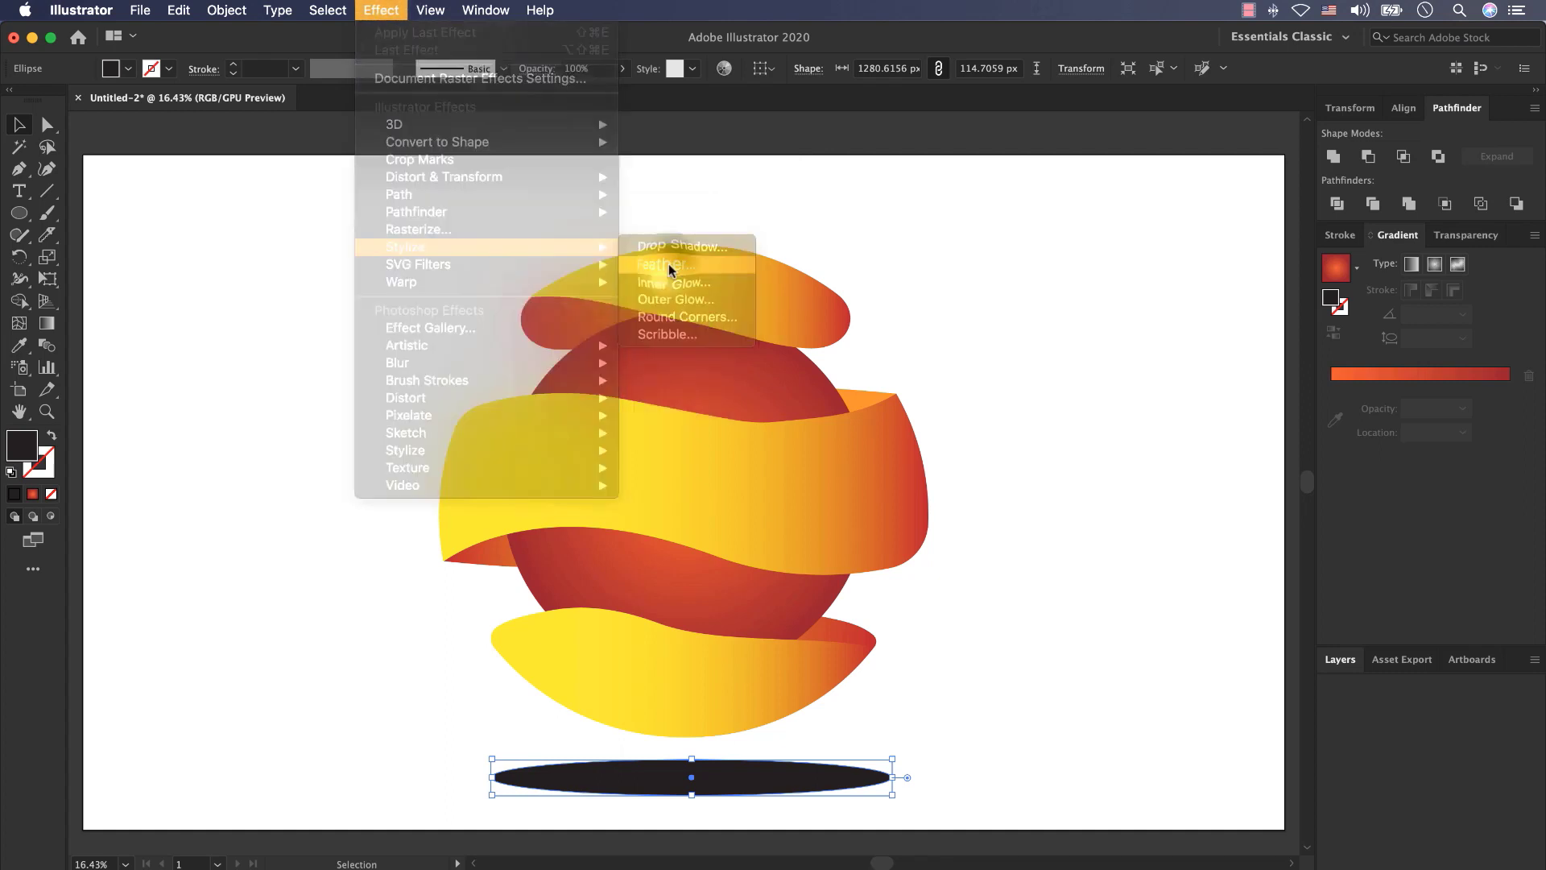
pyautogui.click(62, 160)
pyautogui.click(62, 160)
pyautogui.click(62, 160)
pyautogui.click(62, 160)
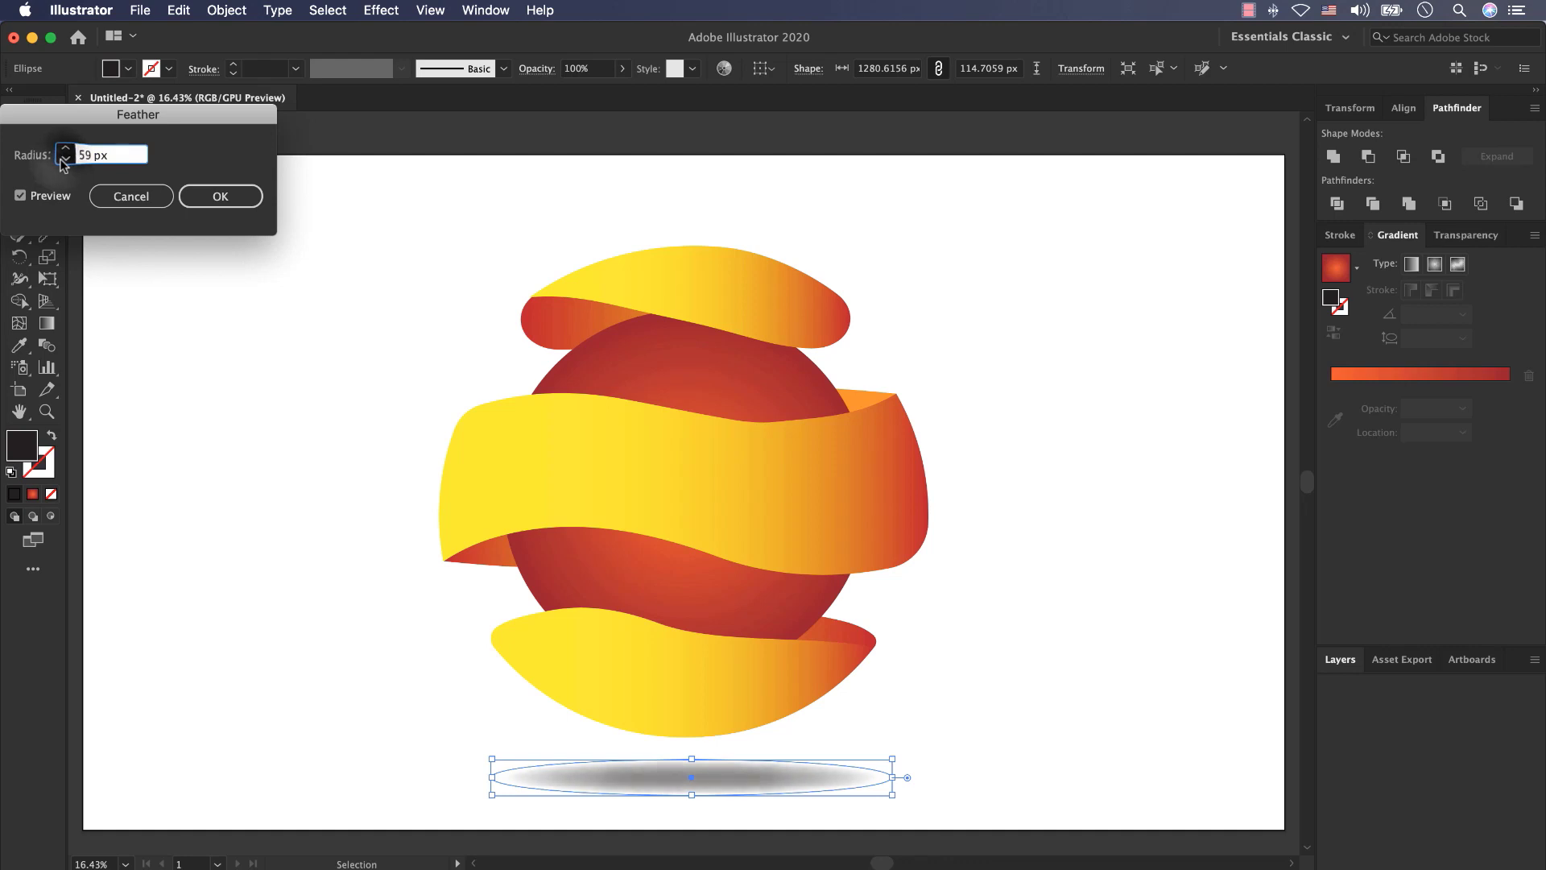
pyautogui.click(214, 196)
pyautogui.click(219, 554)
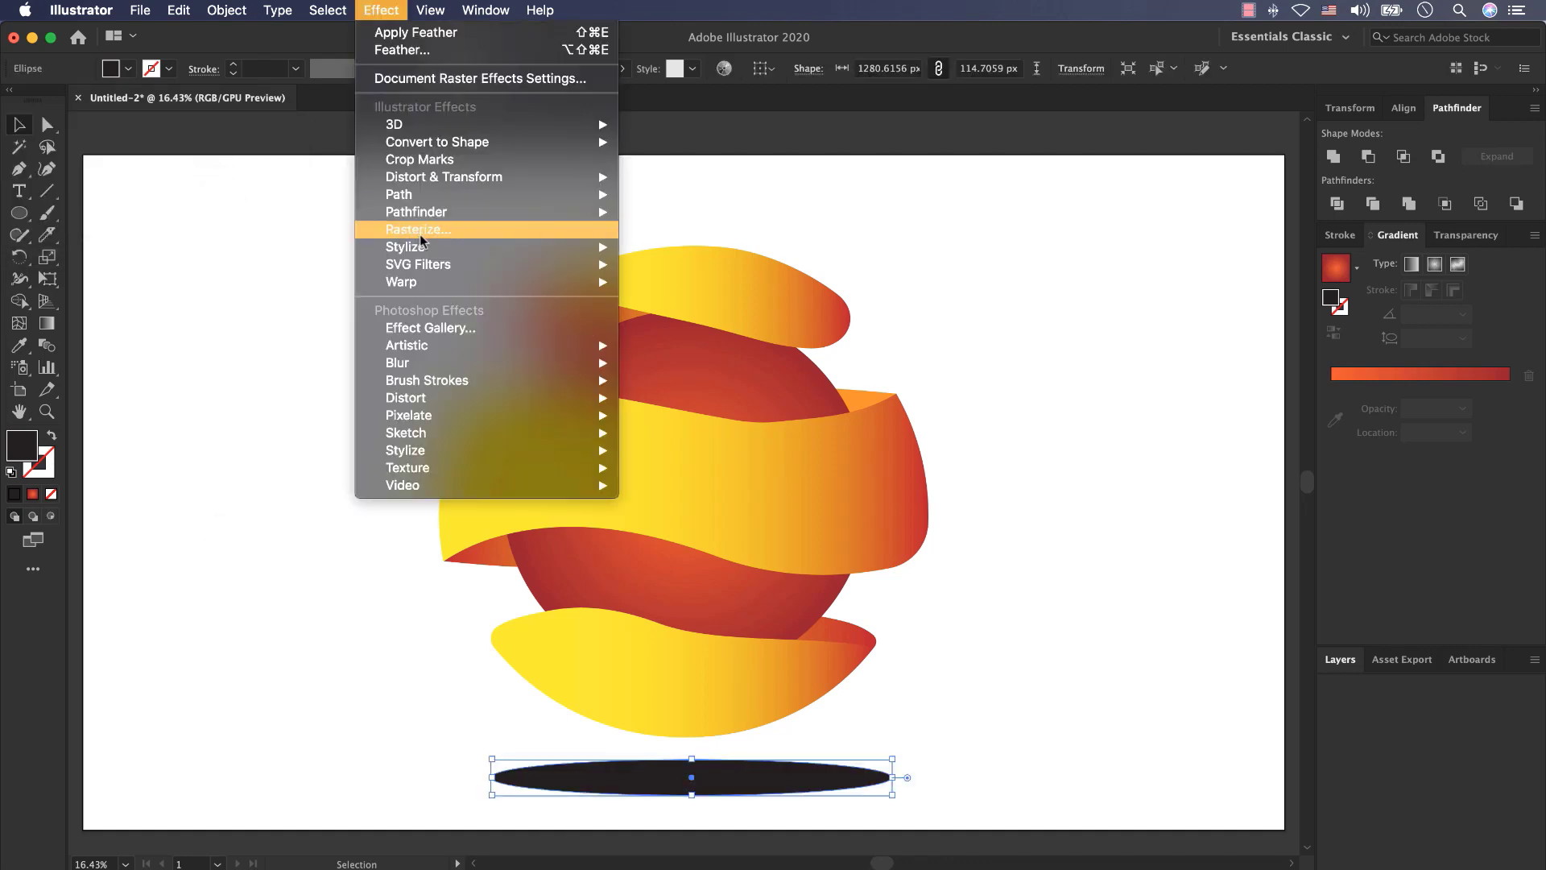
# - Set the feather radius of the shadow ellipse to 70 px
pyautogui.moveTo(596, 246)
pyautogui.click(693, 272)
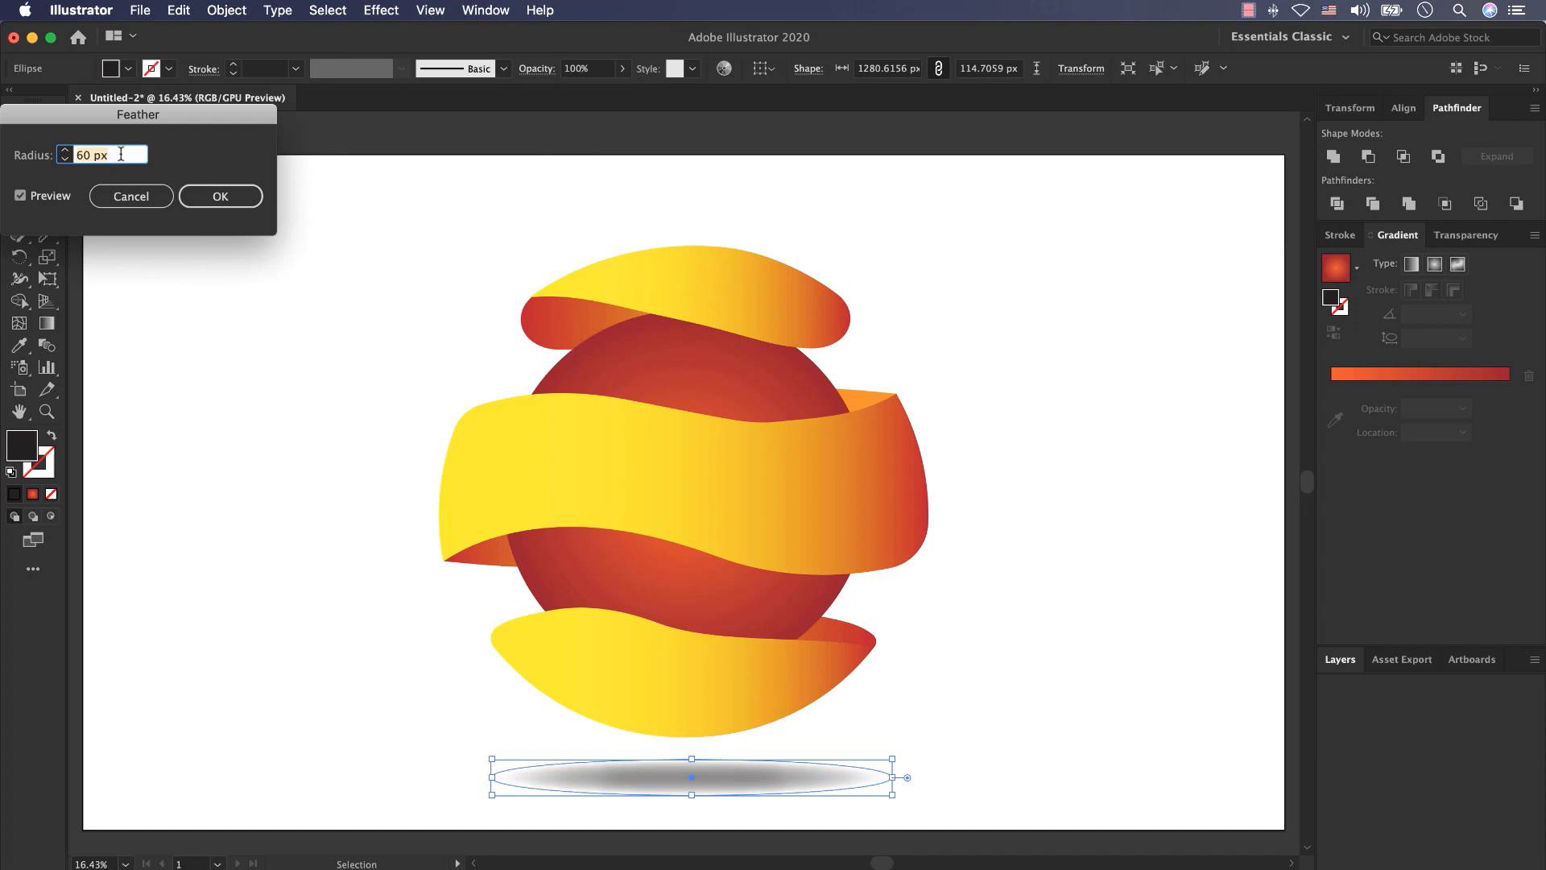
pyautogui.write('70')
pyautogui.click(207, 200)
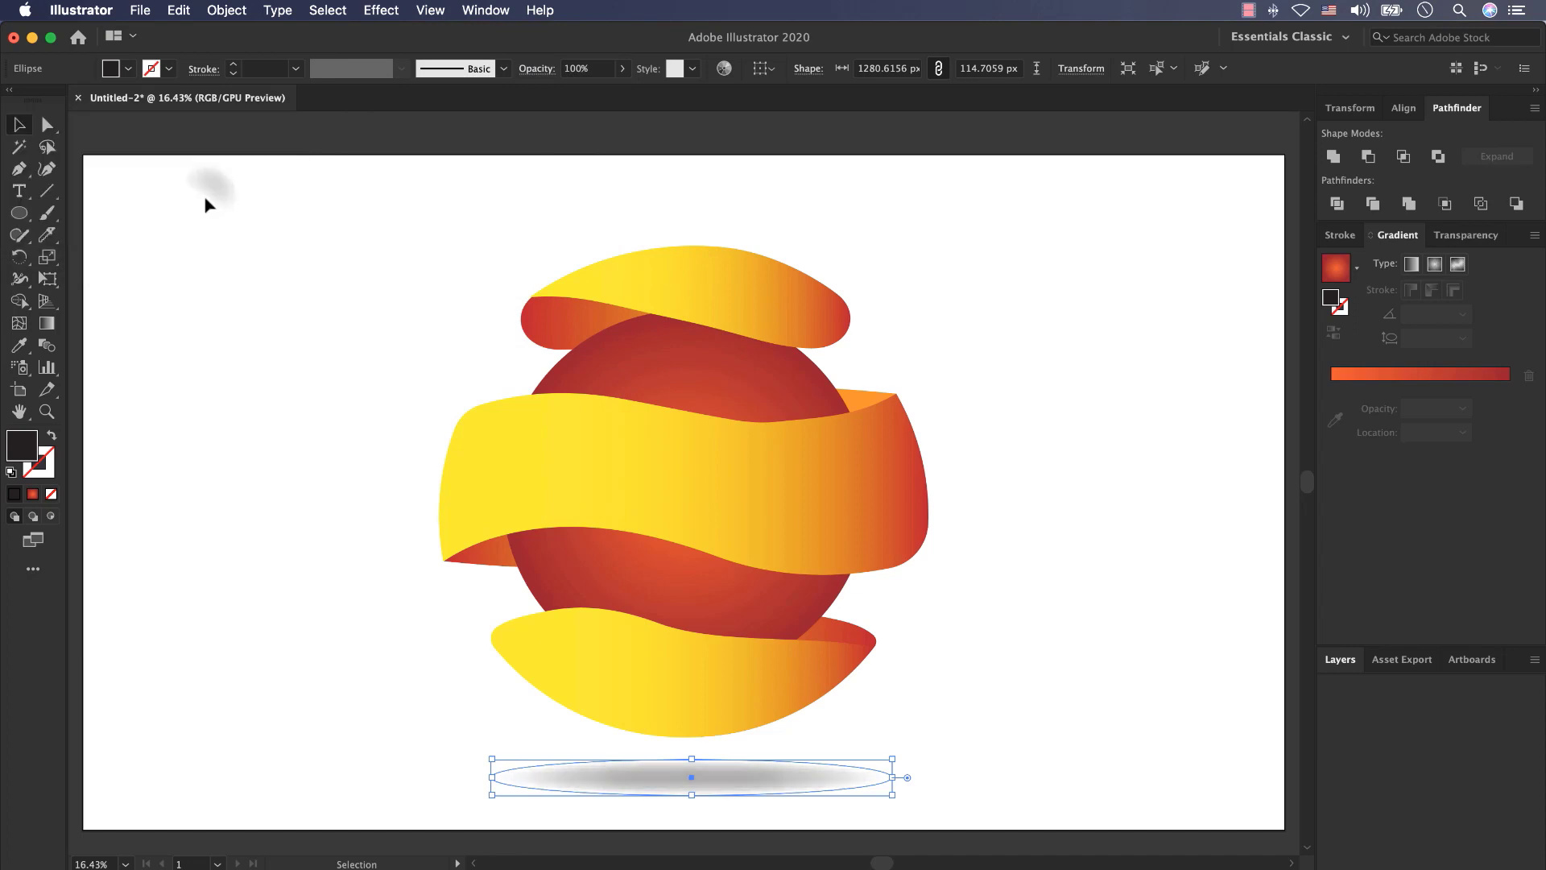
# - Duplicate the central sphere, align the copy over the original and scale it down slightly about its centre
pyautogui.click(666, 380)
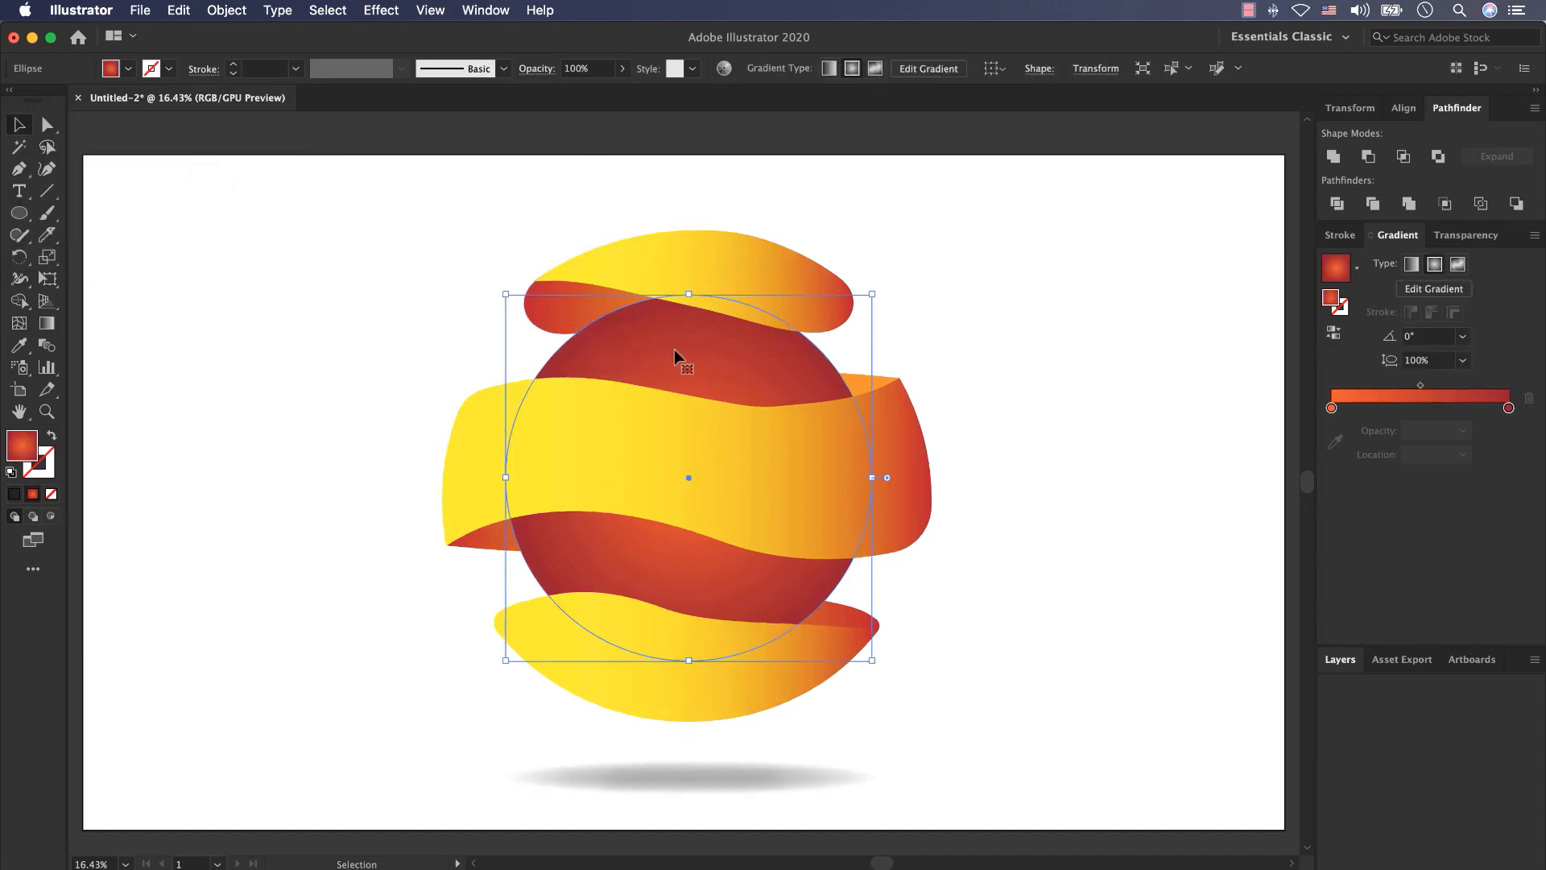
pyautogui.hotkey('ctrl', 'c')
pyautogui.hotkey('ctrl', 'v')
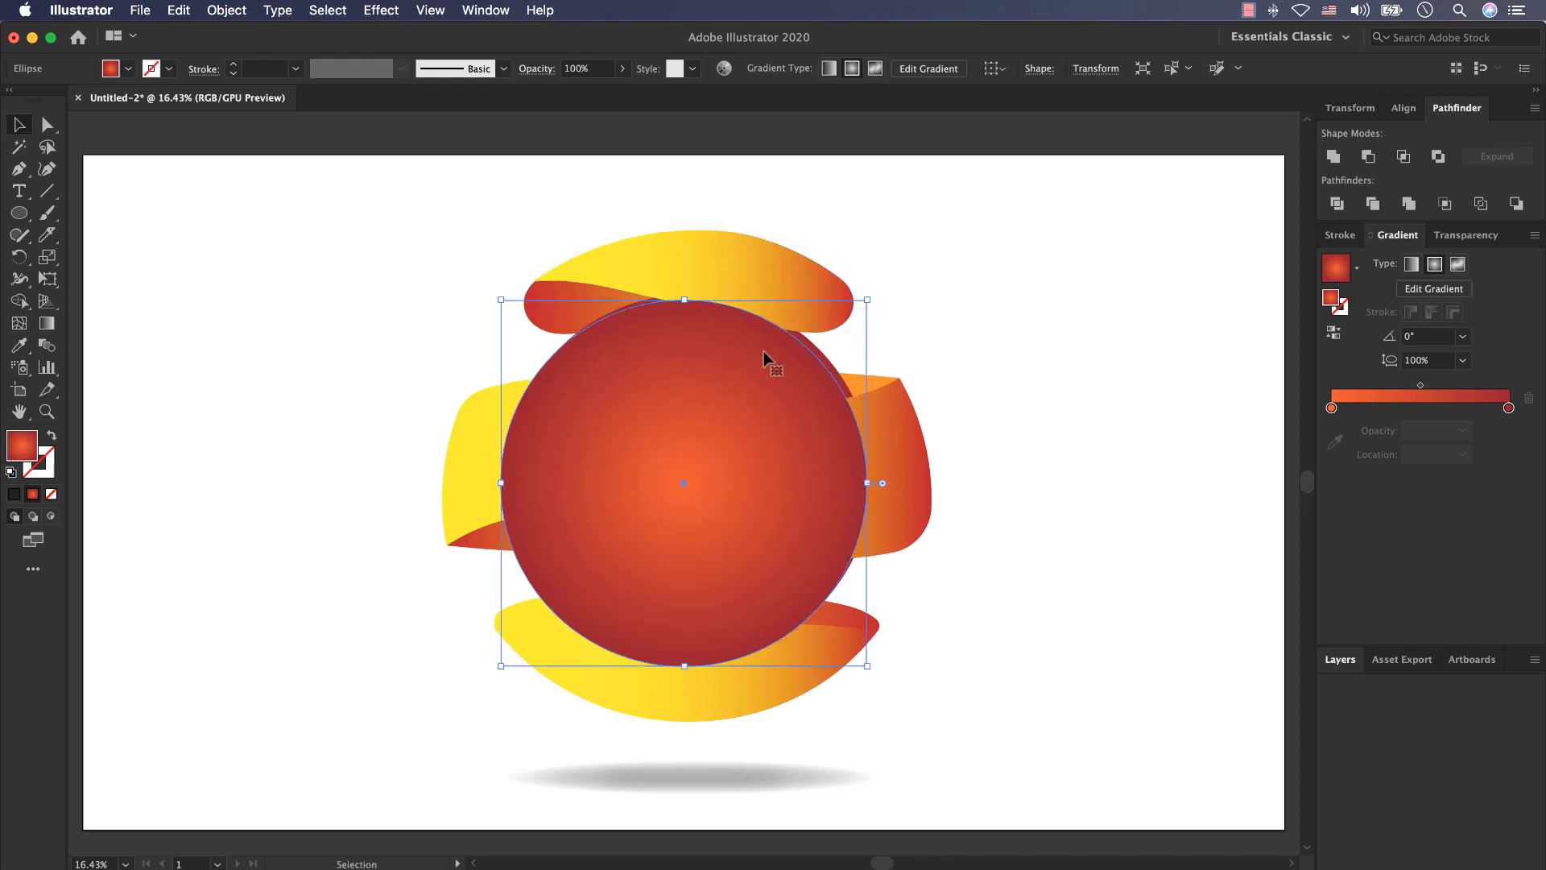
pyautogui.moveTo(766, 355); pyautogui.dragTo(765, 350)
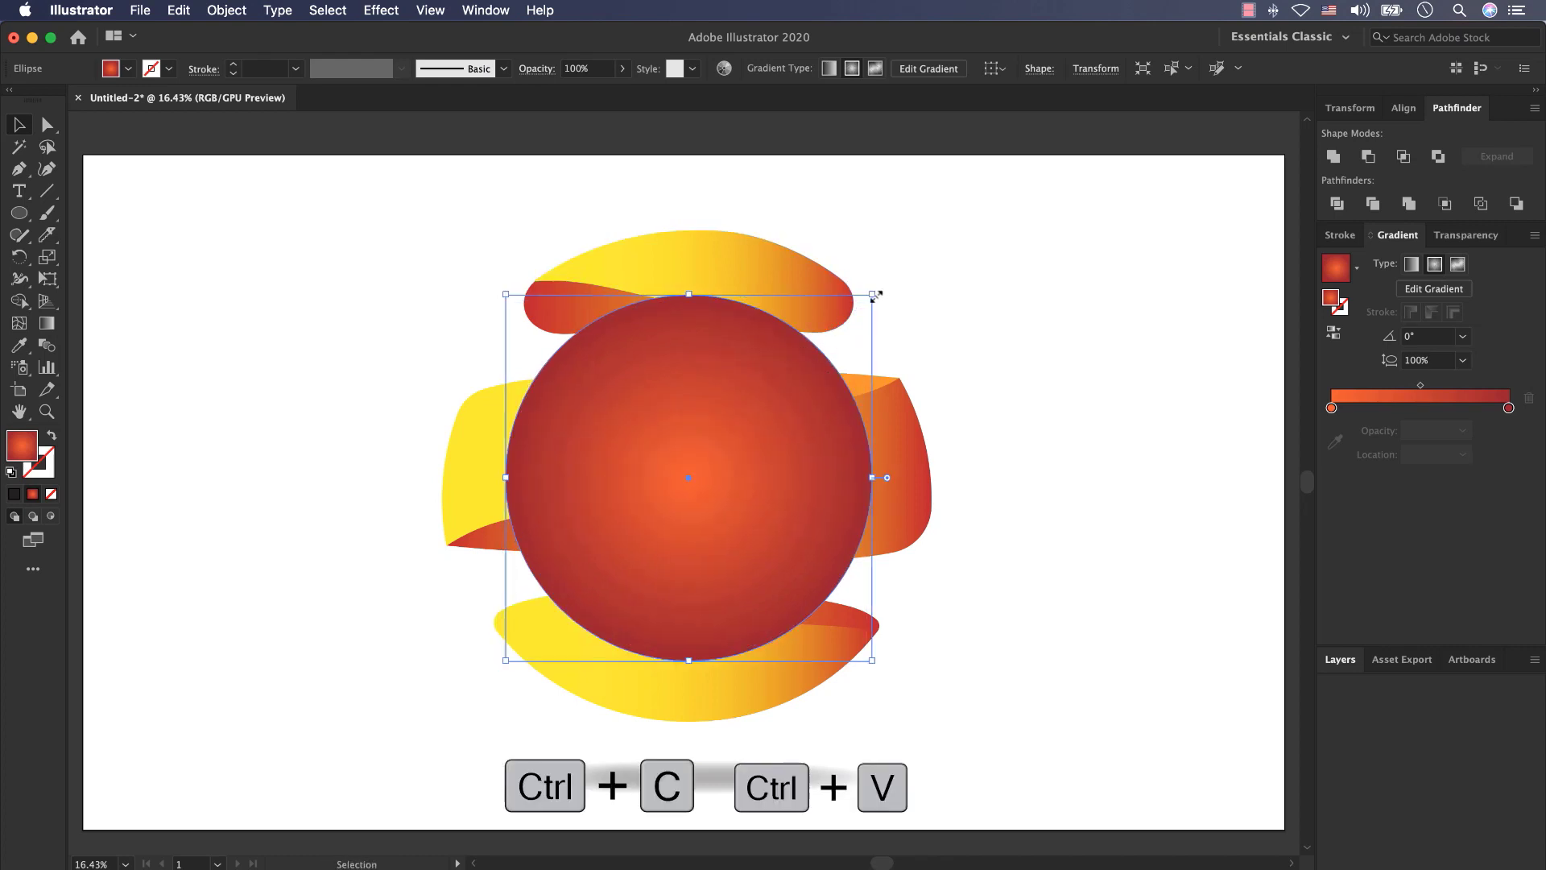
pyautogui.moveTo(872, 295); pyautogui.dragTo(854, 313)
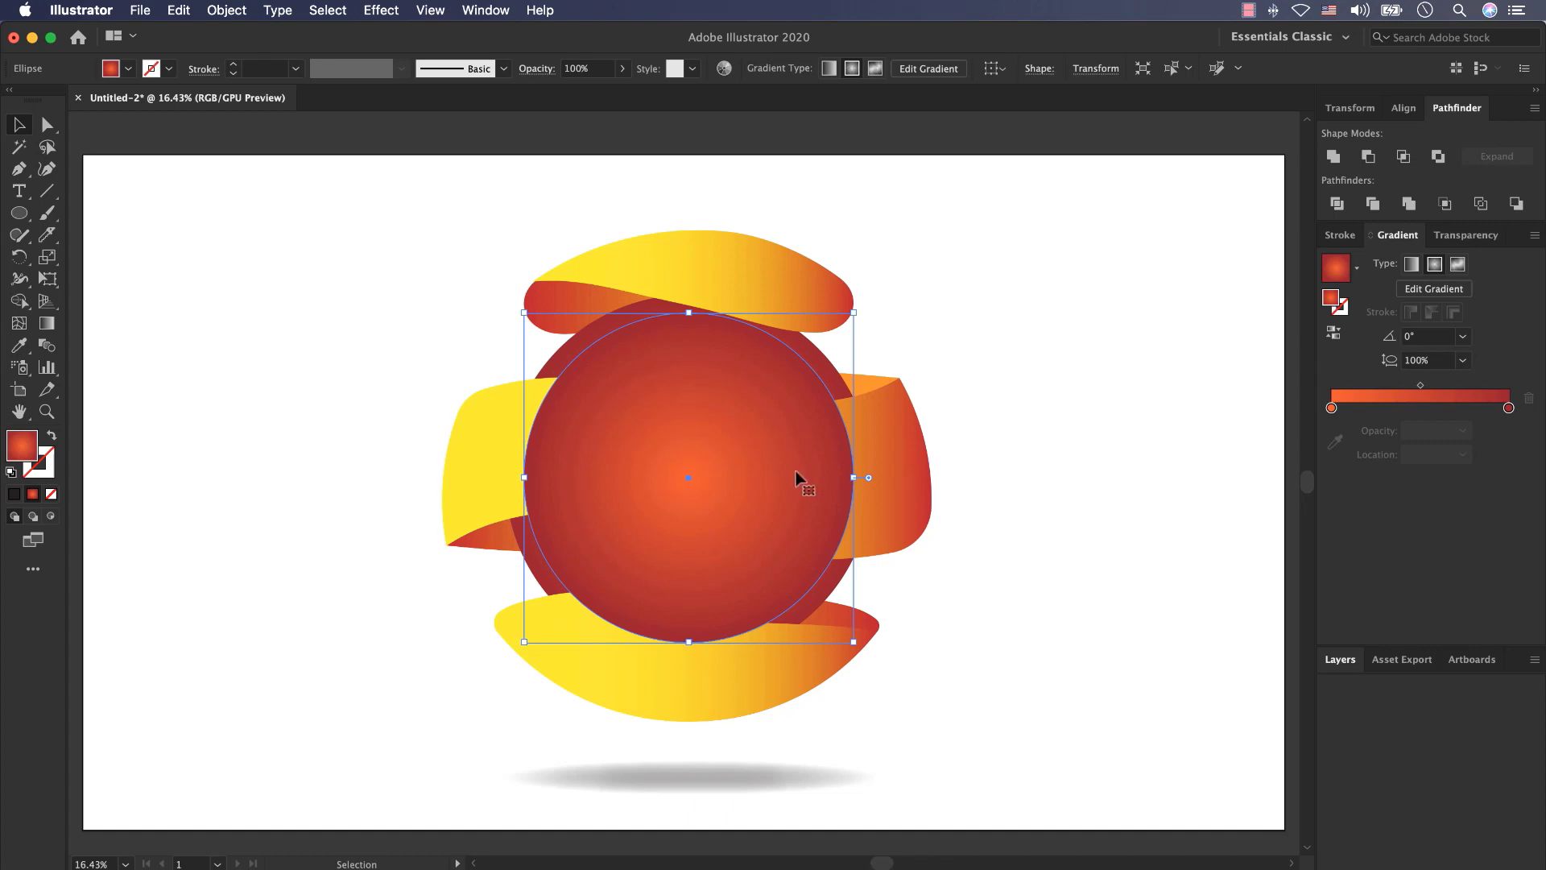
# - Bring the middle and bottom yellow bands to the front, above the smaller sphere copy
pyautogui.click(900, 453)
pyautogui.rightClick(900, 456)
pyautogui.moveTo(998, 757)
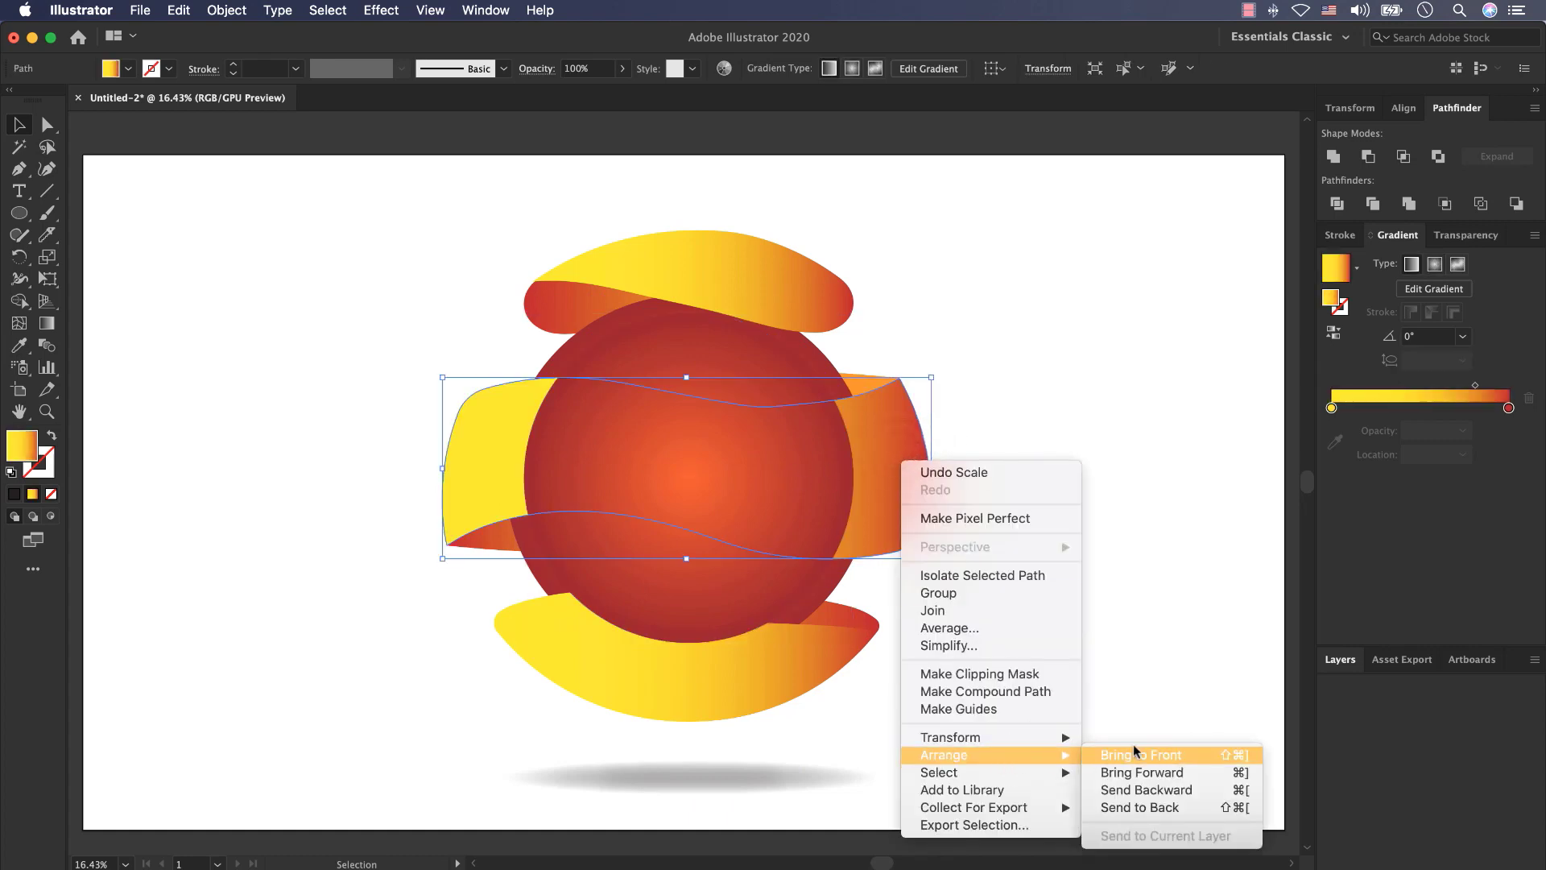
pyautogui.click(1136, 753)
pyautogui.click(787, 671)
pyautogui.rightClick(787, 673)
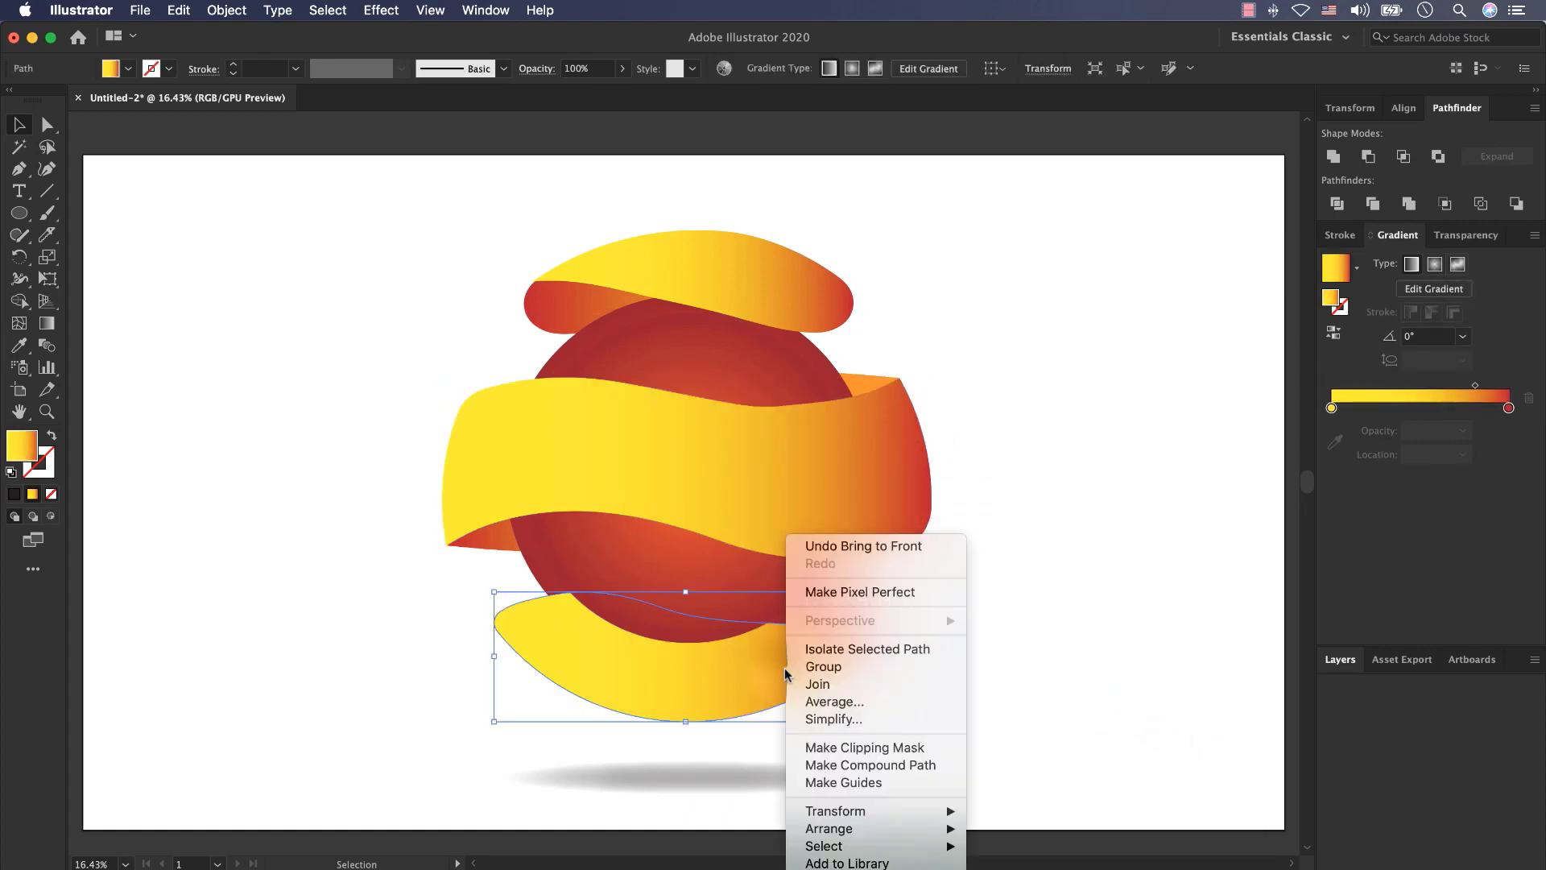
pyautogui.moveTo(930, 836)
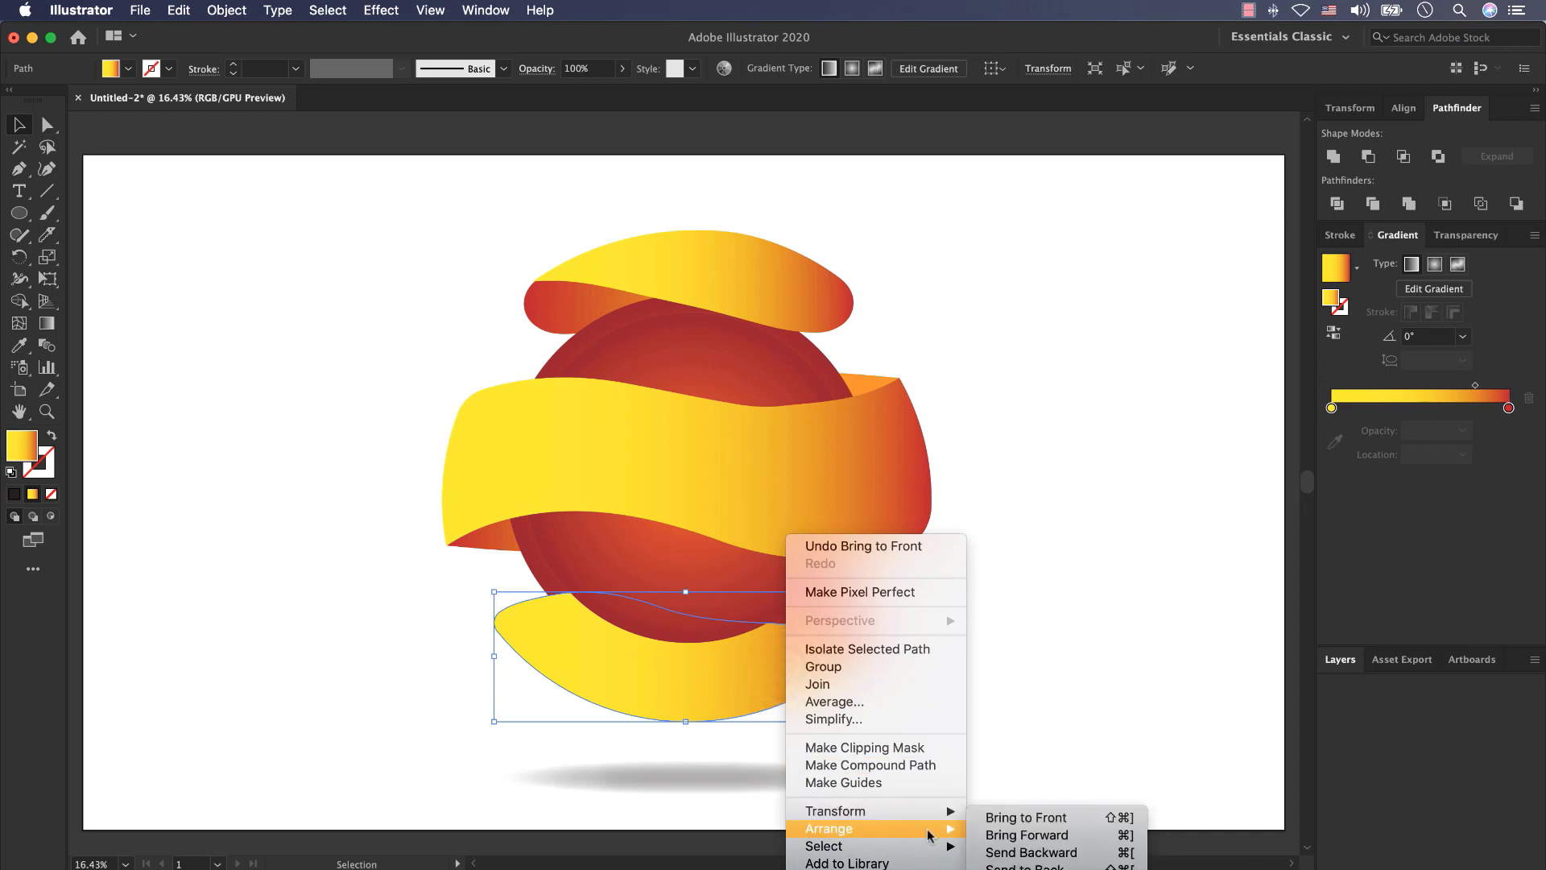
pyautogui.click(1026, 817)
# - Recolour the smaller sphere's radial gradient from white at the centre to black with 0% opacity at the outer stop
pyautogui.click(620, 561)
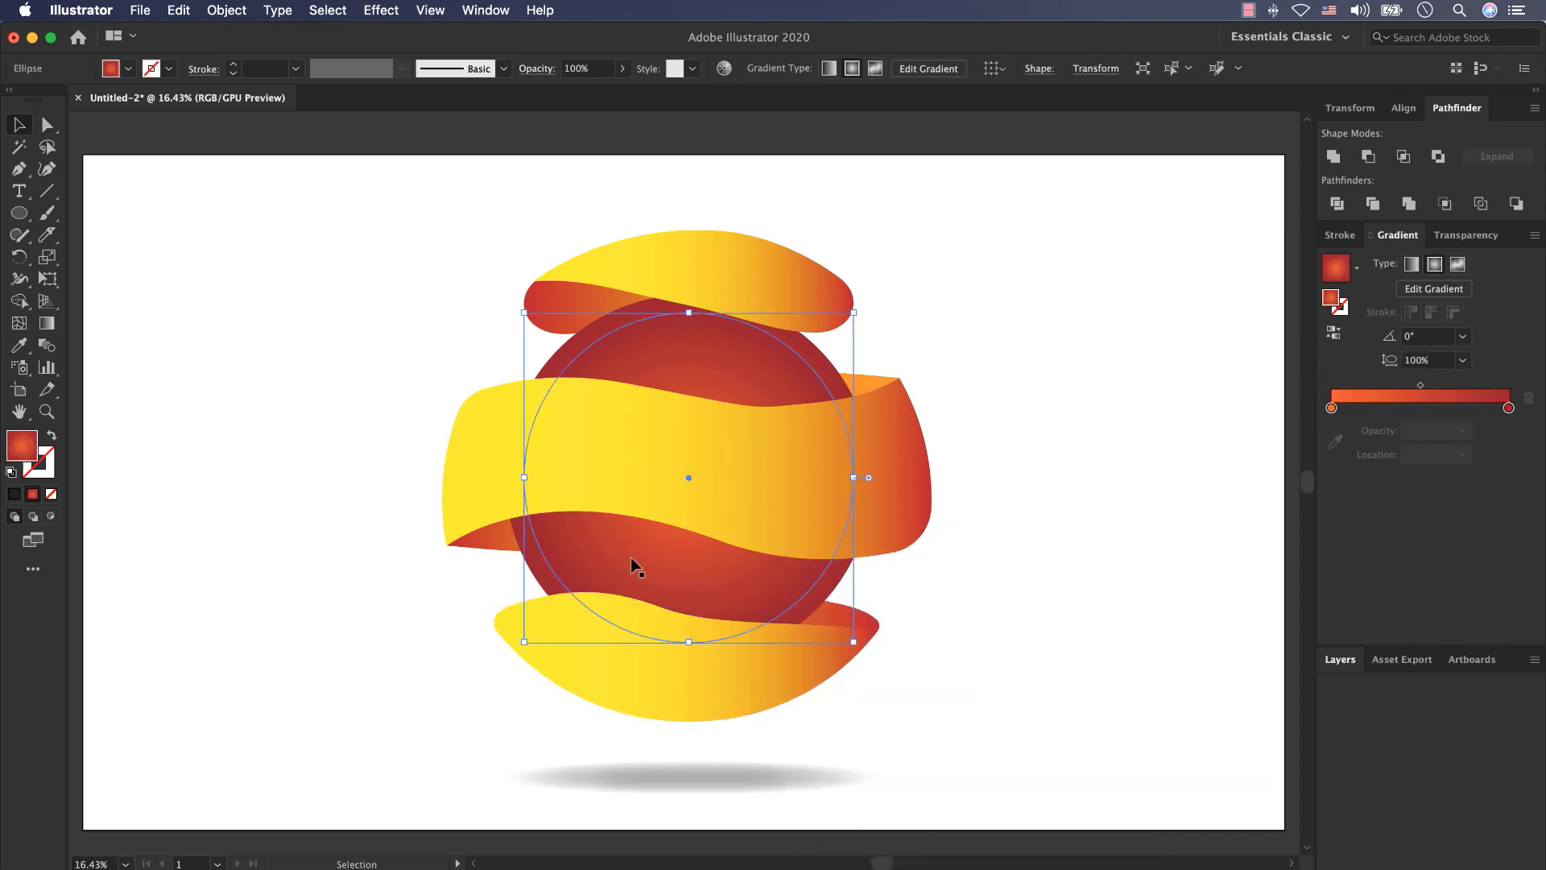
pyautogui.doubleClick(1331, 408)
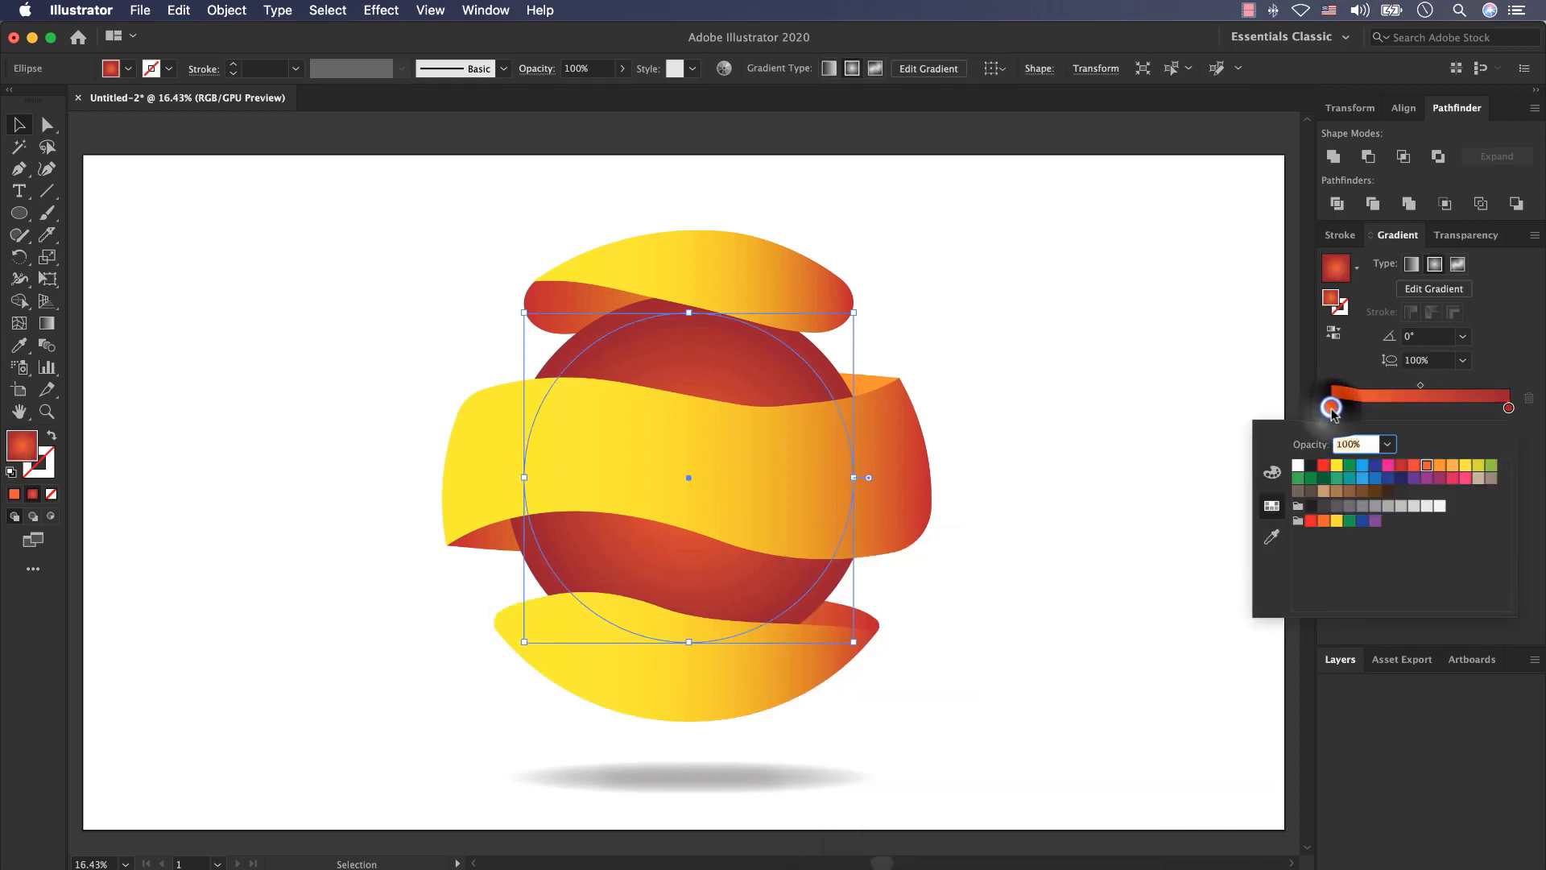
pyautogui.click(1298, 464)
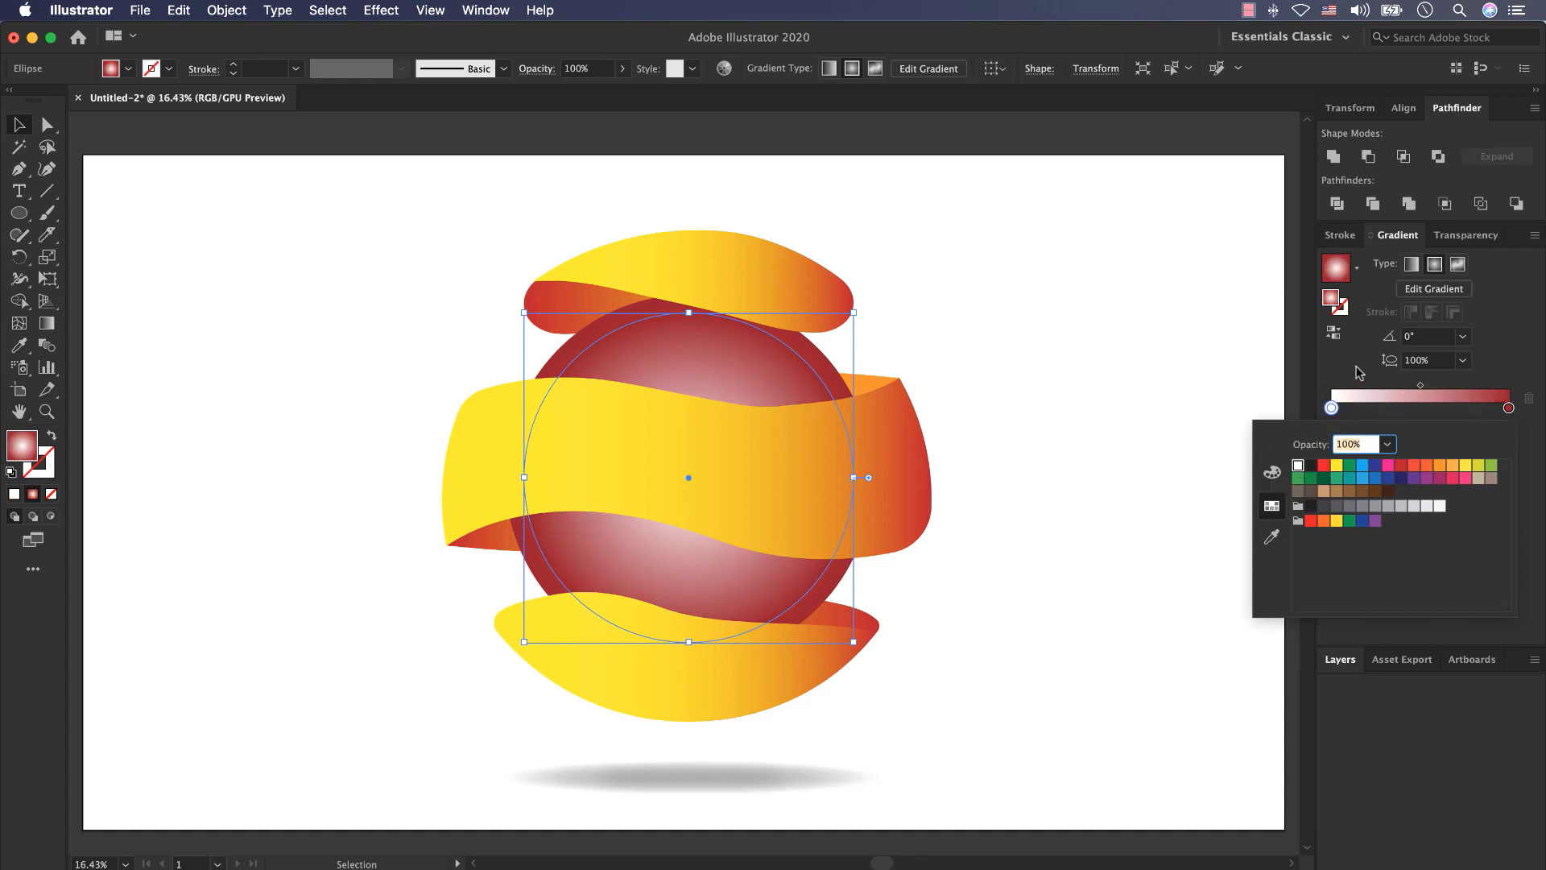
pyautogui.click(1357, 369)
pyautogui.doubleClick(1508, 407)
pyautogui.click(1310, 466)
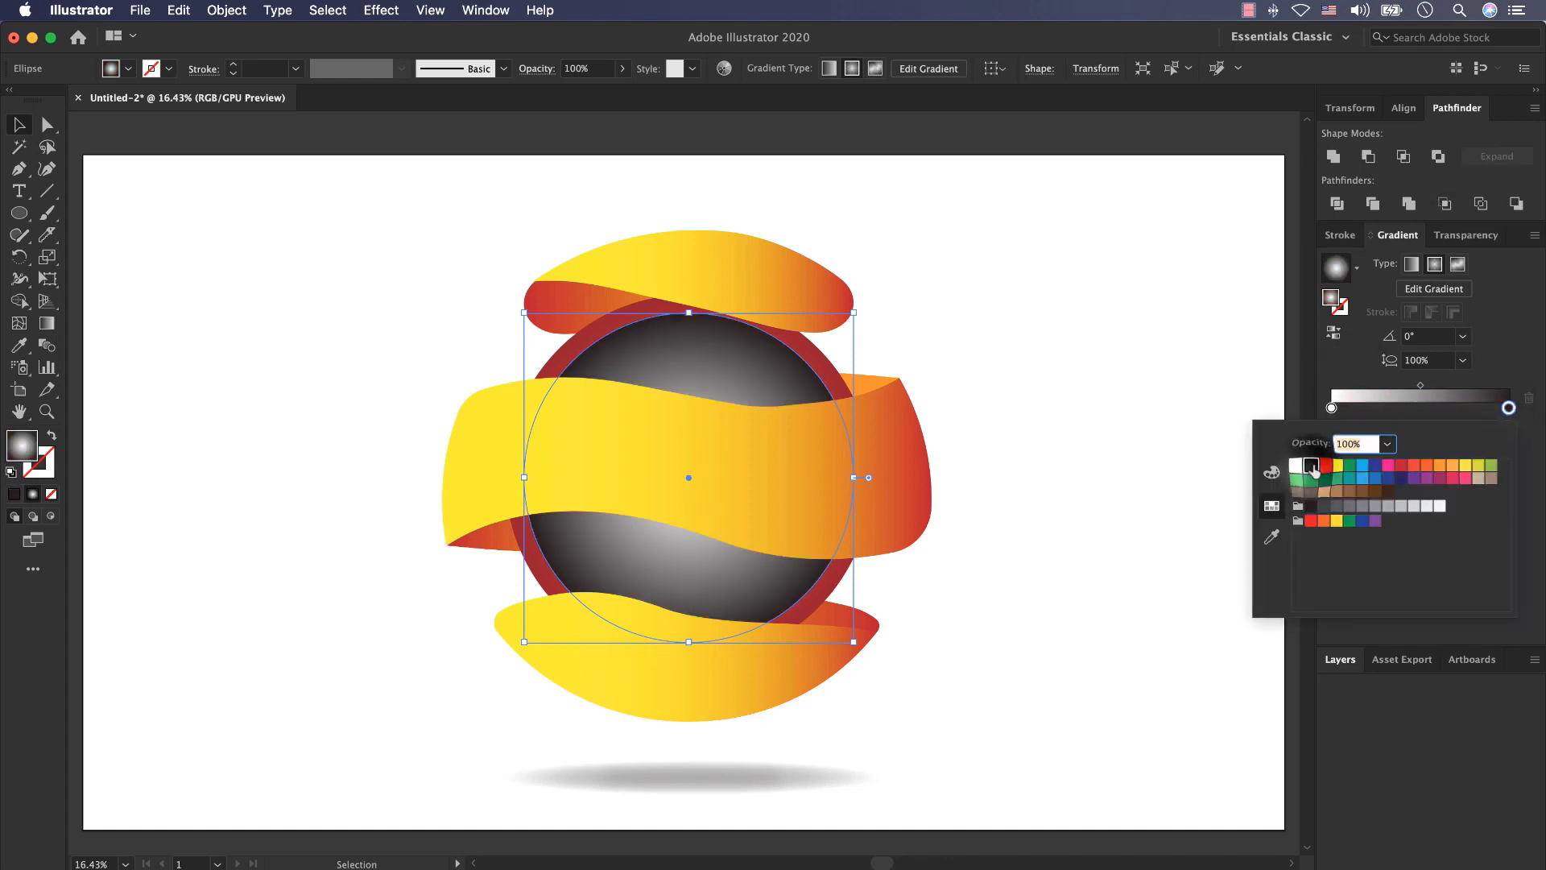
pyautogui.click(1321, 389)
pyautogui.click(1460, 429)
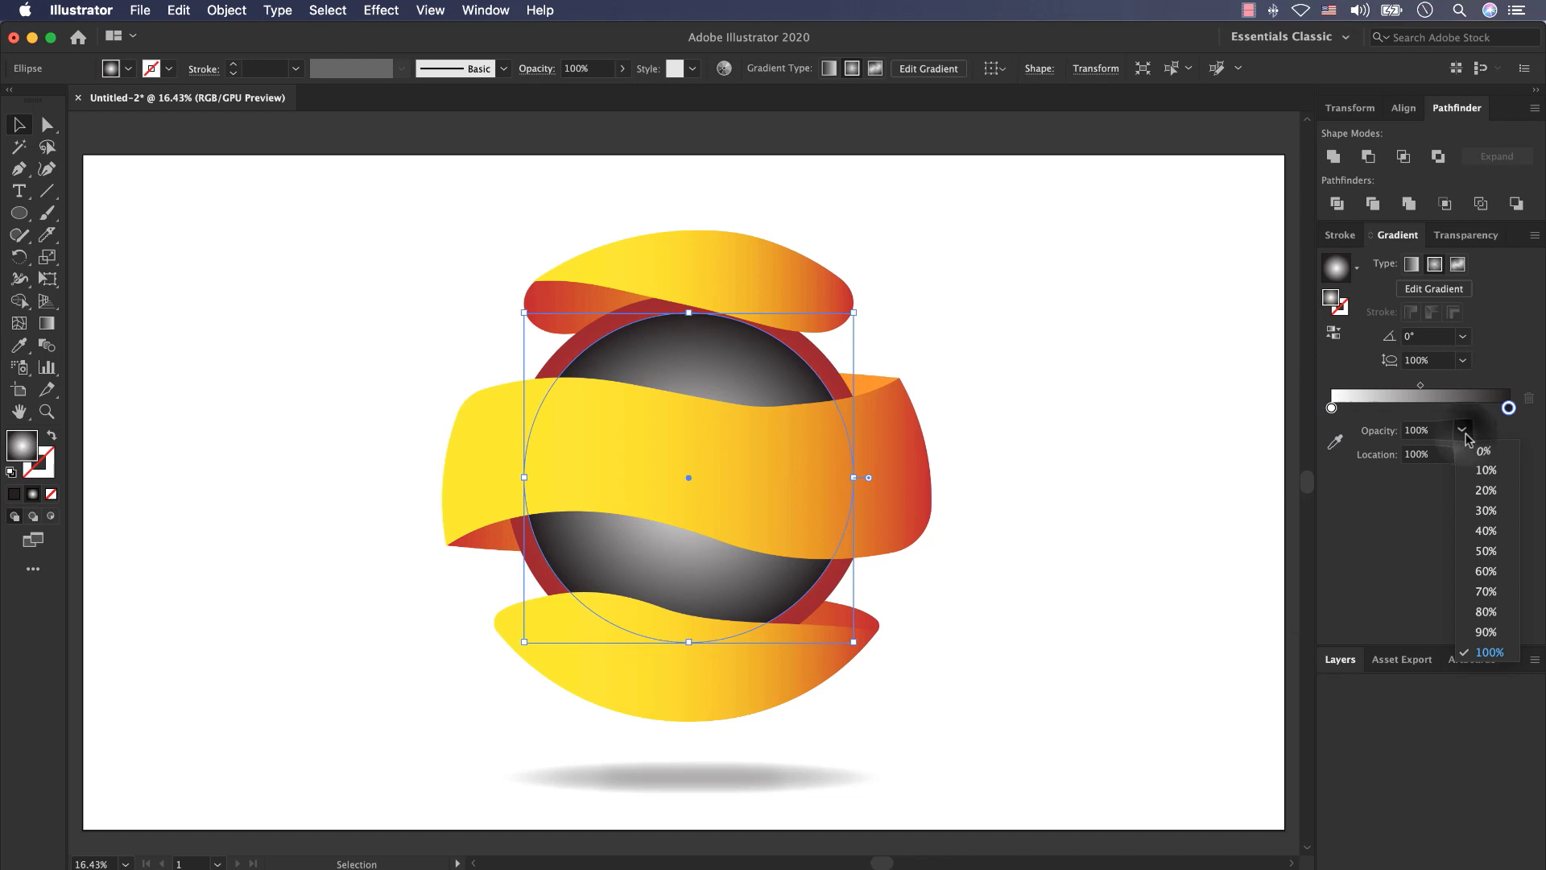
pyautogui.click(1484, 451)
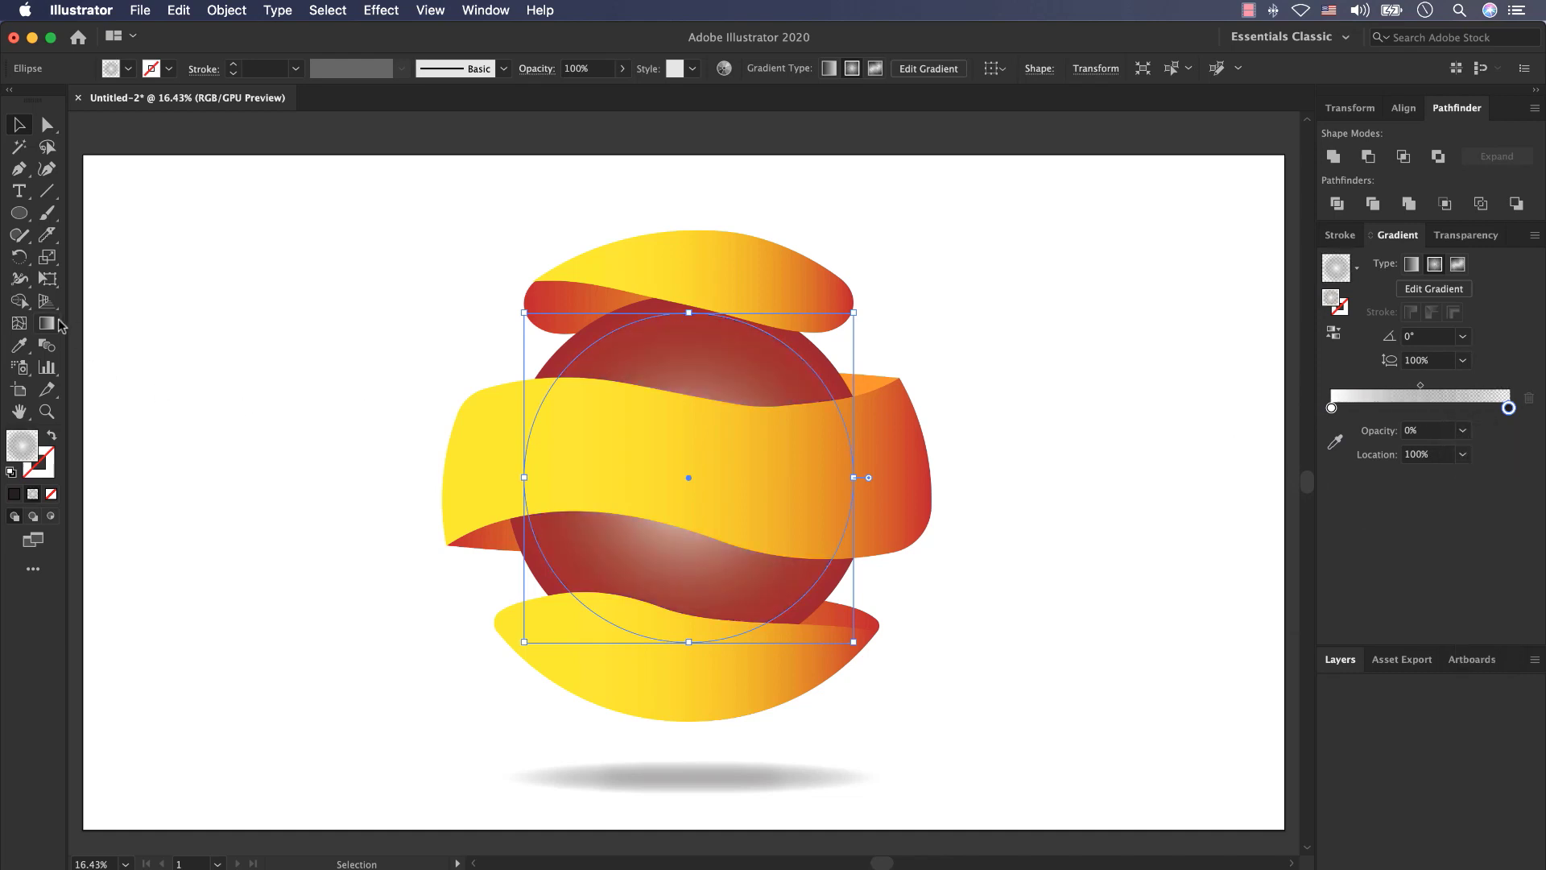
# - Redraw the smaller sphere's radial gradient so its white highlight sits above and left of centre, ending near the upper band
pyautogui.click(46, 325)
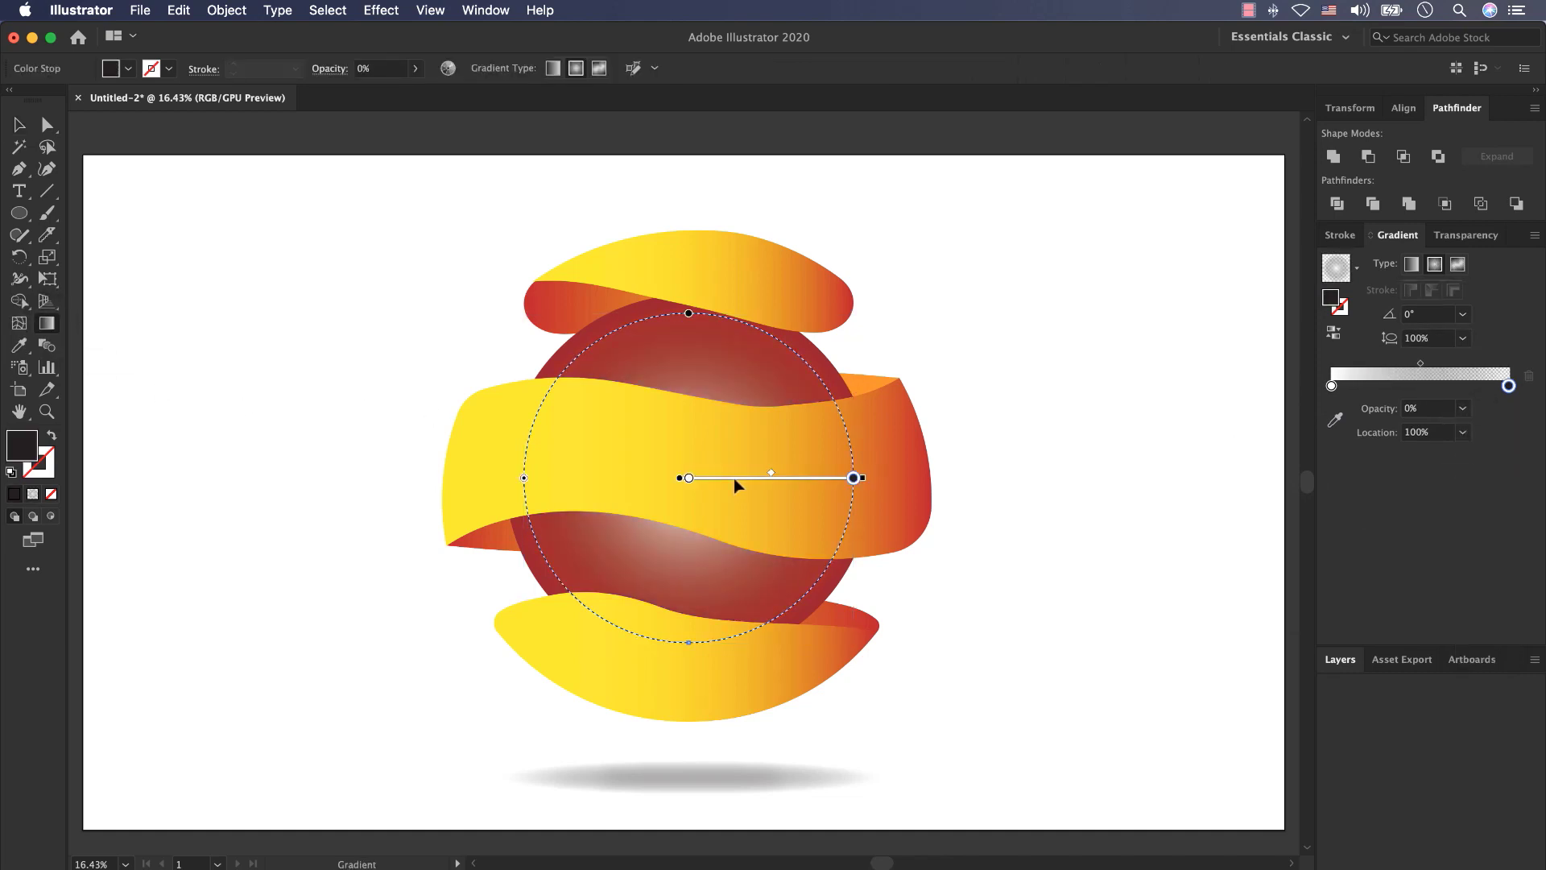
pyautogui.moveTo(656, 421); pyautogui.dragTo(610, 301)
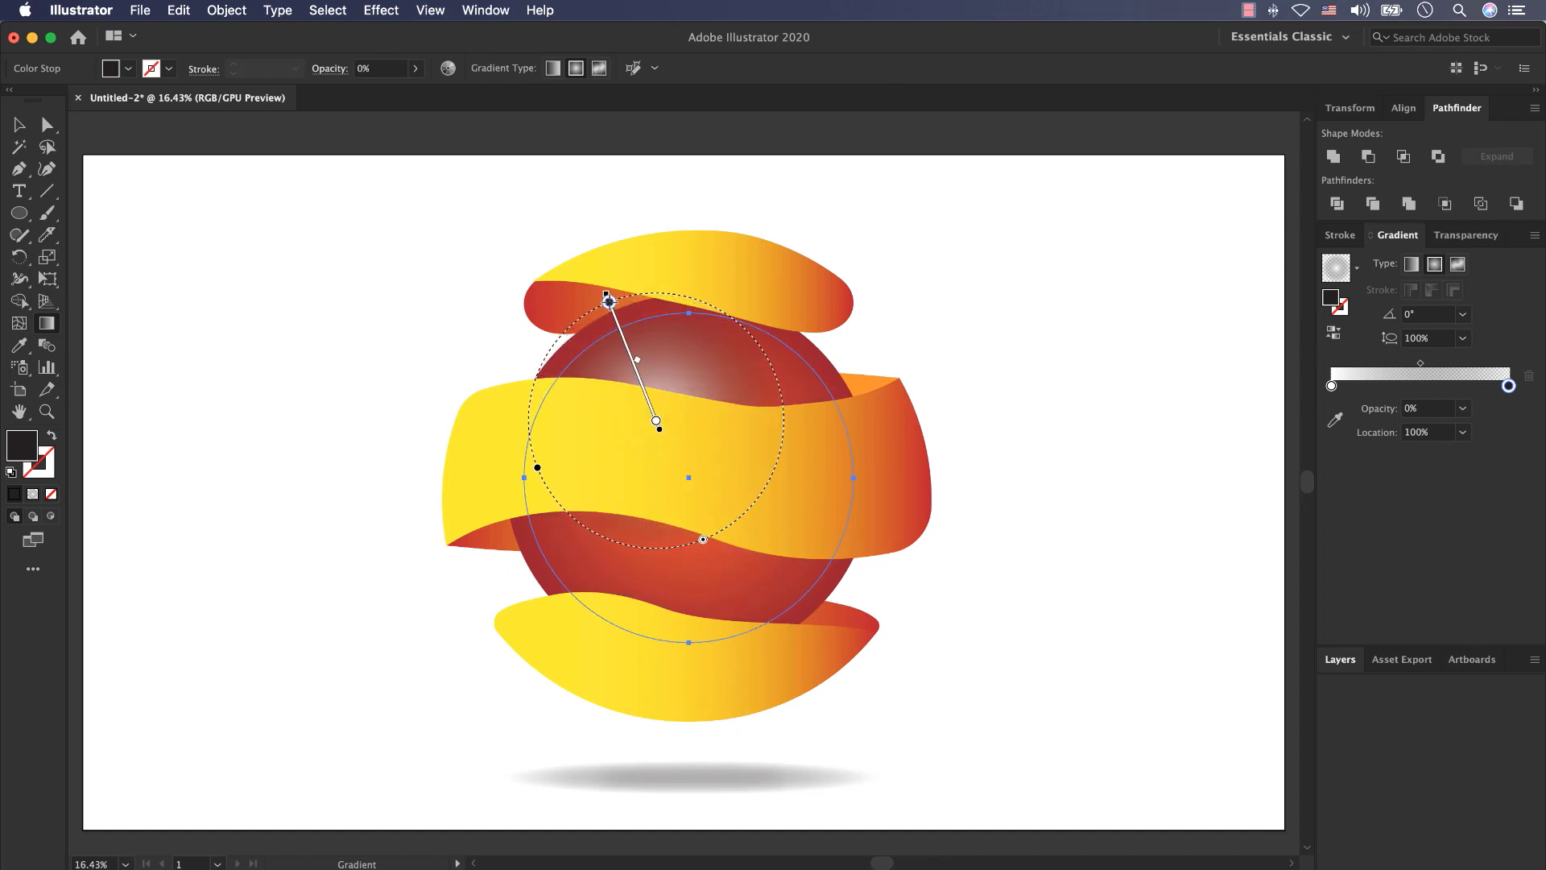
pyautogui.click(18, 124)
pyautogui.click(249, 412)
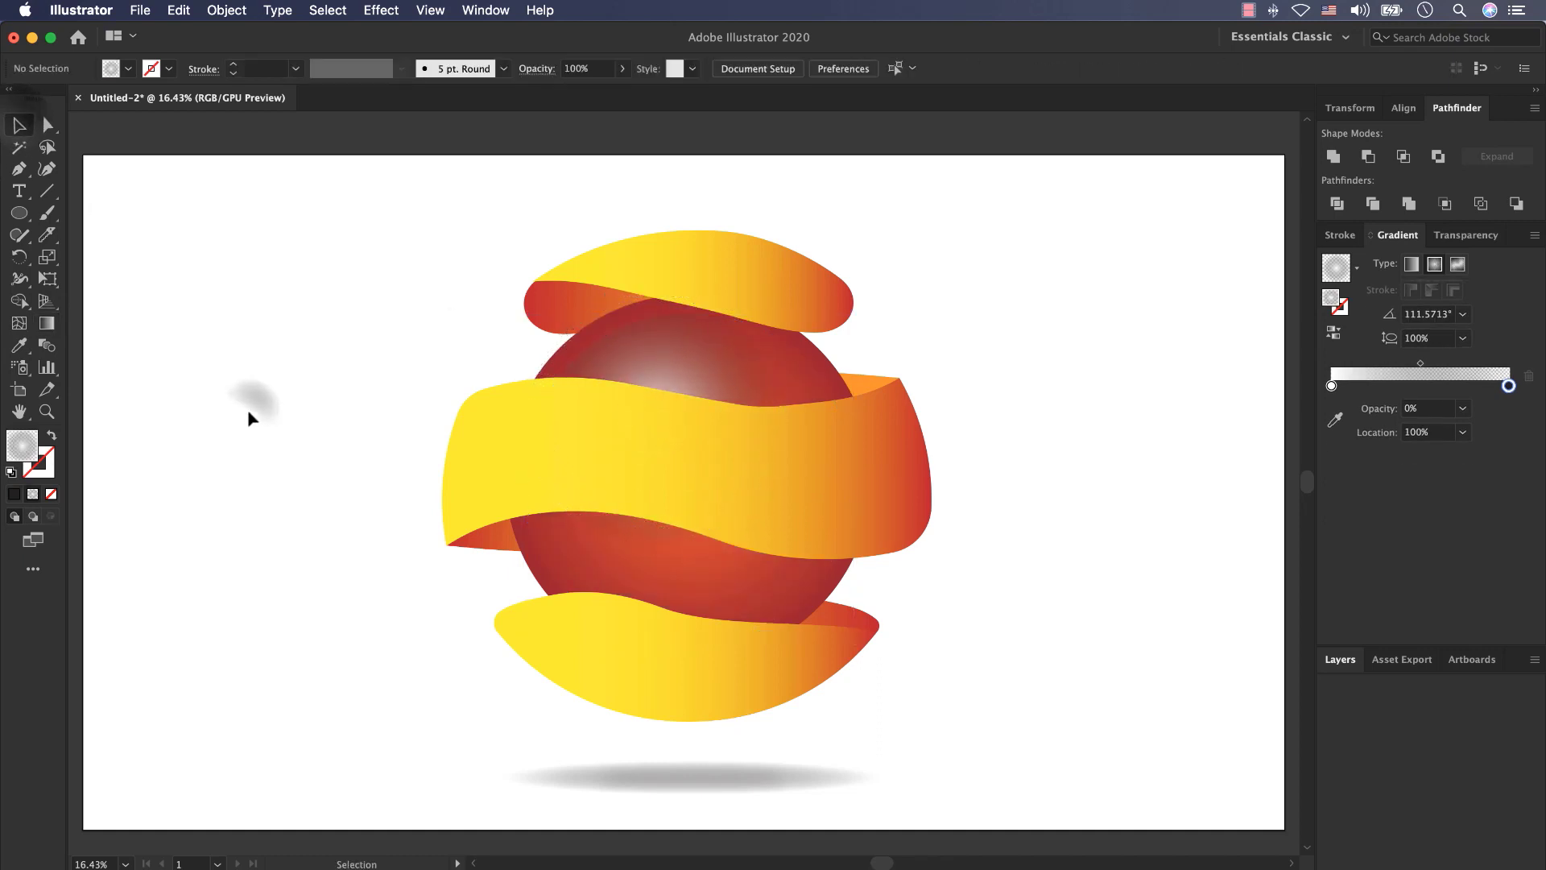
# - Lower the opacity of the highlight sphere to soften the white glow
pyautogui.click(679, 359)
pyautogui.click(622, 68)
pyautogui.moveTo(617, 92); pyautogui.dragTo(597, 95)
pyautogui.click(338, 438)
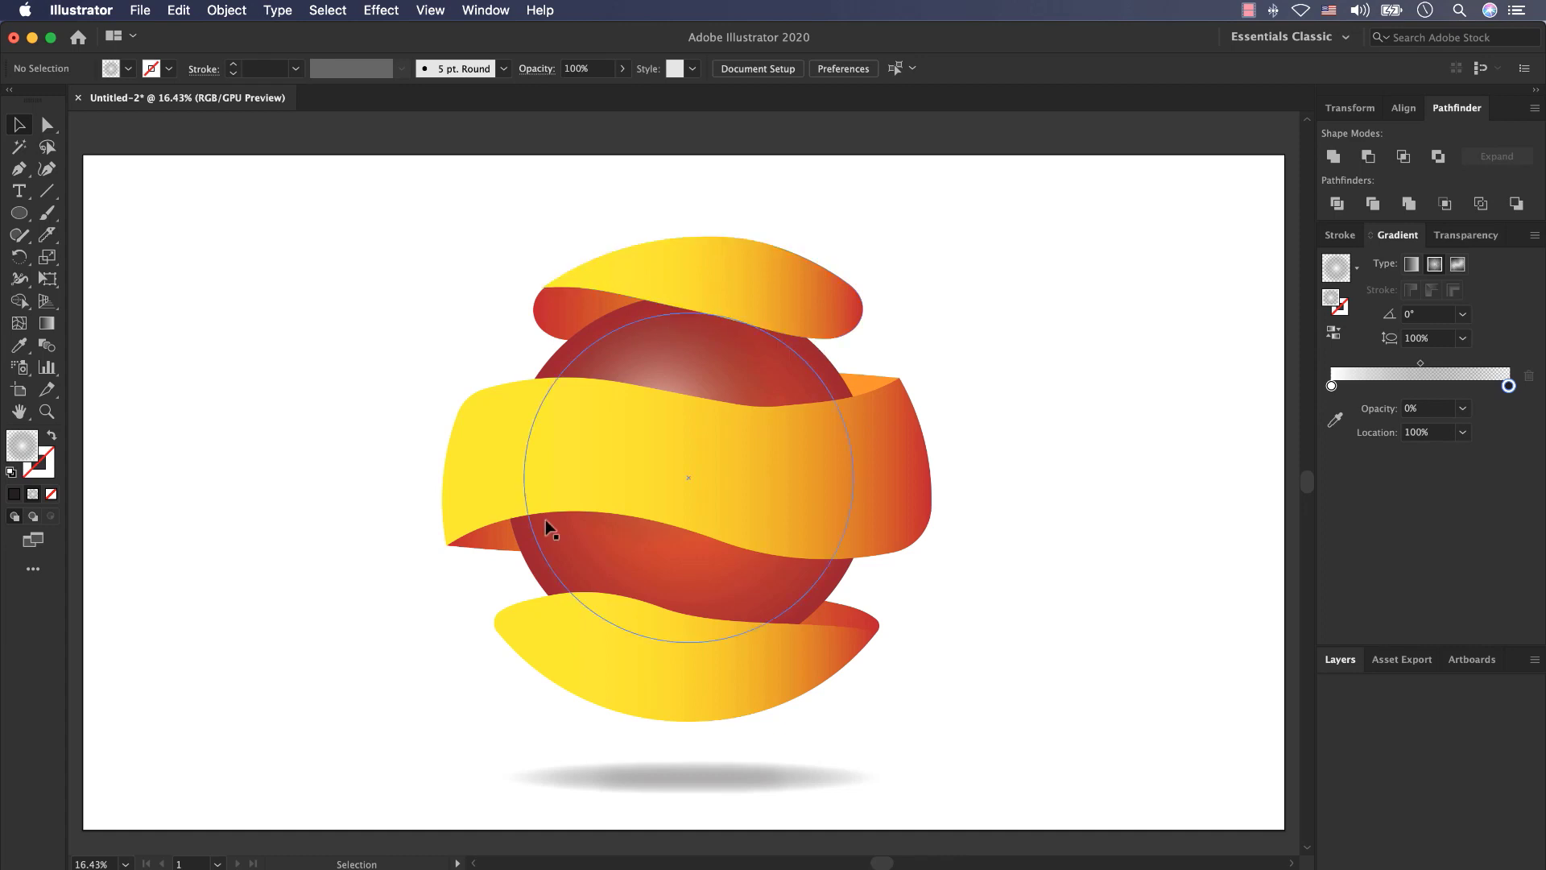
# - Paint a closed oval about 669 × 190 px with the Paintbrush across the middle band's lower-left edge, overlapping the sphere
pyautogui.scroll(5, 594, 528)
pyautogui.scroll(-3, 593, 528)
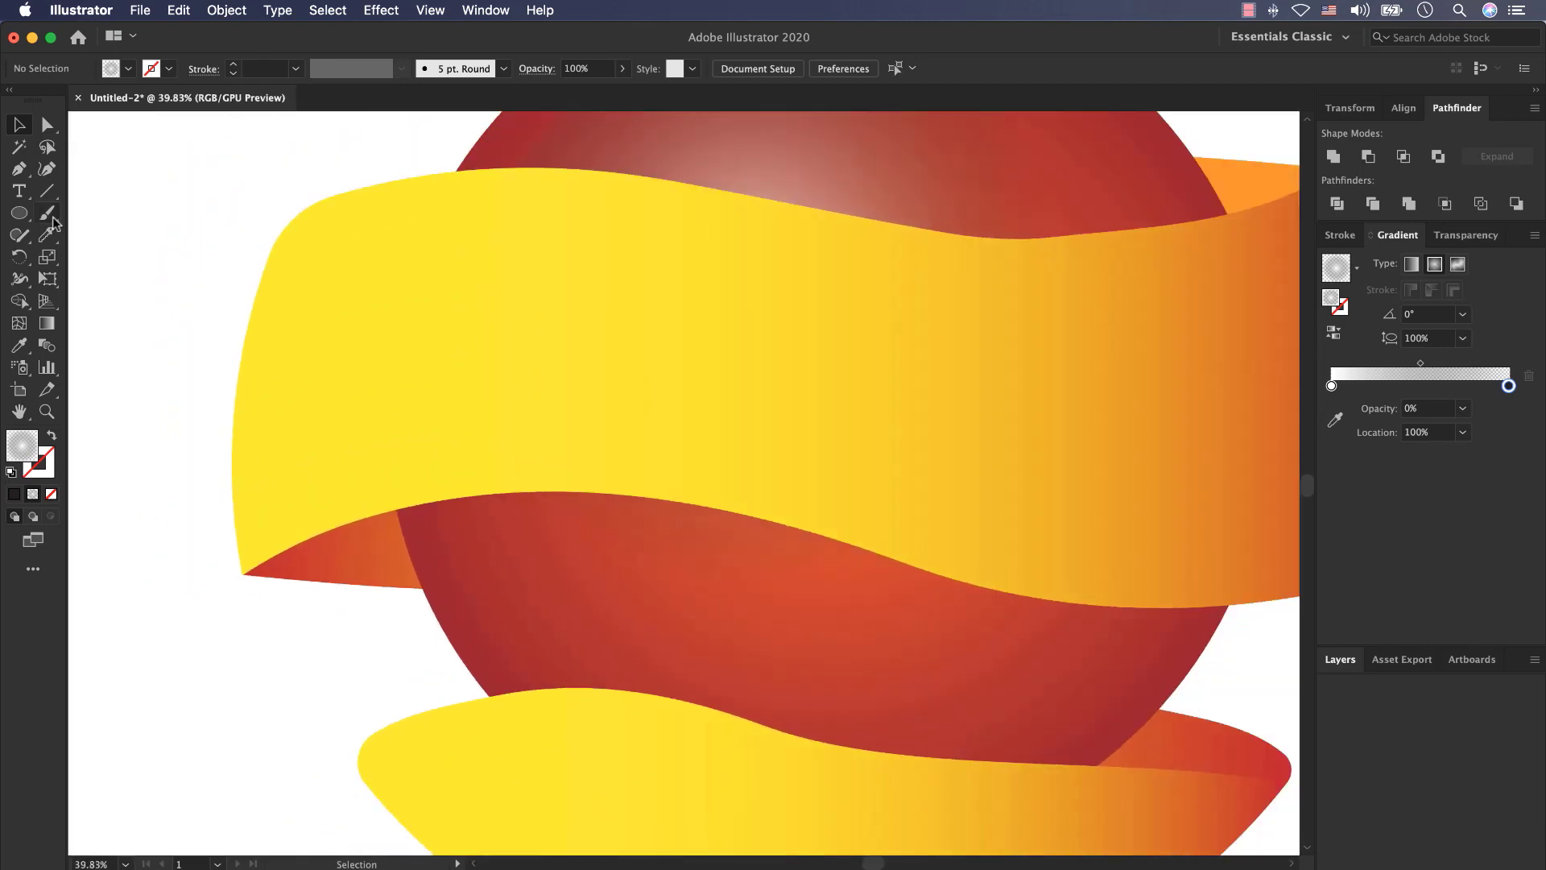
pyautogui.click(46, 213)
pyautogui.moveTo(395, 505); pyautogui.dragTo(400, 514)
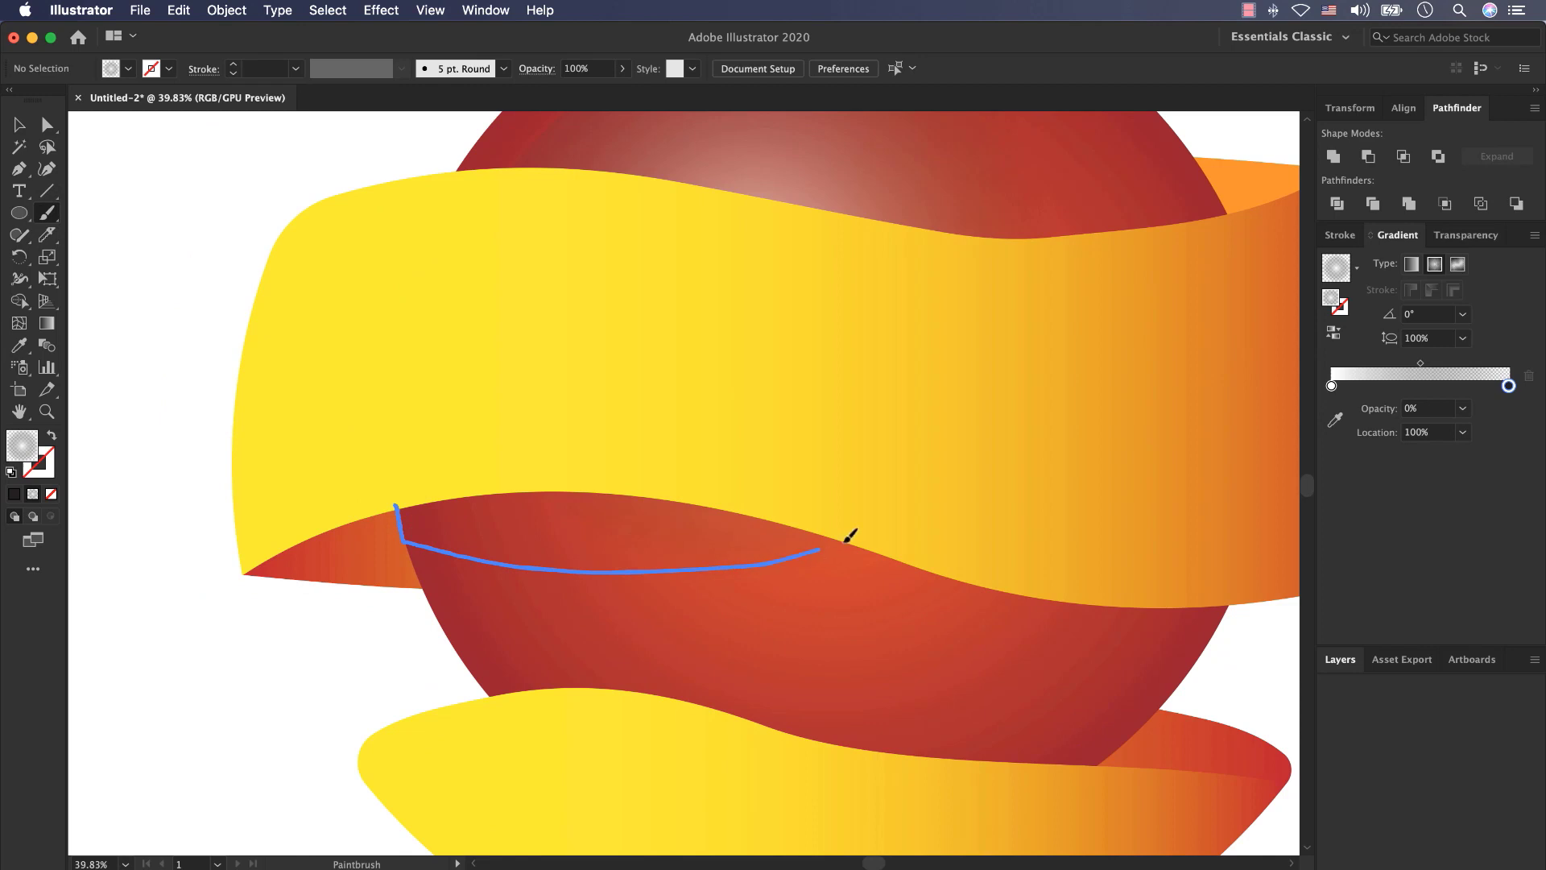
pyautogui.moveTo(815, 432); pyautogui.dragTo(471, 449)
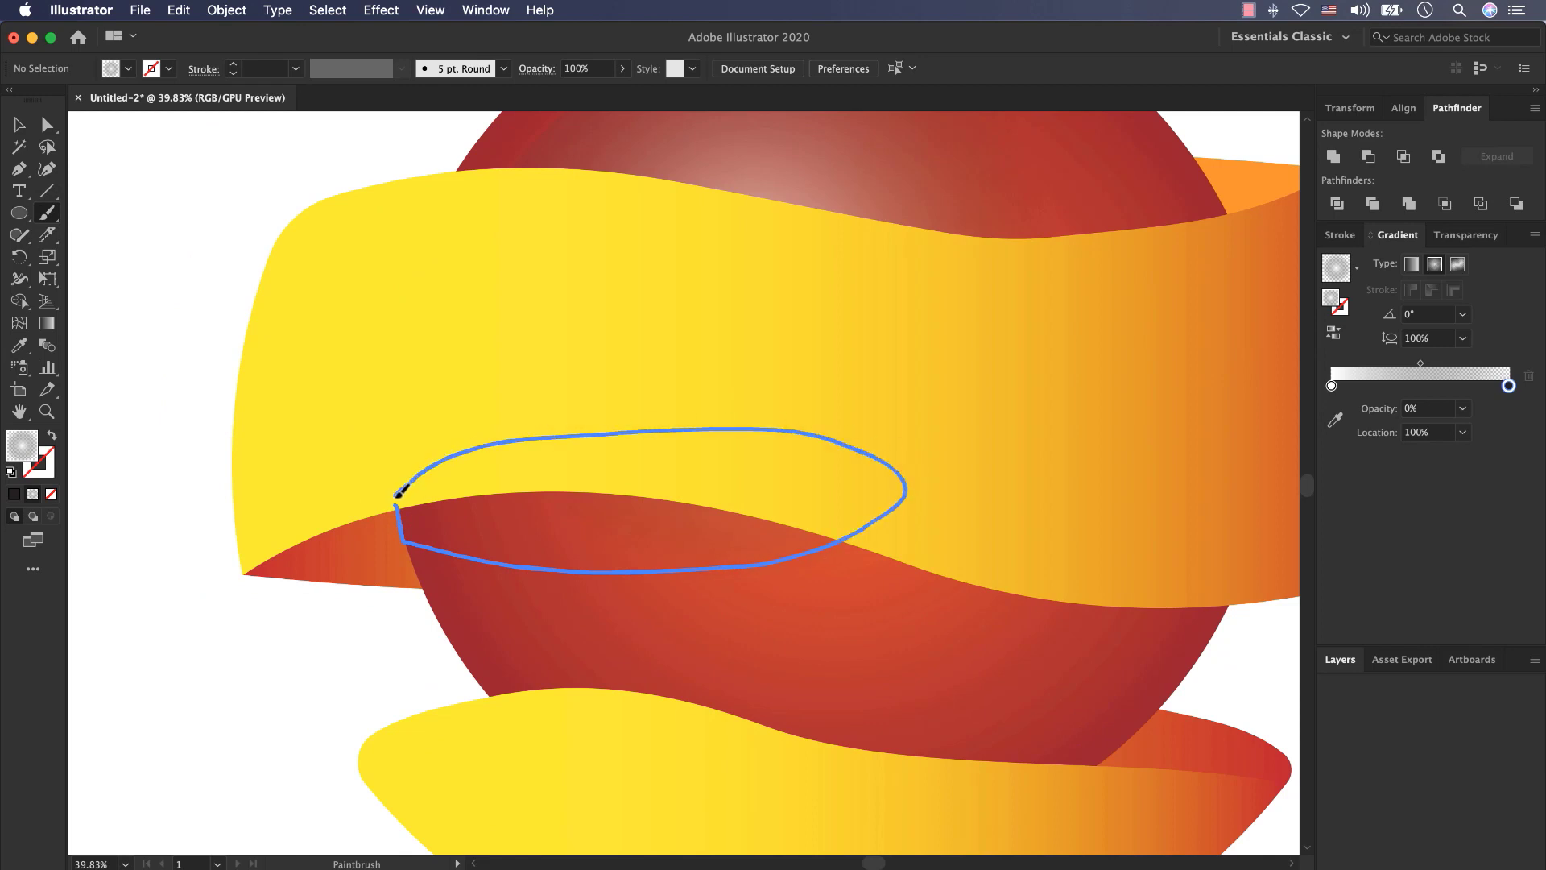
pyautogui.moveTo(399, 492); pyautogui.dragTo(397, 498)
pyautogui.press('v')
# - Give the painted oval a black fill, no stroke and 35% opacity
pyautogui.click(128, 70)
pyautogui.click(51, 101)
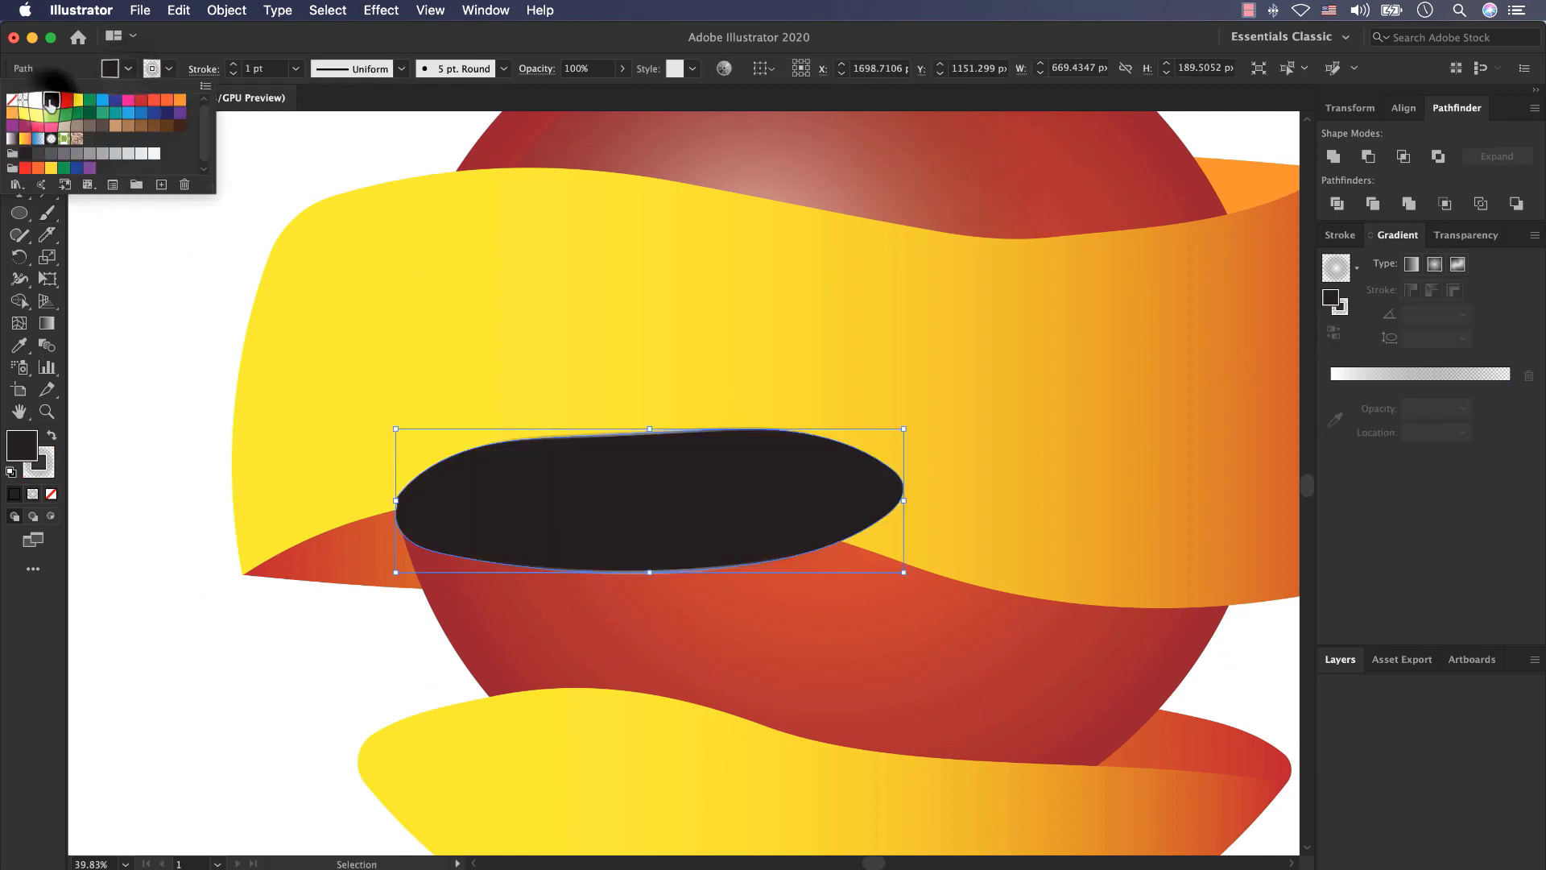
pyautogui.click(167, 69)
pyautogui.click(168, 69)
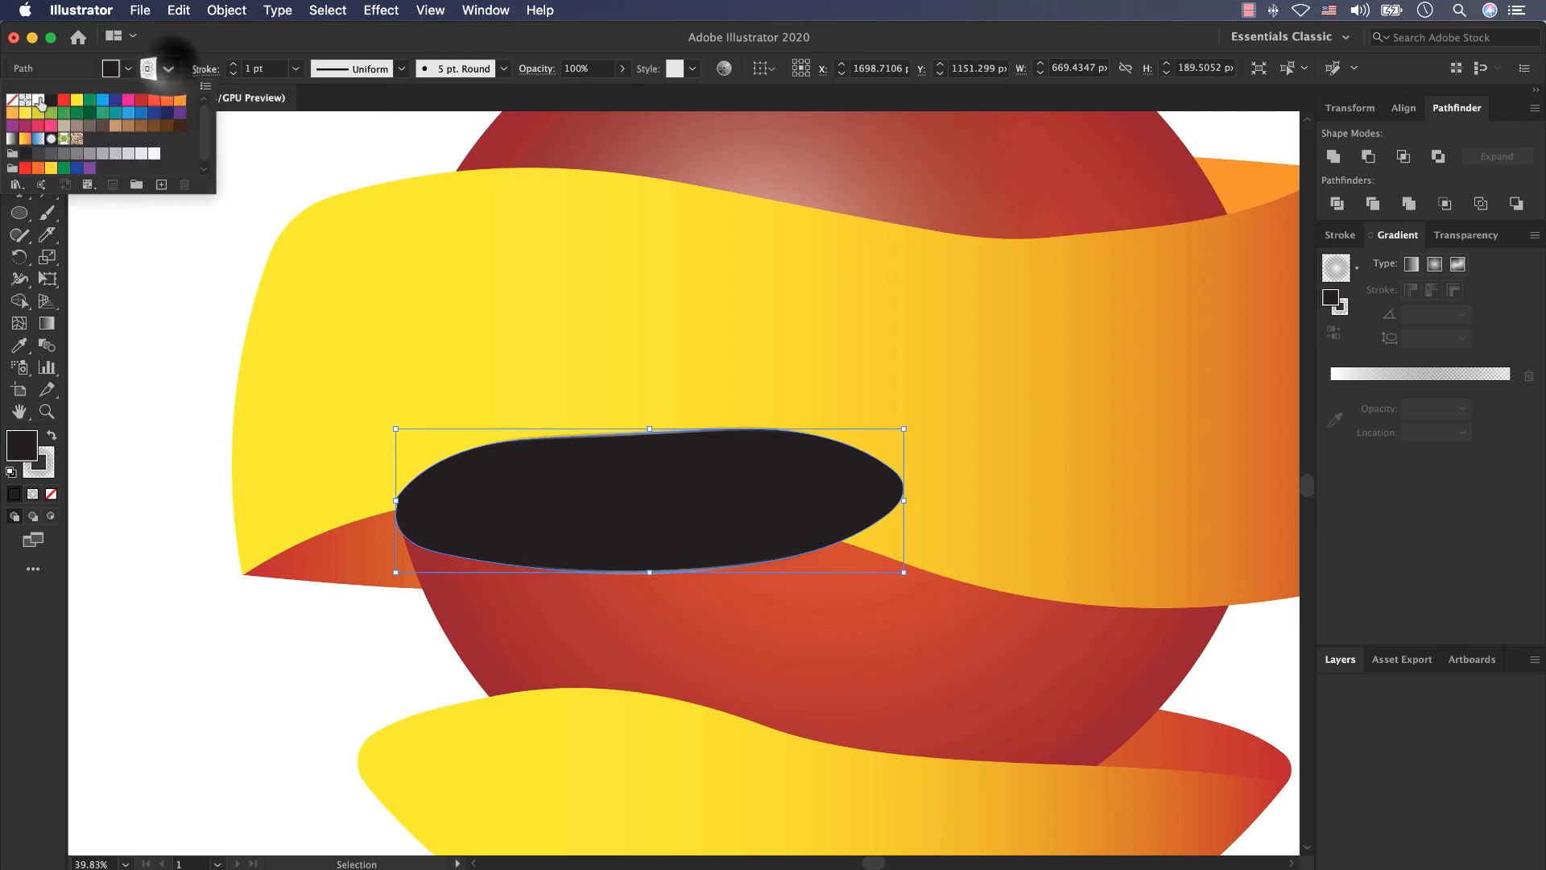
pyautogui.click(12, 99)
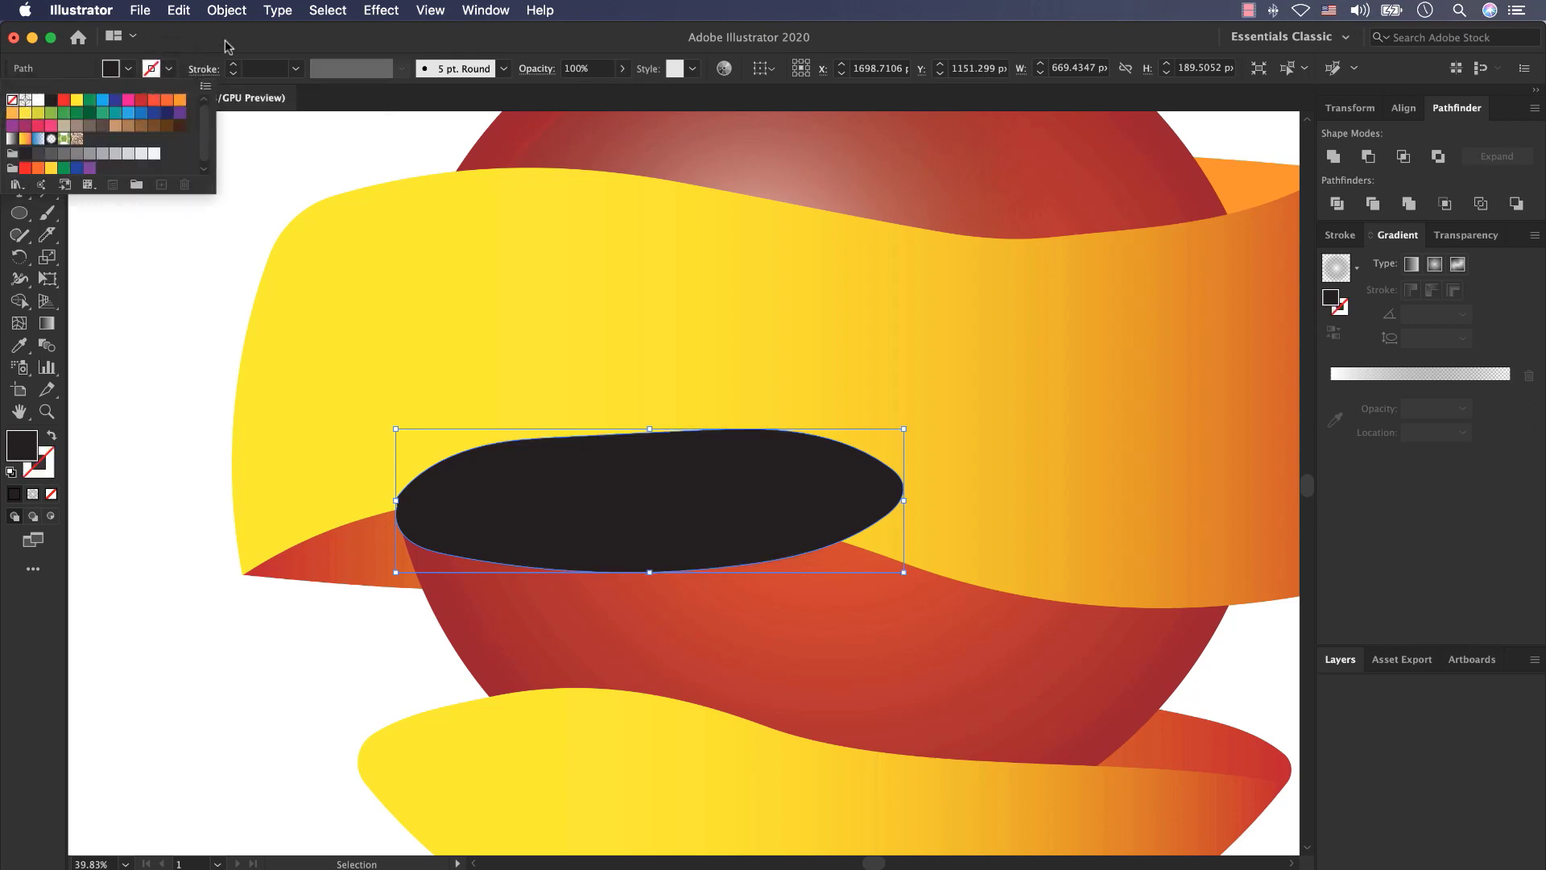
pyautogui.click(623, 69)
pyautogui.moveTo(624, 93); pyautogui.dragTo(575, 94)
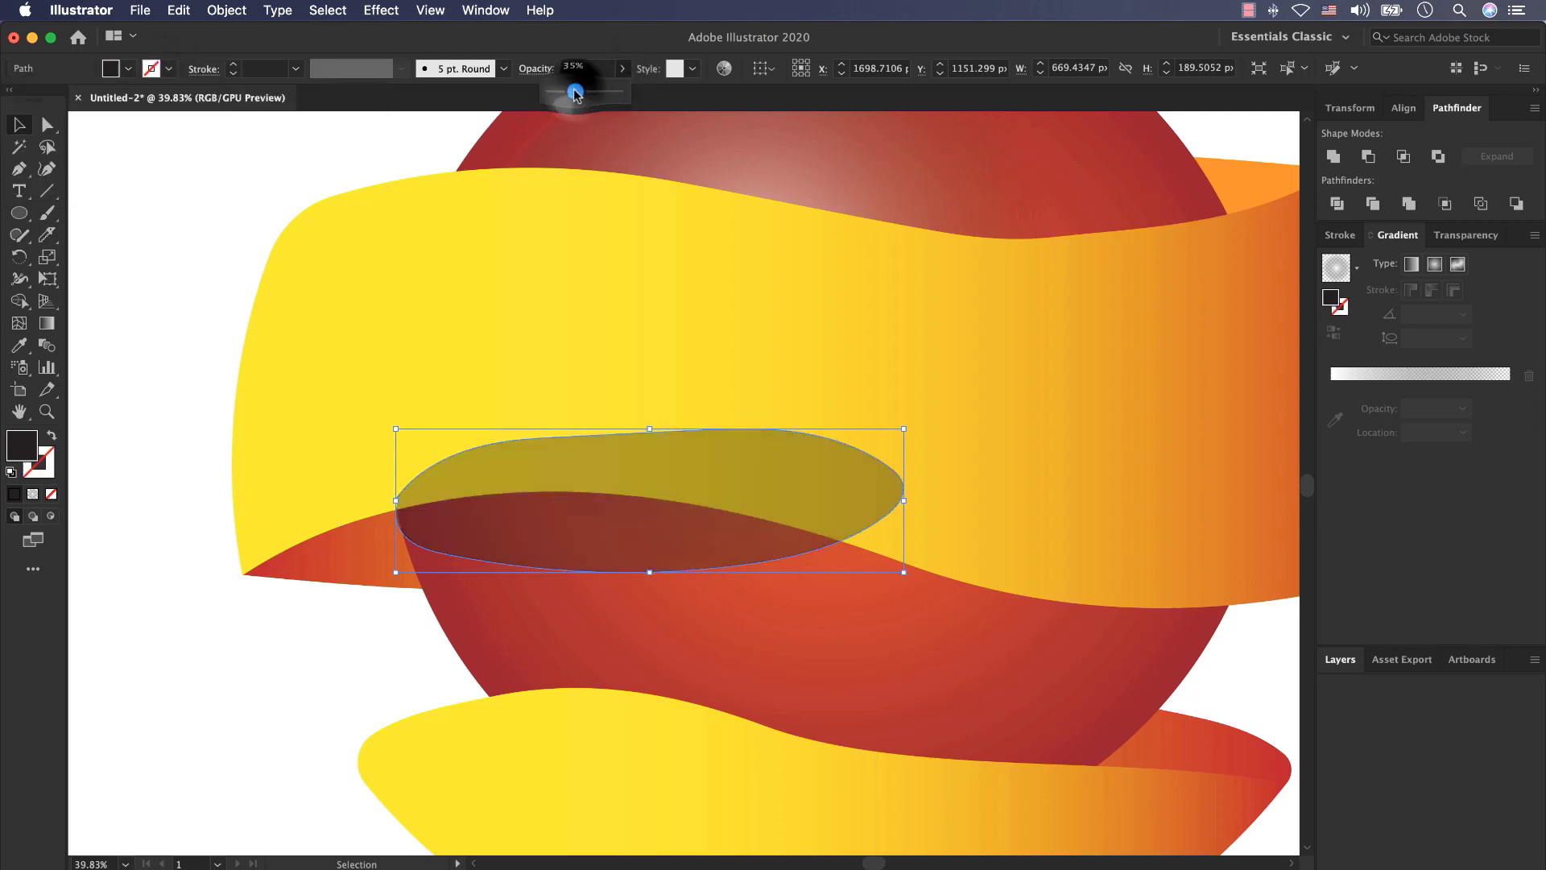
# - Send the black shadow oval backward until it sits behind the middle yellow band but still in front of the sphere
pyautogui.rightClick(510, 482)
pyautogui.moveTo(621, 784)
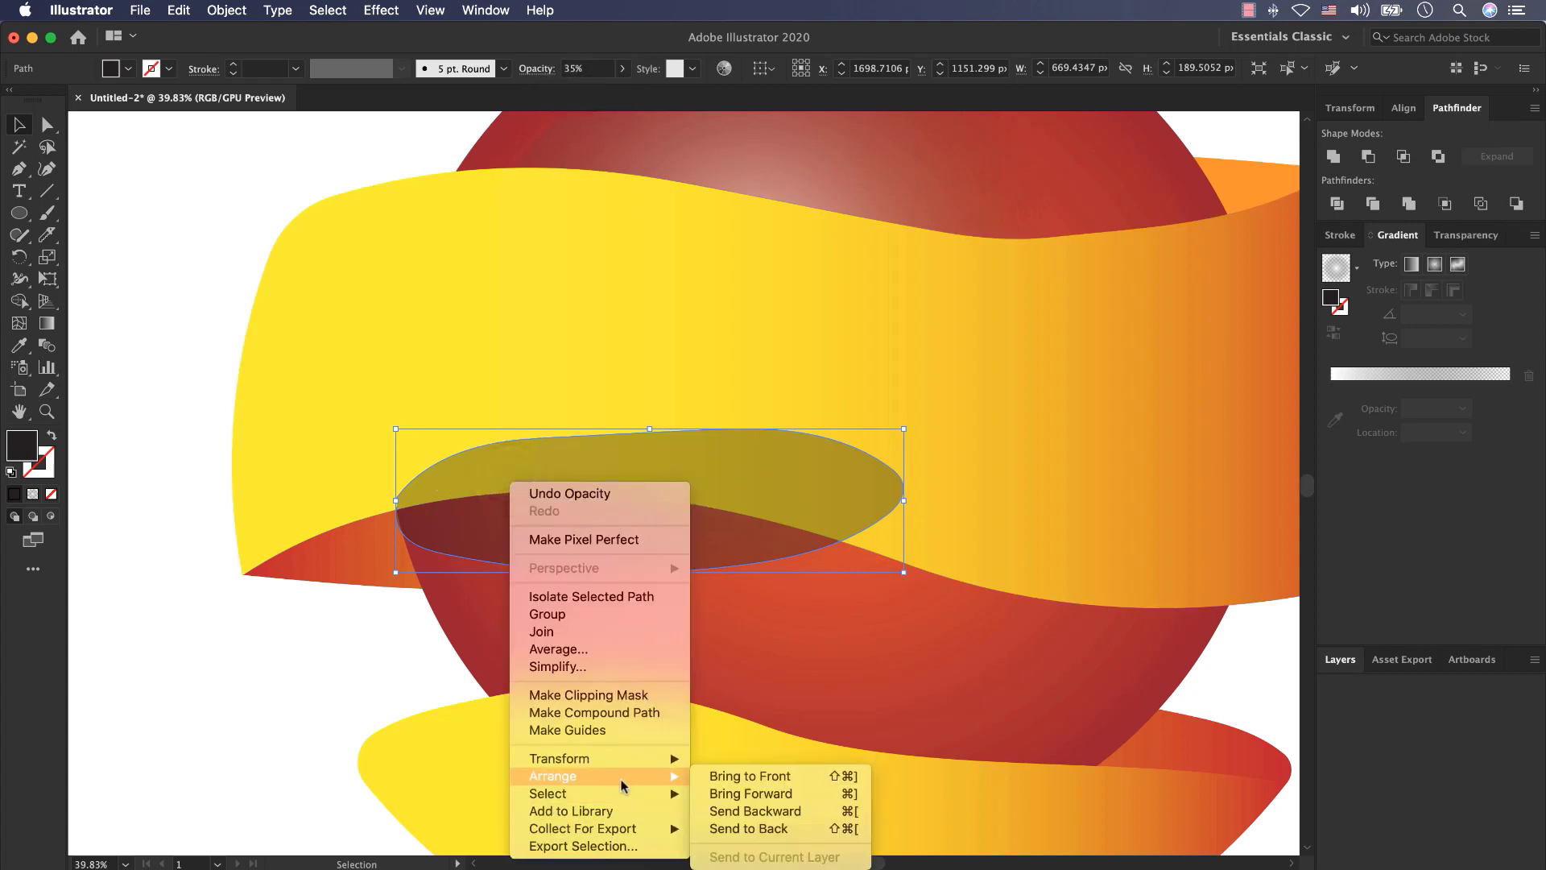
pyautogui.click(752, 814)
pyautogui.rightClick(745, 495)
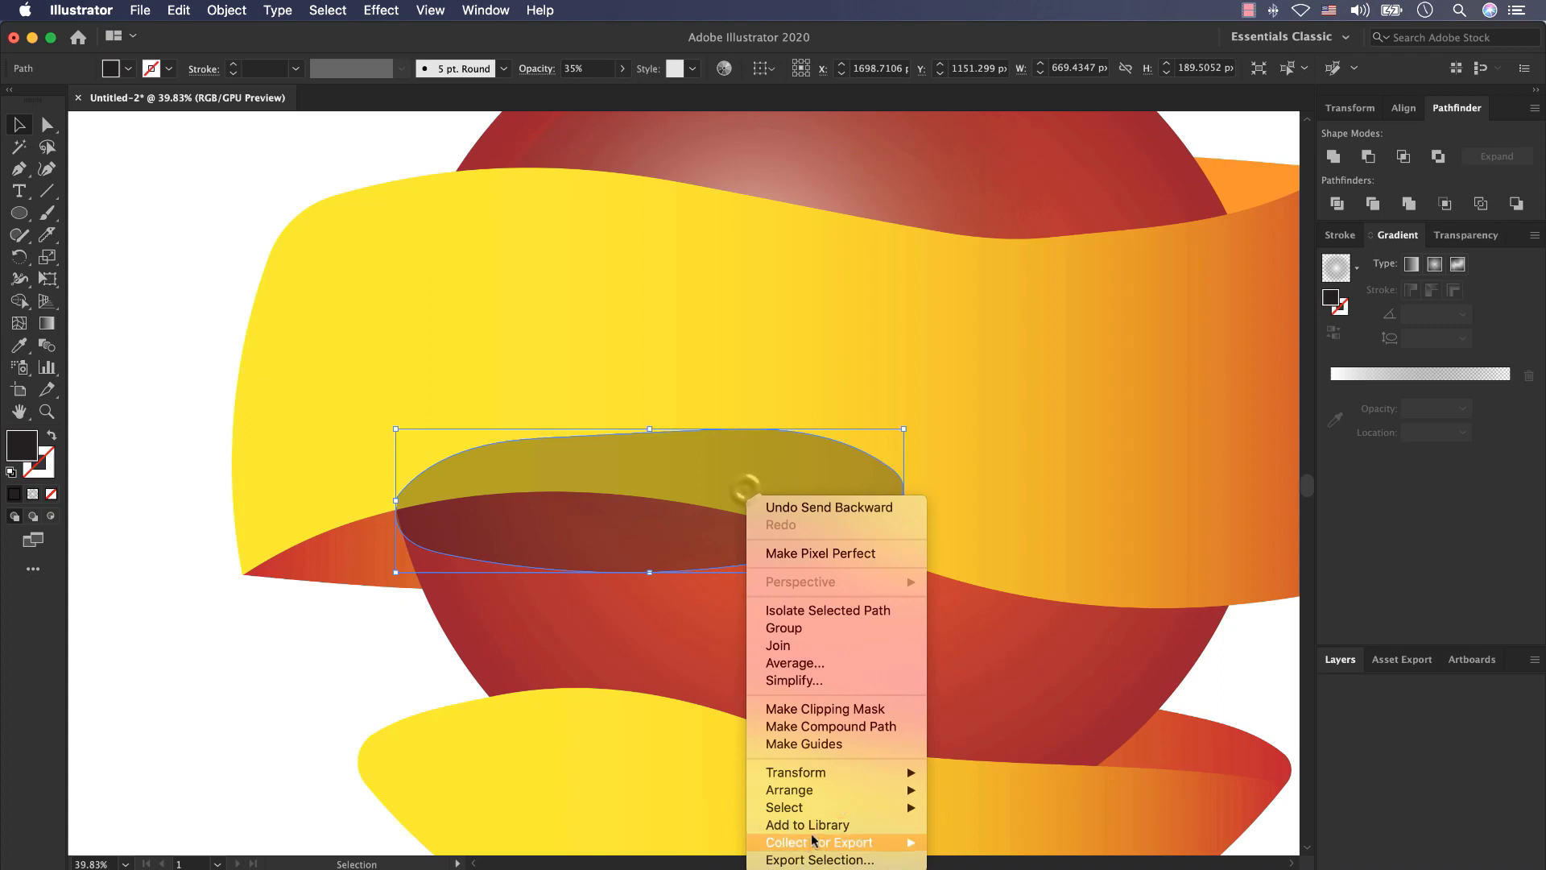
pyautogui.moveTo(868, 796)
pyautogui.click(975, 824)
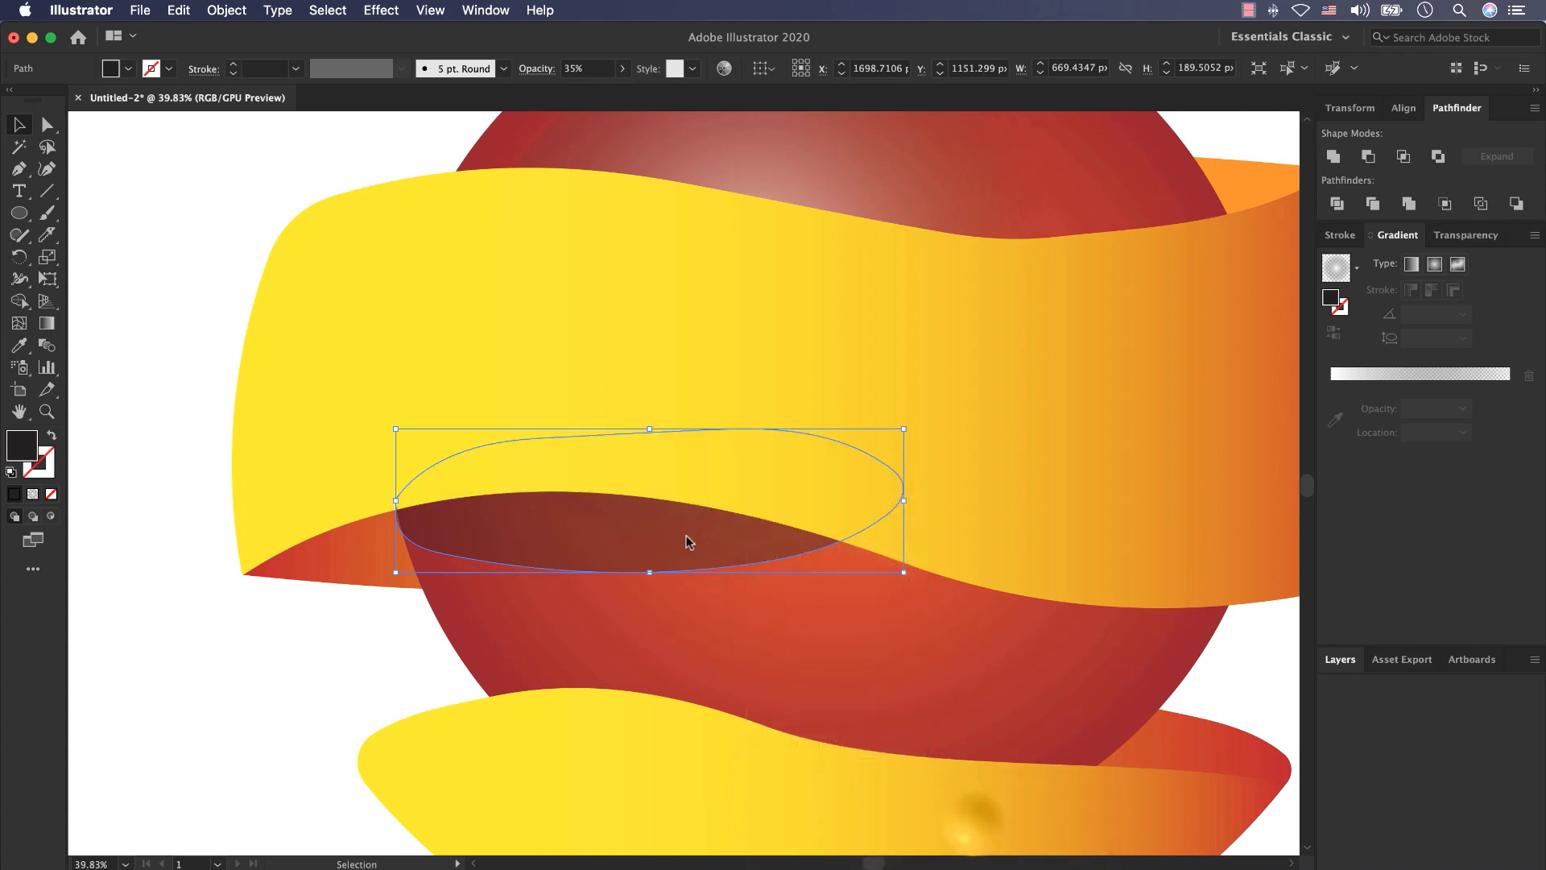
pyautogui.click(395, 667)
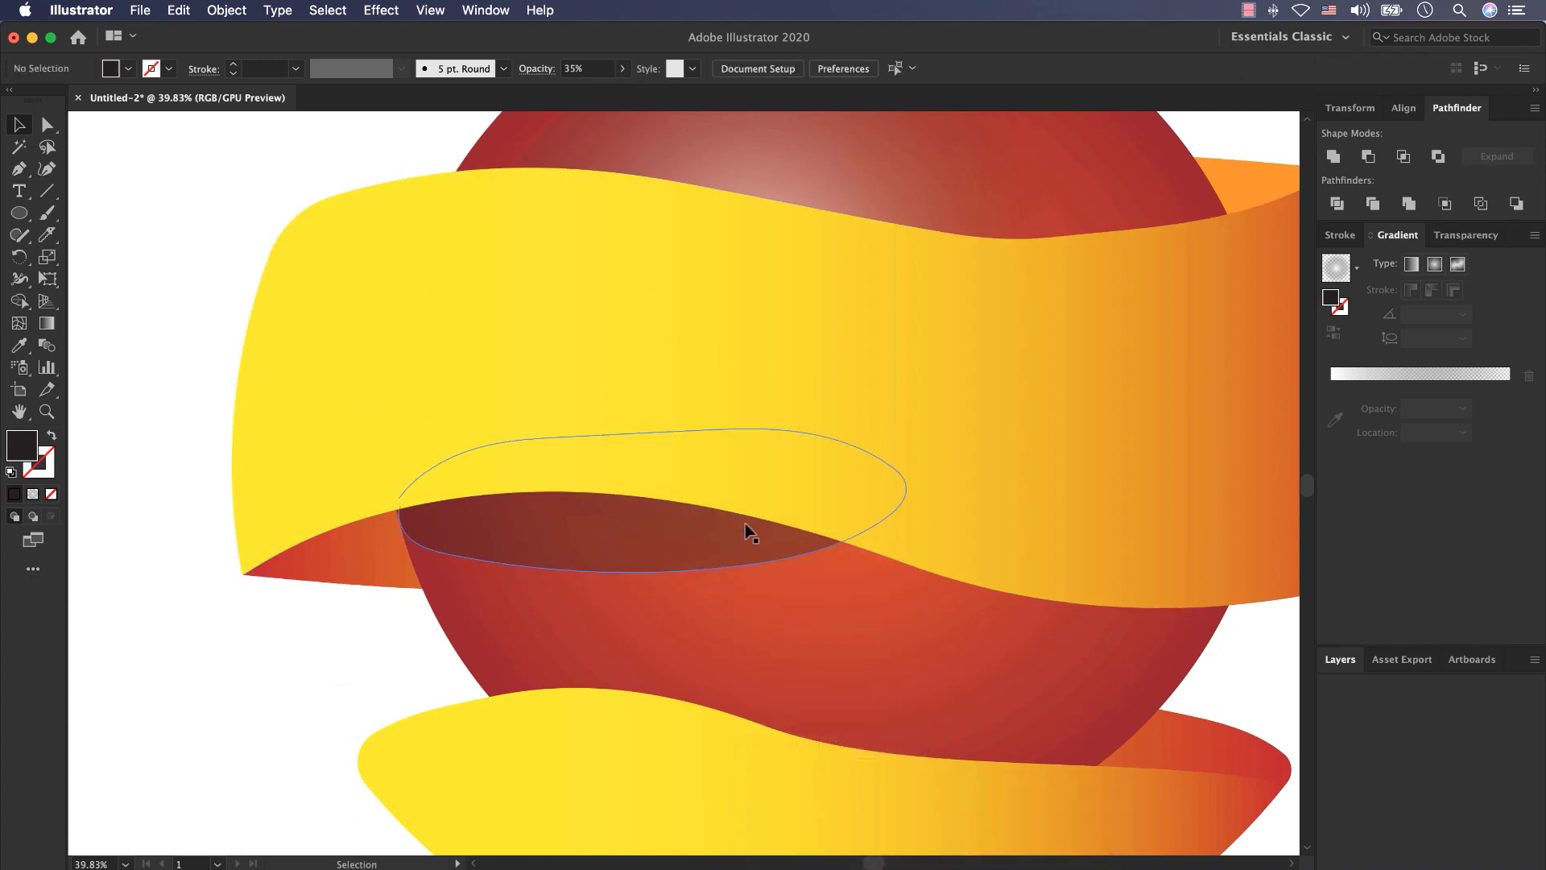
# - Duplicate the shadow oval onto the upper band's lower edge, tilting and reshaping it to about 662 × 231 px to follow the band's slope
pyautogui.scroll(-5, 745, 534)
pyautogui.click(642, 537)
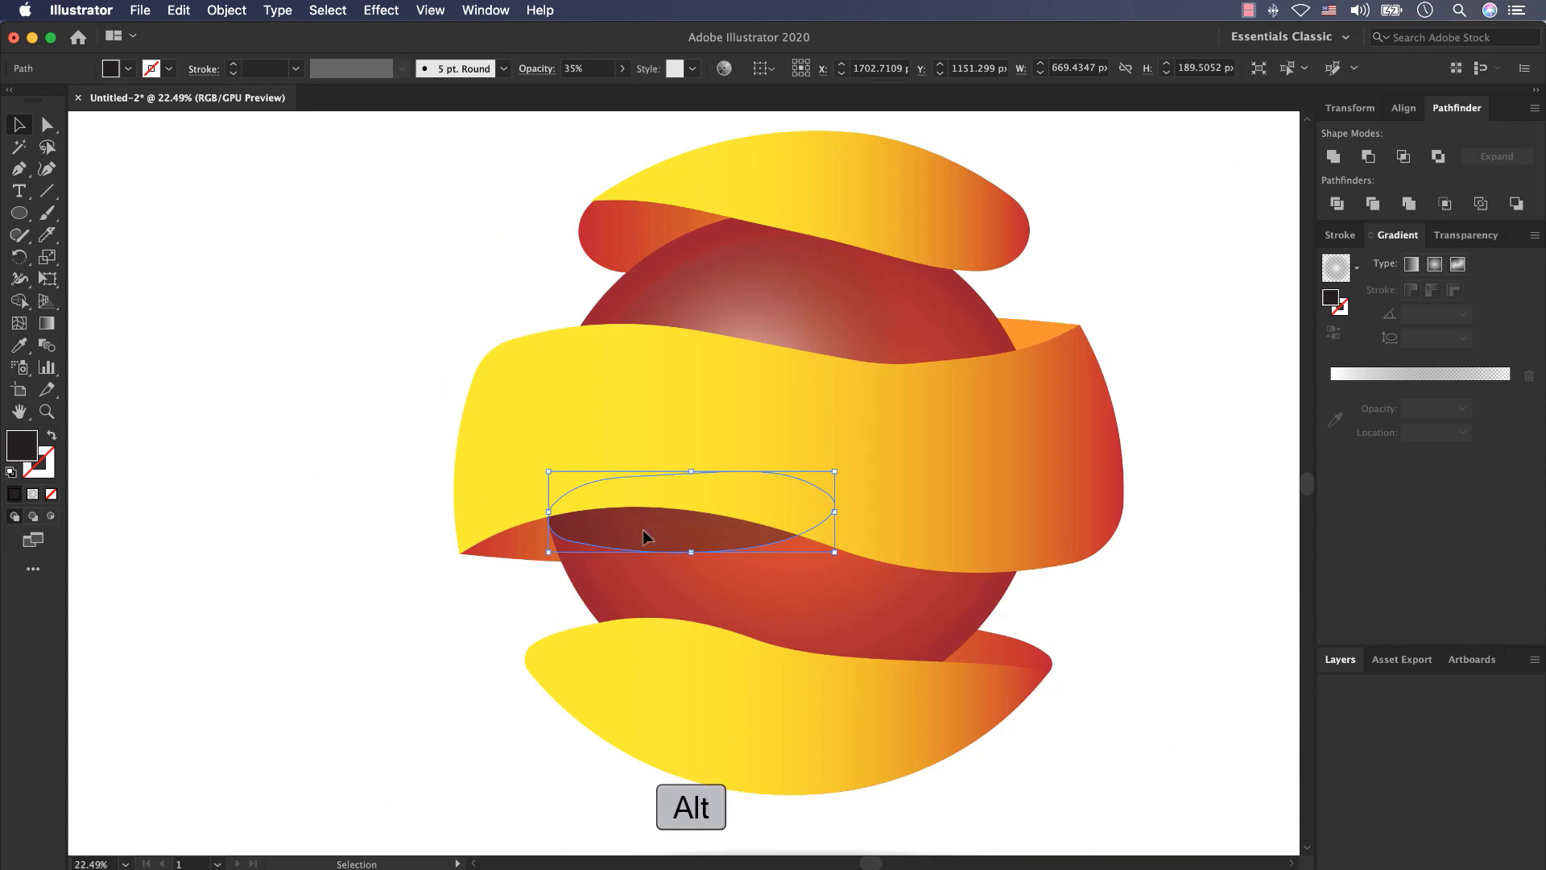
pyautogui.moveTo(645, 537); pyautogui.dragTo(1059, 193)
pyautogui.moveTo(889, 230); pyautogui.dragTo(886, 234)
# - Send the duplicated shadow backward until it lies behind the upper yellow band and over the sphere
pyautogui.rightClick(895, 216)
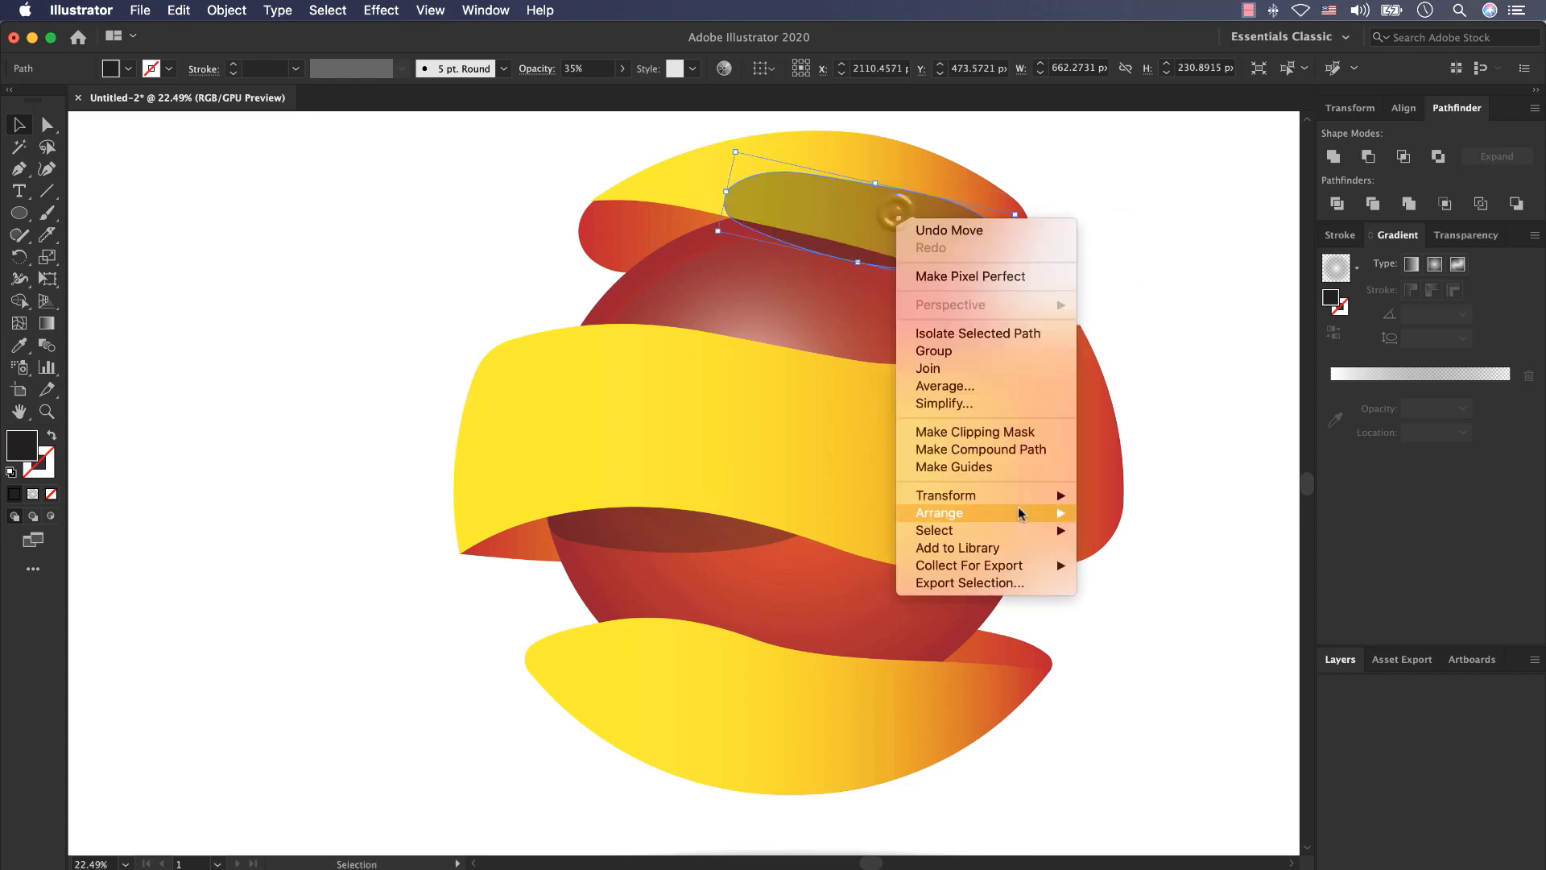
pyautogui.moveTo(1019, 512)
pyautogui.click(1133, 542)
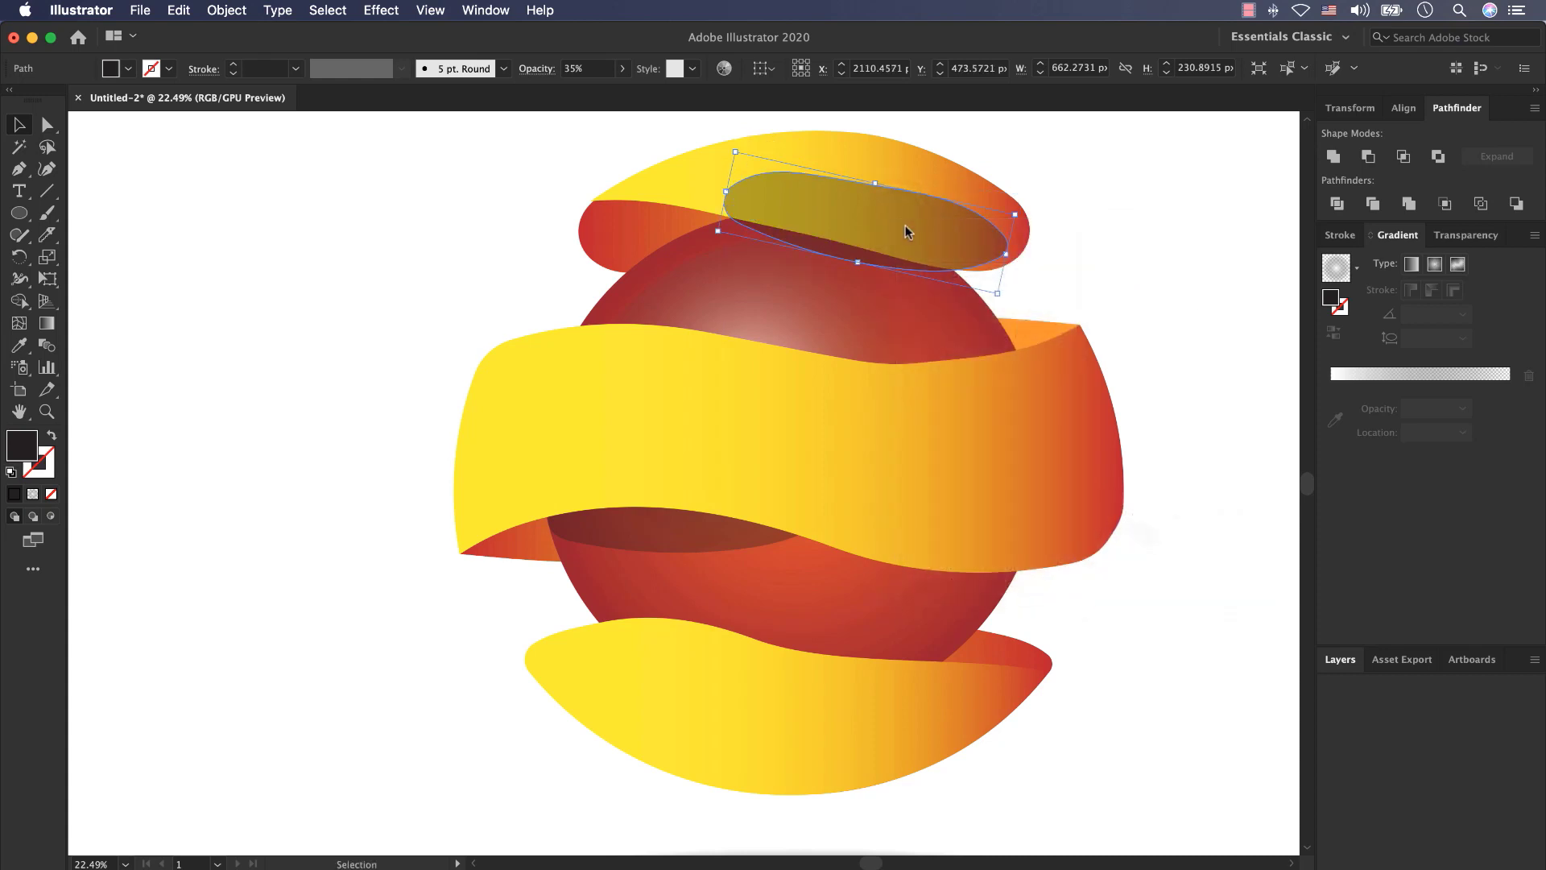
pyautogui.rightClick(906, 232)
pyautogui.moveTo(1037, 545)
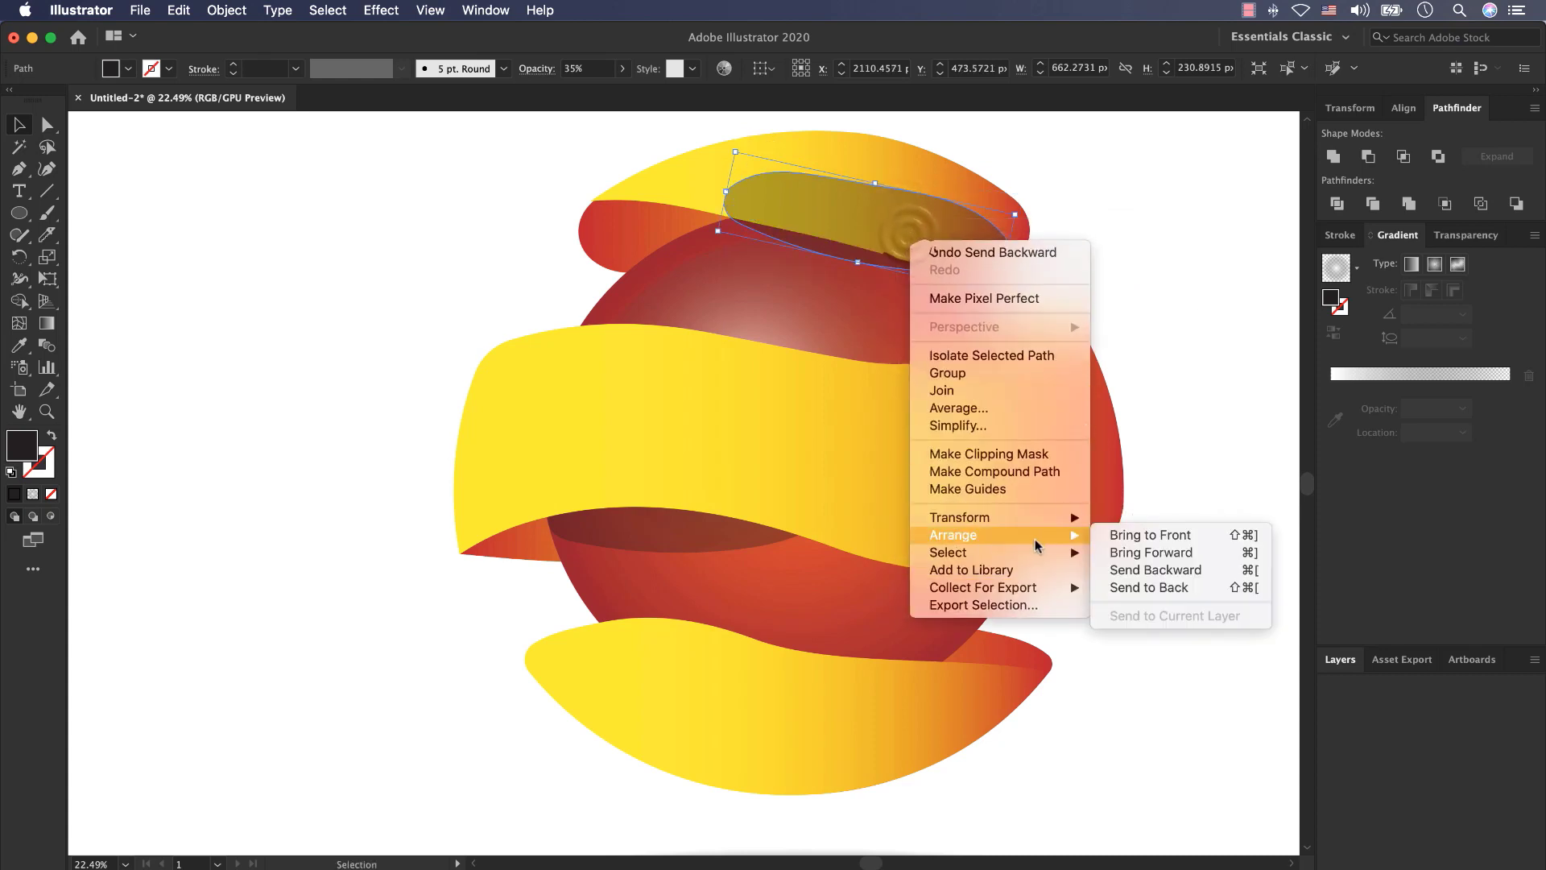
pyautogui.click(1128, 572)
pyautogui.click(1137, 427)
# - Reshape the left end of the upper band's shadow into a sharp corner on the sphere's edge, with its loose end anchors joined behind the band
pyautogui.scroll(5, 759, 218)
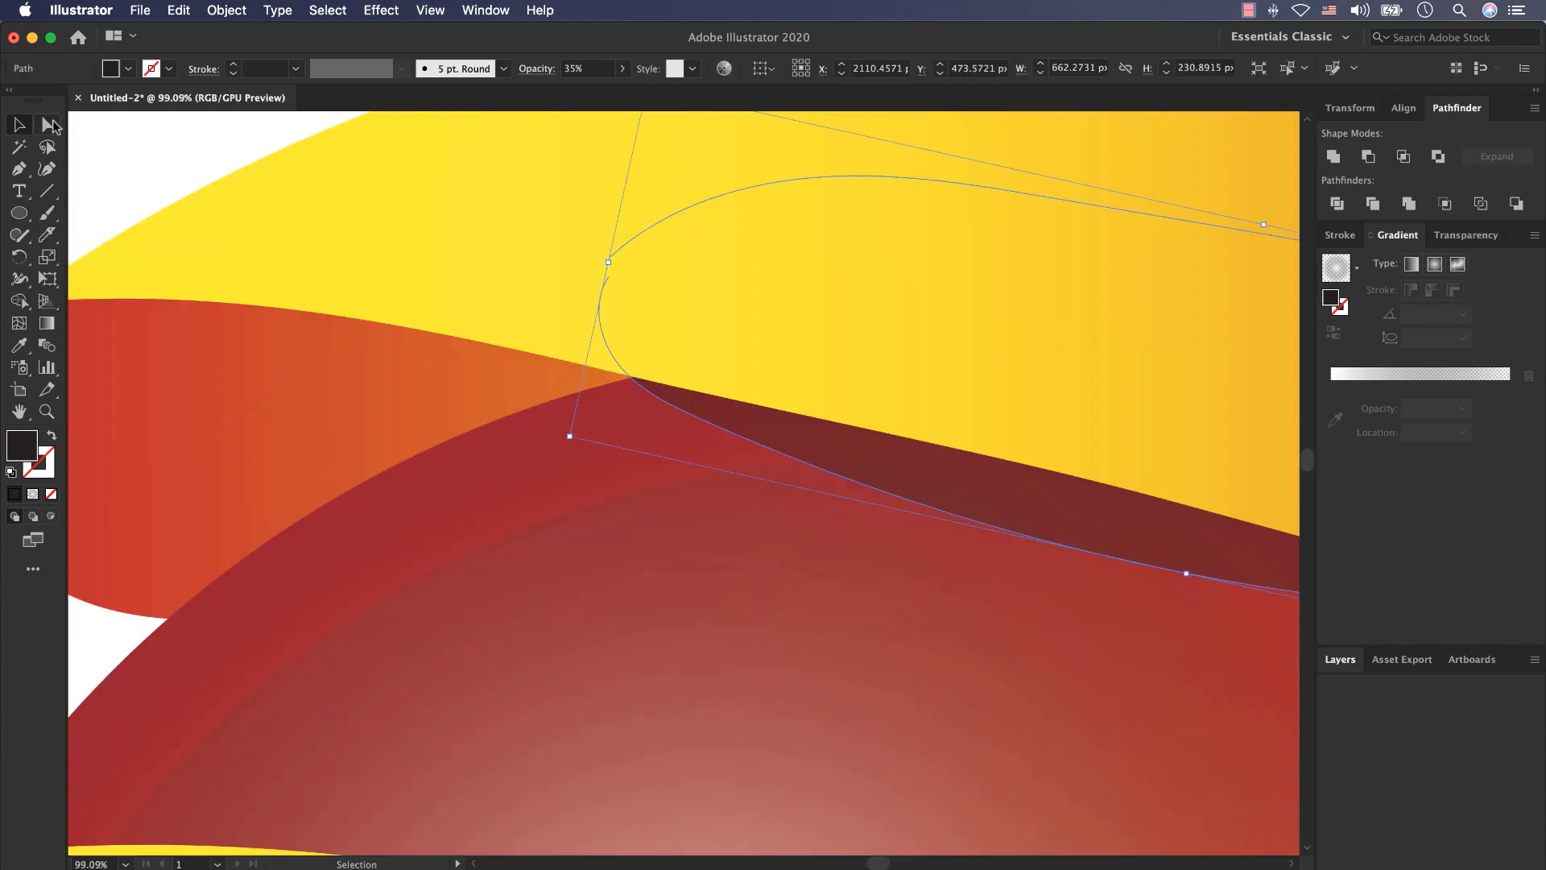
pyautogui.click(50, 125)
pyautogui.moveTo(618, 367); pyautogui.dragTo(544, 403)
pyautogui.moveTo(699, 418); pyautogui.dragTo(640, 457)
pyautogui.click(544, 403)
pyautogui.click(158, 68)
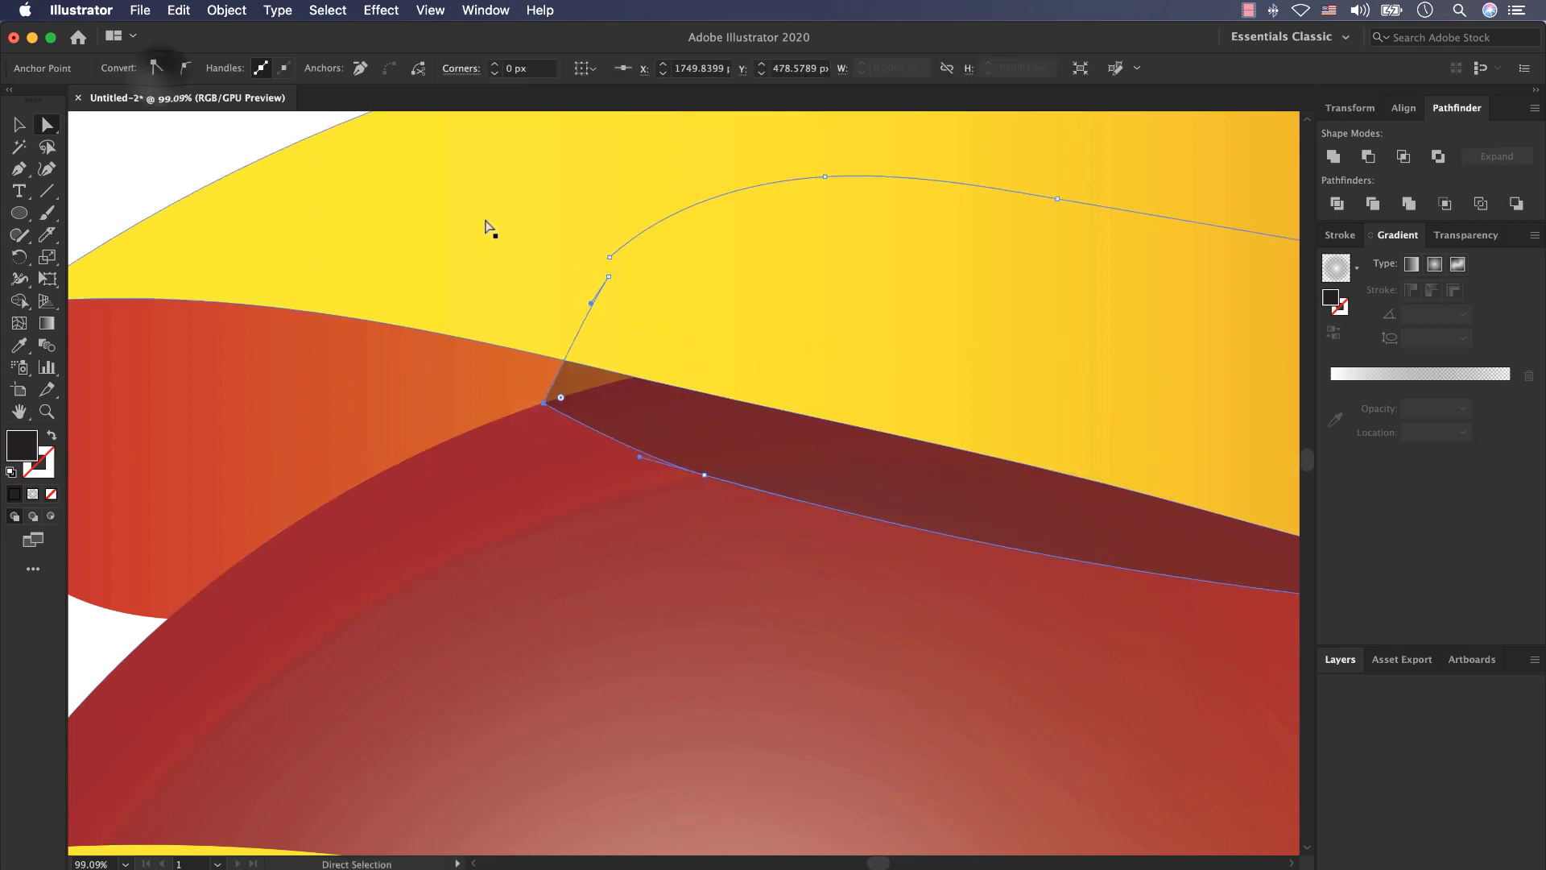
pyautogui.moveTo(610, 277); pyautogui.dragTo(679, 347)
pyautogui.moveTo(679, 346); pyautogui.dragTo(732, 359)
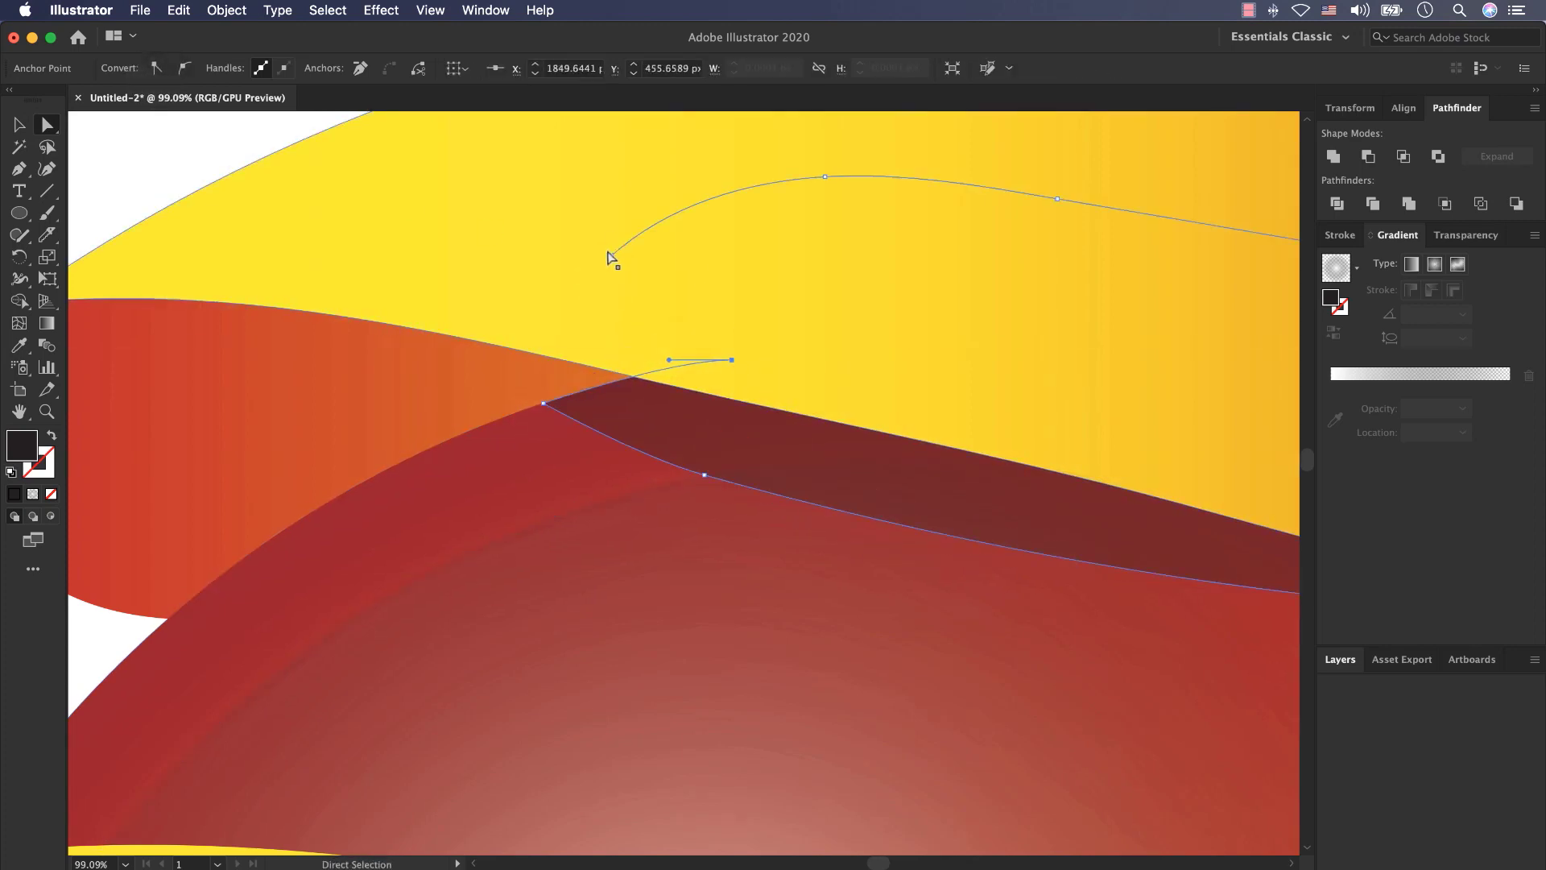
pyautogui.moveTo(610, 259); pyautogui.dragTo(732, 359)
pyautogui.scroll(-5, 835, 328)
pyautogui.scroll(6, 778, 372)
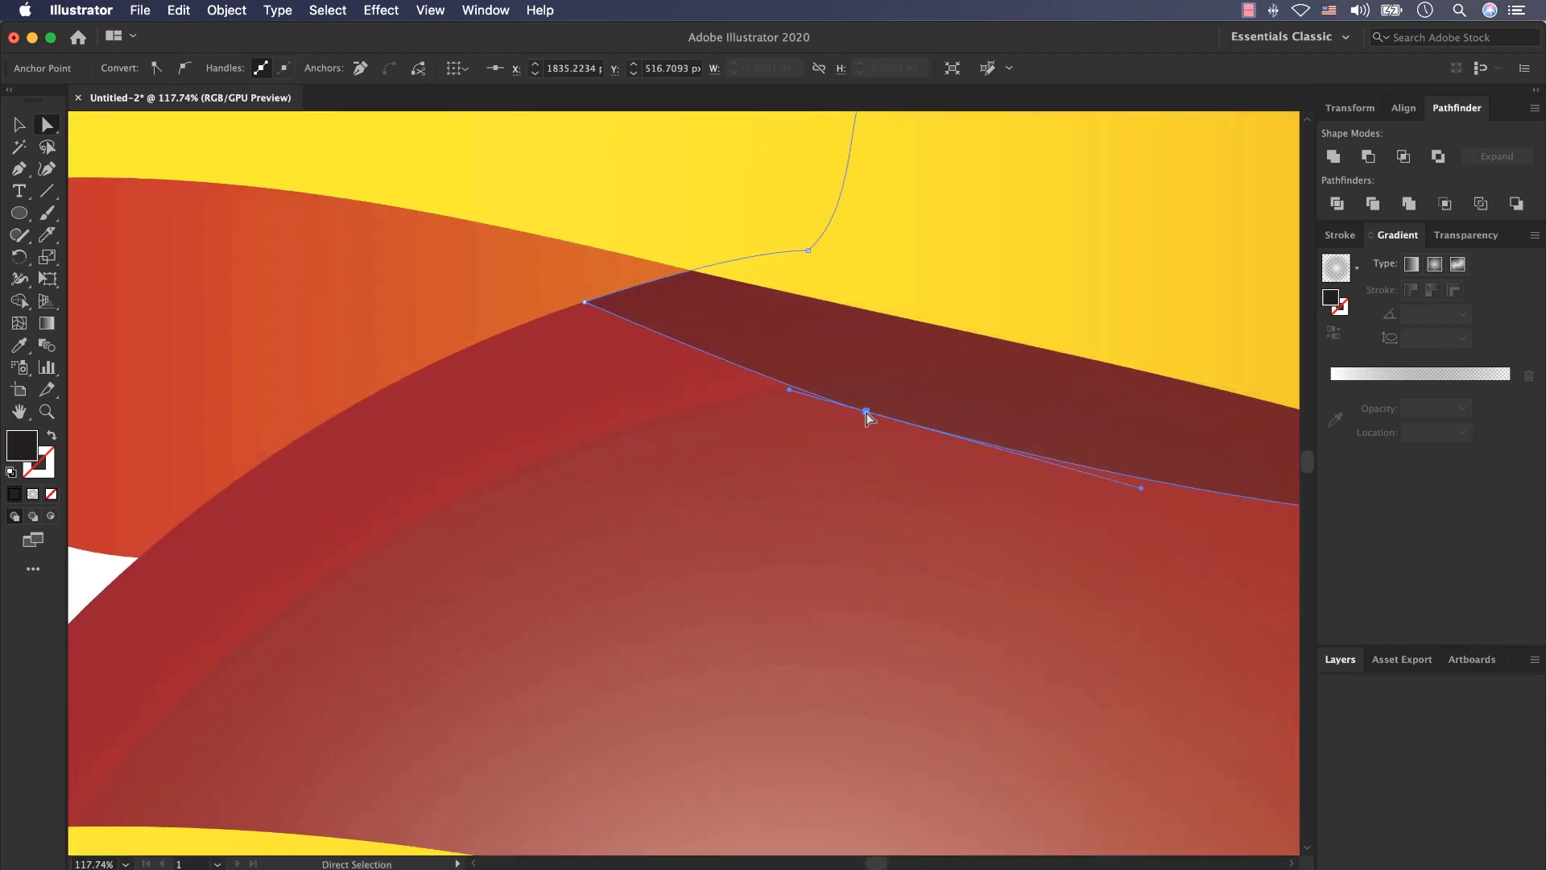
# - Nudge the middle band's shadow up and slightly to the left over the sphere
pyautogui.scroll(-5, 868, 417)
pyautogui.scroll(5, 569, 591)
pyautogui.click(507, 393)
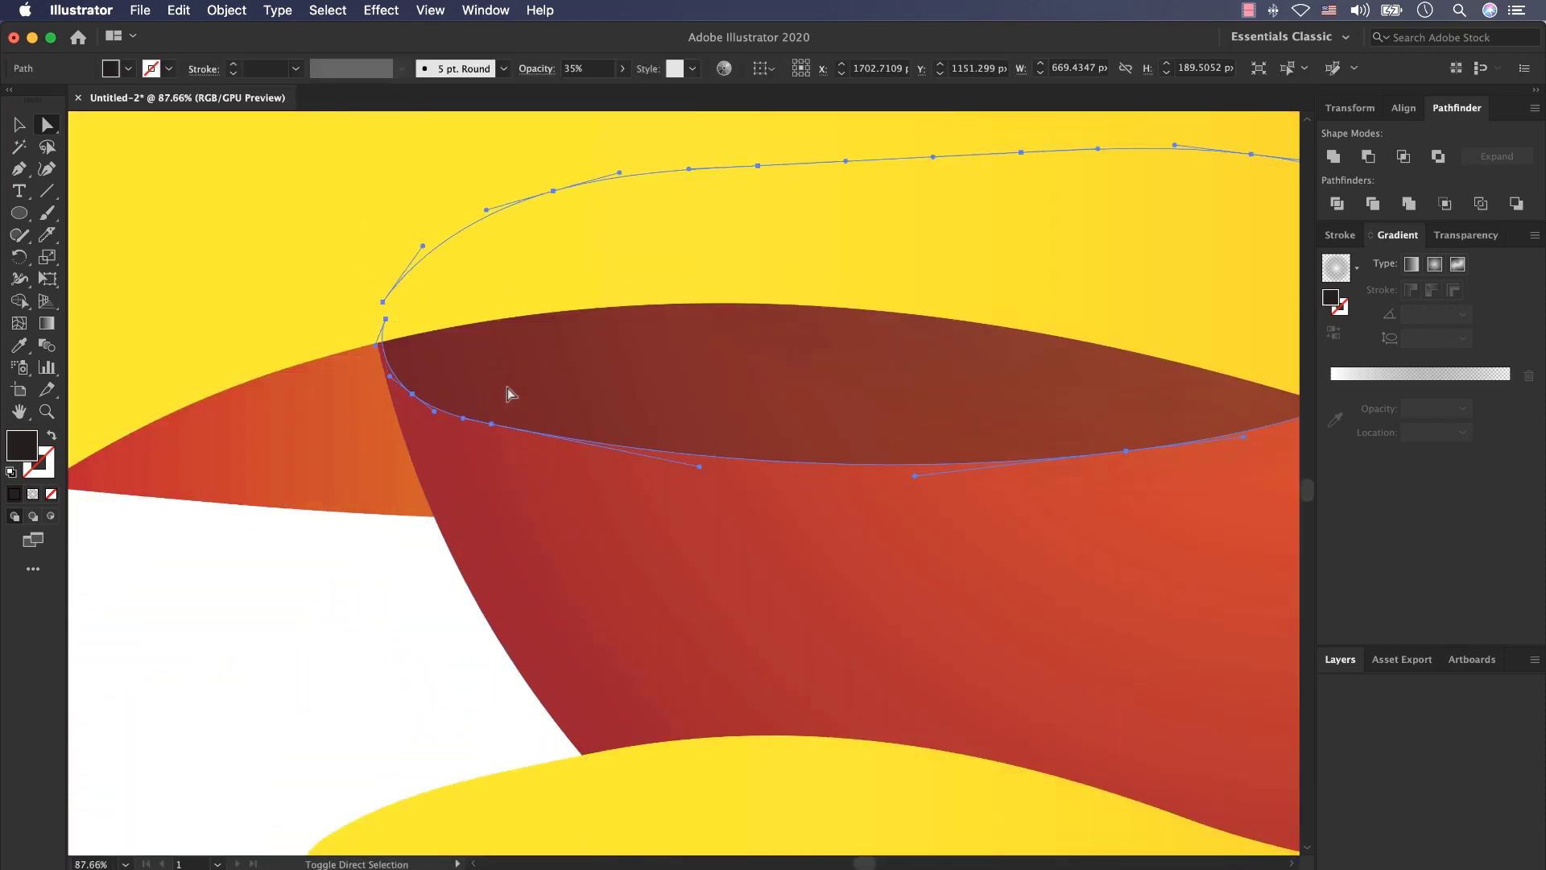
pyautogui.hotkey('shift', 'Up')
pyautogui.hotkey('shift', 'Up')
pyautogui.hotkey('shift', 'Left')
pyautogui.hotkey('shift', 'Left')
pyautogui.hotkey('shift', 'Right')
# - Reshape the left end of the middle band's shadow into a sharp corner on the sphere's outline, smoothing its lower edge with the curve handles
pyautogui.scroll(5, 422, 386)
pyautogui.click(348, 319)
pyautogui.click(157, 68)
pyautogui.moveTo(348, 319); pyautogui.dragTo(331, 378)
pyautogui.moveTo(252, 193); pyautogui.dragTo(284, 196)
pyautogui.moveTo(552, 396); pyautogui.dragTo(553, 419)
pyautogui.moveTo(481, 404); pyautogui.dragTo(456, 405)
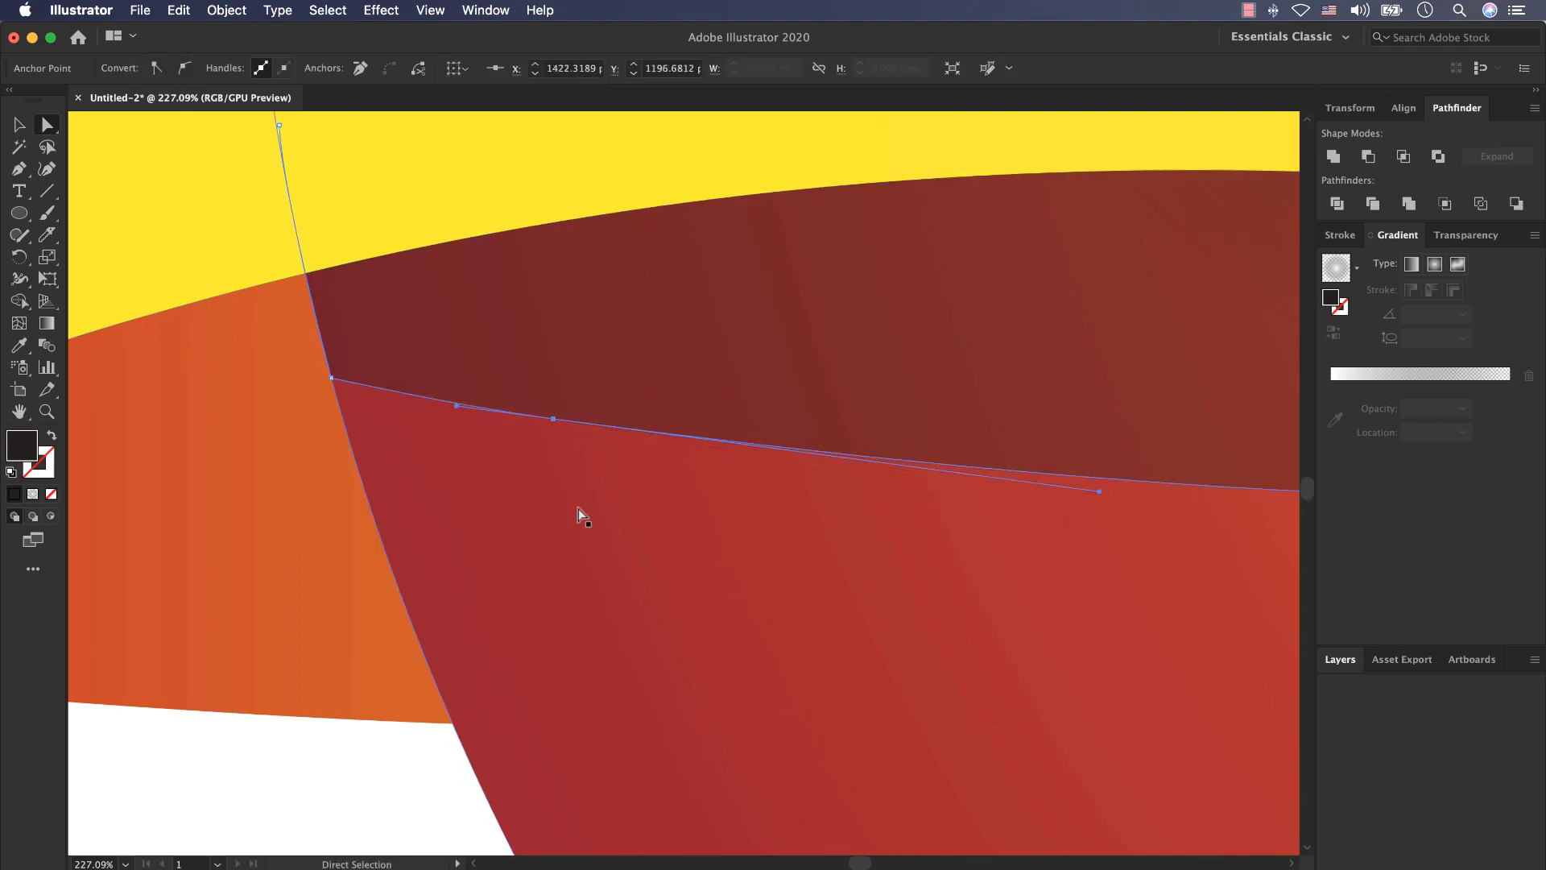
pyautogui.scroll(-10, 578, 509)
pyautogui.scroll(-1, 844, 514)
pyautogui.press('v')
pyautogui.press('super+shift+a')
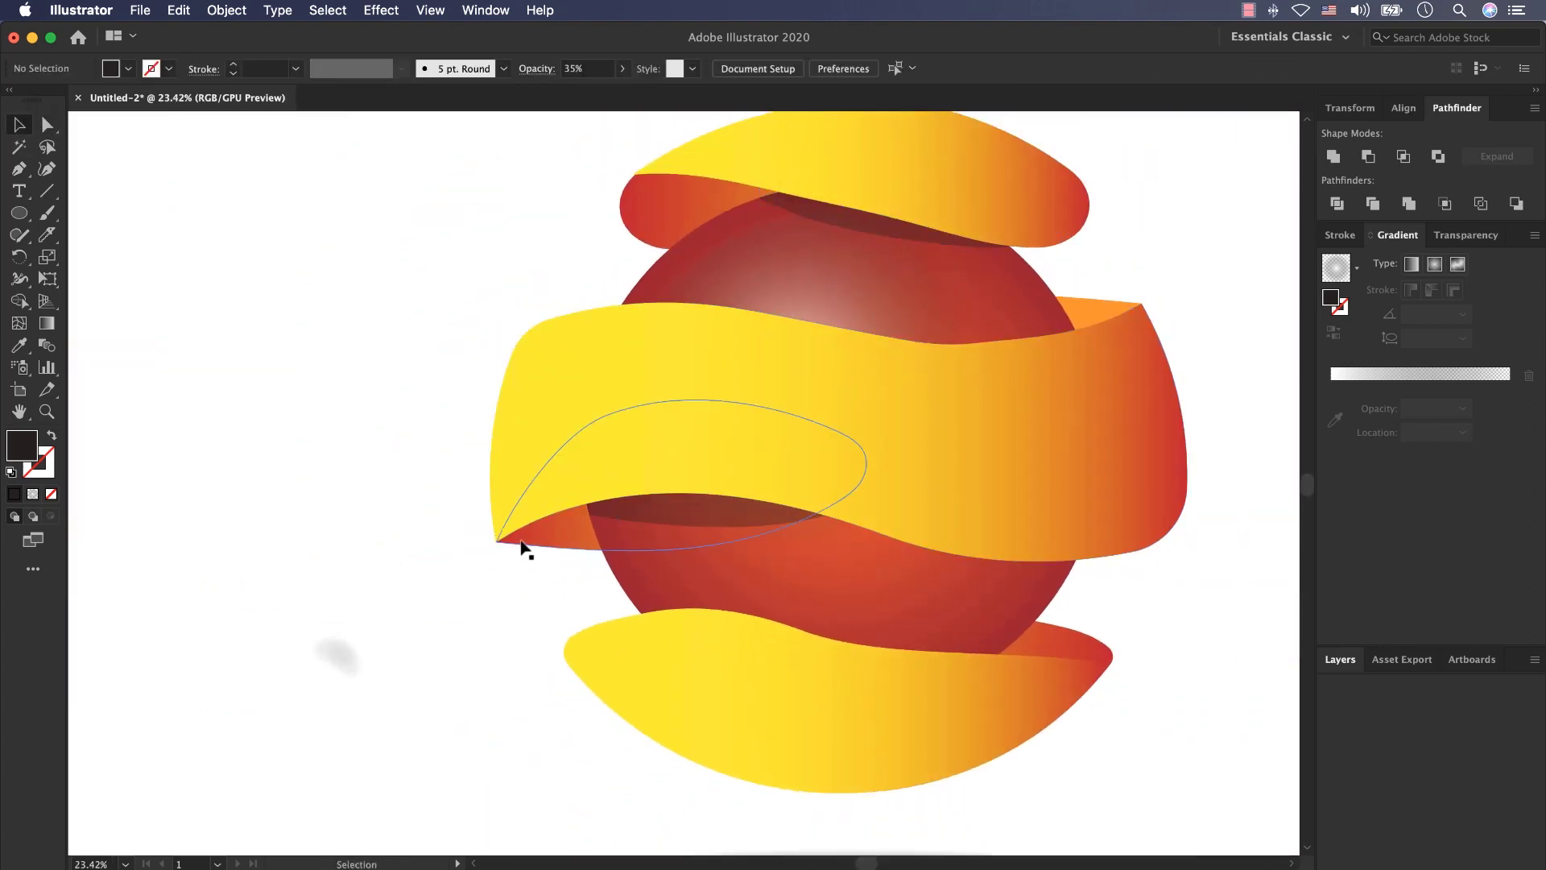
# - Lower the opacity of the shadows under the upper and middle bands to 21%, and reduce it further to 10%
pyautogui.click(652, 510)
pyautogui.keyDown('shift'); pyautogui.click(830, 218); pyautogui.keyUp('shift')
pyautogui.click(427, 344)
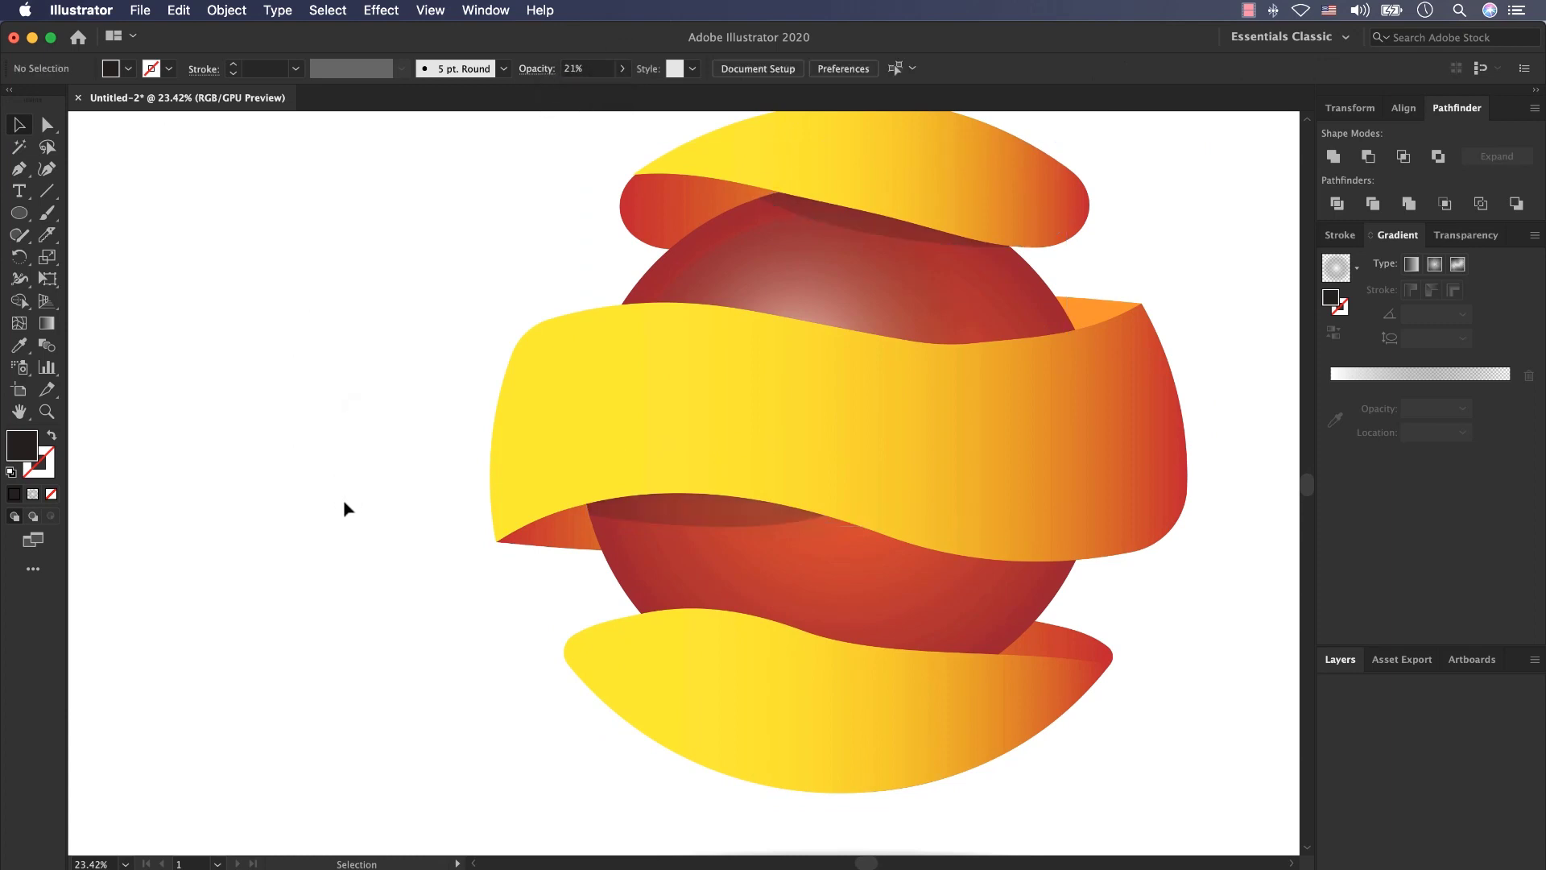
pyautogui.click(127, 862)
pyautogui.click(140, 846)
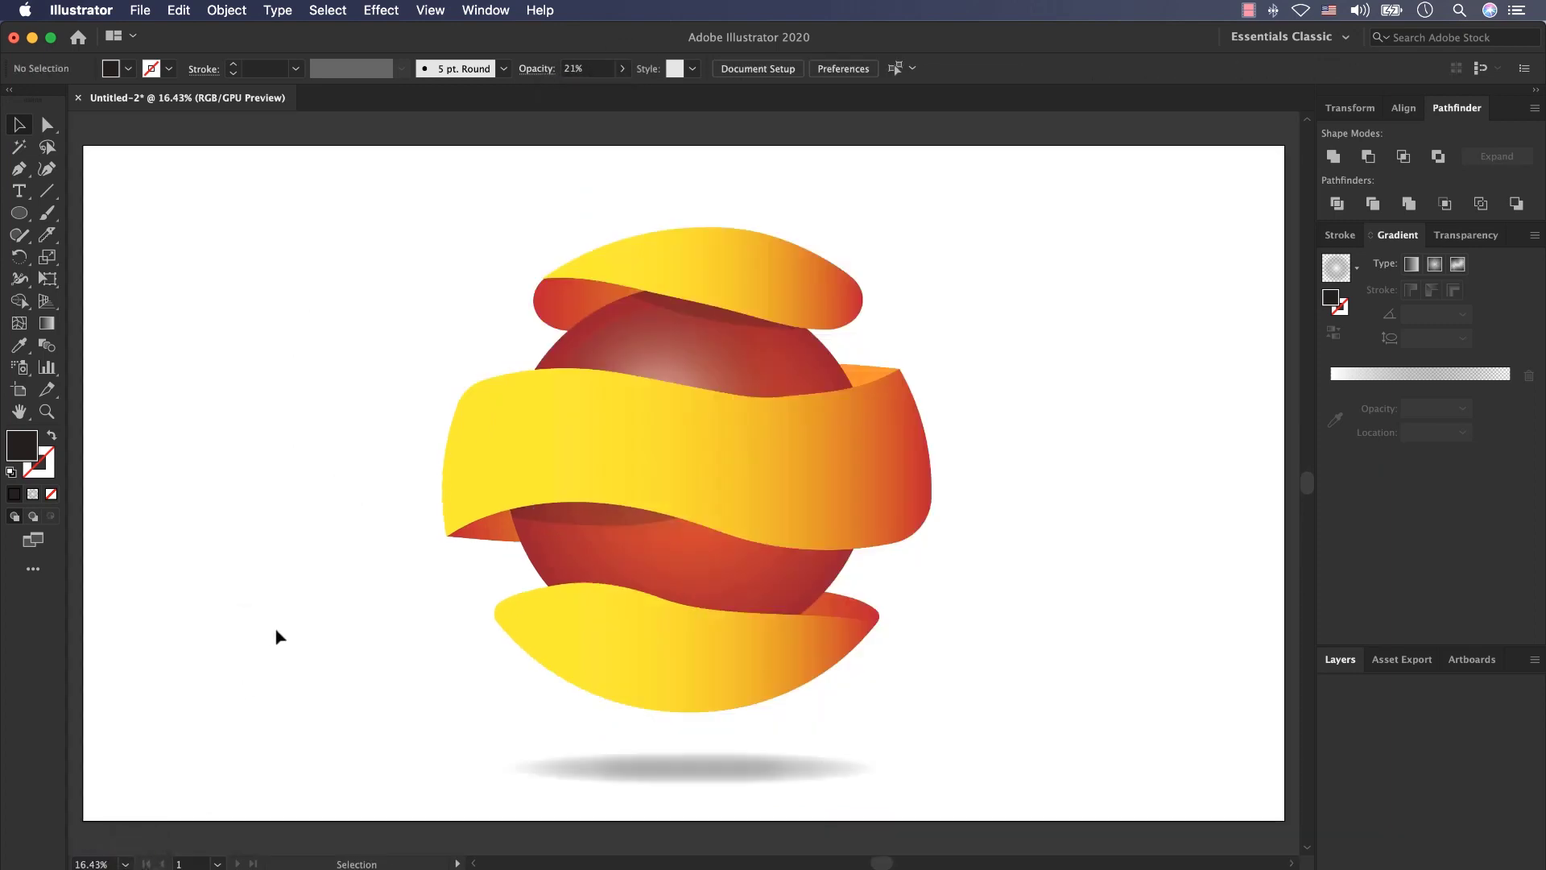
pyautogui.click(697, 304)
pyautogui.click(621, 68)
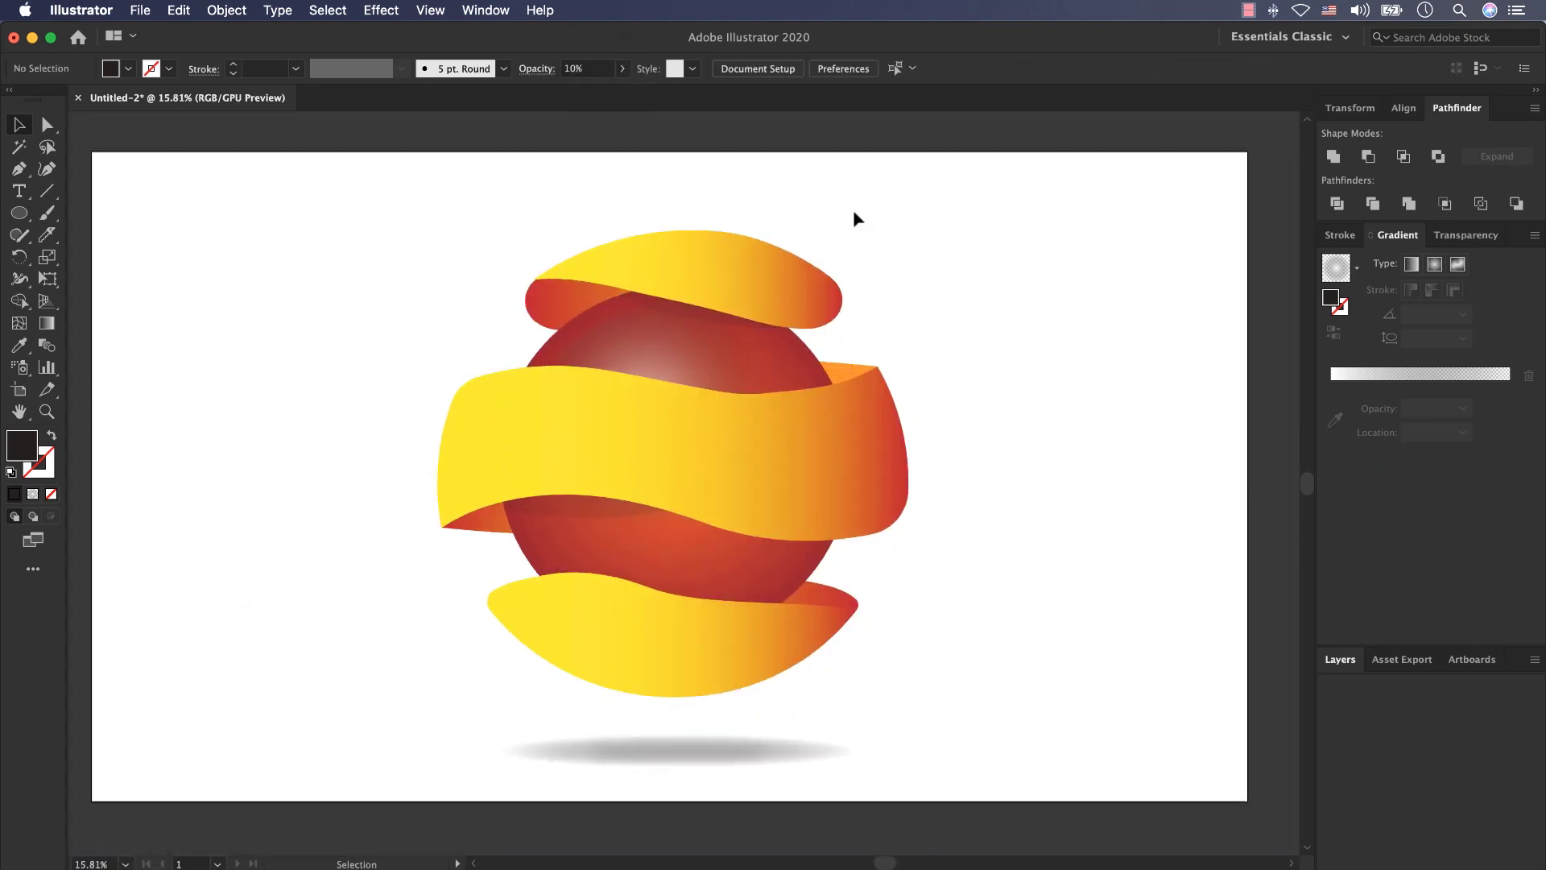